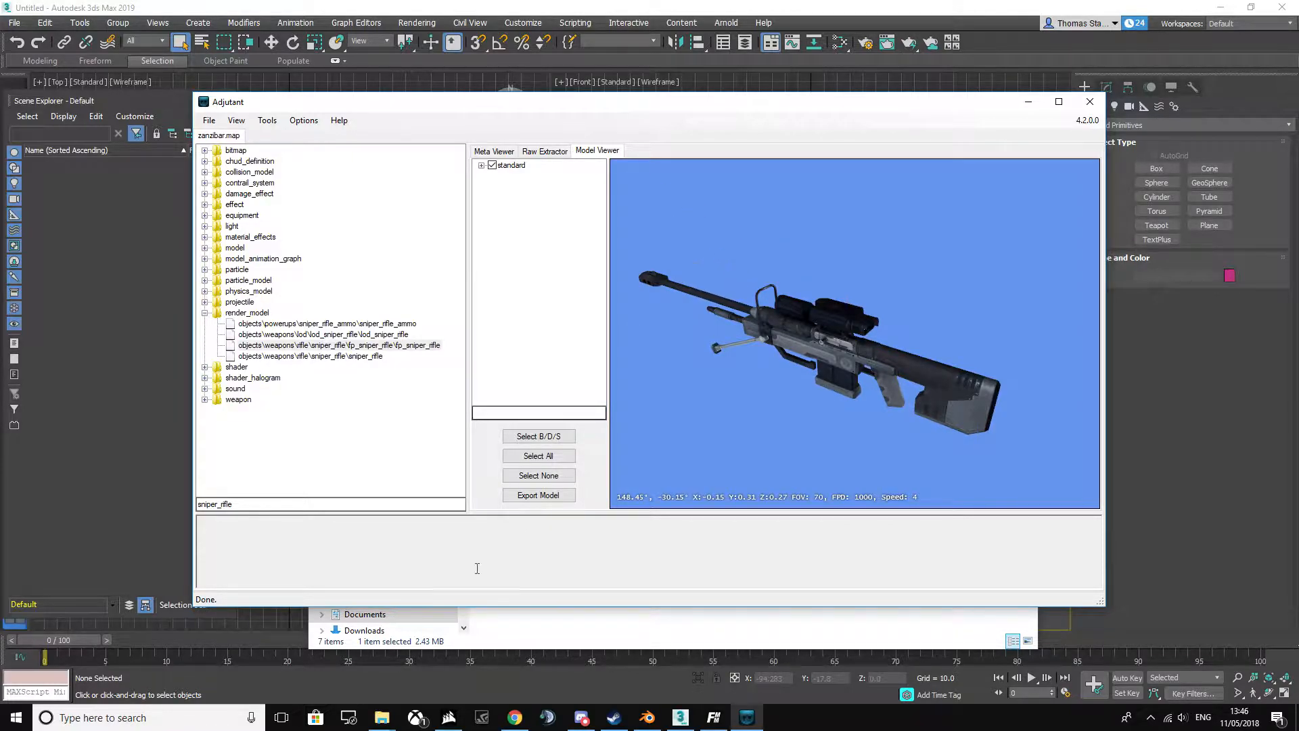
- Locate the exported fp_sniper_rifle.amf file in the Halo maps folder inside Halo Online Stuff
{"action": "mouse_move", "coordinate": [381, 716]}
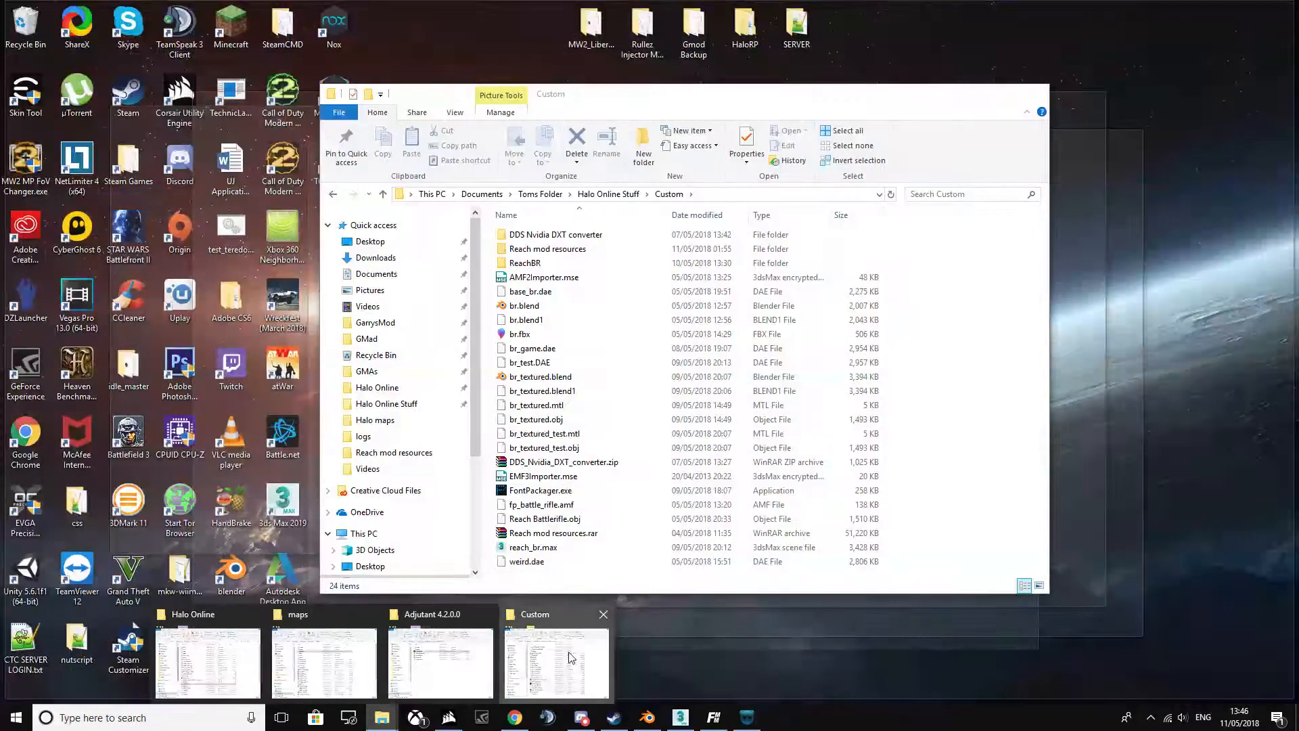
{"action": "left_click", "coordinate": [570, 658]}
{"action": "left_click", "coordinate": [608, 194]}
{"action": "left_click", "coordinate": [541, 282]}
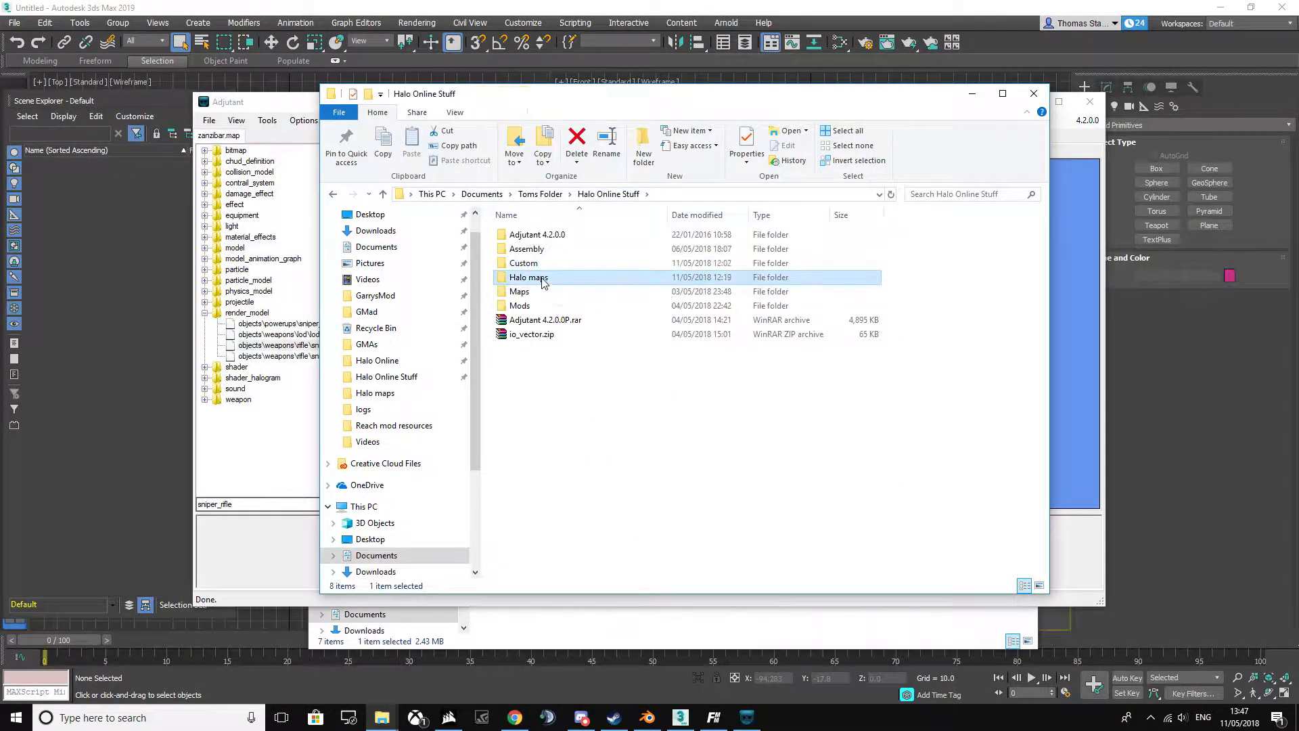
{"action": "double_click", "coordinate": [542, 279]}
{"action": "left_click", "coordinate": [539, 322]}
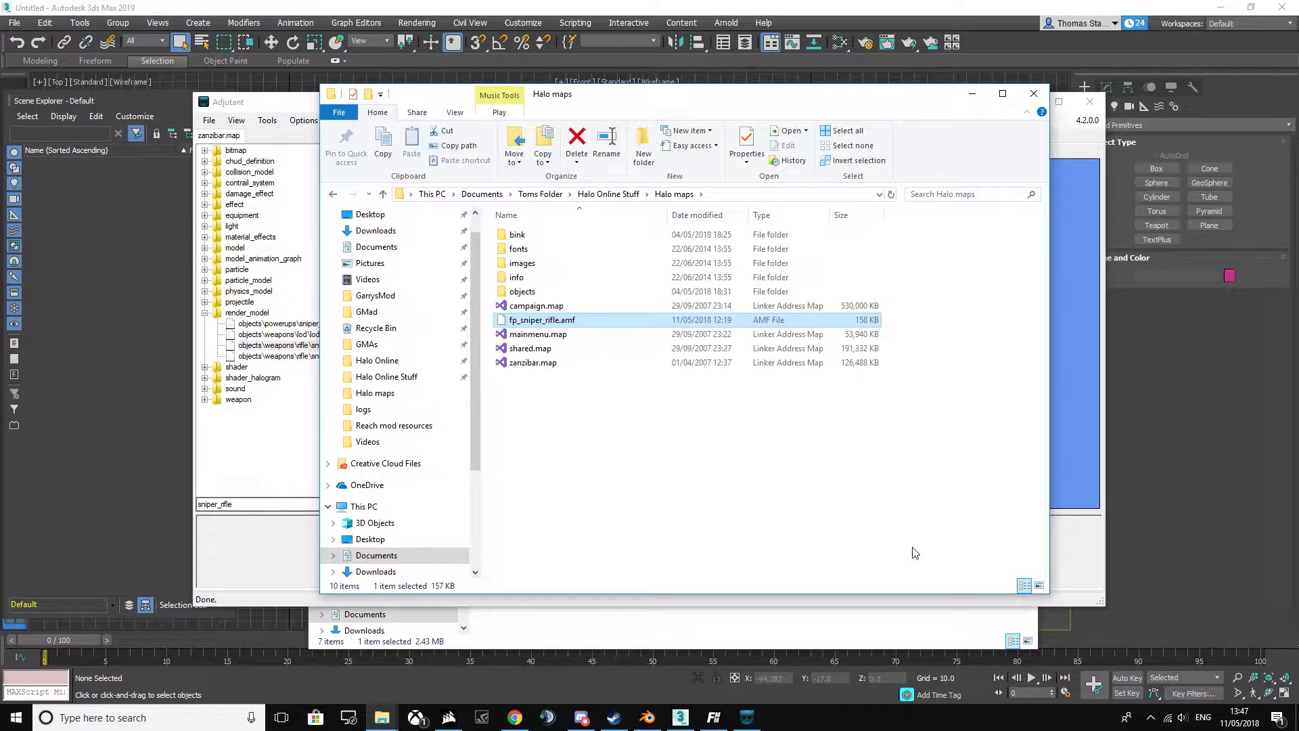
- Try to generate the AMF importer MaxScript from Adjutant as AMF2Importer.mse in the Custom folder
{"action": "left_click", "coordinate": [280, 105]}
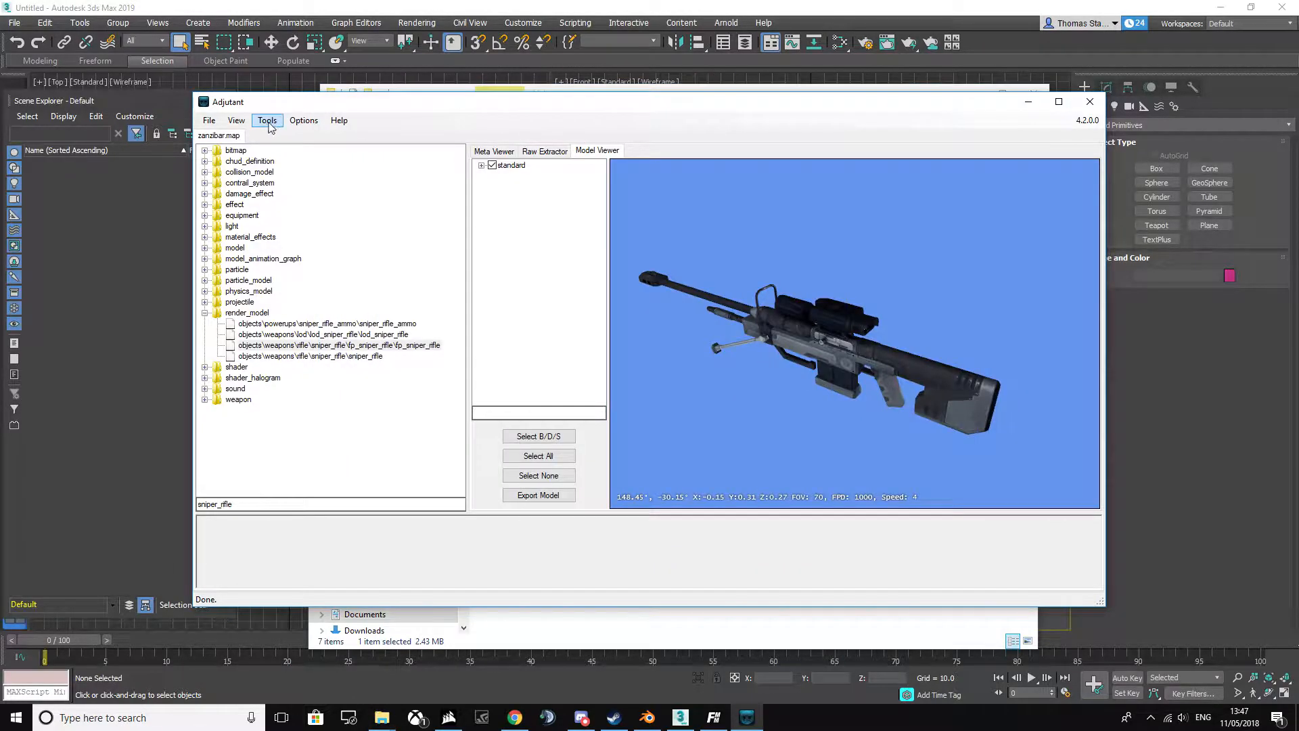
{"action": "left_click", "coordinate": [265, 122]}
{"action": "mouse_move", "coordinate": [324, 136]}
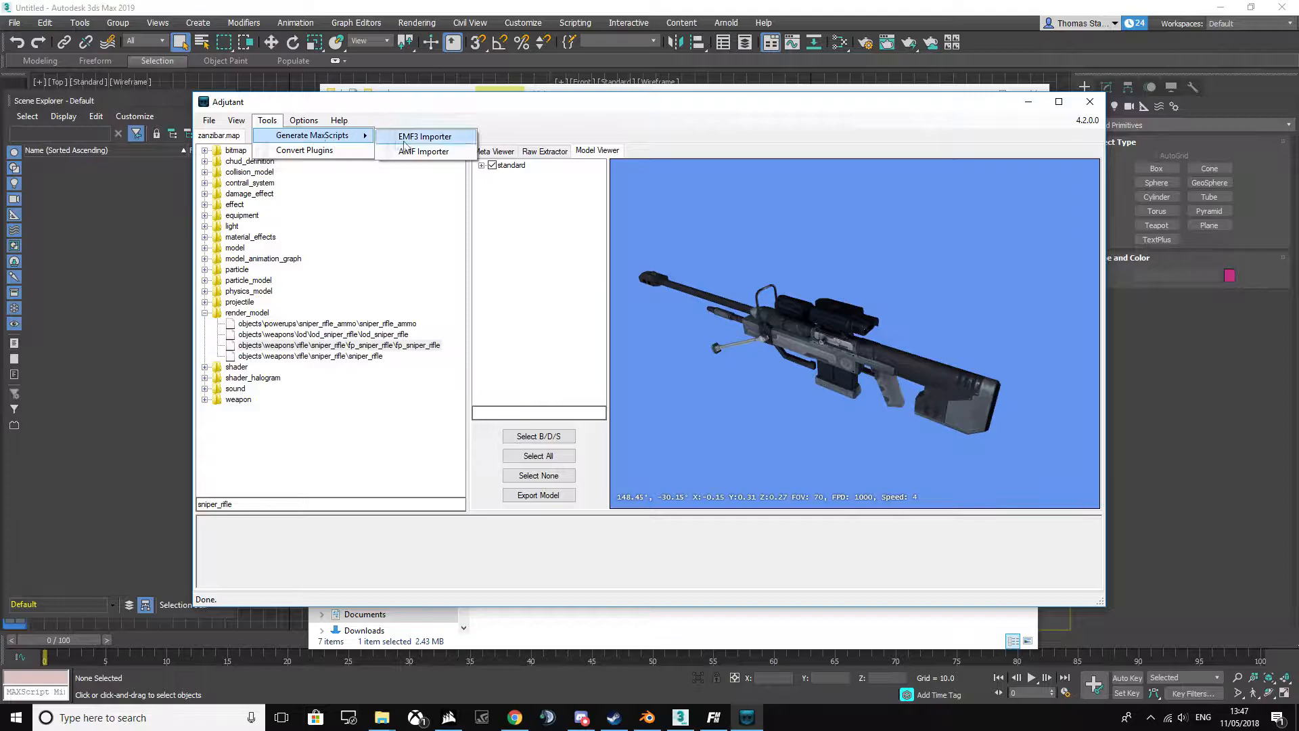
{"action": "left_click", "coordinate": [431, 154]}
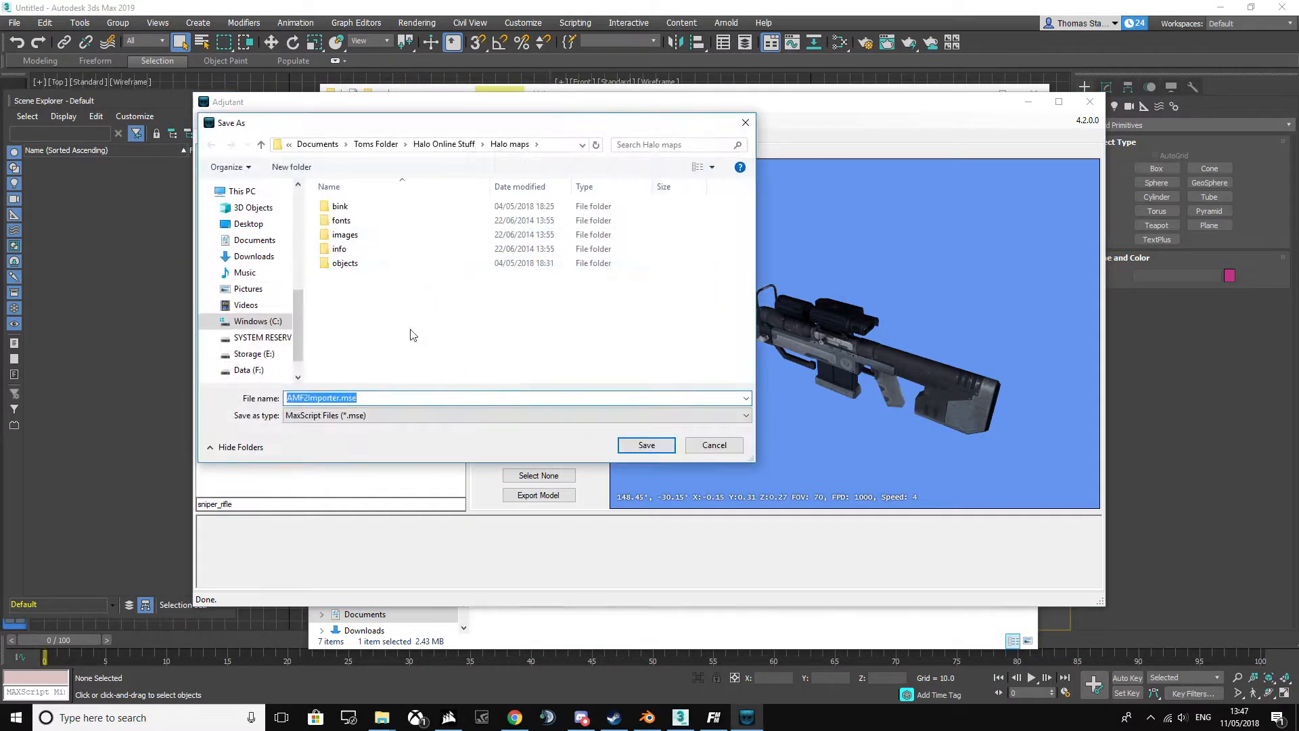
{"action": "left_click", "coordinate": [469, 145]}
{"action": "double_click", "coordinate": [348, 234]}
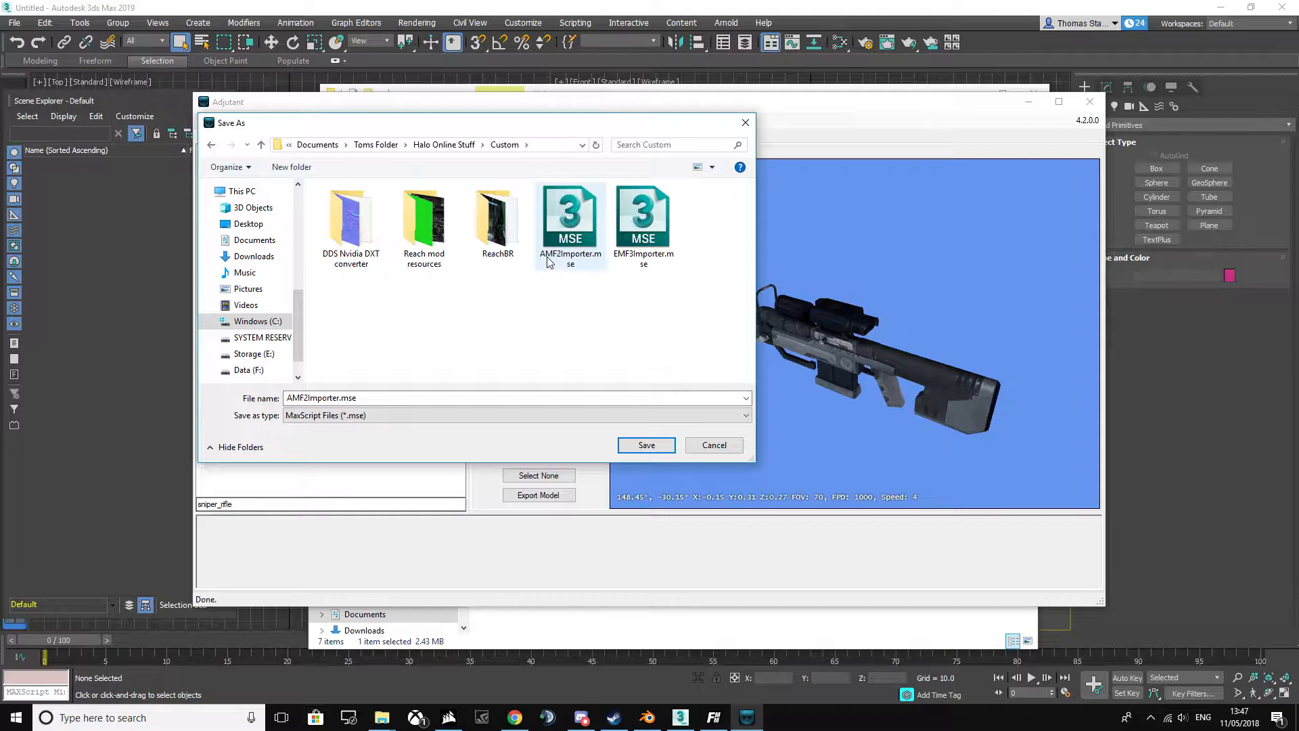
{"action": "left_click", "coordinate": [581, 264]}
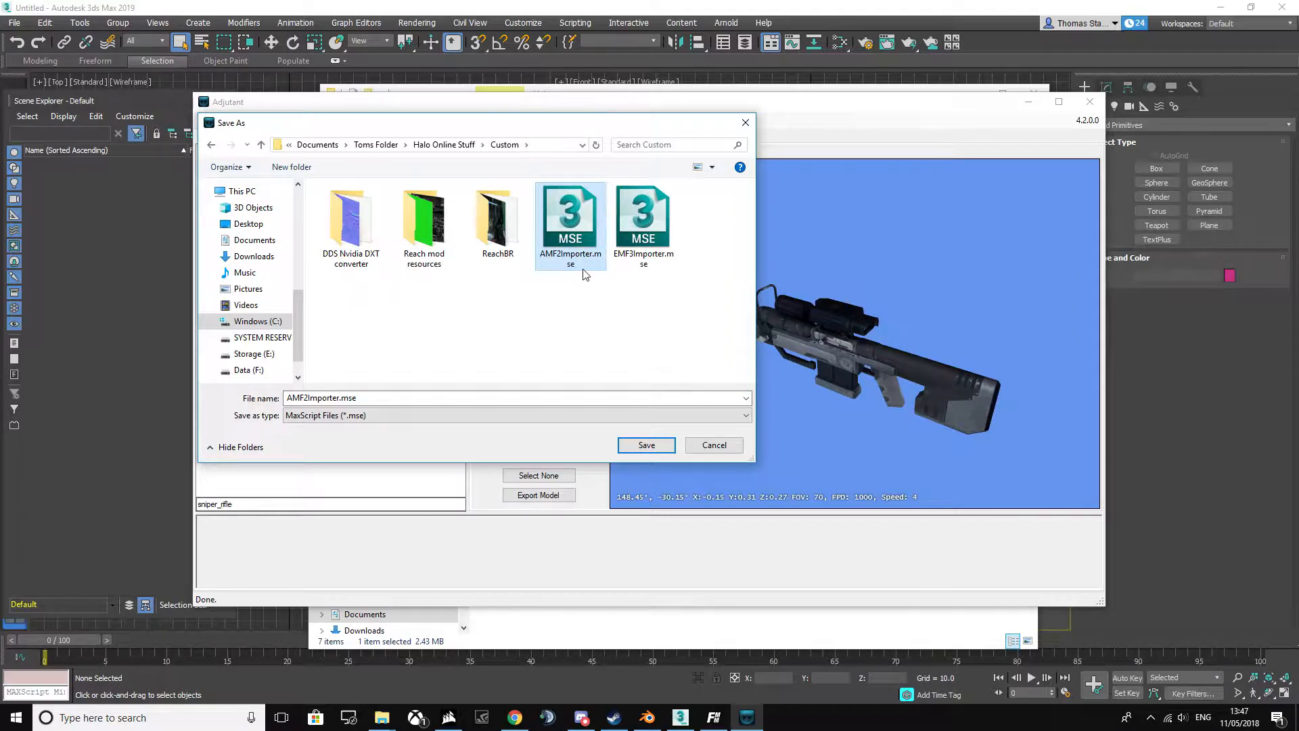
{"action": "left_click", "coordinate": [746, 123]}
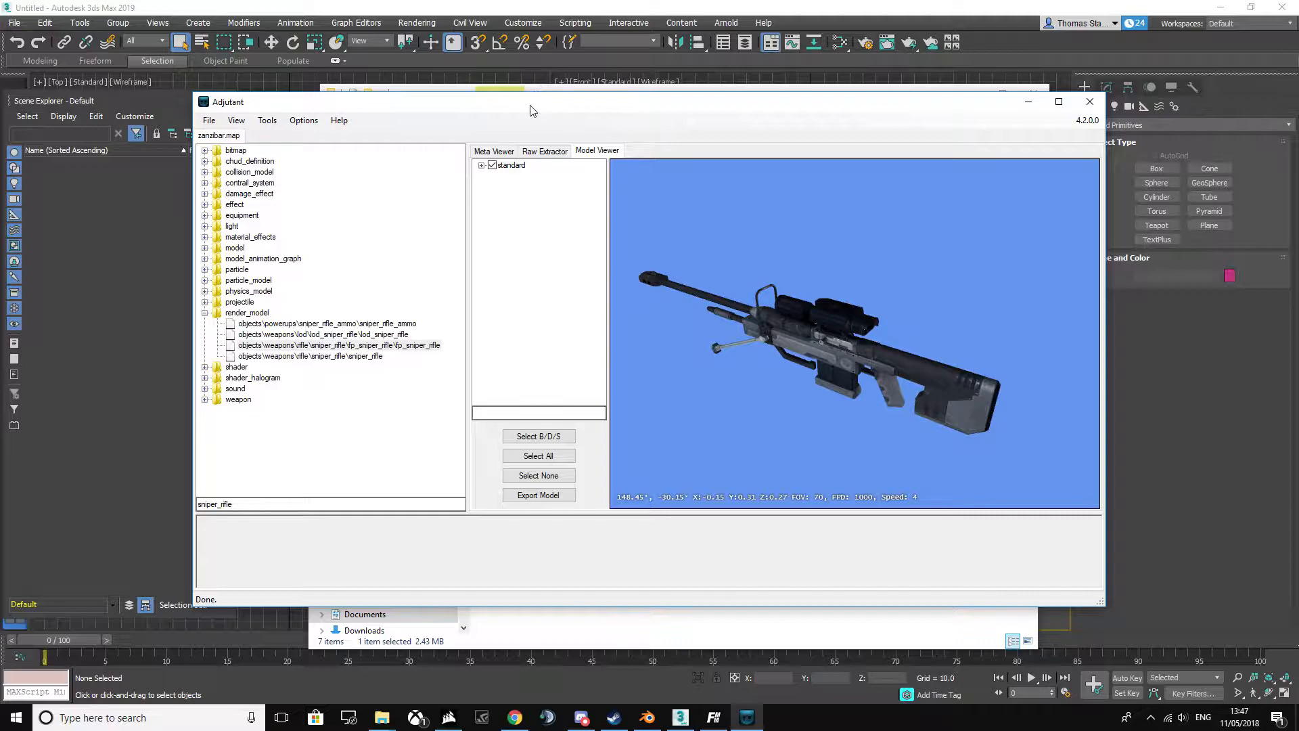
- Close Adjutant and switch to the empty scene in 3ds Max
{"action": "left_click", "coordinate": [1089, 105]}
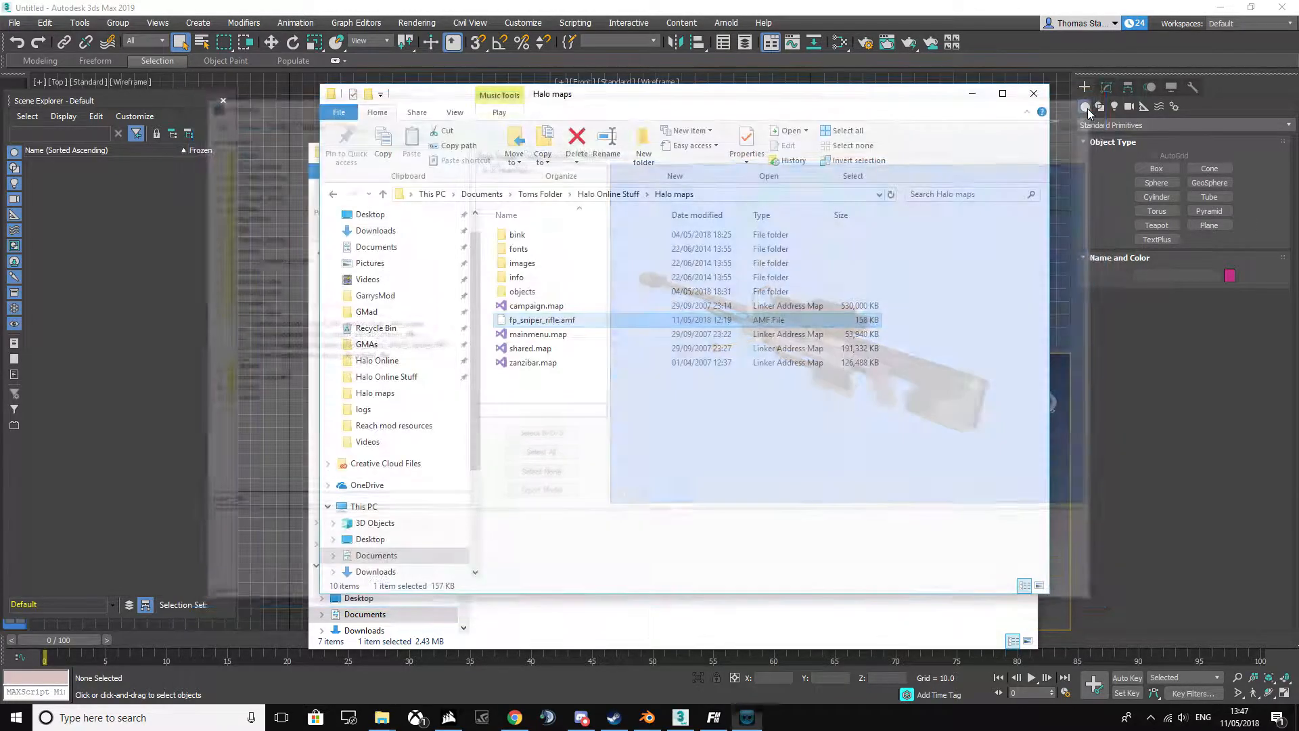
{"action": "left_click", "coordinate": [173, 357]}
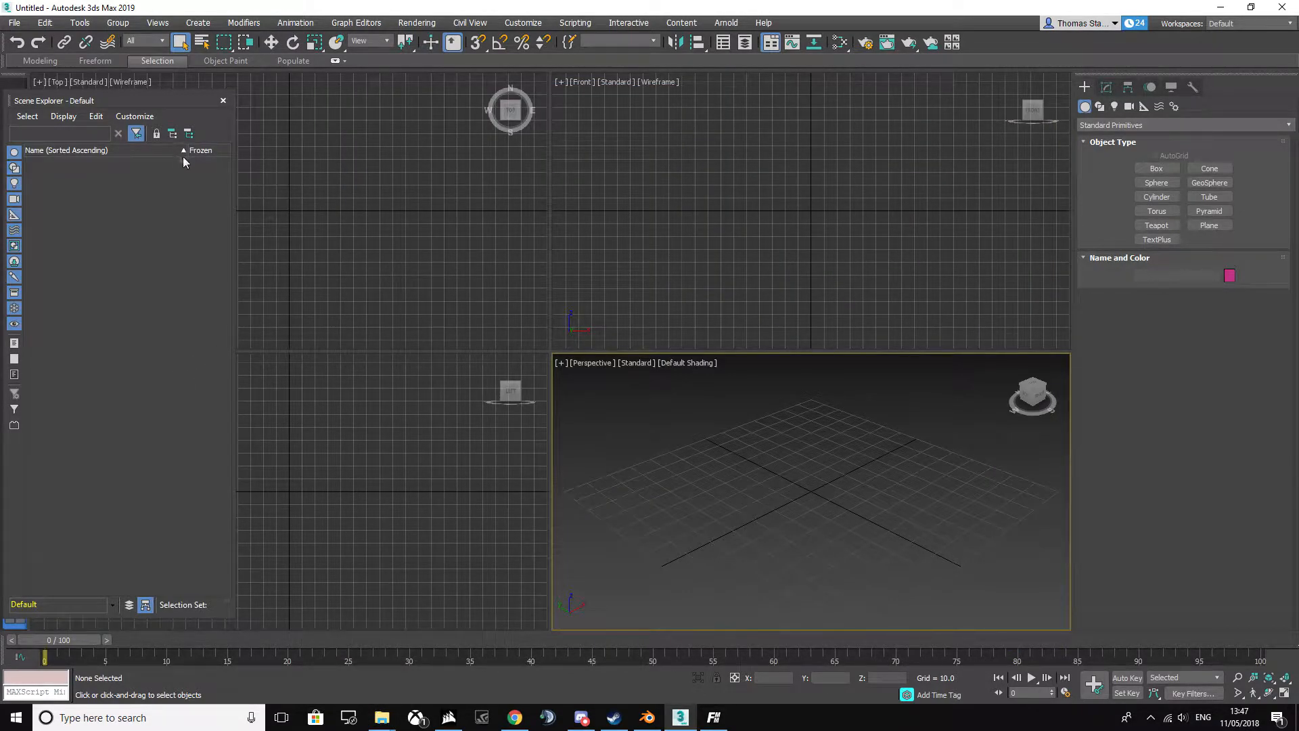
{"action": "middle_click_drag", "start_coordinate": [778, 484], "coordinate": [1027, 364], "text": "alt"}
{"action": "middle_click_drag", "start_coordinate": [843, 493], "coordinate": [975, 415], "text": "alt"}
{"action": "left_click_drag", "start_coordinate": [1030, 401], "coordinate": [833, 442]}
{"action": "scroll", "coordinate": [873, 478], "scroll_direction": "up", "scroll_amount": 5}
{"action": "scroll", "coordinate": [880, 477], "scroll_direction": "down", "scroll_amount": 5}
{"action": "left_click_drag", "start_coordinate": [1029, 399], "coordinate": [998, 428]}
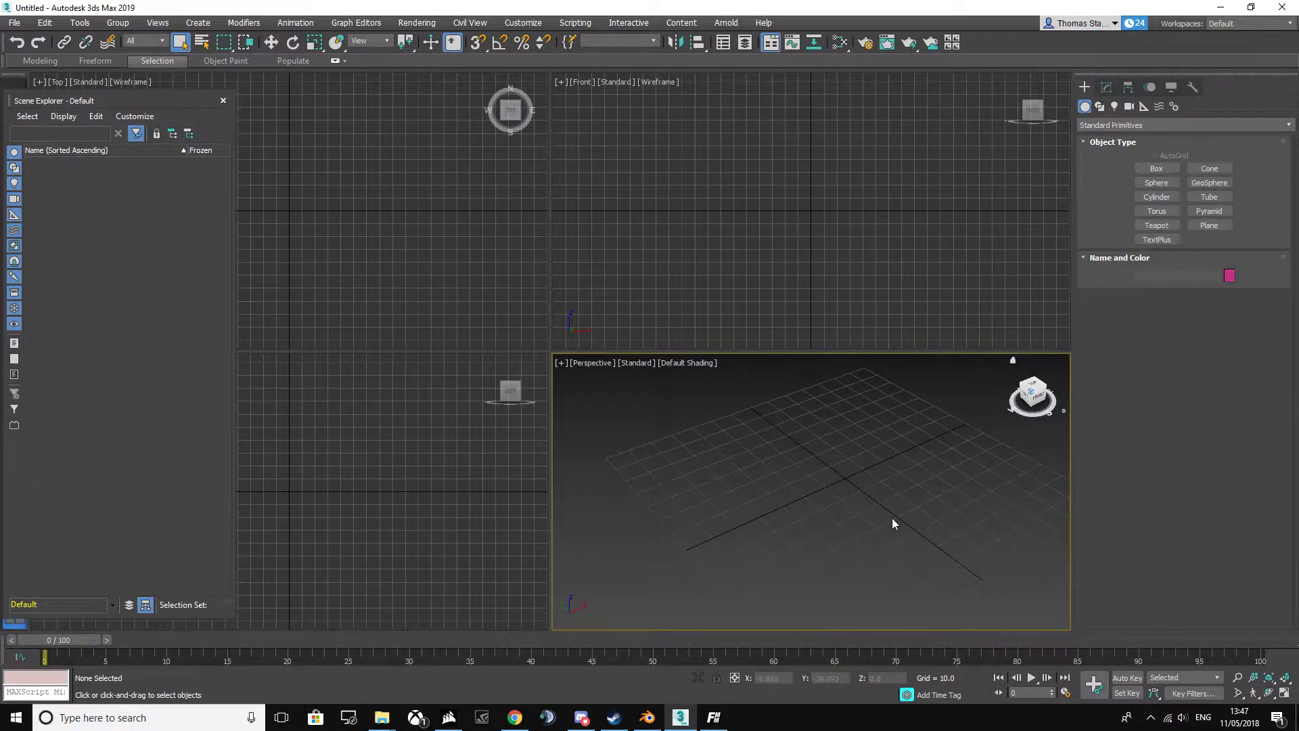
{"action": "middle_click_drag", "start_coordinate": [841, 507], "coordinate": [807, 432]}
{"action": "middle_click_drag", "start_coordinate": [777, 484], "coordinate": [815, 461]}
{"action": "key", "text": "w"}
{"action": "key", "text": "a"}
{"action": "key", "text": "d"}
{"action": "right_click", "coordinate": [815, 461]}
{"action": "left_click", "coordinate": [699, 479]}
{"action": "left_click_drag", "start_coordinate": [1031, 395], "coordinate": [787, 411]}
{"action": "key", "text": "d"}
{"action": "scroll", "coordinate": [791, 434], "scroll_direction": "up", "scroll_amount": 5}
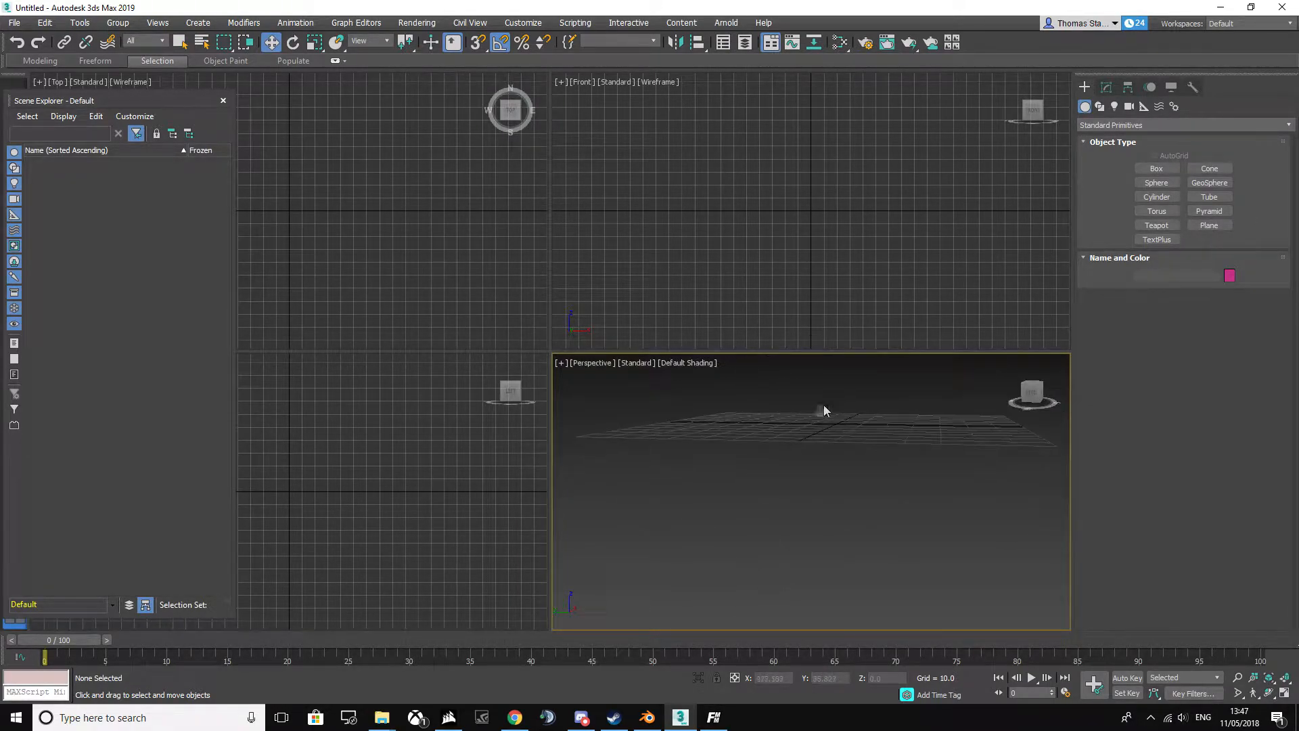
{"action": "key", "text": "s"}
{"action": "scroll", "coordinate": [794, 453], "scroll_direction": "down", "scroll_amount": 5}
{"action": "key", "text": "d"}
{"action": "scroll", "coordinate": [823, 464], "scroll_direction": "up", "scroll_amount": 3}
{"action": "key", "text": "s"}
{"action": "left_click_drag", "start_coordinate": [1030, 393], "coordinate": [792, 410]}
{"action": "left_click_drag", "start_coordinate": [1205, 329], "coordinate": [1222, 359]}
{"action": "left_click", "coordinate": [1034, 386]}
{"action": "middle_click_drag", "start_coordinate": [943, 450], "coordinate": [950, 421]}
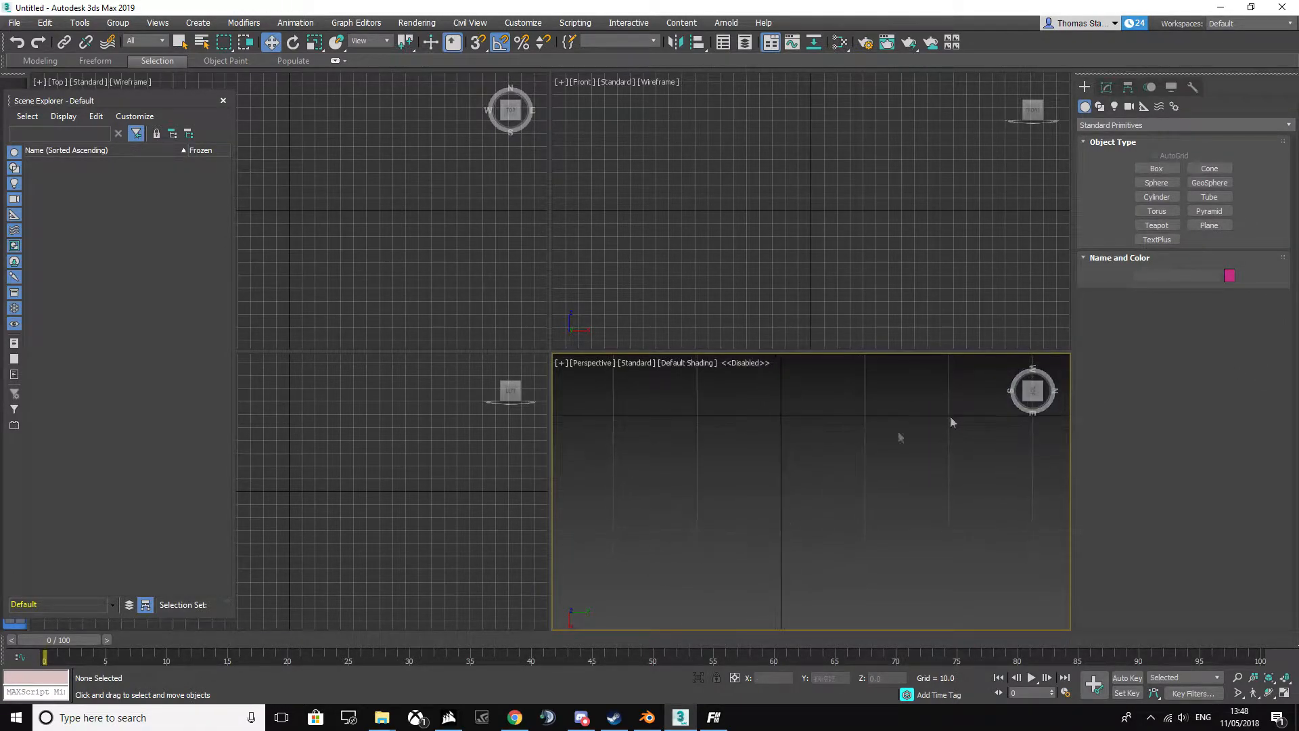
{"action": "left_click_drag", "start_coordinate": [1039, 398], "coordinate": [1008, 345]}
{"action": "middle_click_drag", "start_coordinate": [839, 424], "coordinate": [863, 466]}
- Enlarge the Perspective viewport in both height and width by shrinking the other viewports
{"action": "left_click_drag", "start_coordinate": [552, 354], "coordinate": [556, 265]}
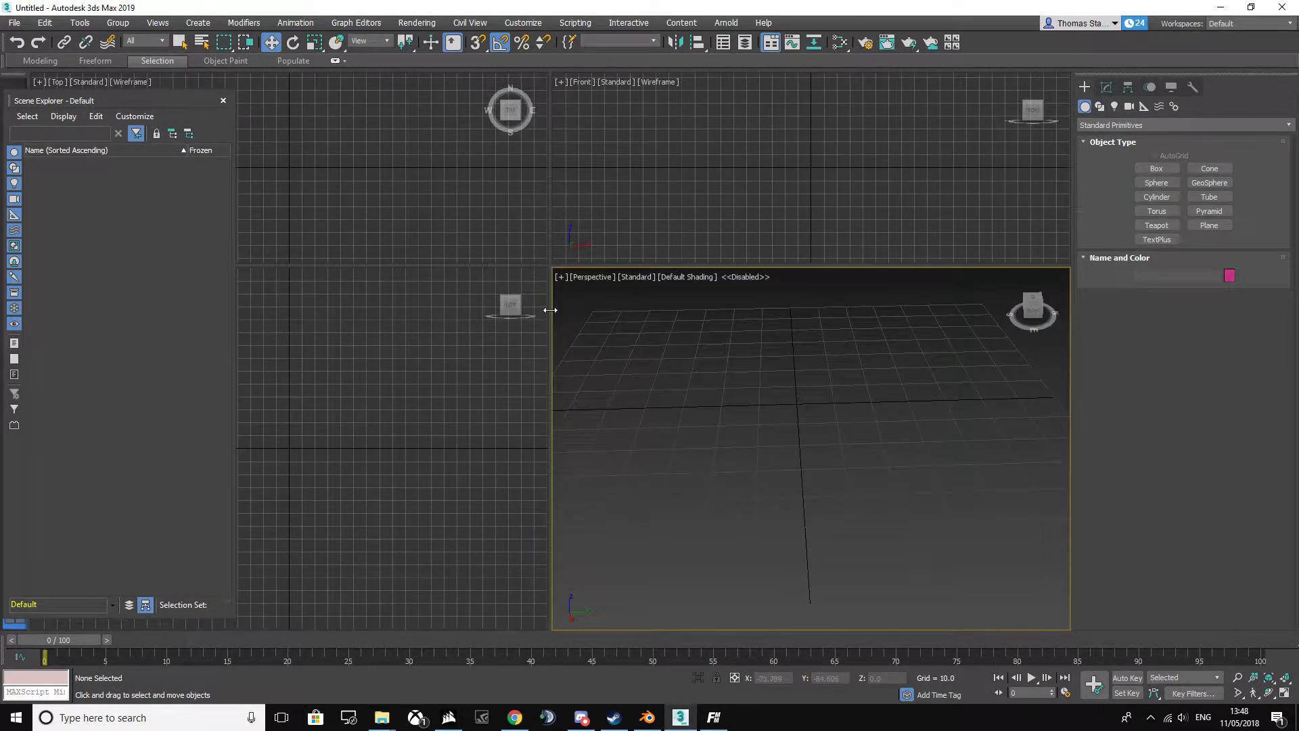
{"action": "left_click_drag", "start_coordinate": [550, 310], "coordinate": [480, 303]}
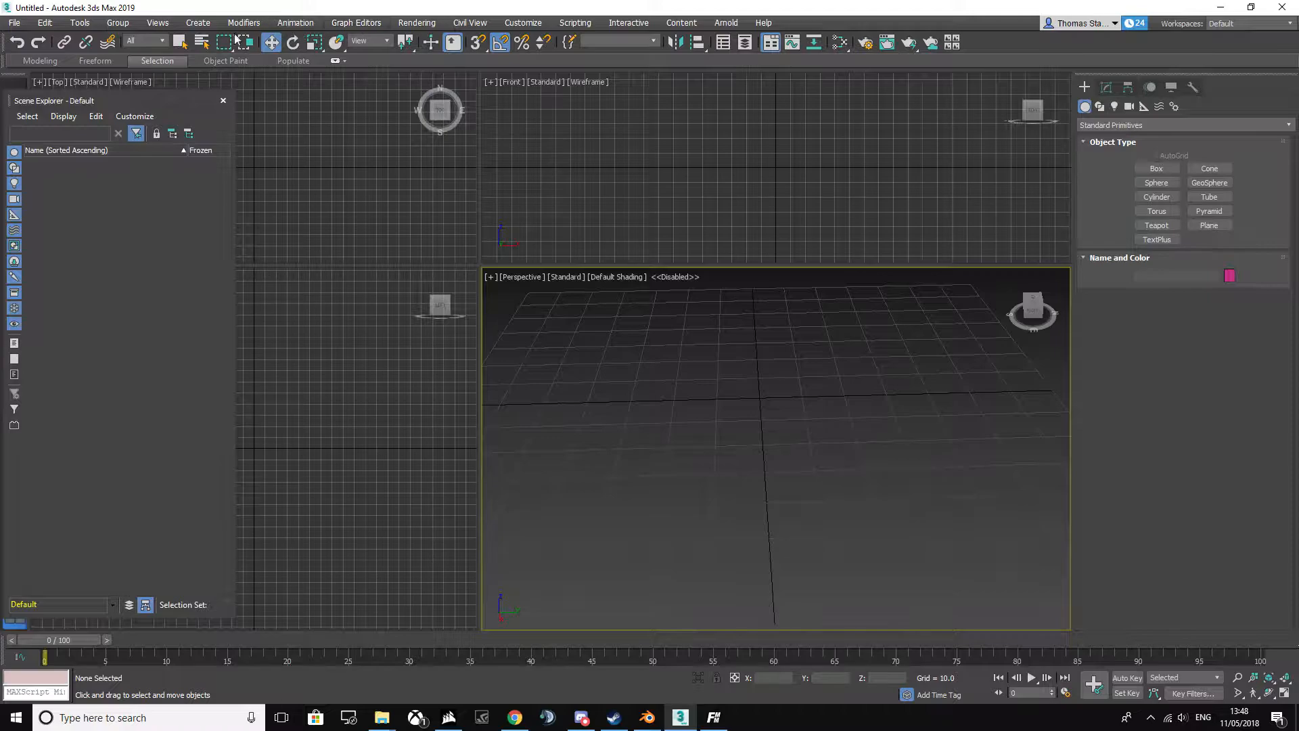
- Run the AMF2Importer.mse script from the Custom folder inside Halo Online Stuff
{"action": "left_click", "coordinate": [562, 23]}
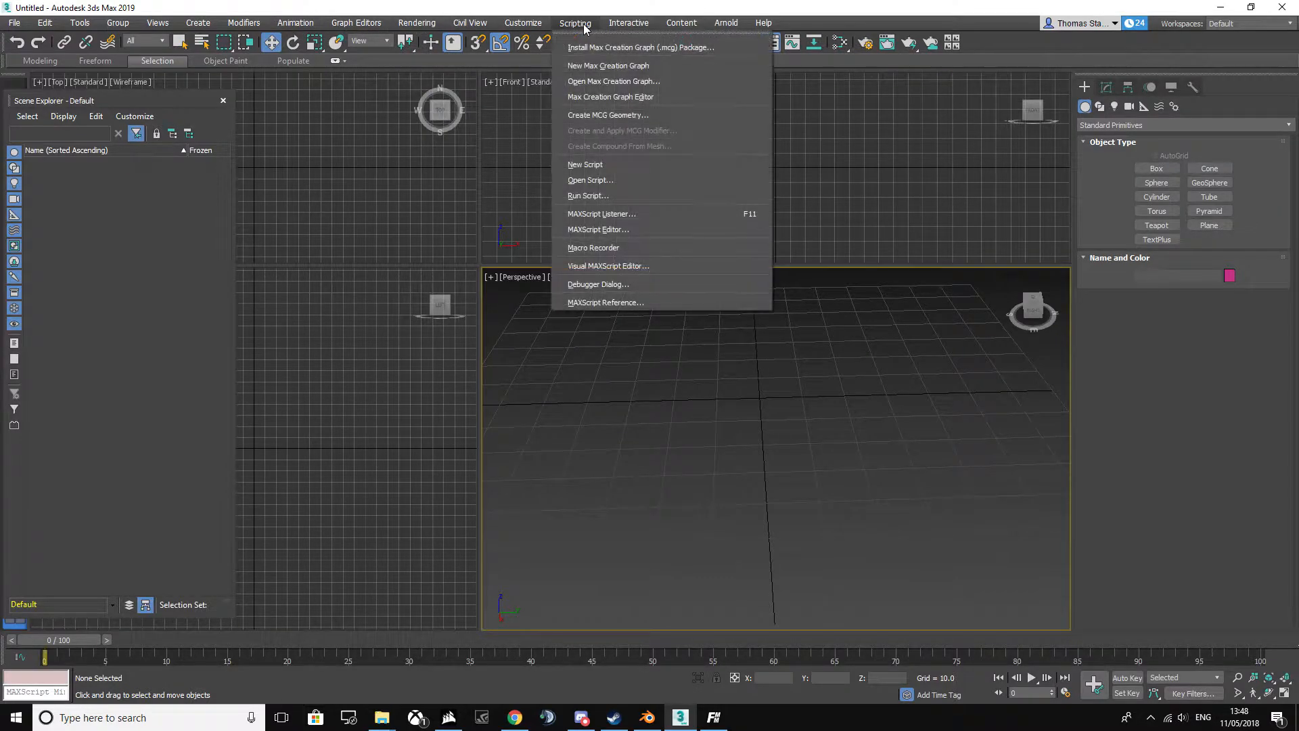
{"action": "left_click", "coordinate": [616, 190]}
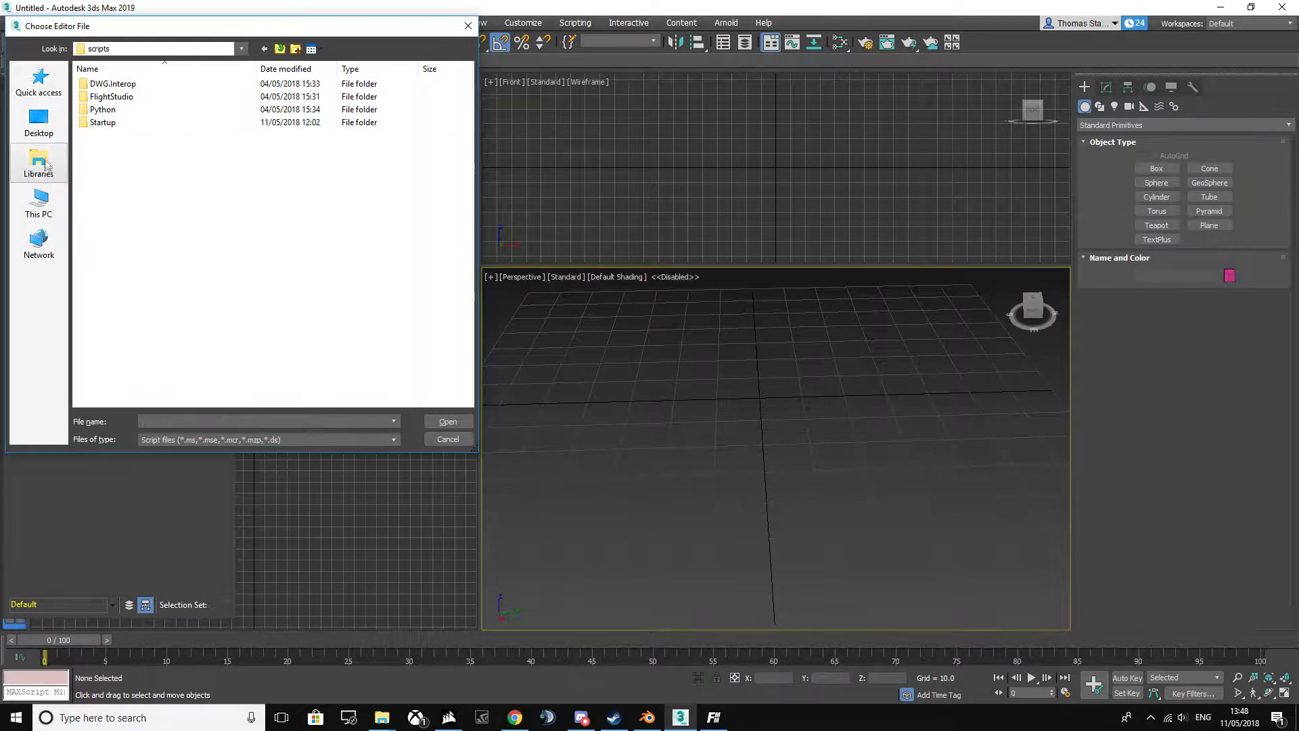
{"action": "left_click", "coordinate": [42, 162]}
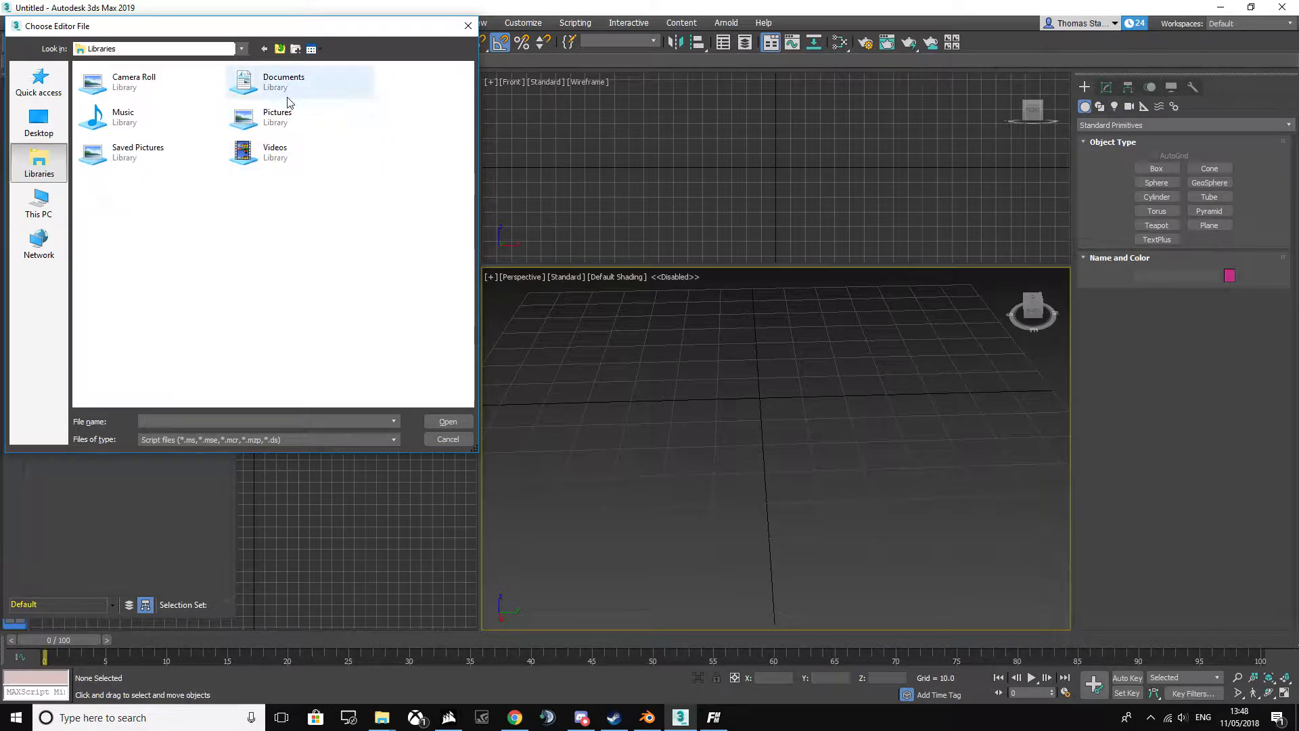
{"action": "double_click", "coordinate": [289, 101]}
{"action": "double_click", "coordinate": [289, 101]}
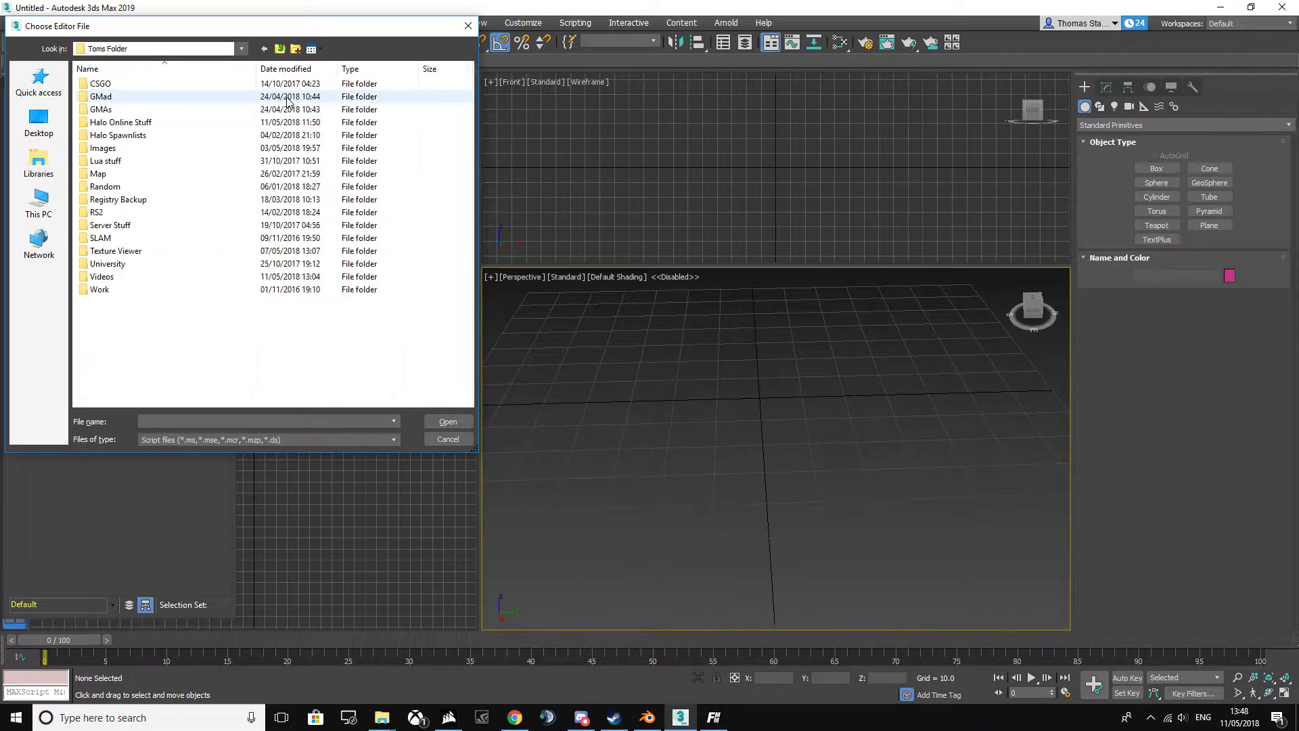
{"action": "key", "text": "h"}
{"action": "key", "text": "Return"}
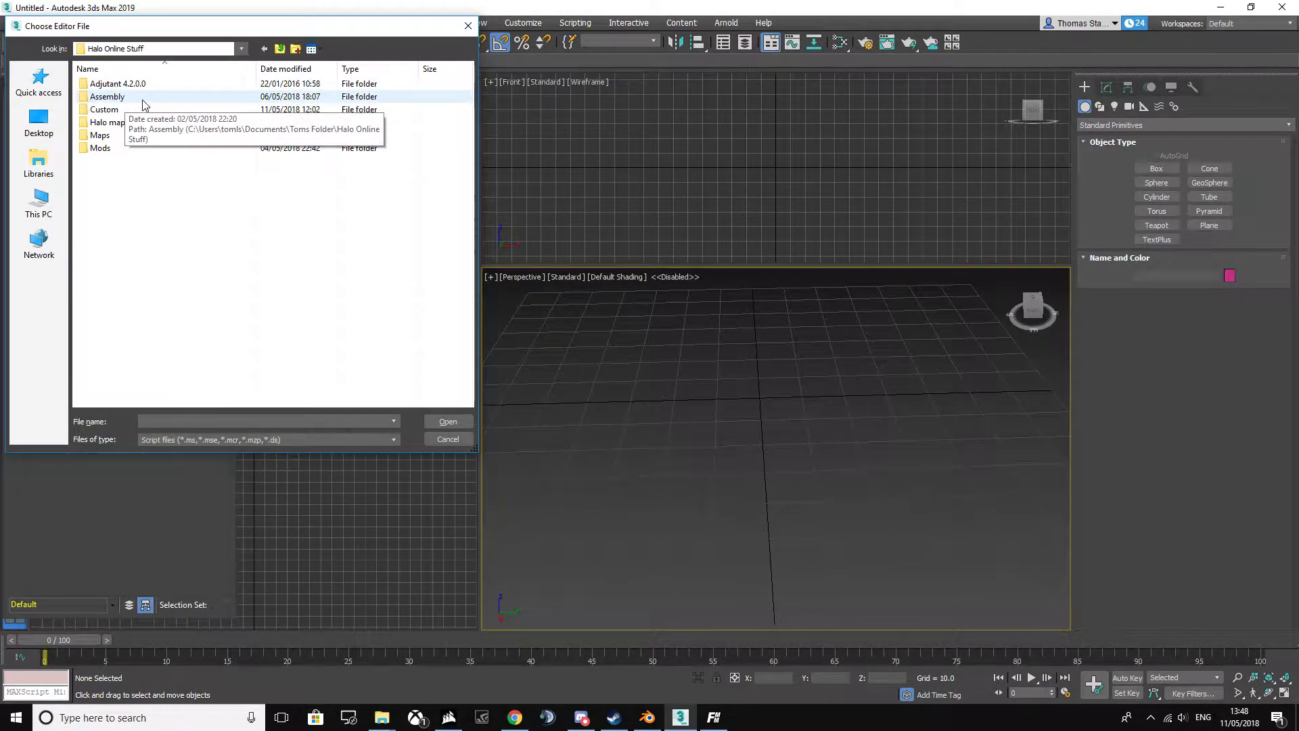
{"action": "double_click", "coordinate": [109, 109]}
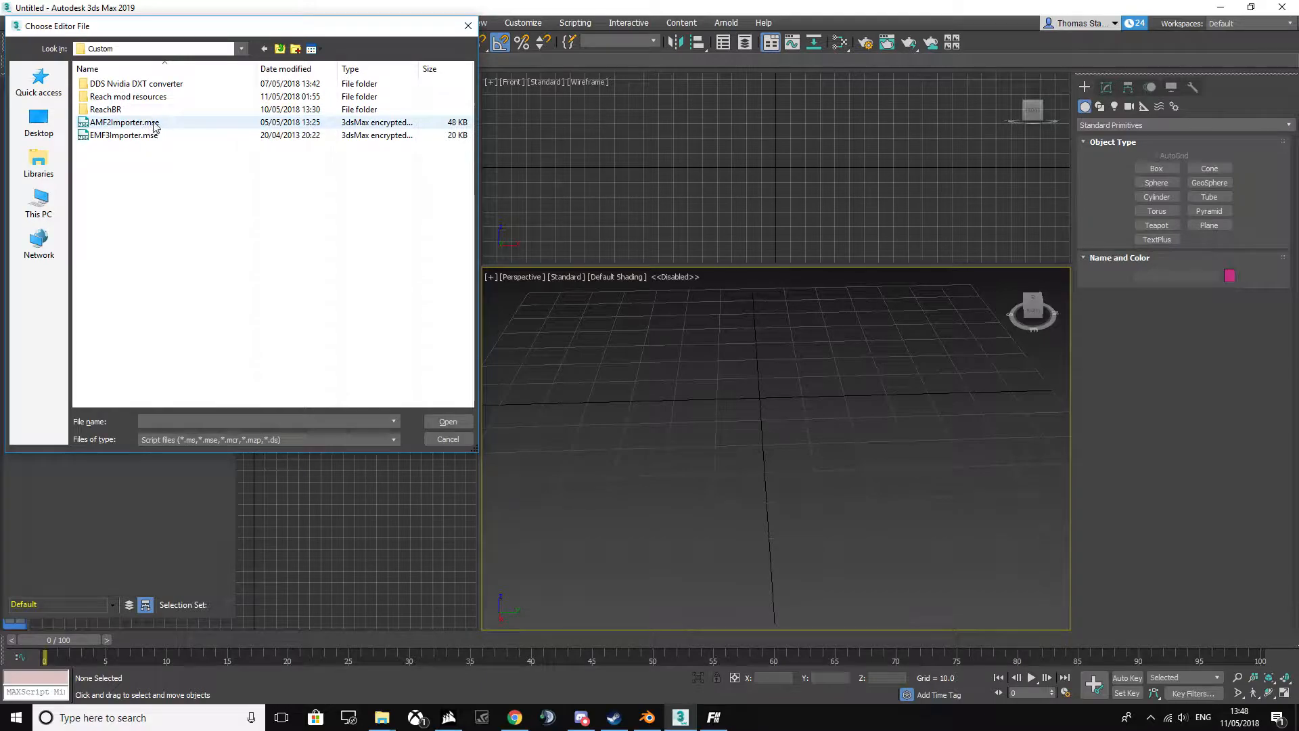
{"action": "double_click", "coordinate": [118, 123]}
{"action": "left_click_drag", "start_coordinate": [612, 187], "coordinate": [292, 198]}
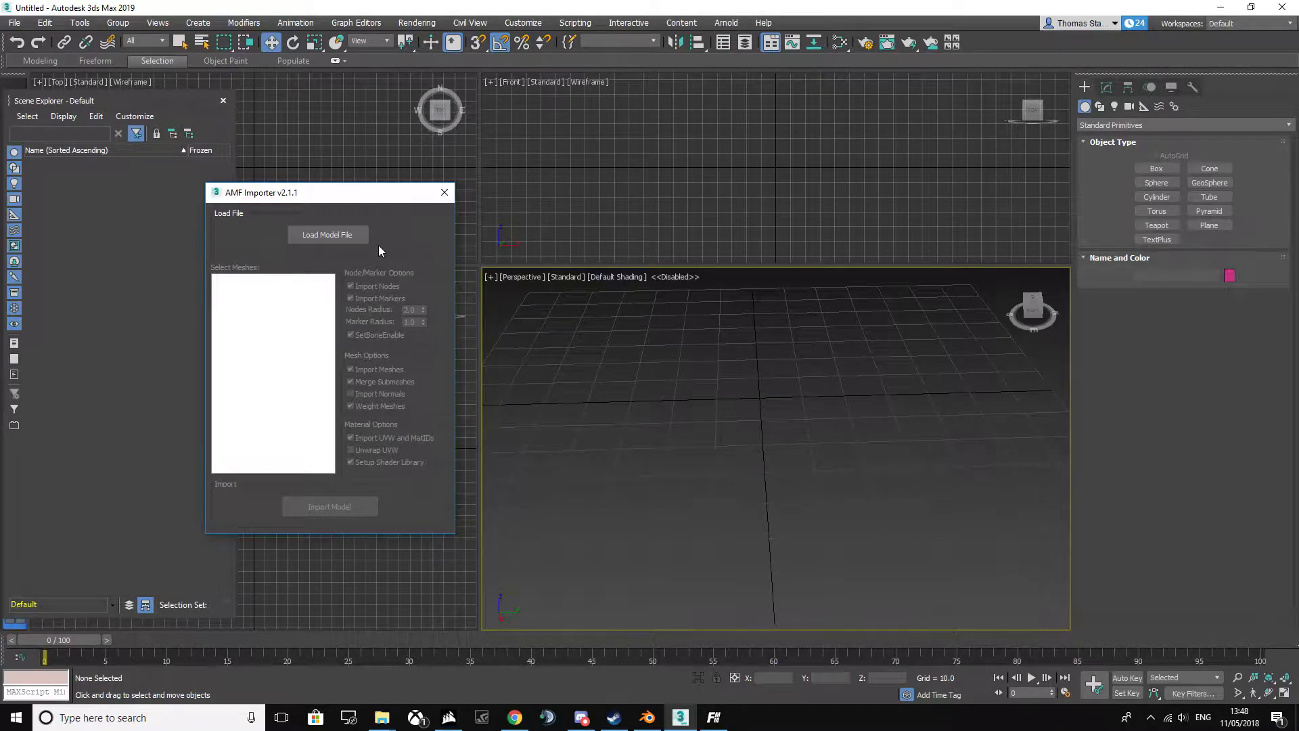
- Open the AMF Importer's model file selection
{"action": "left_click", "coordinate": [333, 236]}
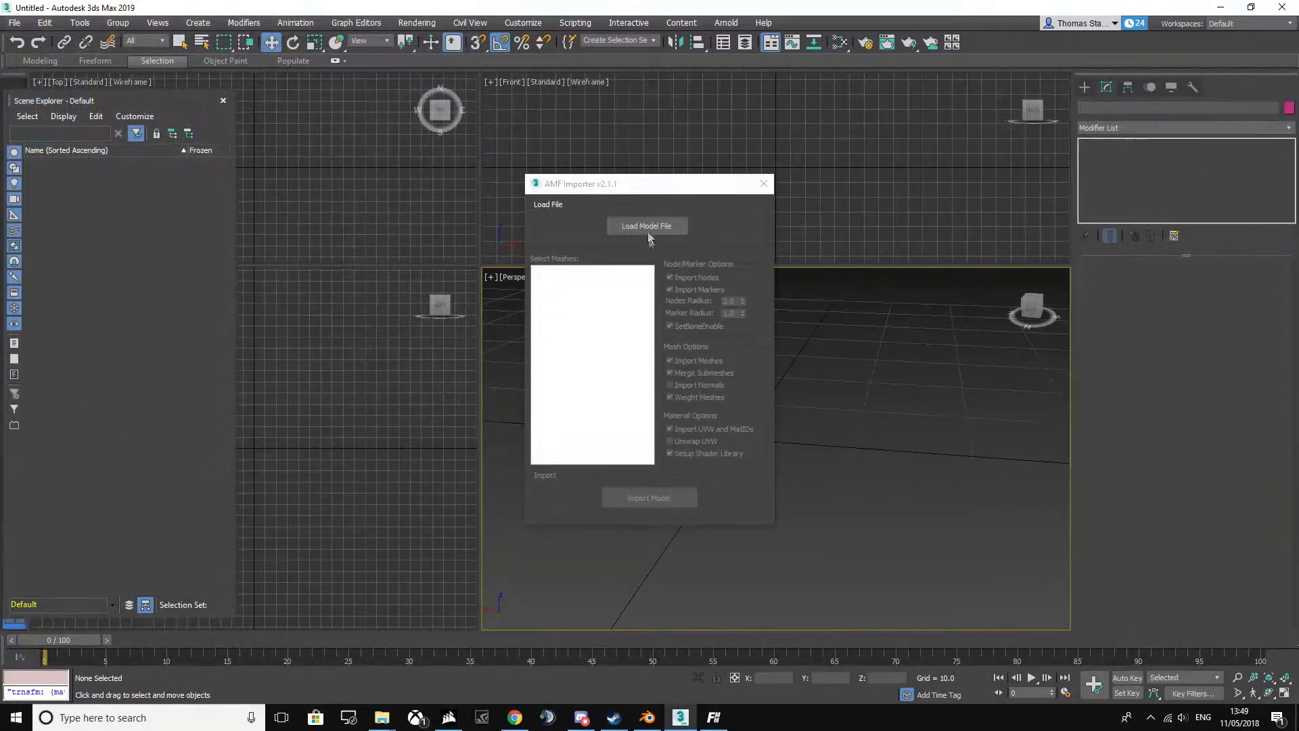
{"action": "left_click", "coordinate": [647, 231]}
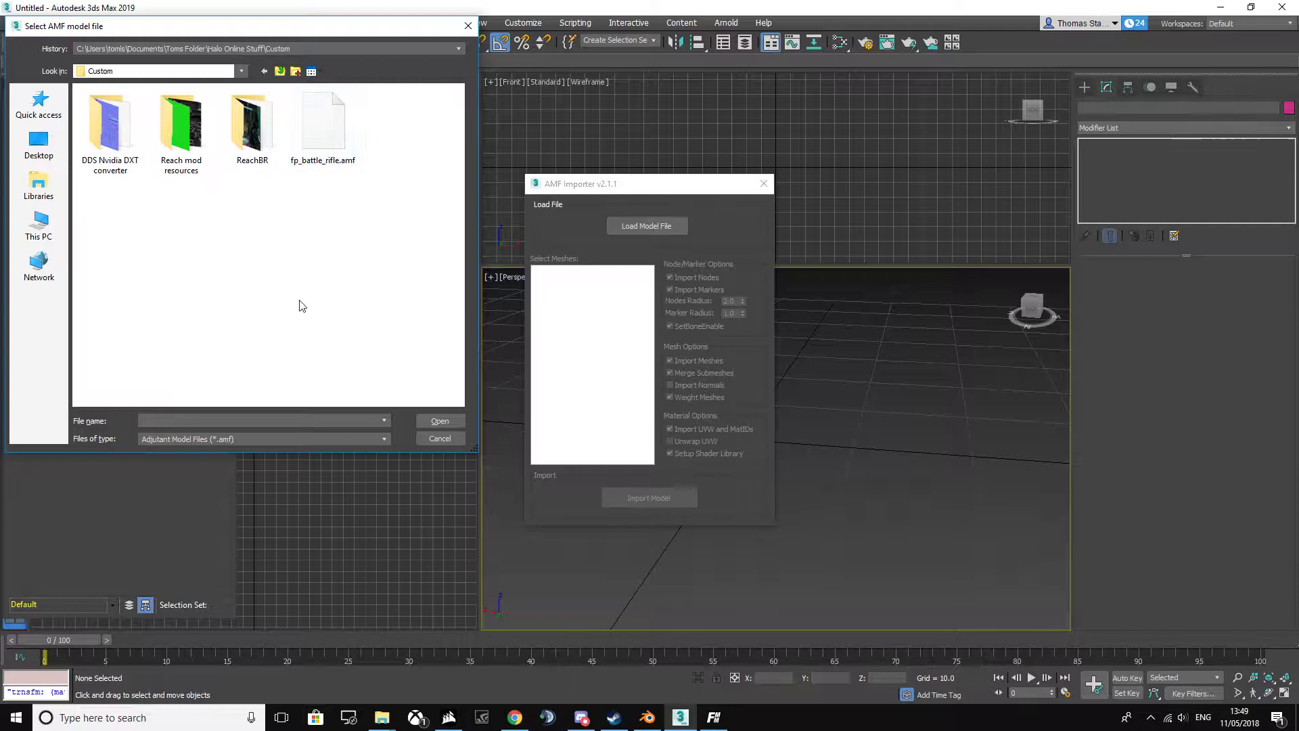
{"action": "left_click", "coordinate": [291, 73]}
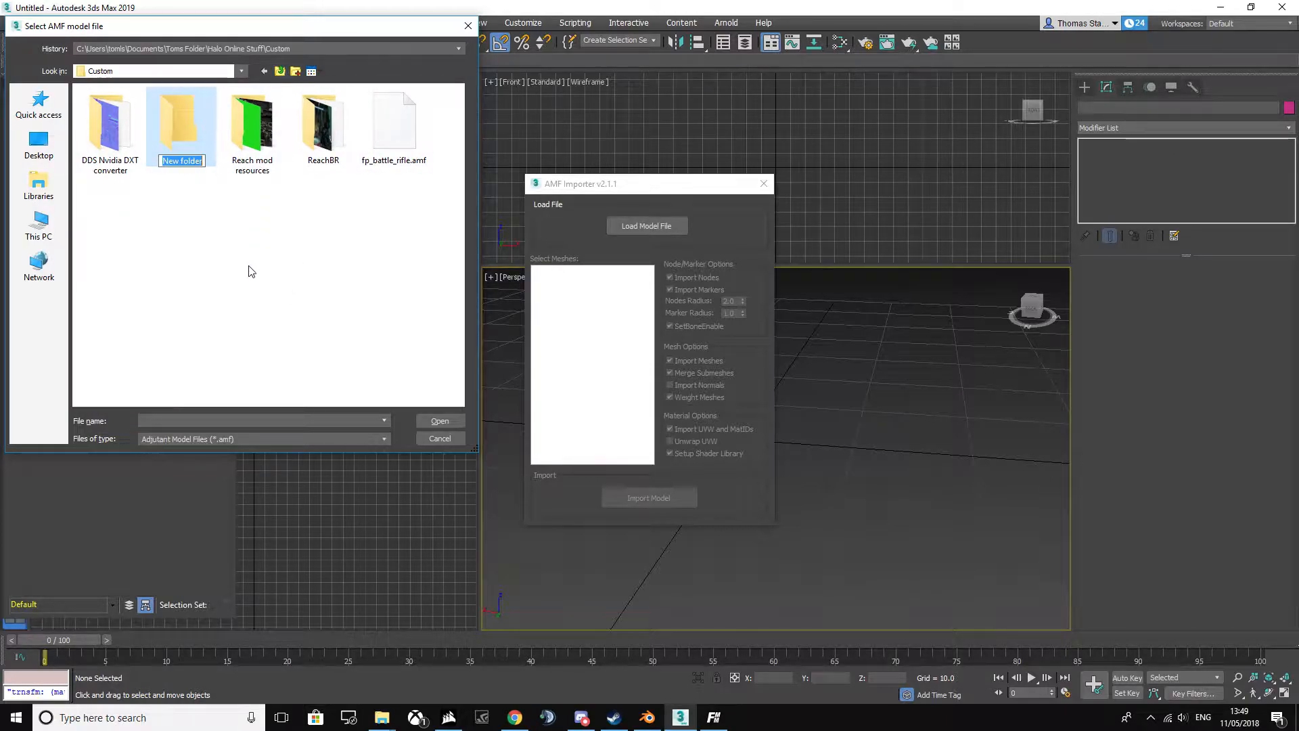
{"action": "left_click", "coordinate": [264, 328]}
{"action": "left_click", "coordinate": [193, 165]}
{"action": "key", "text": "Delete"}
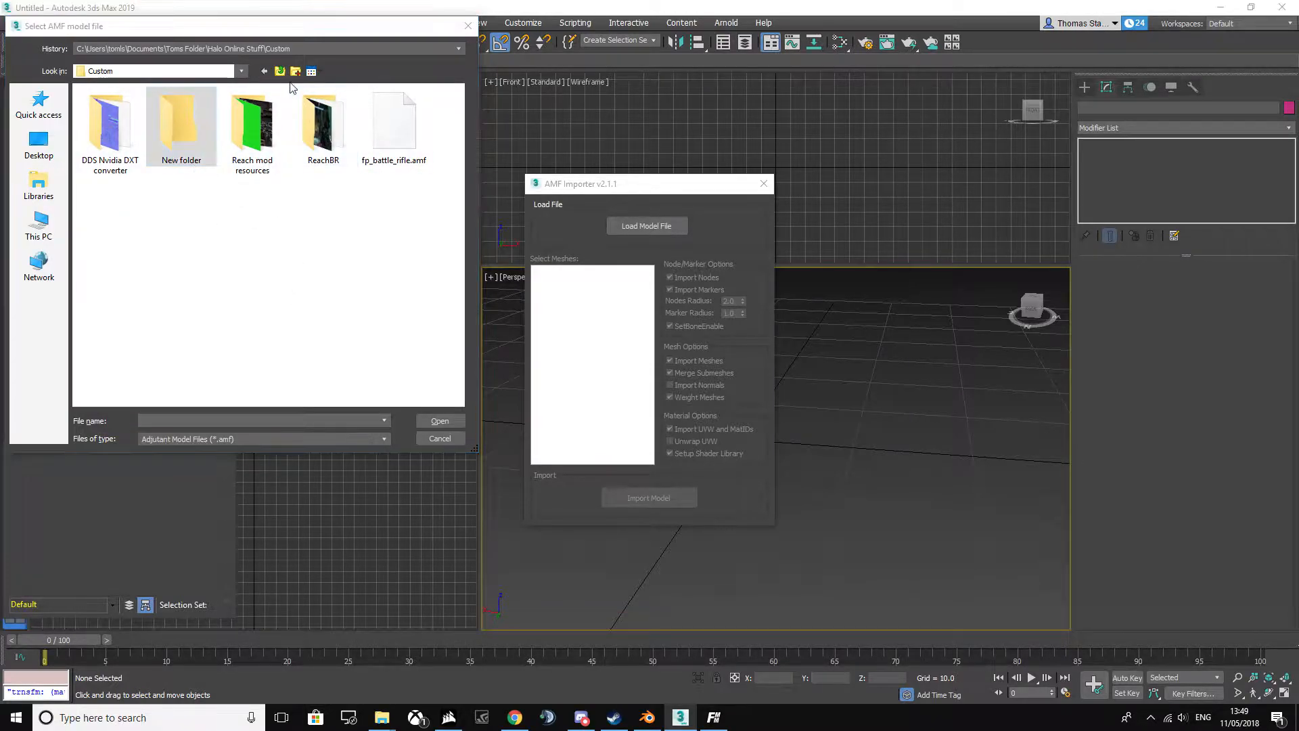
- Load fp_sniper_rifle.amf from the Halo maps folder into the AMF Importer
{"action": "left_click", "coordinate": [280, 75]}
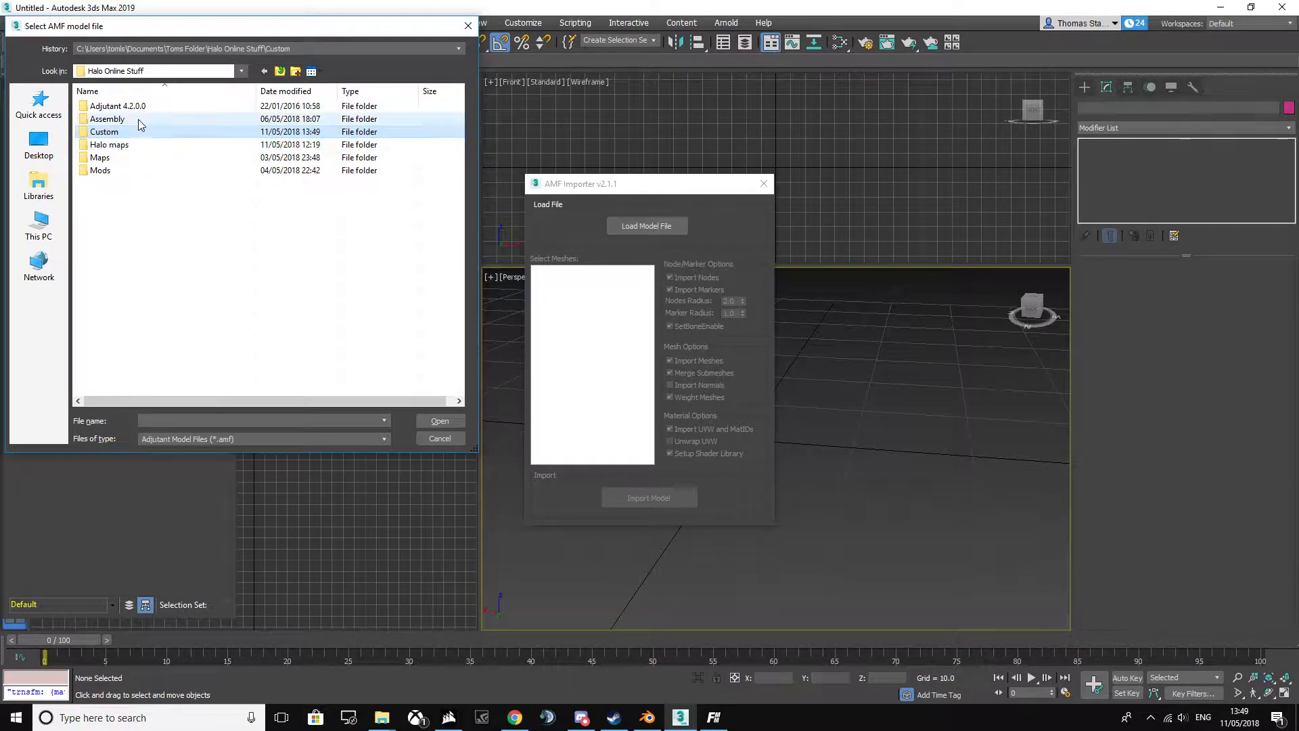
{"action": "double_click", "coordinate": [135, 147]}
{"action": "double_click", "coordinate": [136, 174]}
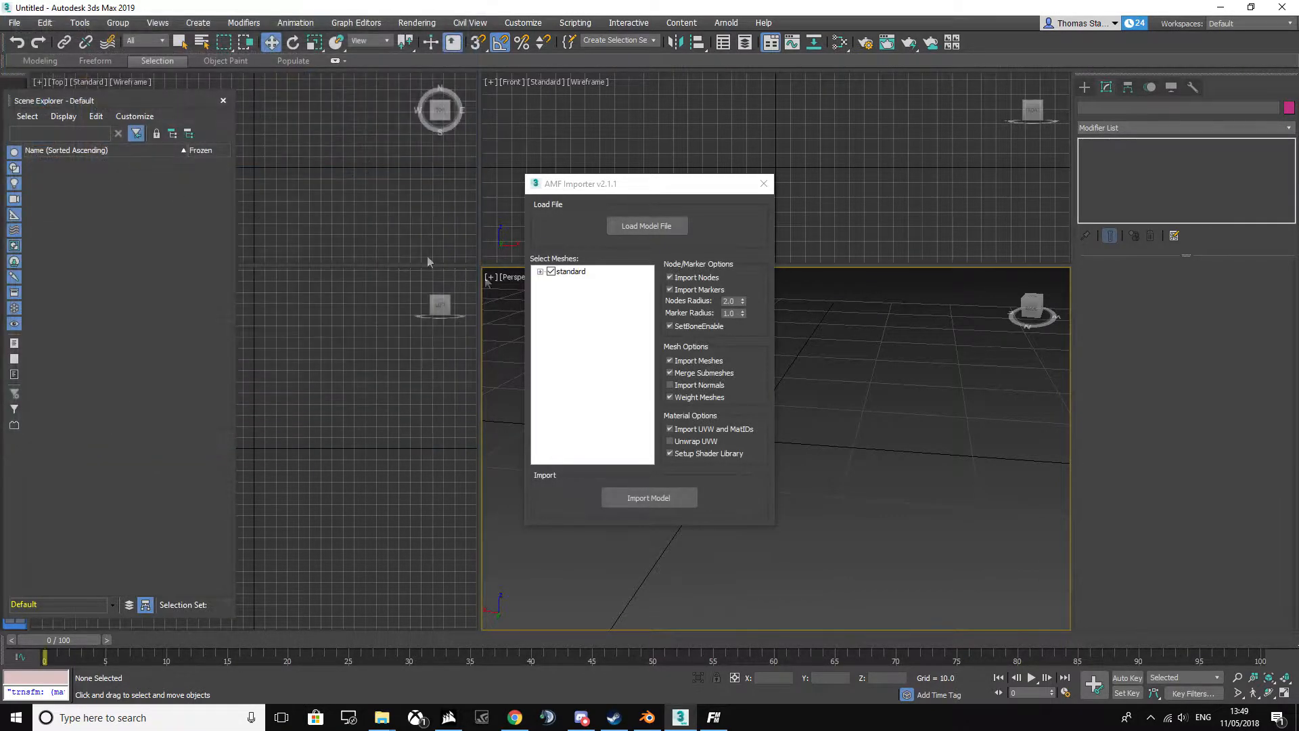
- Import the sniper rifle model without markers, and close the AMF Shaders and AMF Importer dialogs
{"action": "left_click", "coordinate": [670, 290]}
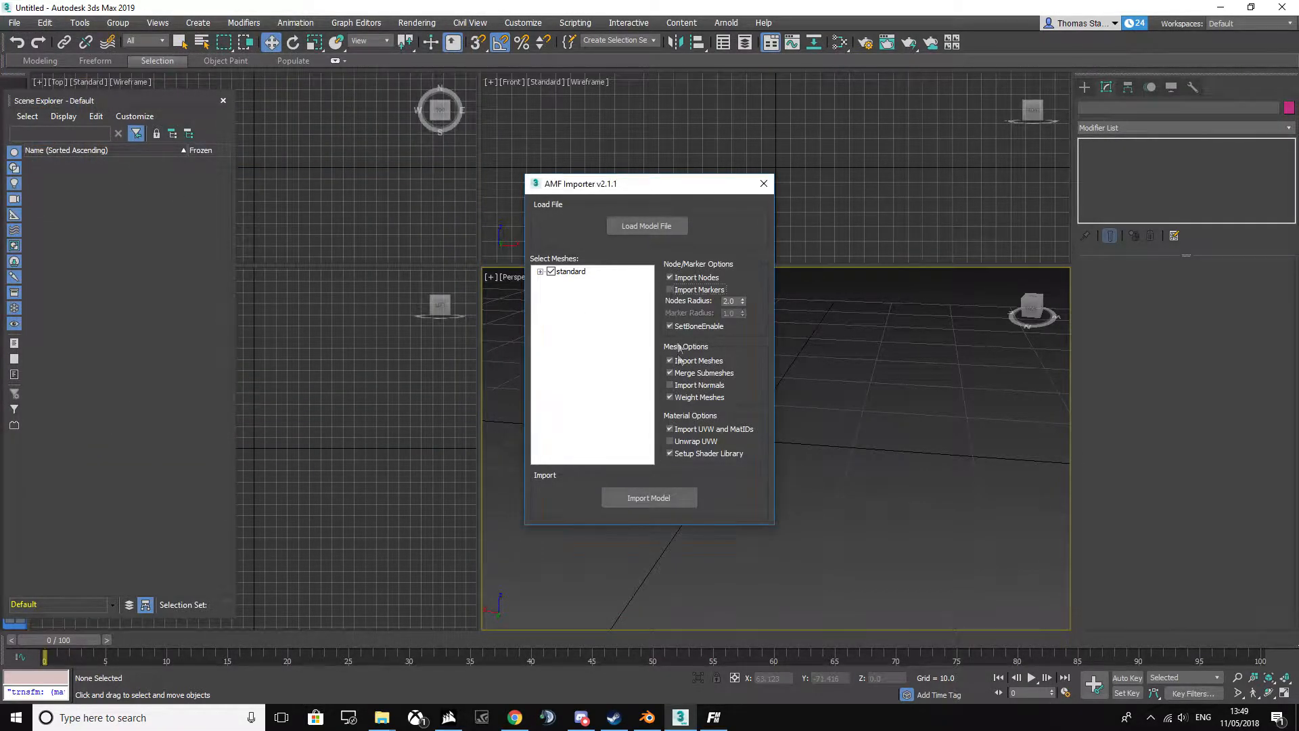
{"action": "left_click", "coordinate": [642, 498]}
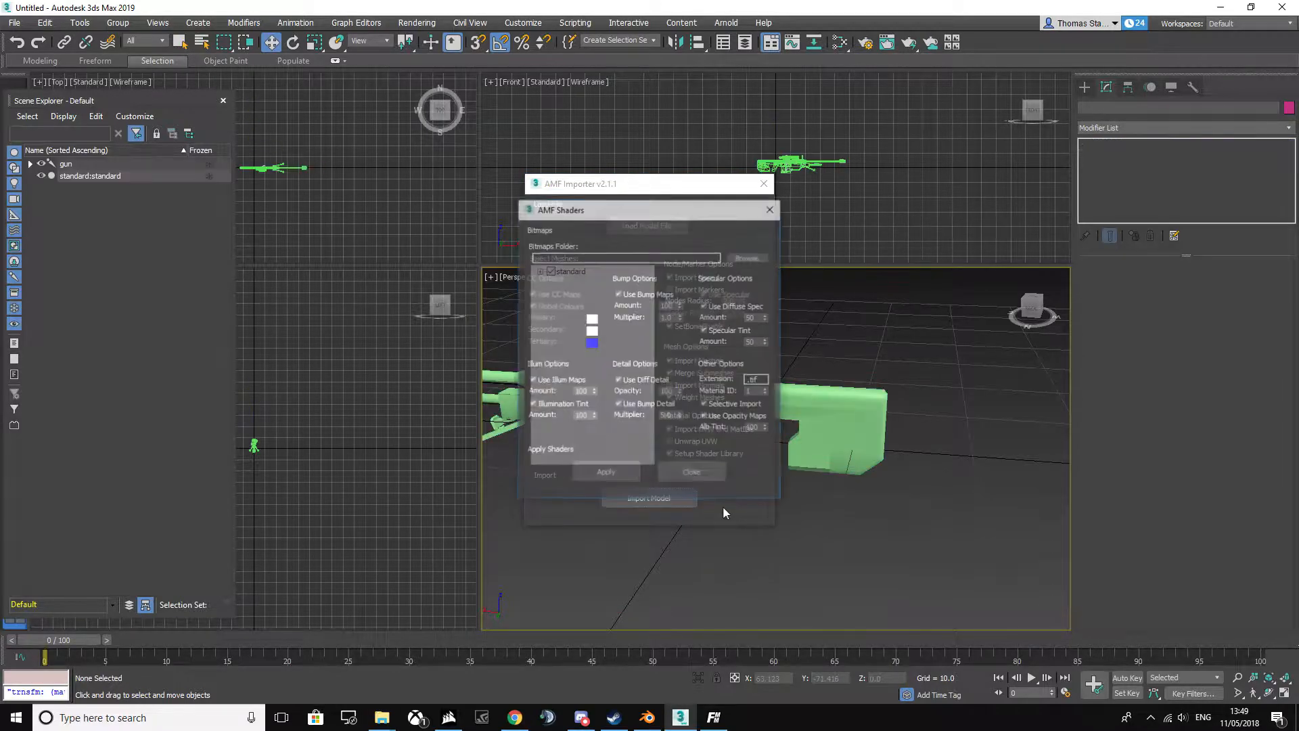
{"action": "left_click", "coordinate": [683, 473]}
{"action": "left_click", "coordinate": [764, 184]}
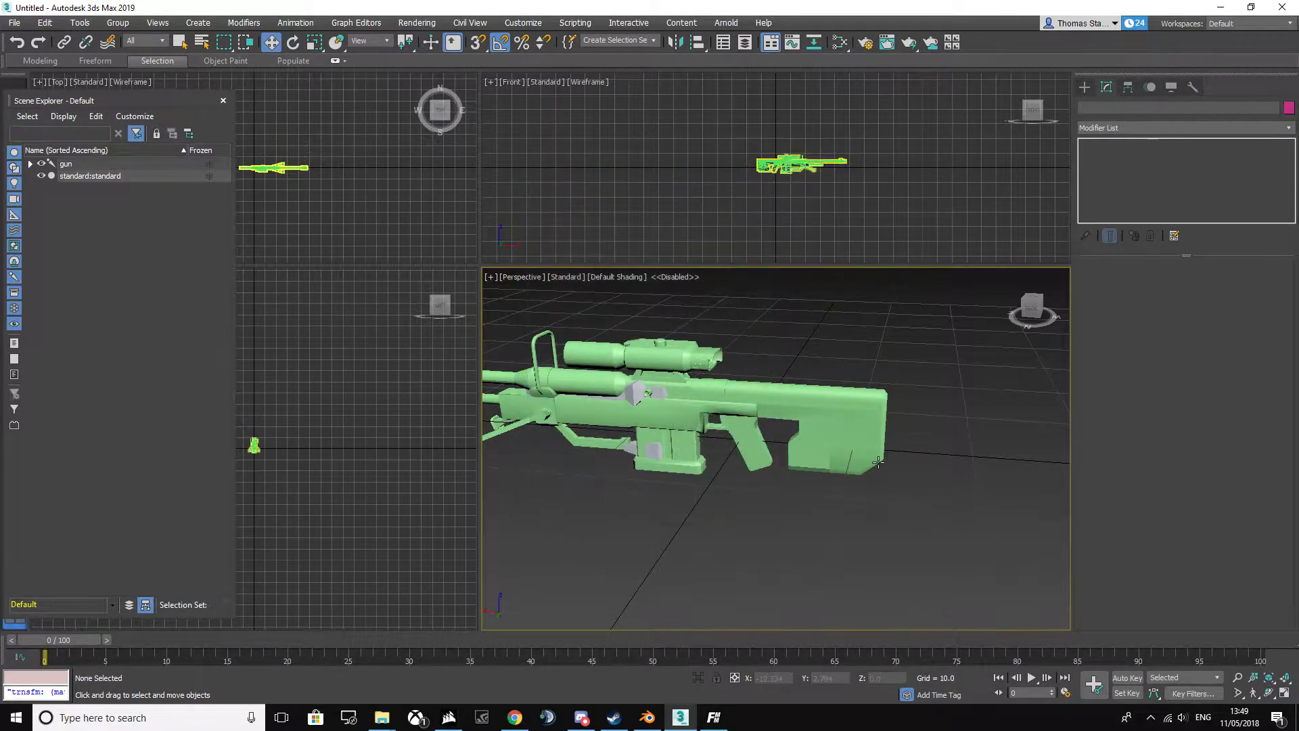
- Examine the imported rifle and the bones under gun, including the bipod, magazine and its bullet
{"action": "middle_click_drag", "start_coordinate": [875, 464], "coordinate": [957, 481]}
{"action": "left_click_drag", "start_coordinate": [1038, 308], "coordinate": [1012, 275]}
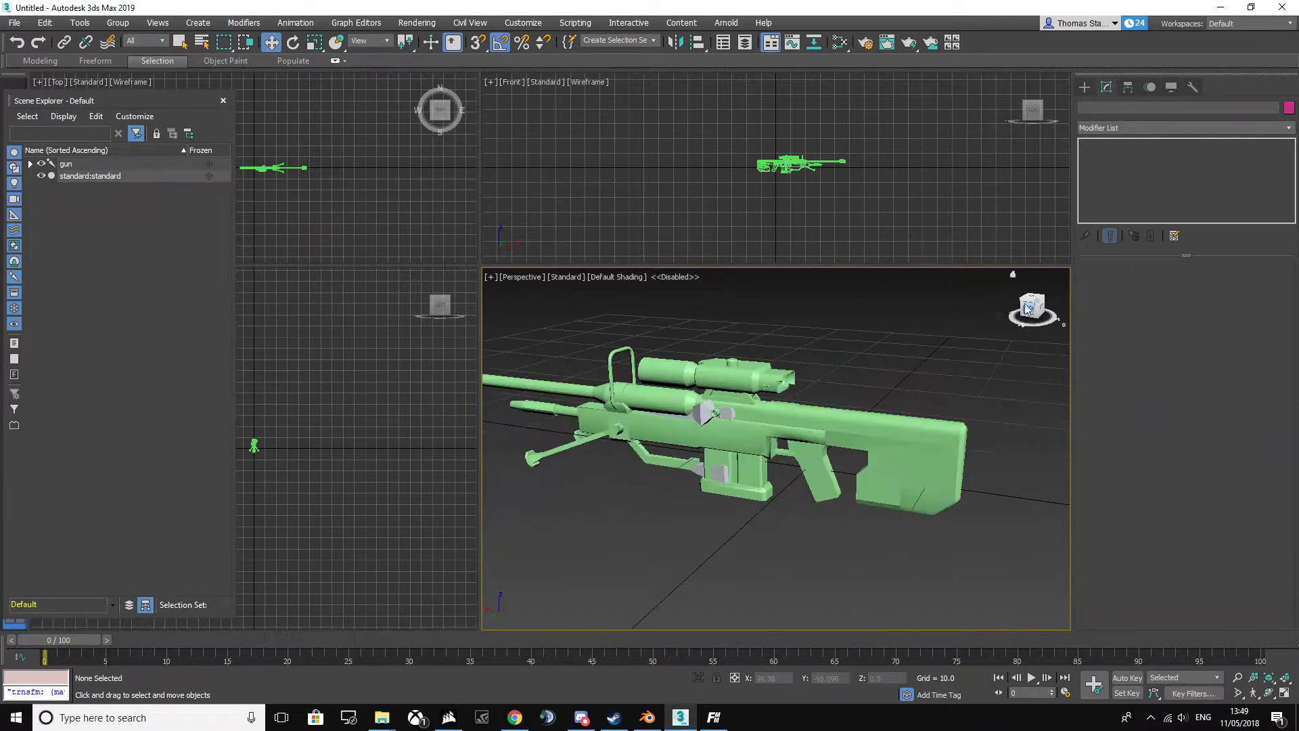
{"action": "left_click", "coordinate": [31, 164]}
{"action": "left_click", "coordinate": [87, 200]}
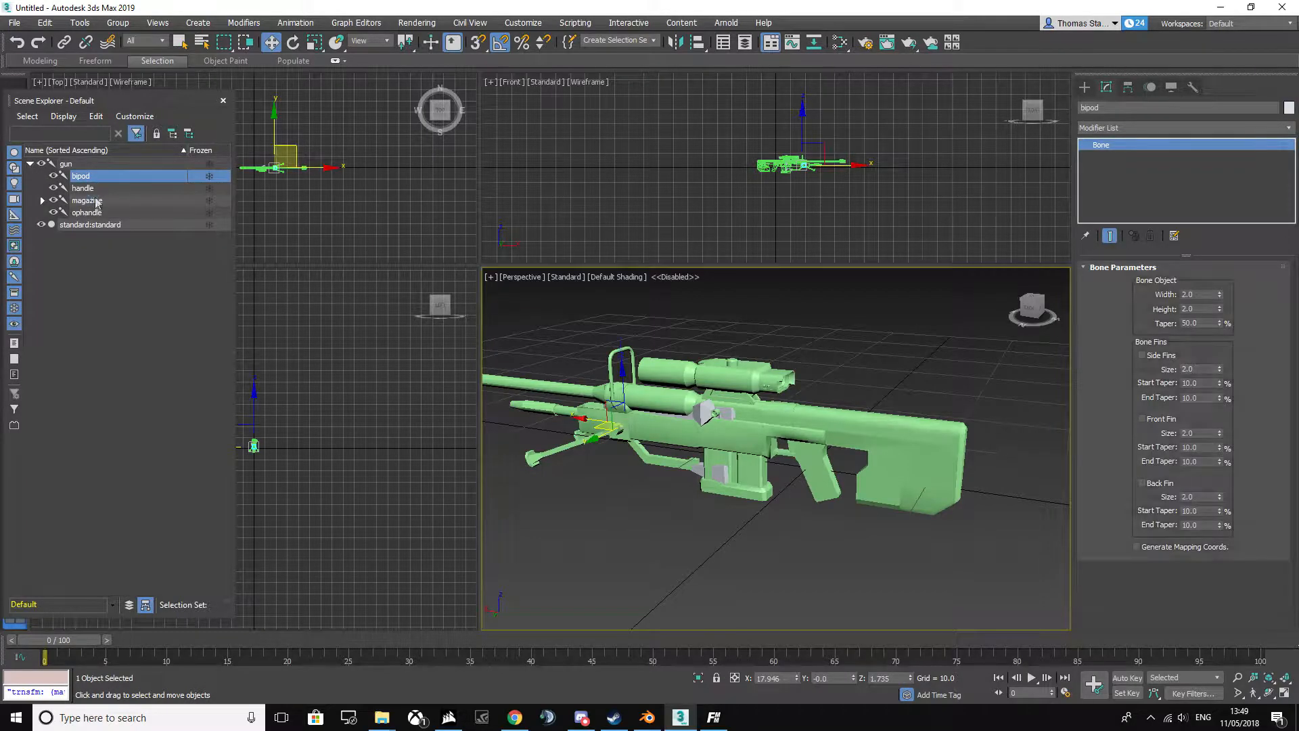
{"action": "left_click", "coordinate": [42, 200]}
{"action": "left_click", "coordinate": [87, 212]}
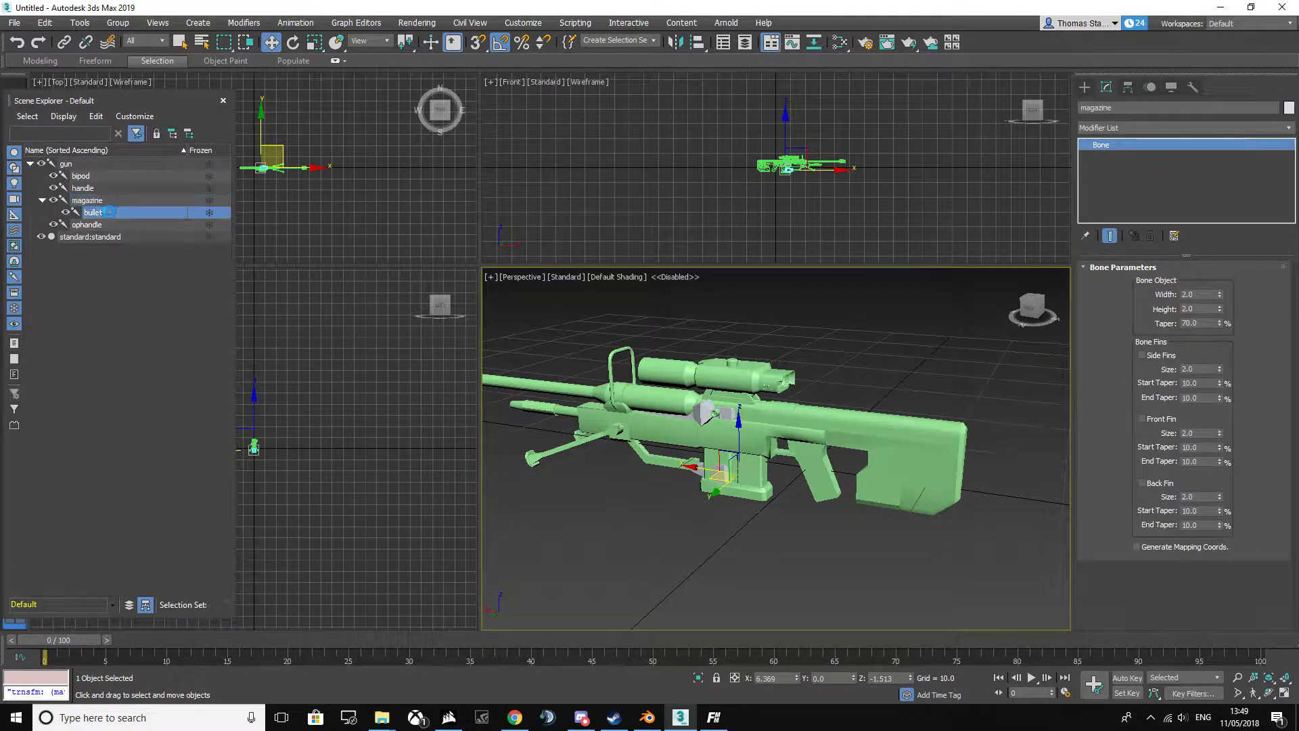
- Examine the ophandle bone and its position on the rifle up close
{"action": "left_click", "coordinate": [41, 201]}
{"action": "left_click", "coordinate": [93, 214]}
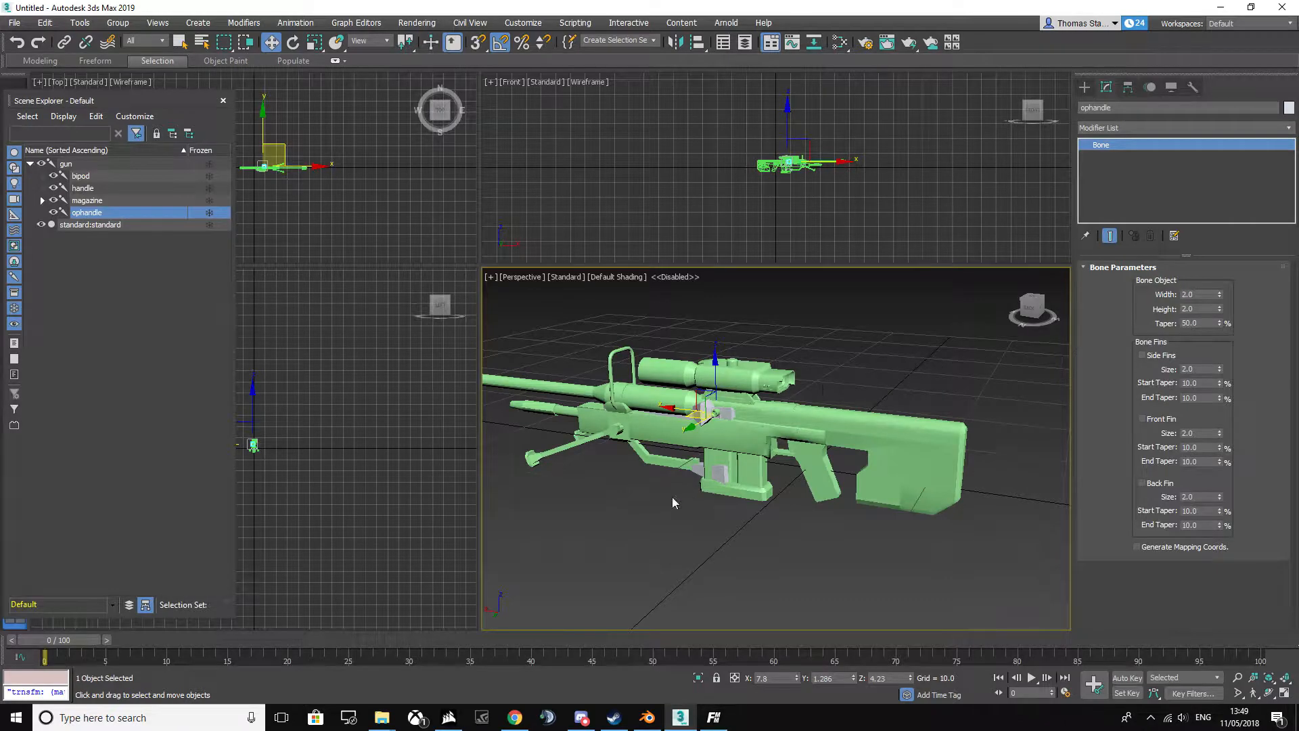
{"action": "scroll", "coordinate": [674, 500], "scroll_direction": "up", "scroll_amount": 4}
{"action": "middle_click_drag", "start_coordinate": [767, 311], "coordinate": [748, 383]}
{"action": "scroll", "coordinate": [755, 352], "scroll_direction": "up", "scroll_amount": 4}
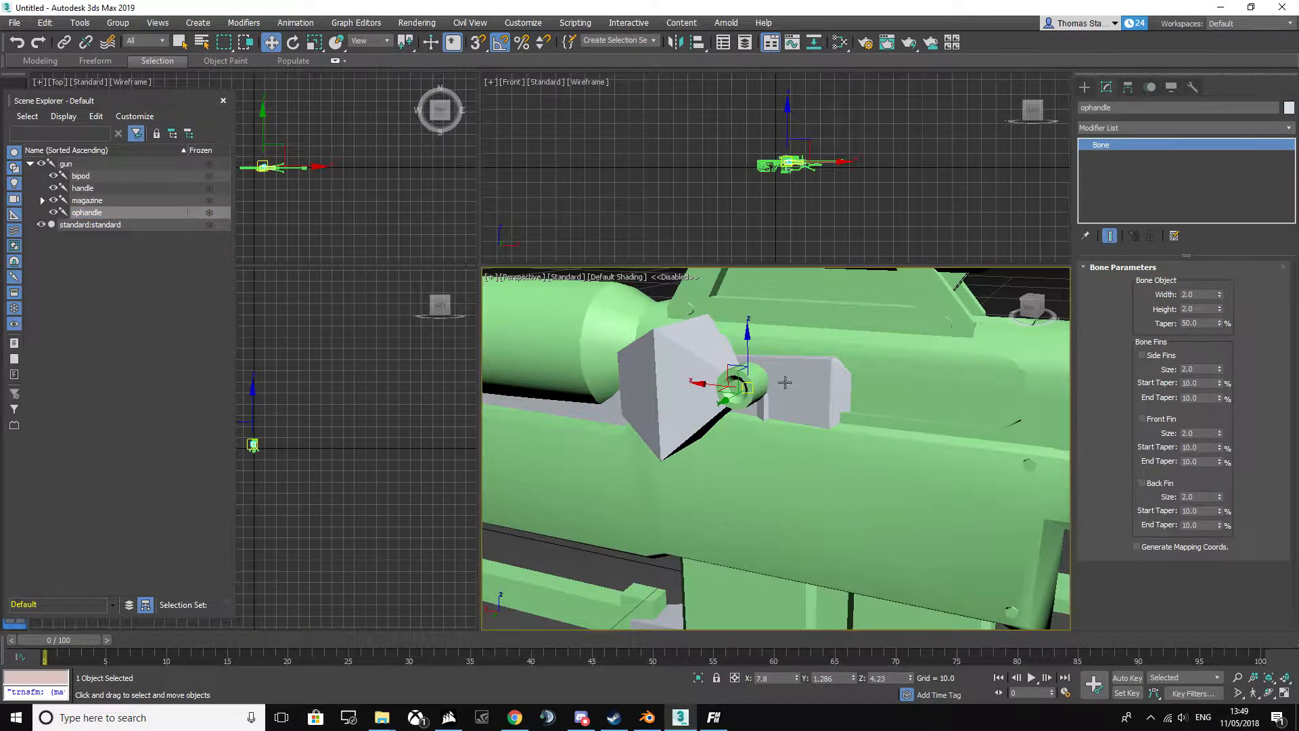
{"action": "scroll", "coordinate": [857, 470], "scroll_direction": "down", "scroll_amount": 5}
{"action": "middle_click_drag", "start_coordinate": [858, 467], "coordinate": [810, 430]}
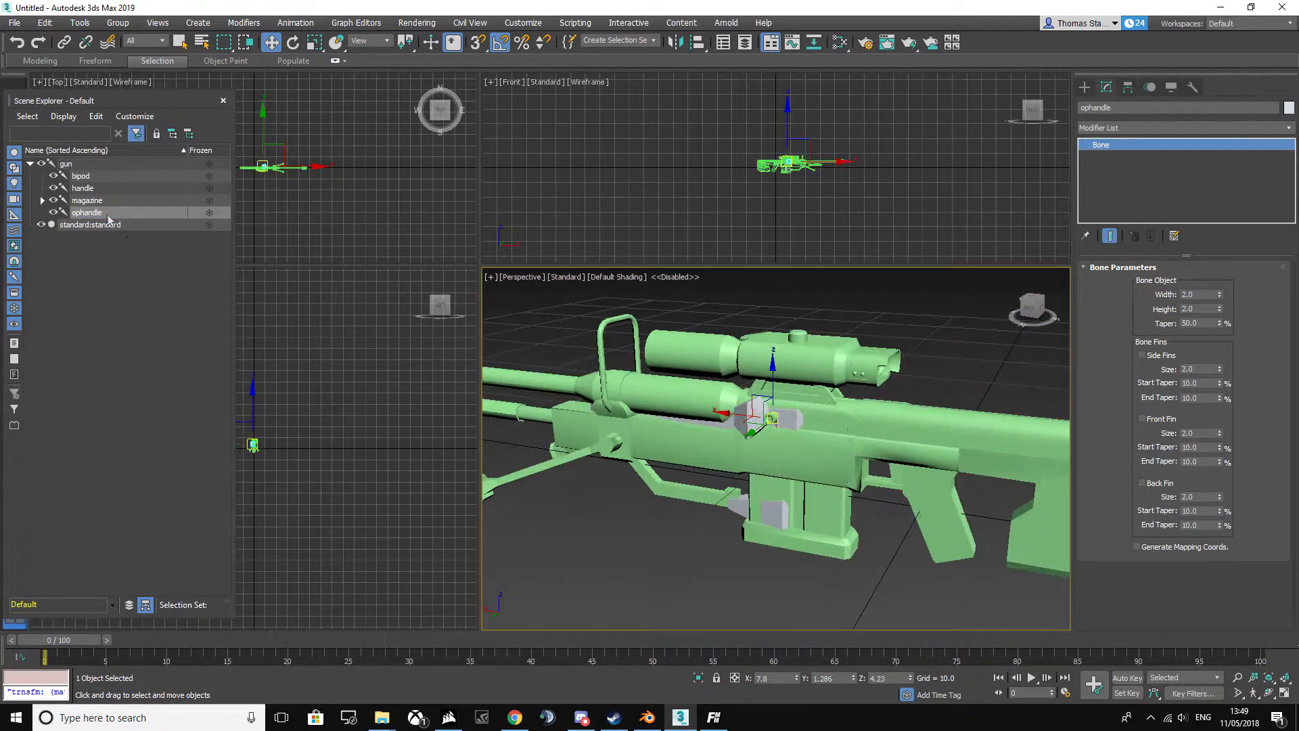
- Review the magazine, bullet, handle and bipod bones in turn, and look over the whole rifle
{"action": "left_click", "coordinate": [105, 201]}
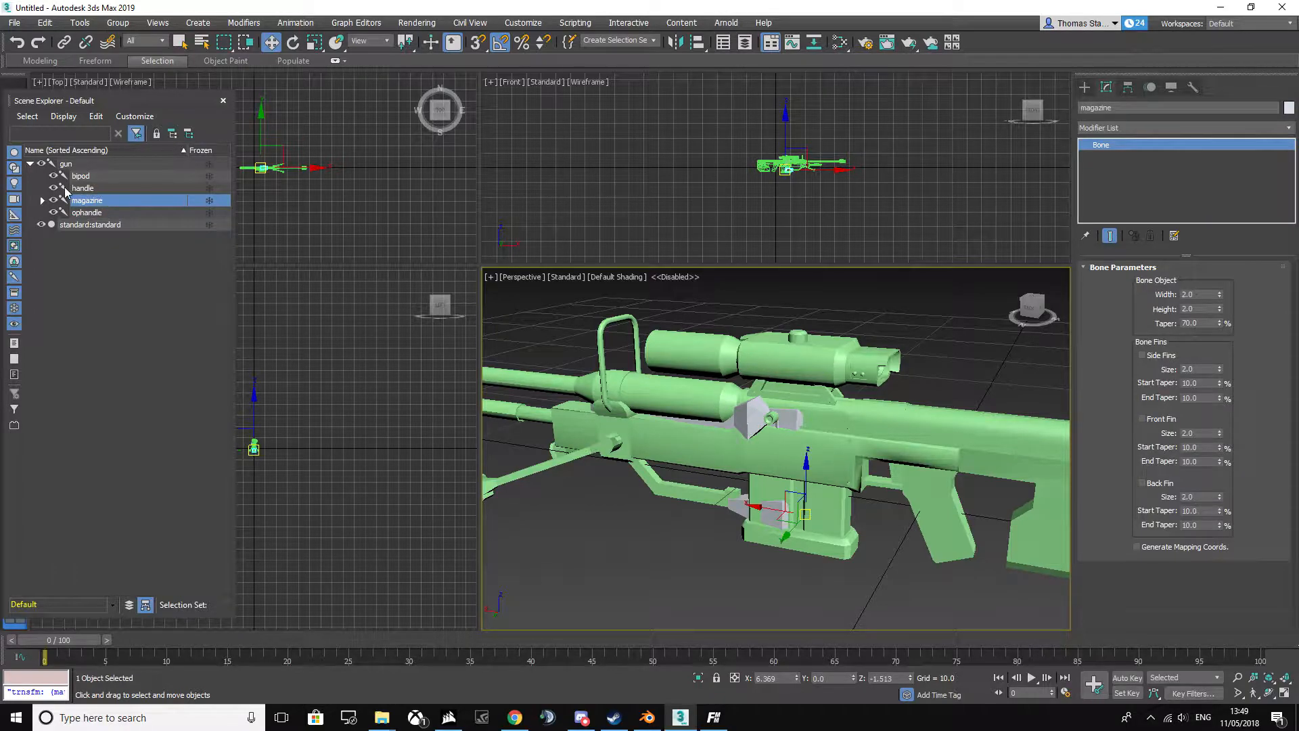
{"action": "left_click", "coordinate": [42, 201]}
{"action": "left_click", "coordinate": [93, 212]}
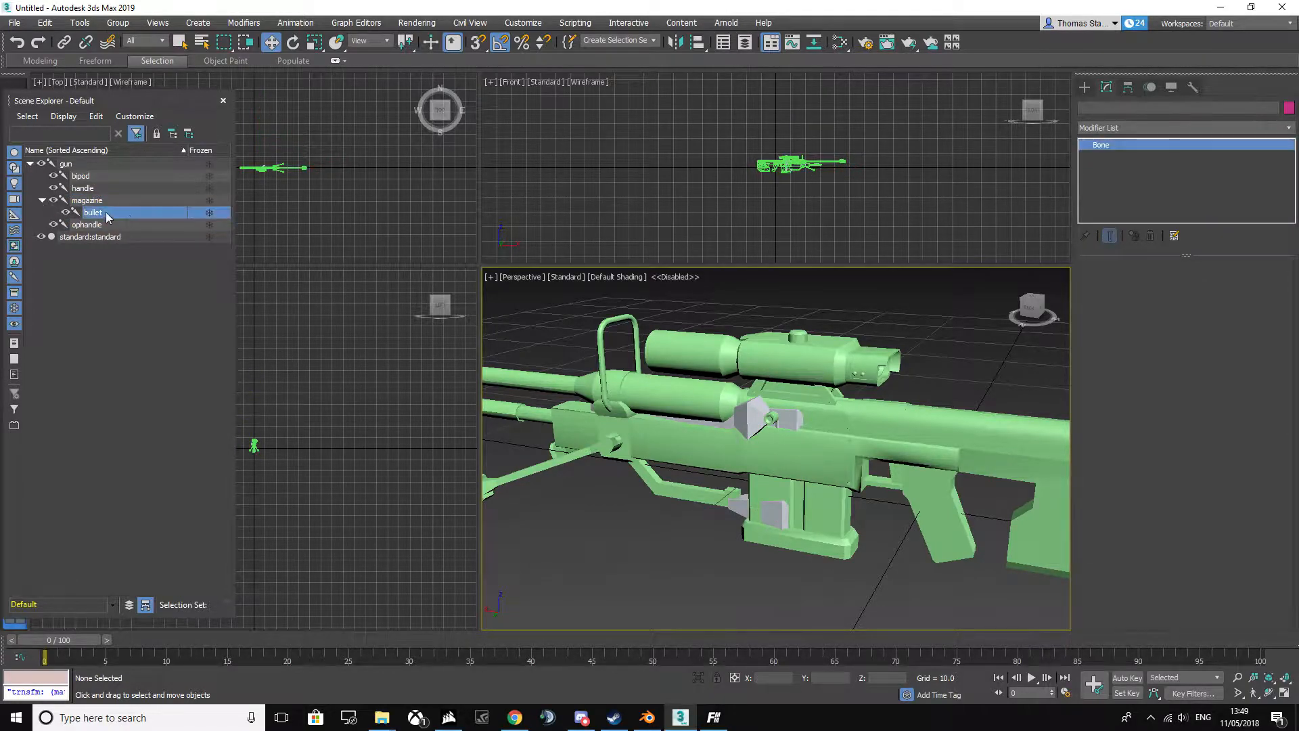
{"action": "left_click", "coordinate": [42, 201]}
{"action": "left_click", "coordinate": [94, 188]}
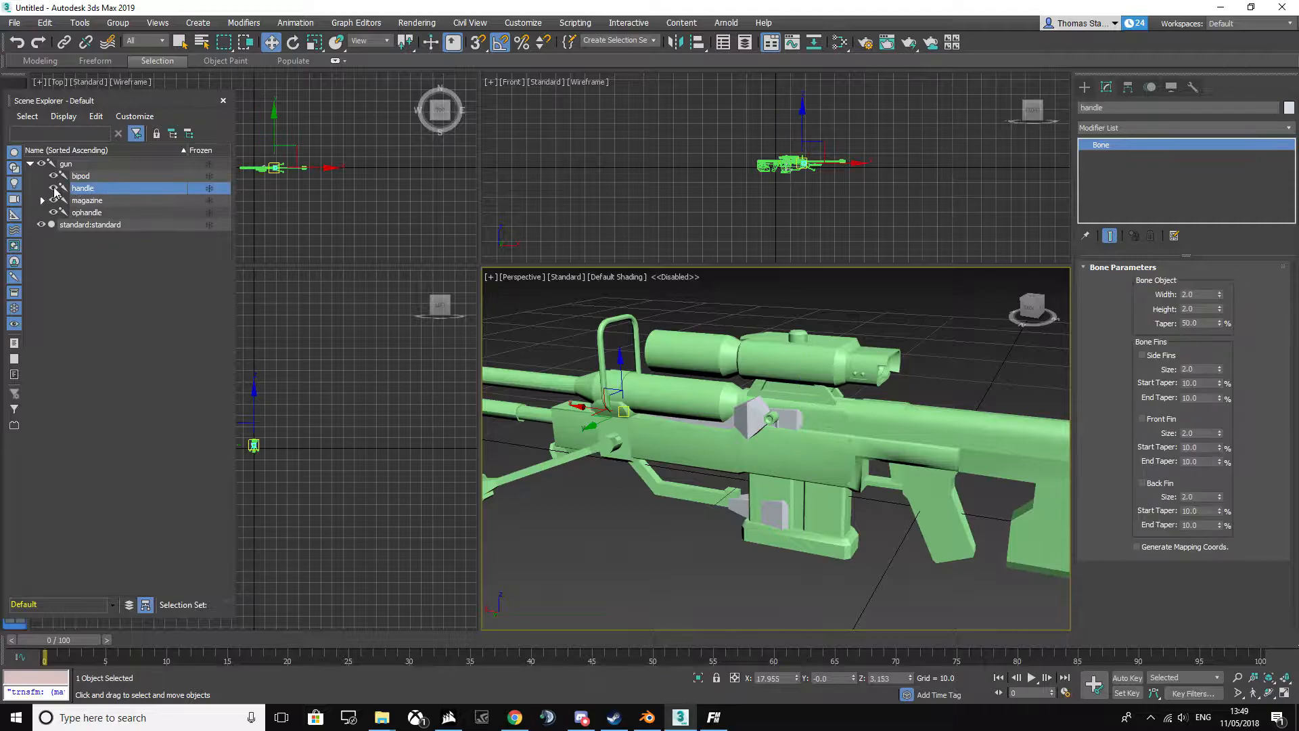
{"action": "left_click", "coordinate": [95, 176]}
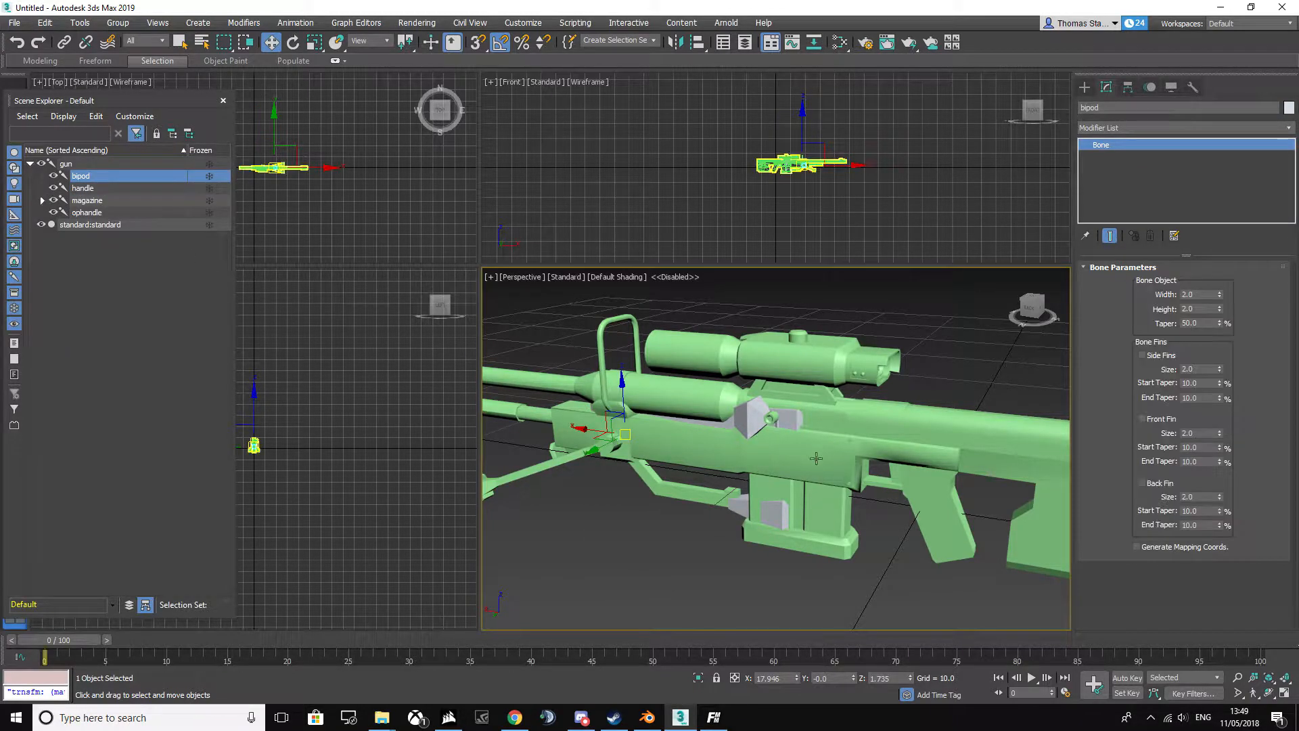
{"action": "scroll", "coordinate": [812, 440], "scroll_direction": "down", "scroll_amount": 4}
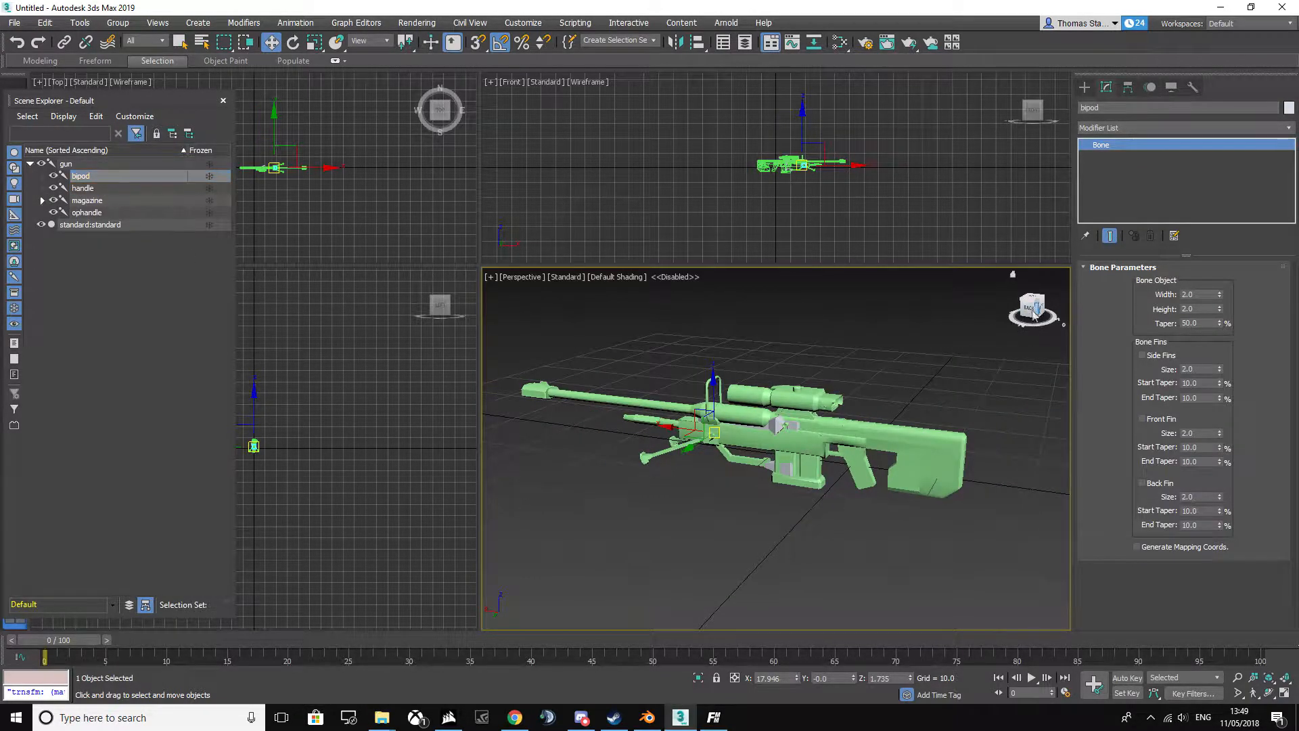
{"action": "left_click_drag", "start_coordinate": [1035, 314], "coordinate": [978, 318]}
{"action": "middle_click_drag", "start_coordinate": [778, 460], "coordinate": [731, 423], "text": "alt"}
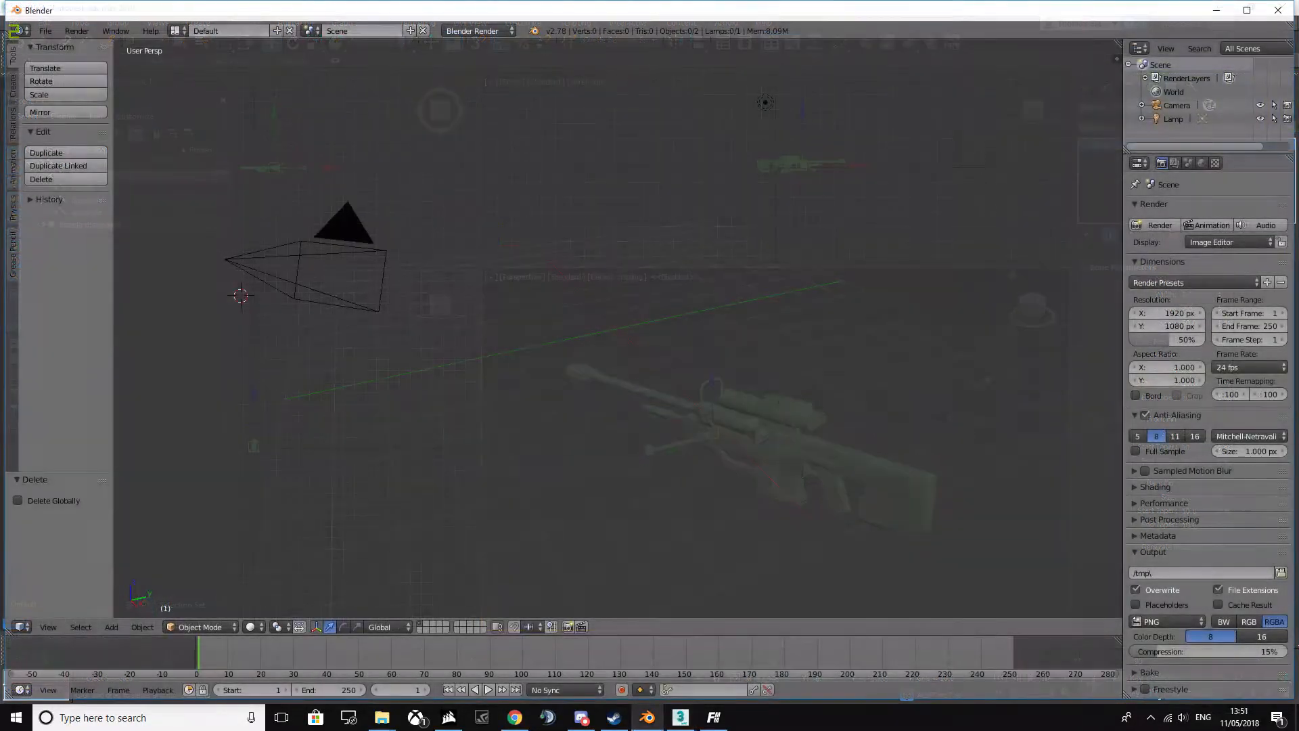
- Switch to Blender and import v_srs99.qc from the Sniper folder of Reach mod resources as a Source Engine model
{"action": "left_click", "coordinate": [45, 30]}
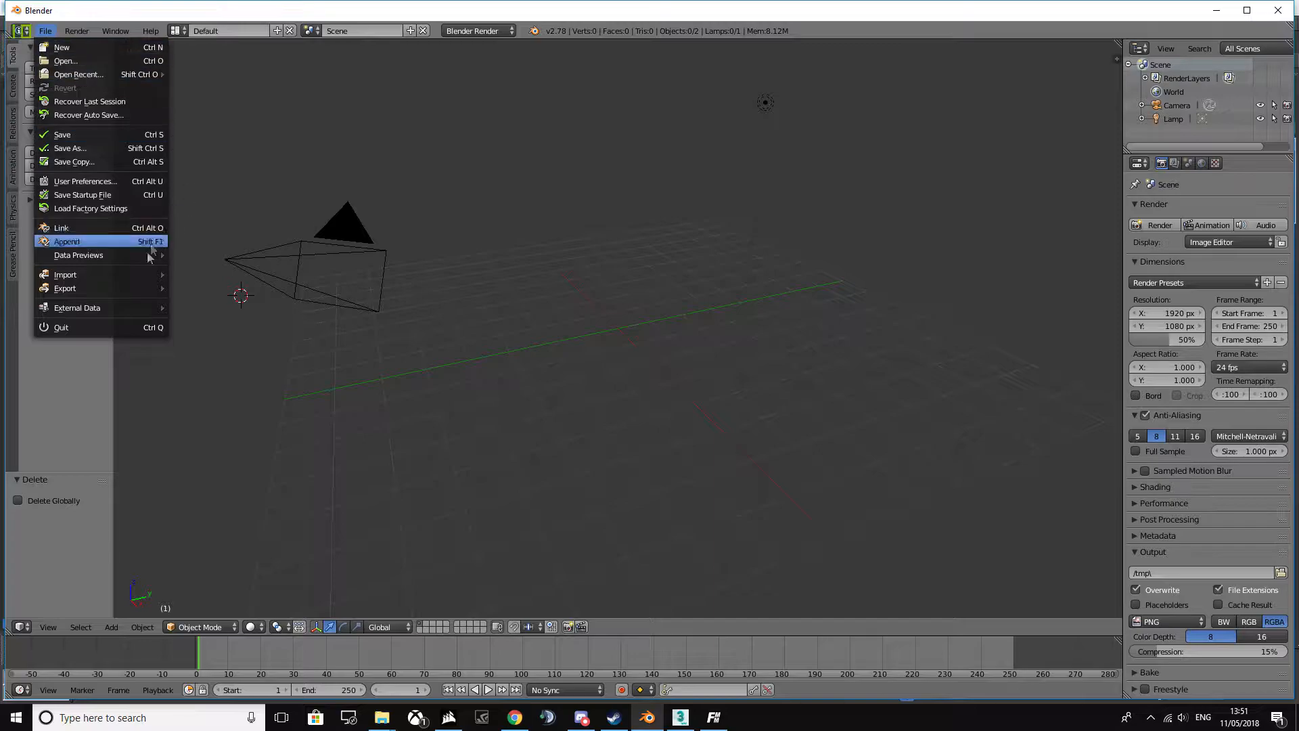
{"action": "mouse_move", "coordinate": [117, 280]}
{"action": "left_click", "coordinate": [279, 409]}
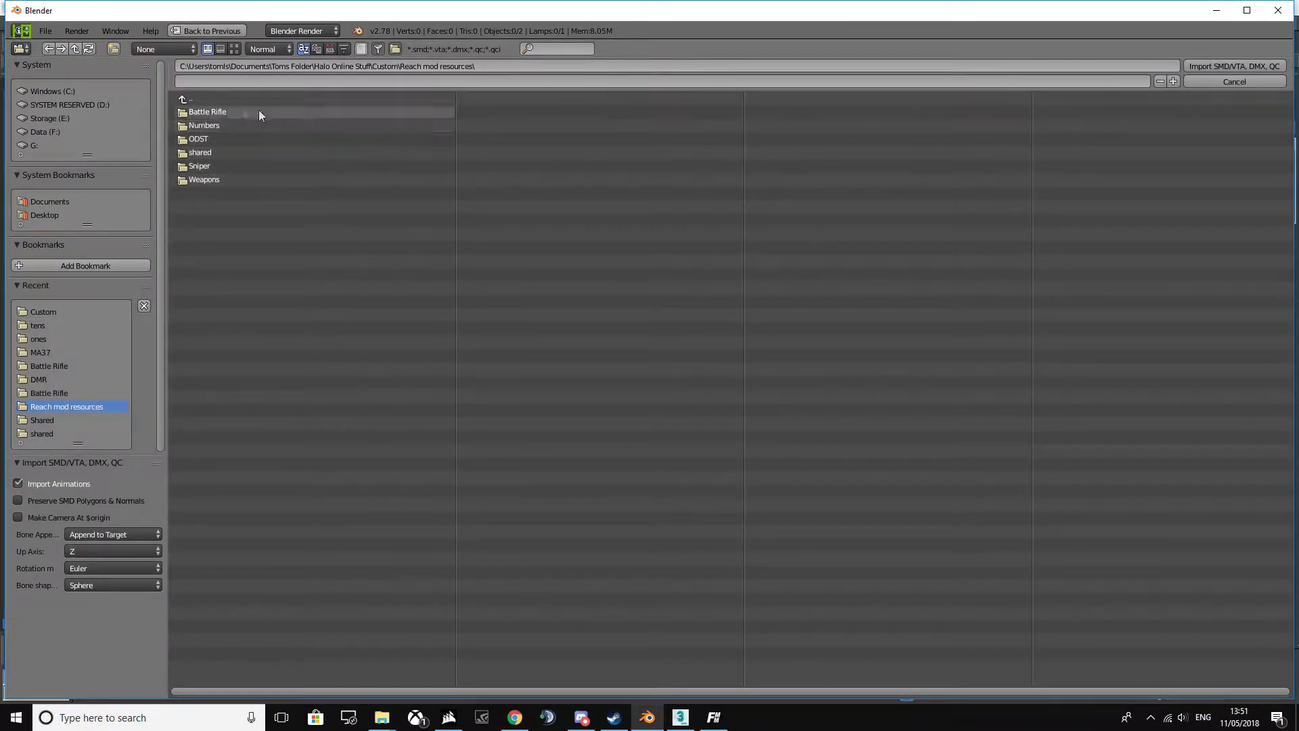
{"action": "left_click", "coordinate": [212, 166]}
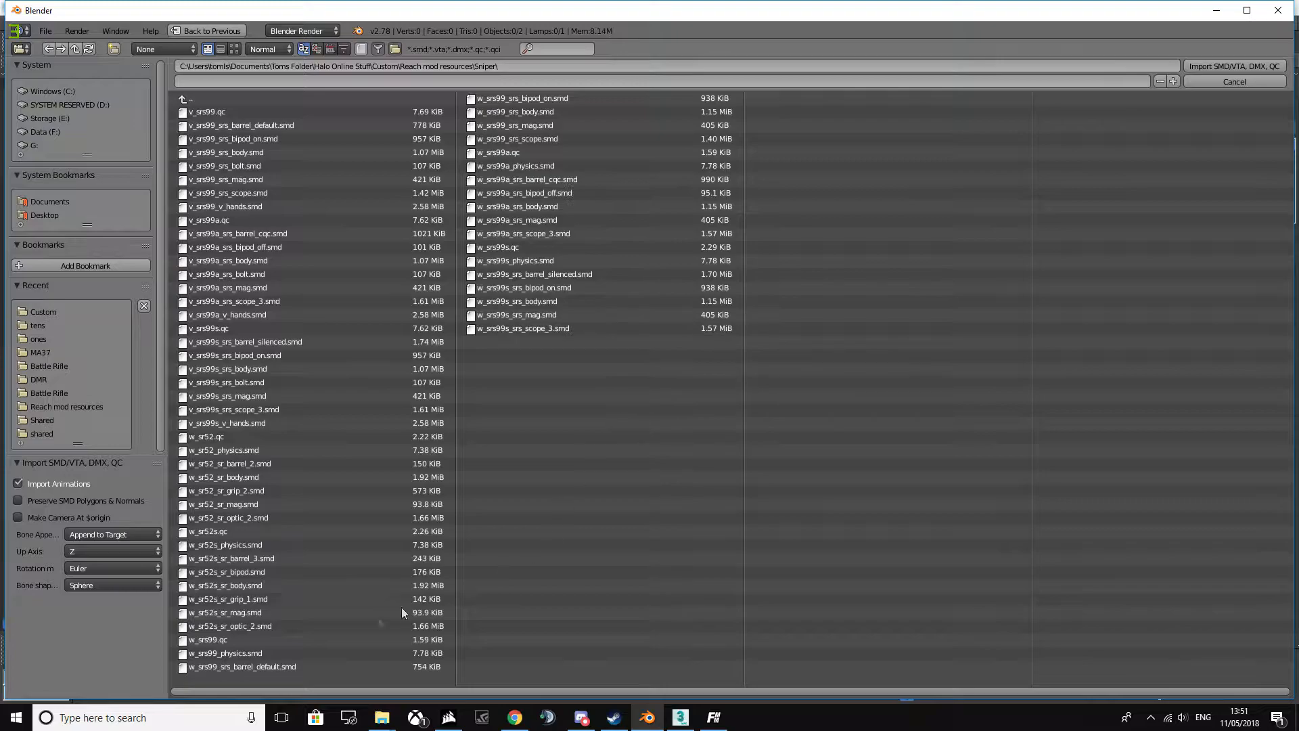
{"action": "left_click", "coordinate": [234, 111]}
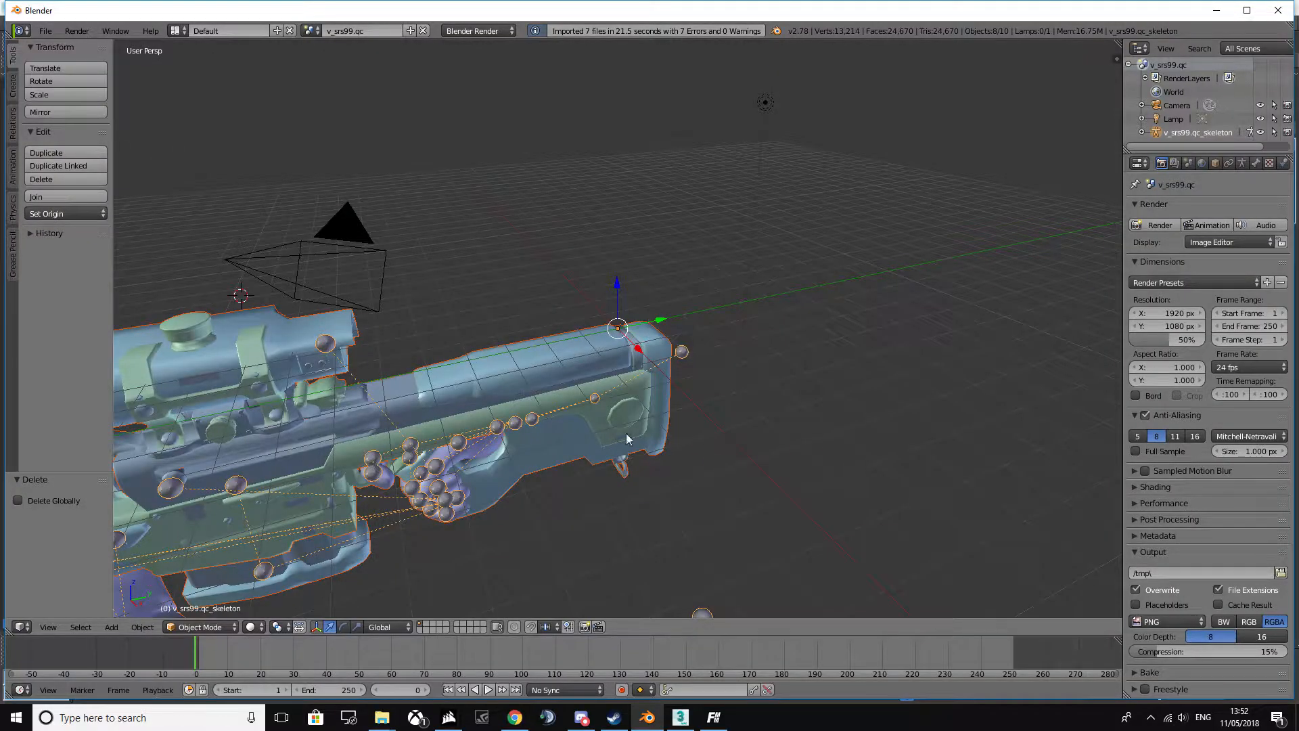
- Examine the imported rifle with its hands and bones, selecting the rifle body
{"action": "scroll", "coordinate": [452, 417], "scroll_direction": "down", "scroll_amount": 5}
{"action": "middle_click_drag", "start_coordinate": [425, 424], "coordinate": [616, 342]}
{"action": "right_click", "coordinate": [612, 342]}
{"action": "middle_click_drag", "start_coordinate": [723, 394], "coordinate": [772, 369]}
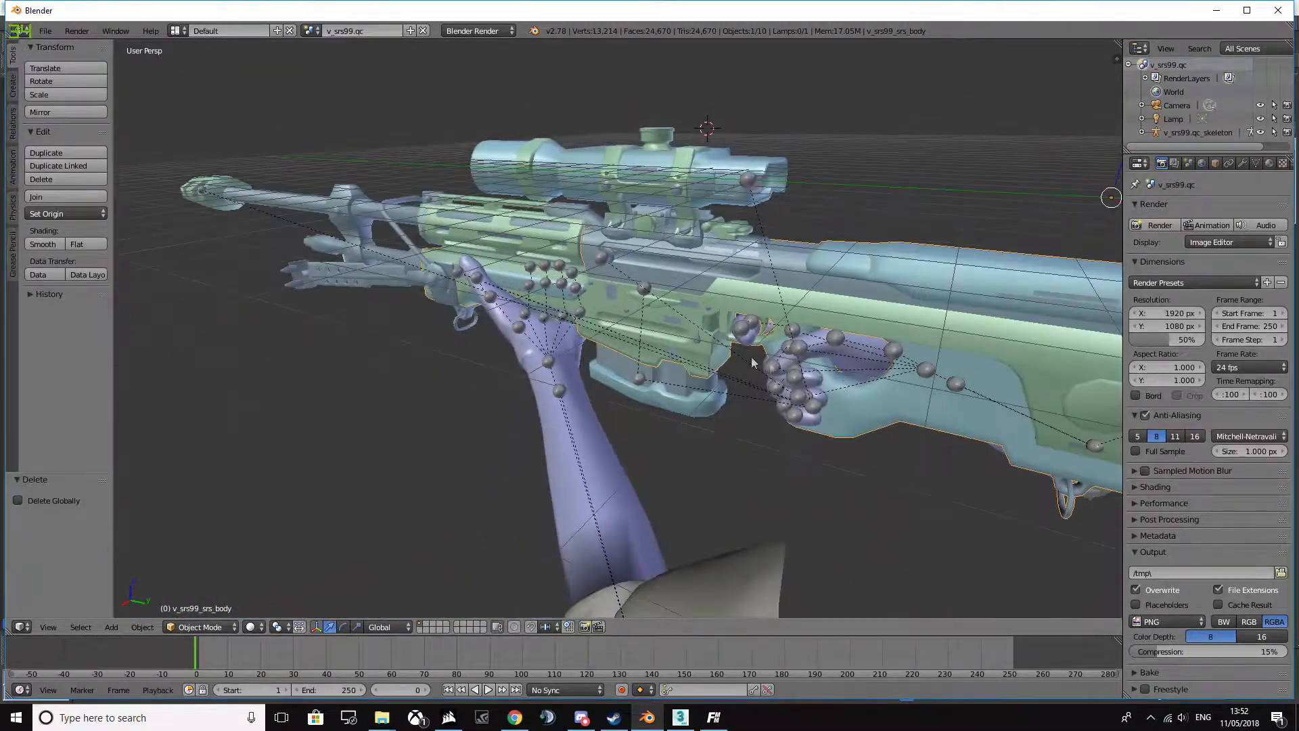
- Select the imported skeleton, expand its contents in the Outliner and enlarge the Outliner to list its meshes
{"action": "right_click", "coordinate": [643, 300]}
{"action": "left_click", "coordinate": [1142, 133]}
{"action": "scroll", "coordinate": [1164, 101], "scroll_direction": "down", "scroll_amount": 3}
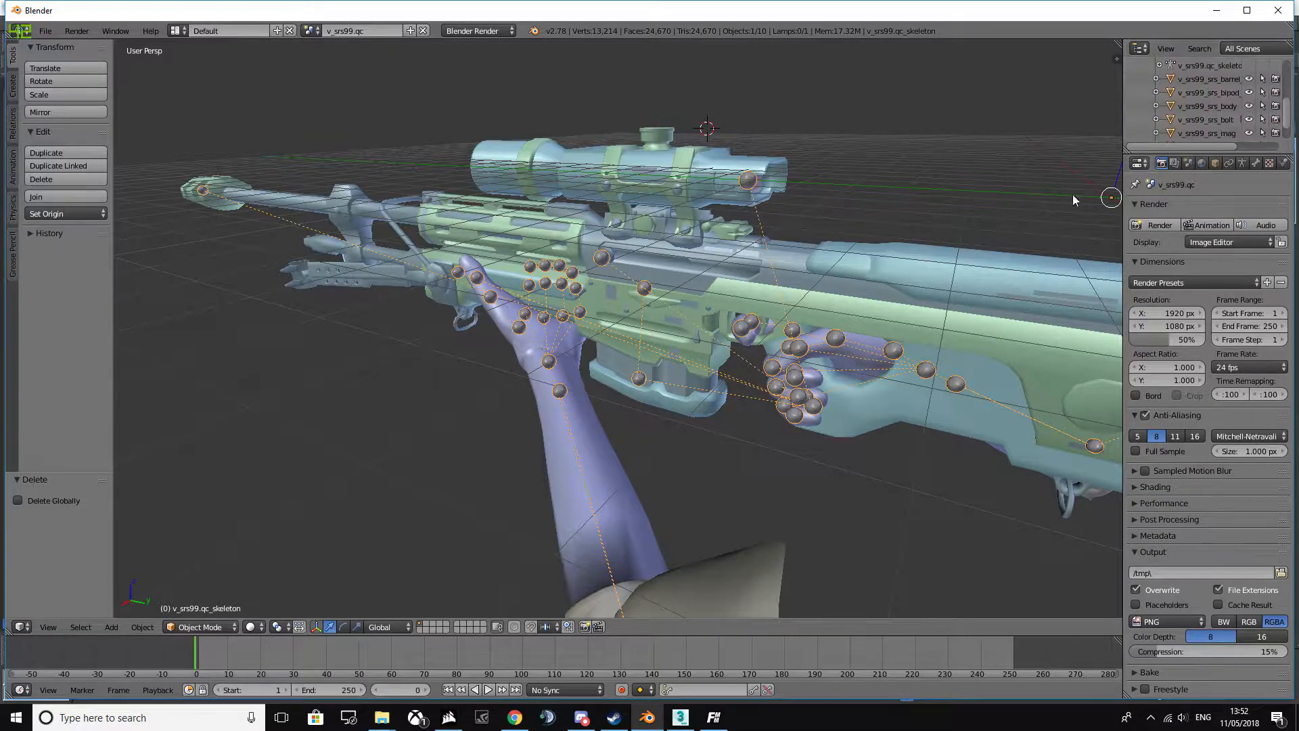
{"action": "scroll", "coordinate": [896, 348], "scroll_direction": "down", "scroll_amount": 5}
{"action": "left_click_drag", "start_coordinate": [1185, 155], "coordinate": [1174, 391]}
- Delete the v_srs99_v_hands mesh and the v_srs99.qc_skeleton armature, keeping only the rifle meshes
{"action": "mouse_move", "coordinate": [709, 394]}
{"action": "middle_mouse_down"}
{"action": "mouse_move", "coordinate": [647, 404]}
{"action": "mouse_move", "coordinate": [539, 383]}
{"action": "middle_mouse_up"}
{"action": "right_click", "coordinate": [539, 396]}
{"action": "key", "text": "x"}
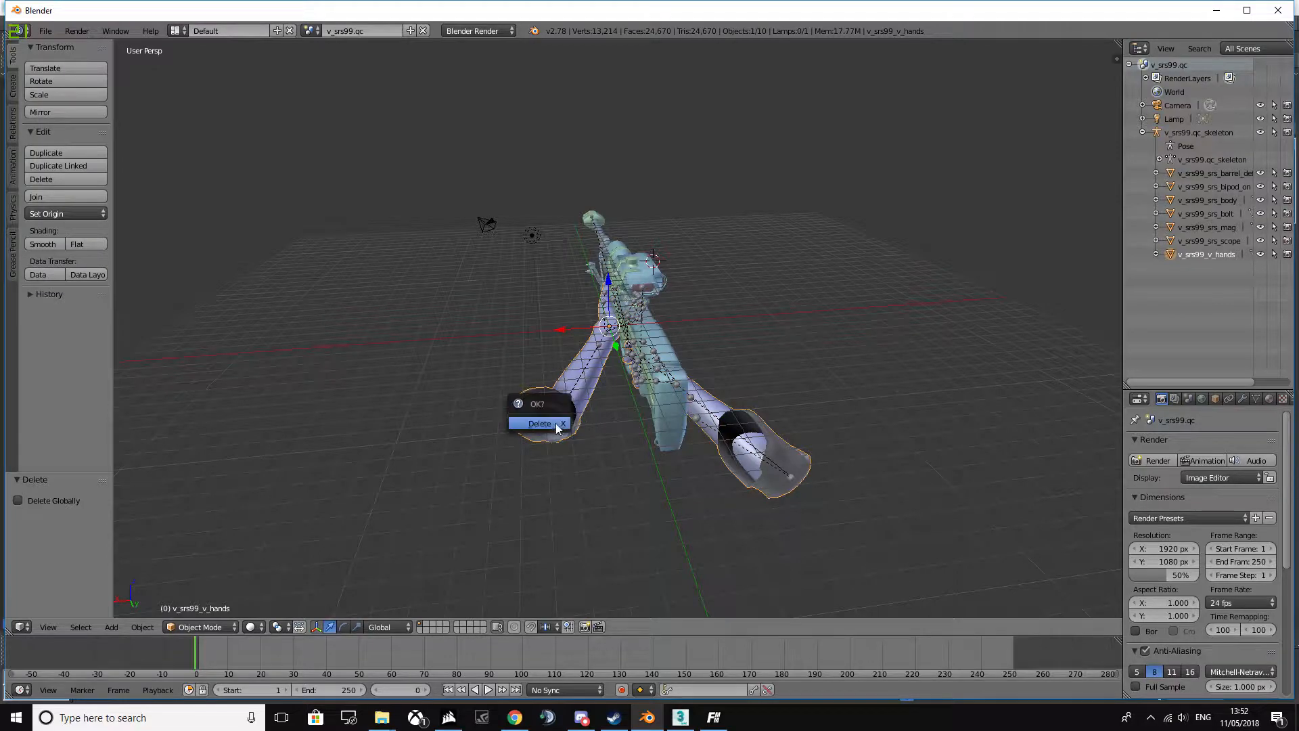
{"action": "left_click", "coordinate": [540, 424]}
{"action": "left_click", "coordinate": [570, 449]}
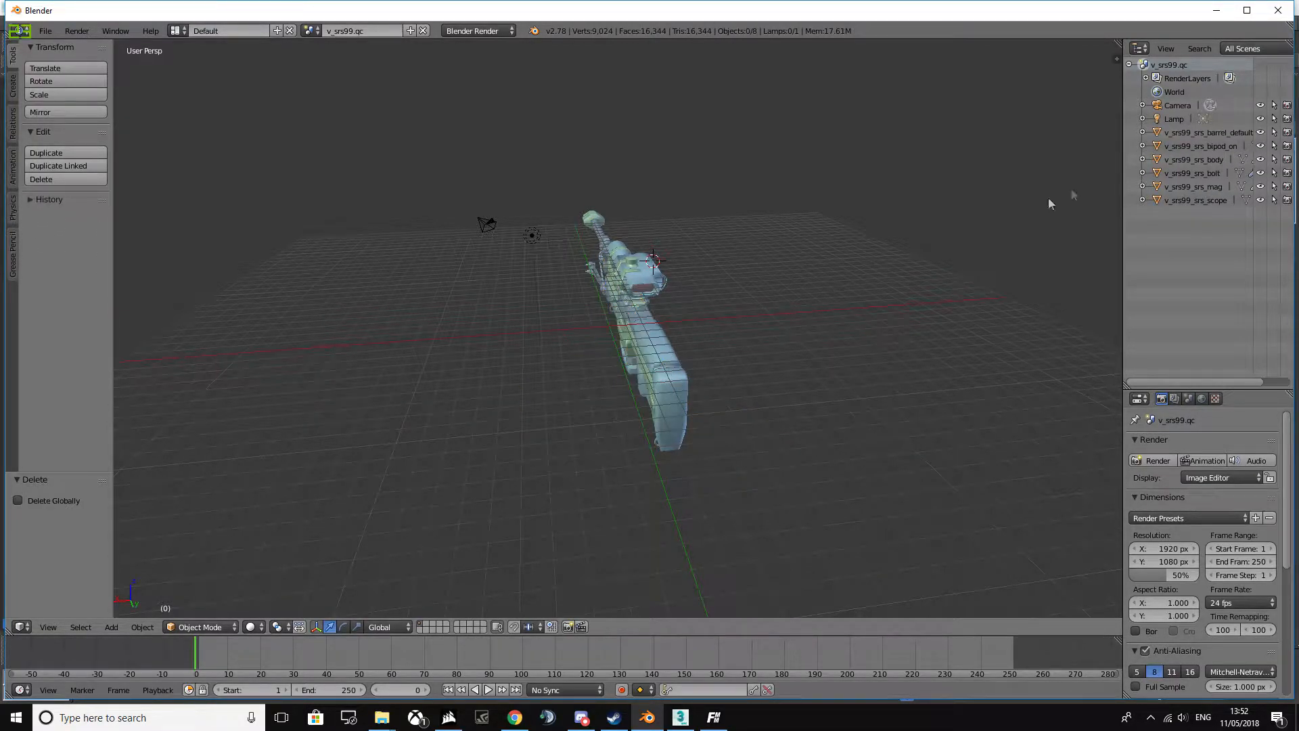
- Select the barrel, bipod, body, bolt, mag and scope meshes and join them into one object
{"action": "left_click", "coordinate": [1195, 160]}
{"action": "left_click", "coordinate": [1183, 174], "text": "shift"}
{"action": "left_click", "coordinate": [1185, 188], "text": "shift"}
{"action": "left_click", "coordinate": [1188, 200], "text": "shift"}
{"action": "scroll", "coordinate": [658, 331], "scroll_direction": "up", "scroll_amount": 4}
{"action": "middle_click_drag", "start_coordinate": [658, 331], "coordinate": [832, 365]}
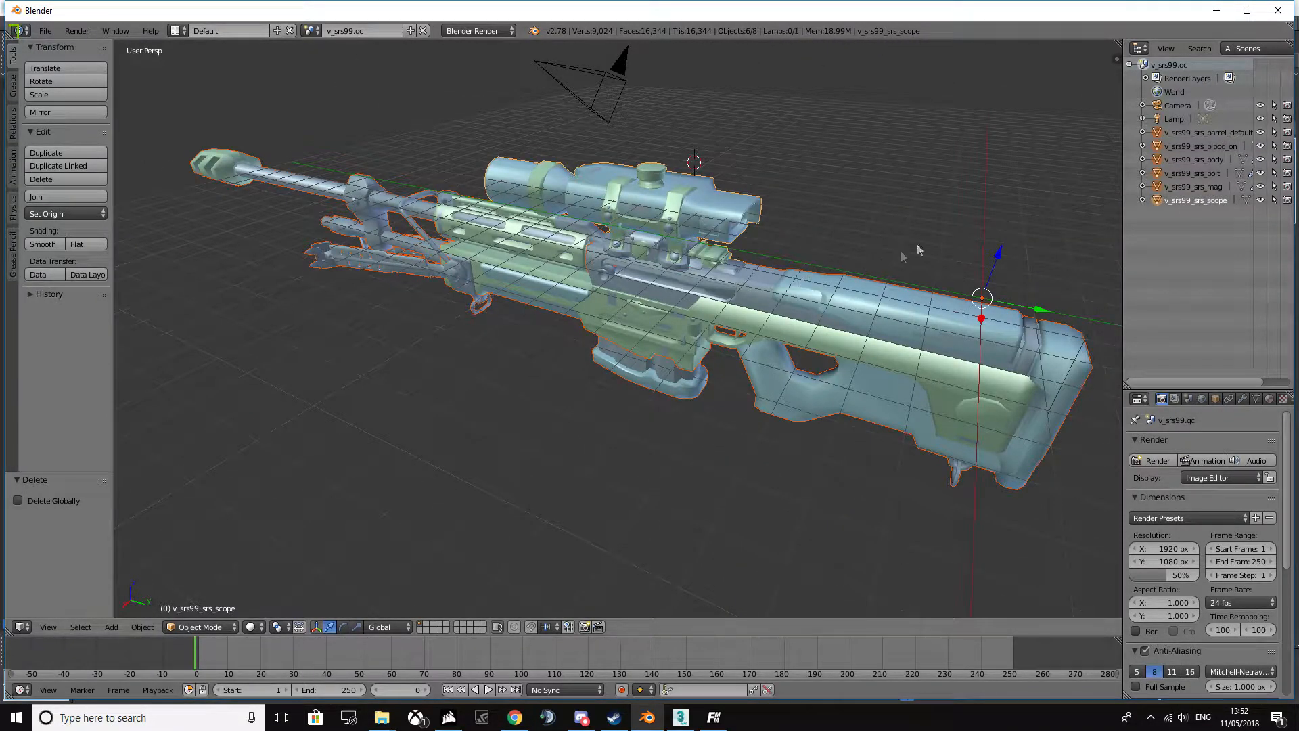
{"action": "middle_click_drag", "start_coordinate": [851, 276], "coordinate": [862, 264]}
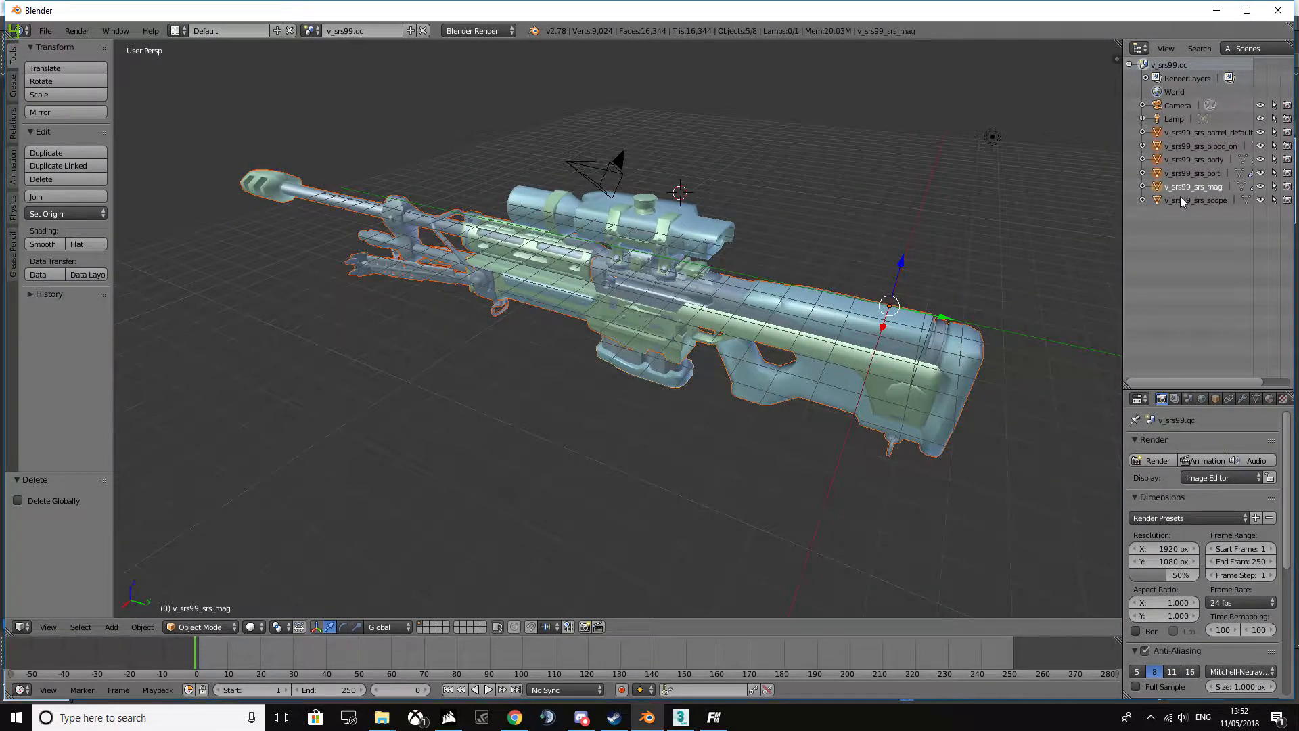
{"action": "key", "text": "ctrl+j"}
- Inspect the joined rifle's mesh in Edit Mode and its entries in the Outliner, and return to Object Mode
{"action": "left_click", "coordinate": [1143, 133]}
{"action": "key", "text": "Tab"}
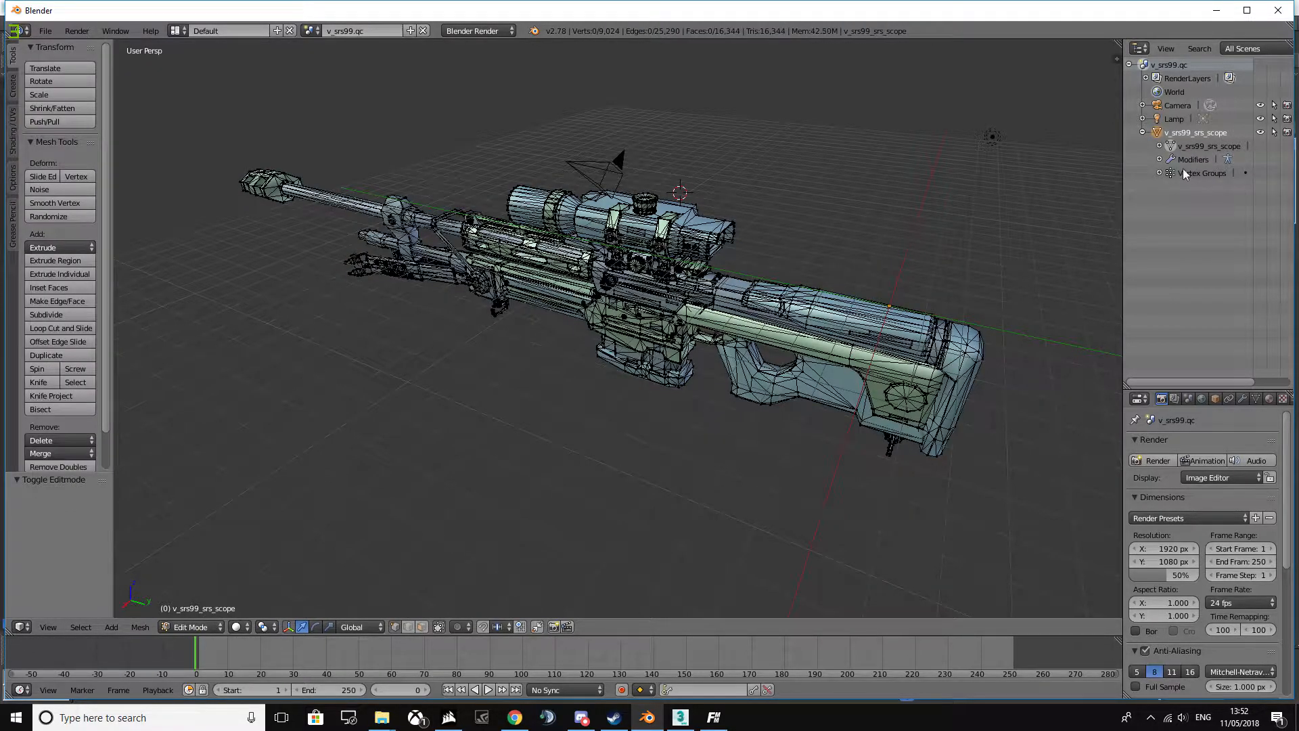
{"action": "left_click", "coordinate": [1143, 132]}
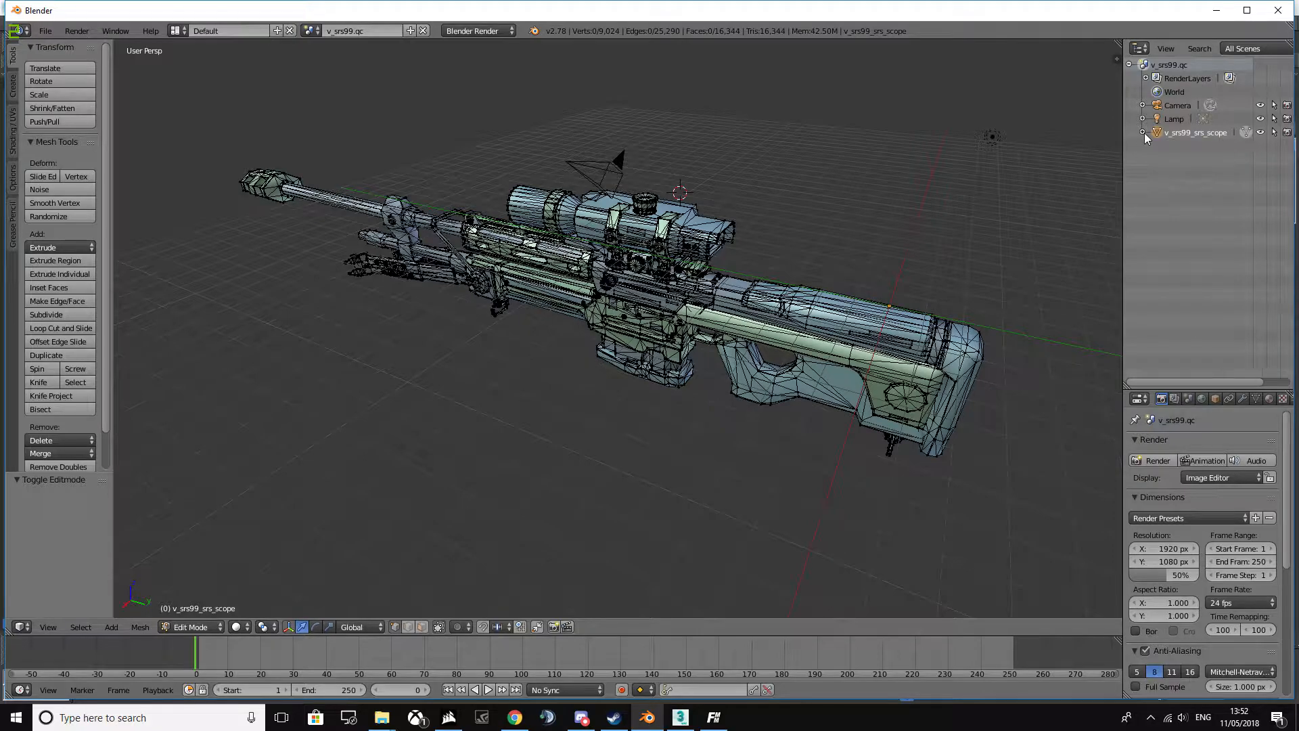
{"action": "left_click", "coordinate": [1143, 133]}
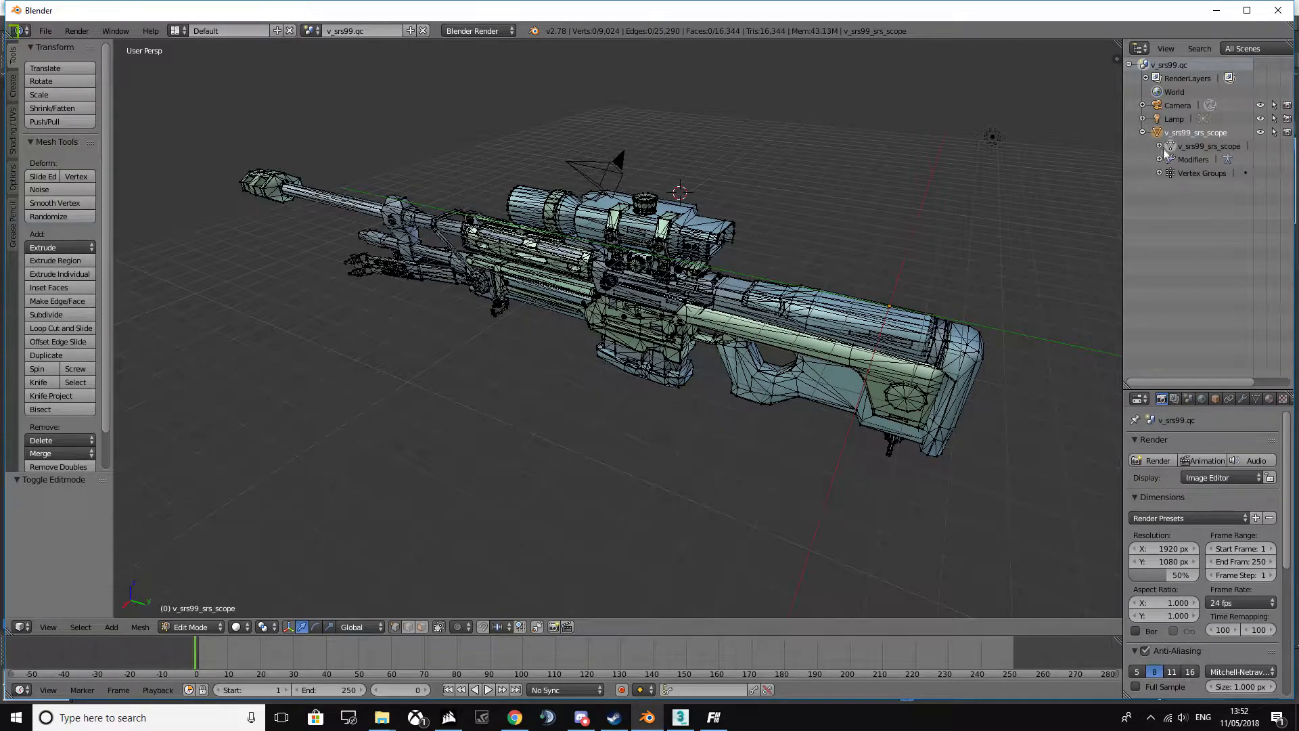
{"action": "left_click", "coordinate": [1143, 133]}
{"action": "left_click", "coordinate": [1143, 132]}
{"action": "key", "text": "Tab"}
{"action": "left_click", "coordinate": [208, 615]}
{"action": "left_click", "coordinate": [207, 625]}
{"action": "left_click", "coordinate": [211, 614]}
{"action": "left_click", "coordinate": [212, 623]}
{"action": "left_click", "coordinate": [205, 596]}
{"action": "key", "text": "Tab"}
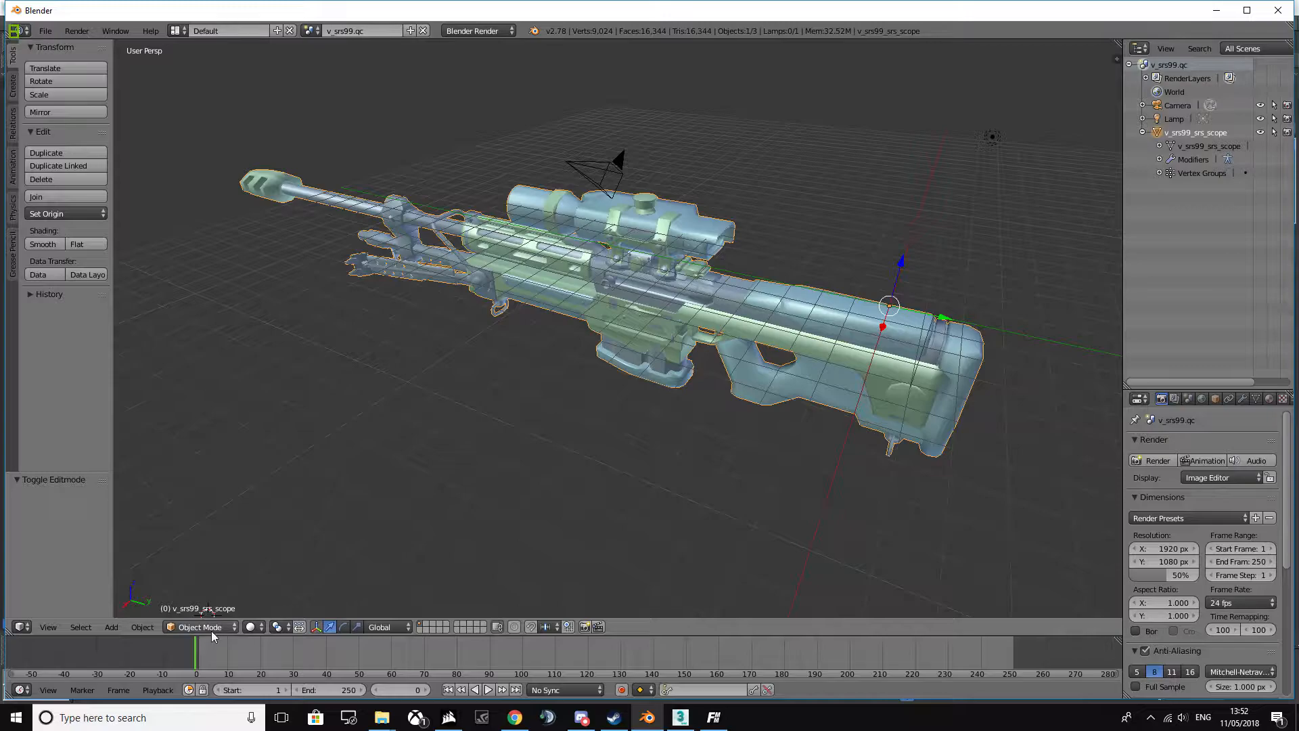
- Examine the joined rifle's material slots, from sniper_composite to sniper_scope_illum, and its texture slots
{"action": "scroll", "coordinate": [629, 437], "scroll_direction": "up", "scroll_amount": 3}
{"action": "left_click", "coordinate": [1144, 132]}
{"action": "middle_click_drag", "start_coordinate": [879, 352], "coordinate": [897, 389]}
{"action": "scroll", "coordinate": [896, 389], "scroll_direction": "down", "scroll_amount": 3}
{"action": "left_click", "coordinate": [1270, 399]}
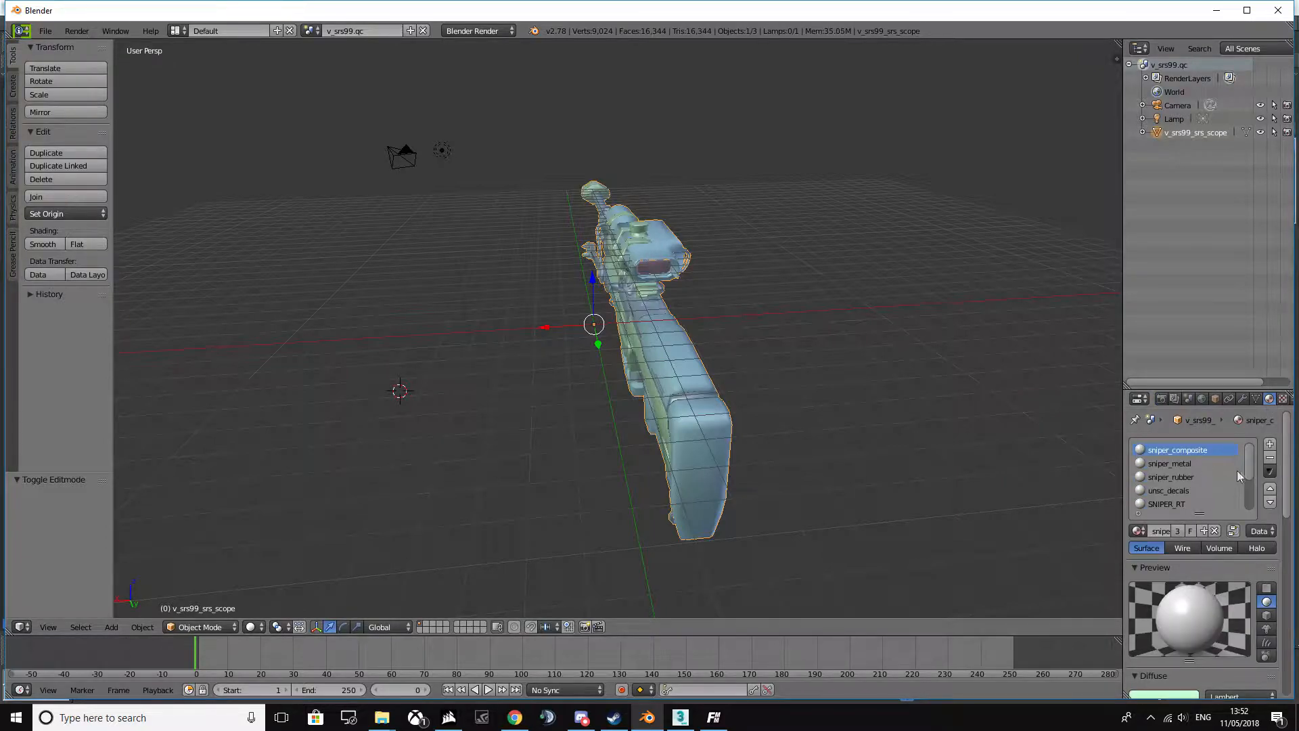
{"action": "left_click_drag", "start_coordinate": [1250, 471], "coordinate": [1249, 505]}
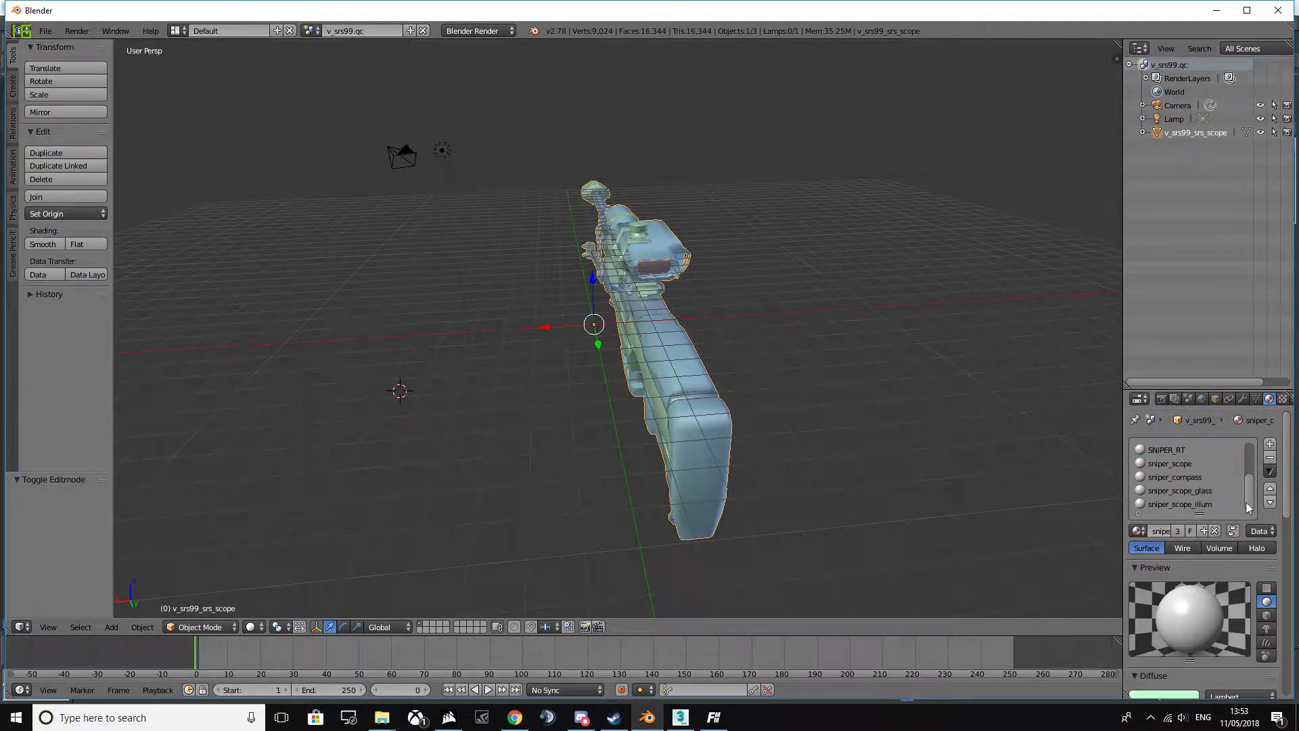
{"action": "left_click", "coordinate": [1283, 399]}
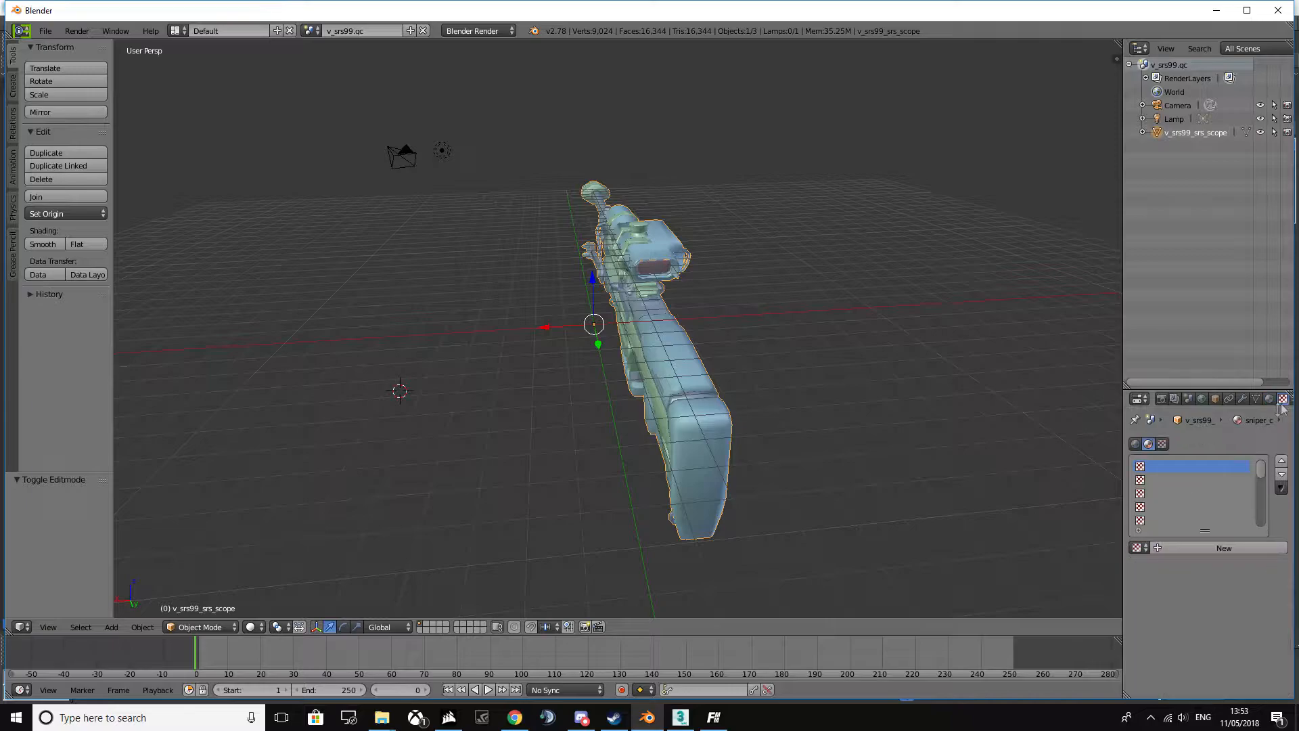
- Widen the Outliner and Properties area, show the rifle's material list again and look over the model
{"action": "left_click_drag", "start_coordinate": [1125, 499], "coordinate": [1024, 498]}
{"action": "left_click", "coordinate": [1169, 400]}
{"action": "scroll", "coordinate": [1160, 485], "scroll_direction": "down", "scroll_amount": 1}
{"action": "middle_click_drag", "start_coordinate": [696, 444], "coordinate": [729, 349]}
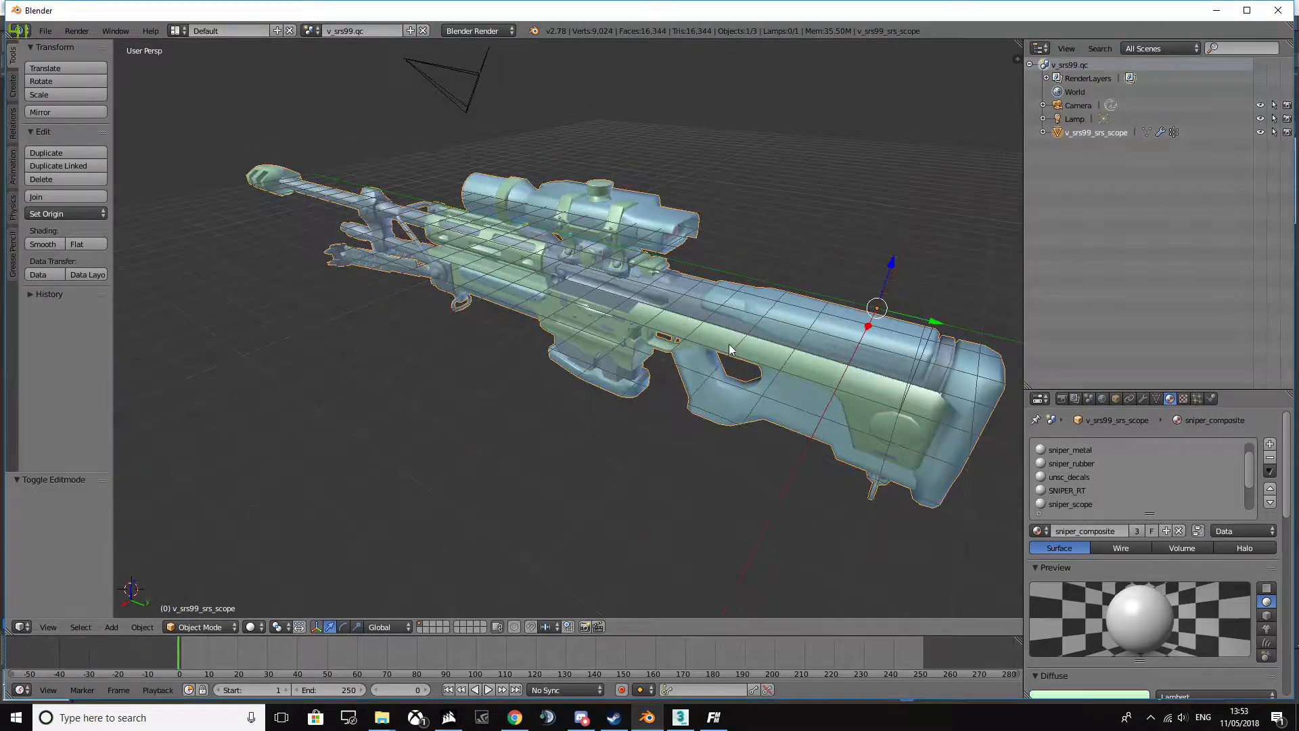
{"action": "middle_click_drag", "start_coordinate": [672, 396], "coordinate": [99, 65]}
- Export the joined rifle as OBJ to the Custom folder, with Objects as OBJ Groups enabled and Objects as OBJ Objects disabled
{"action": "left_click", "coordinate": [45, 30]}
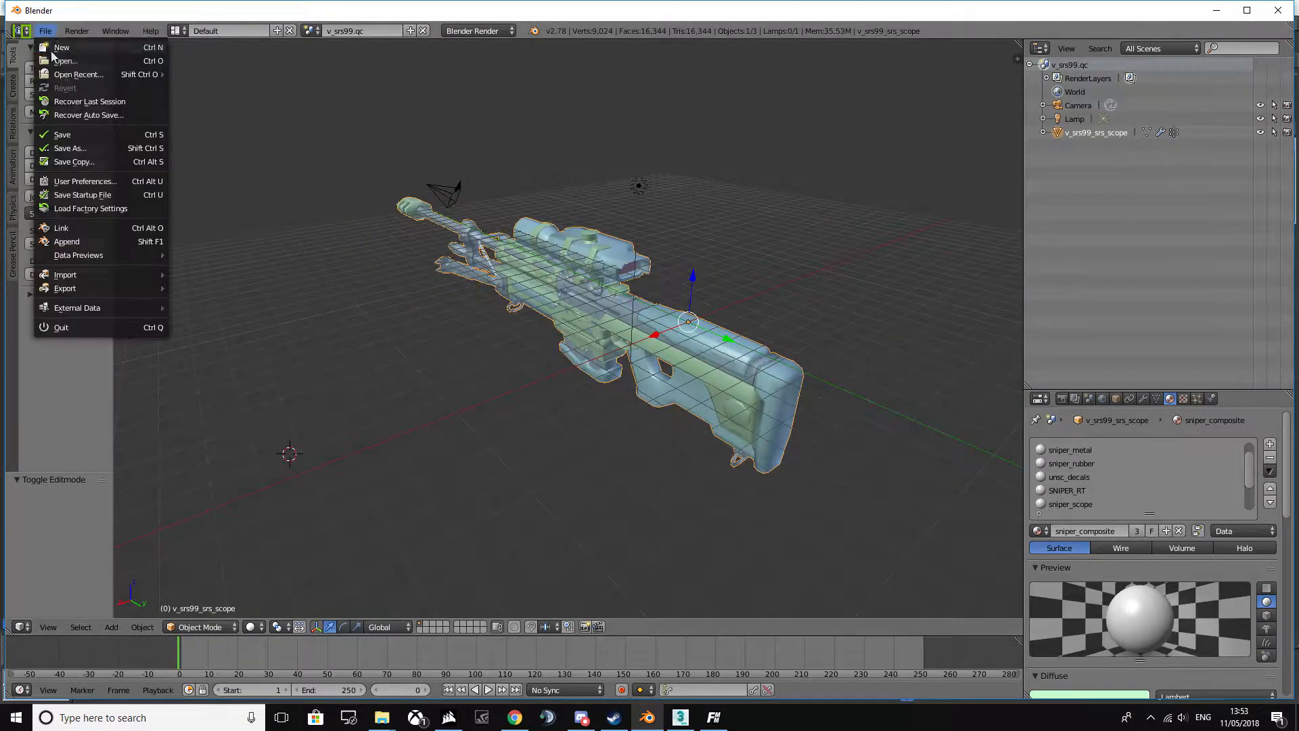
{"action": "mouse_move", "coordinate": [78, 279]}
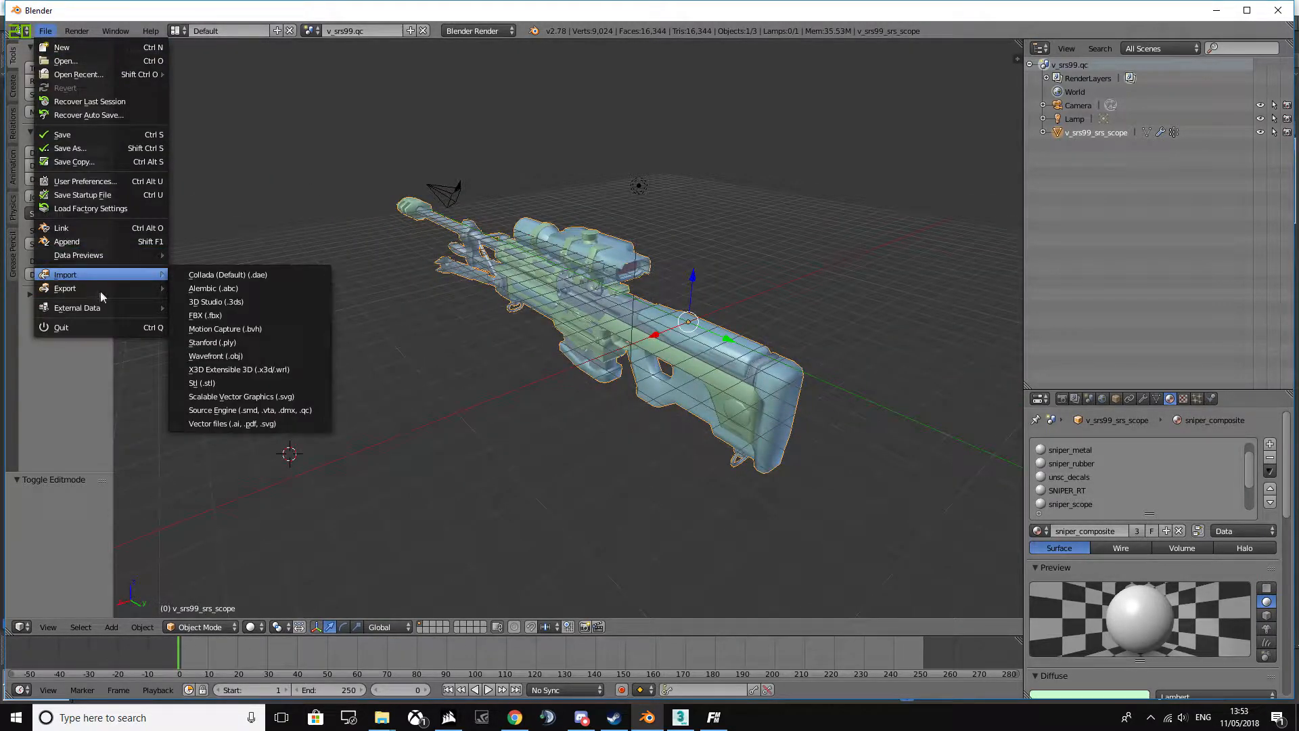
{"action": "left_click", "coordinate": [263, 369]}
{"action": "scroll", "coordinate": [70, 619], "scroll_direction": "down", "scroll_amount": 5}
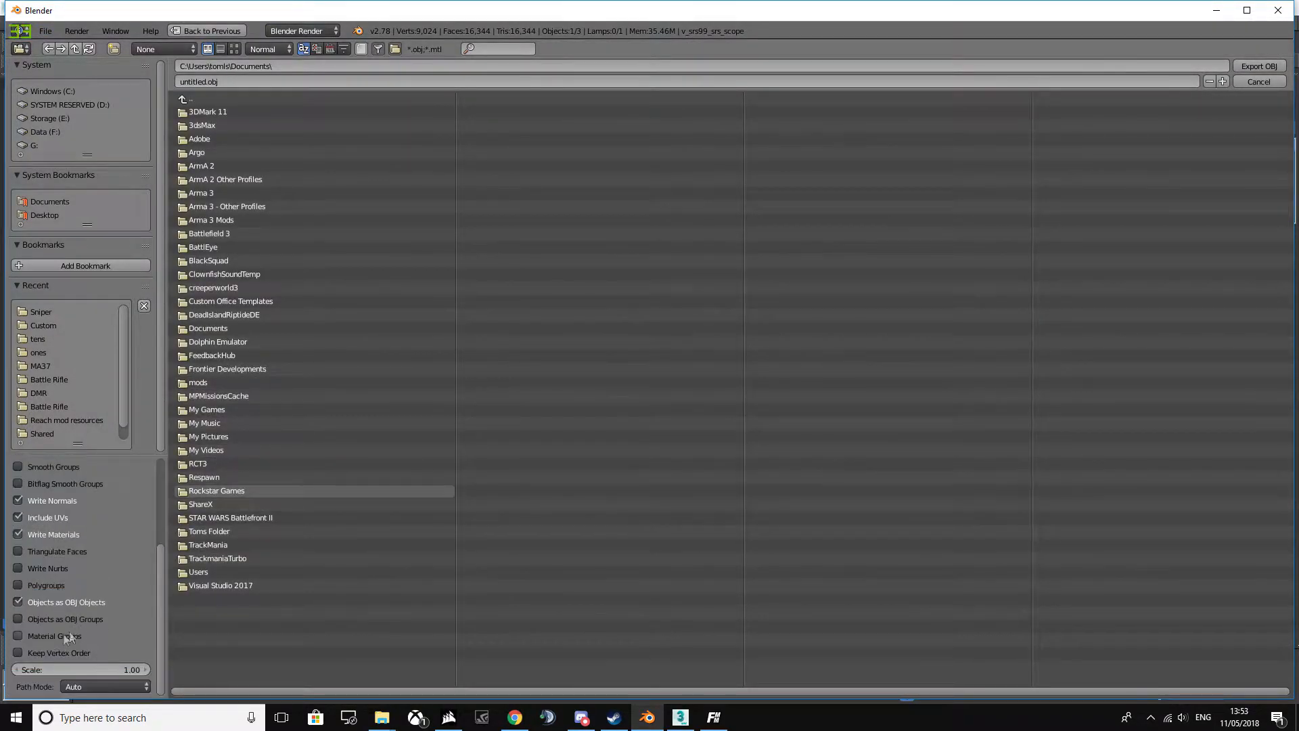
{"action": "scroll", "coordinate": [120, 541], "scroll_direction": "up", "scroll_amount": 5}
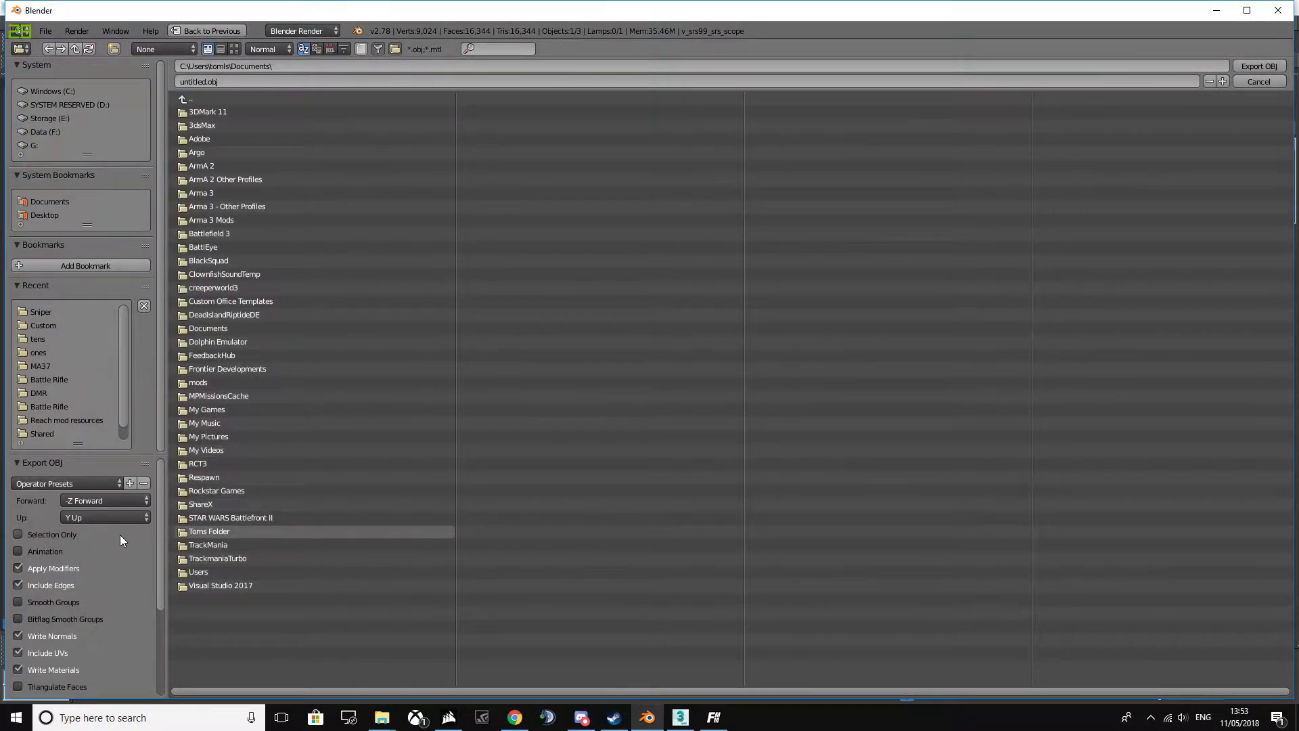
{"action": "scroll", "coordinate": [119, 535], "scroll_direction": "down", "scroll_amount": 5}
{"action": "left_click", "coordinate": [59, 325]}
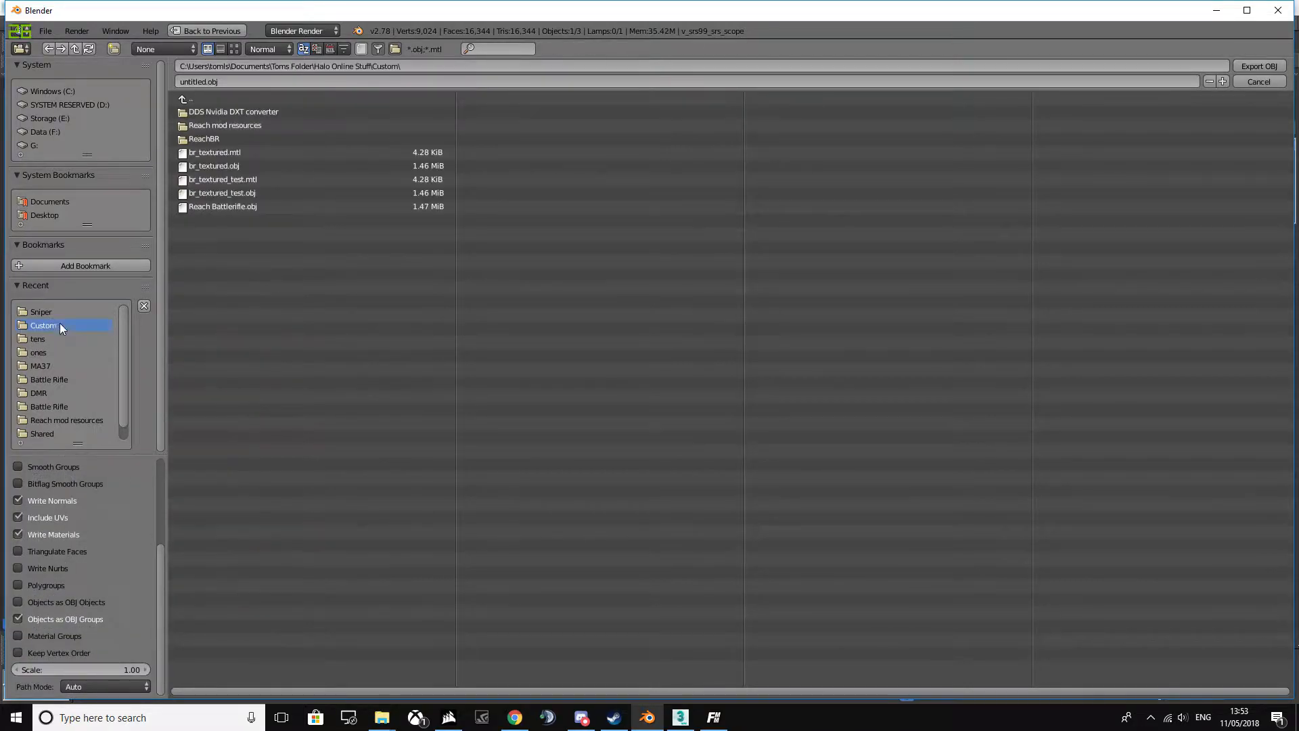
{"action": "left_click", "coordinate": [208, 82]}
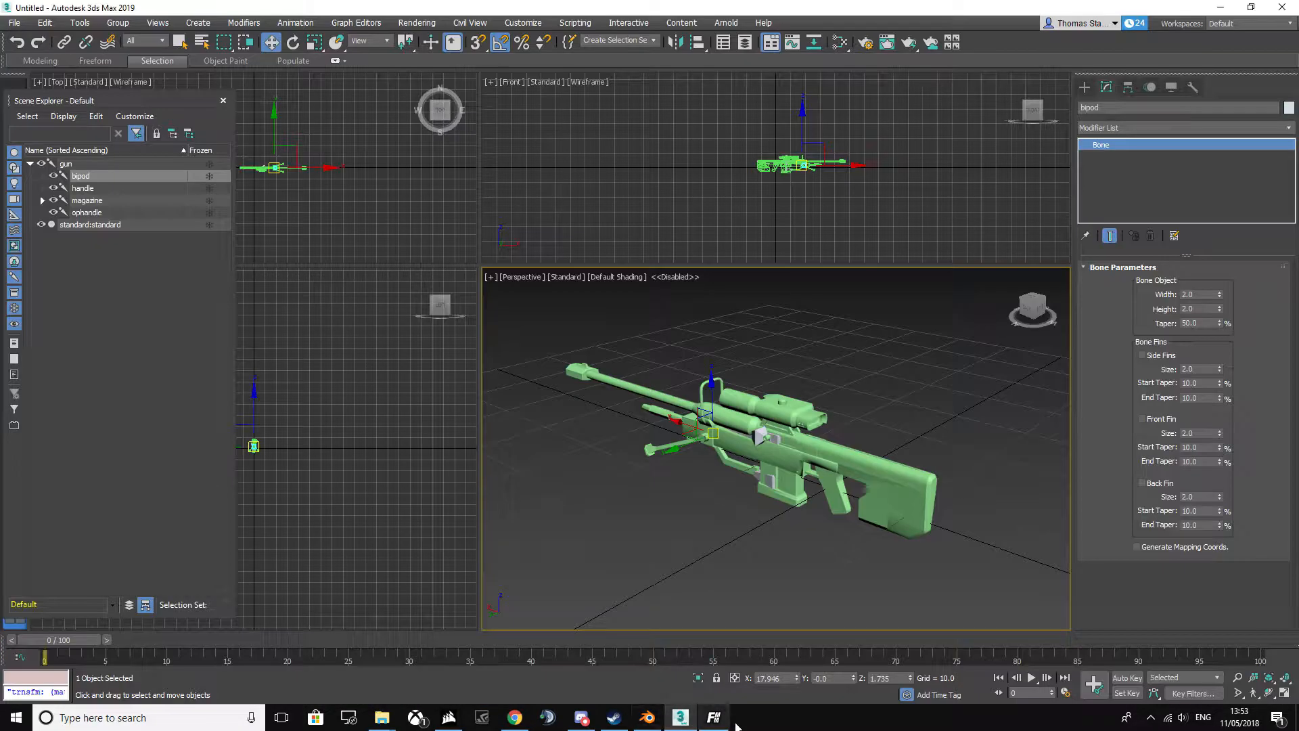
- Start importing a file and browse to the Custom folder inside Halo Online Stuff
{"action": "left_click", "coordinate": [13, 24]}
{"action": "mouse_move", "coordinate": [65, 220]}
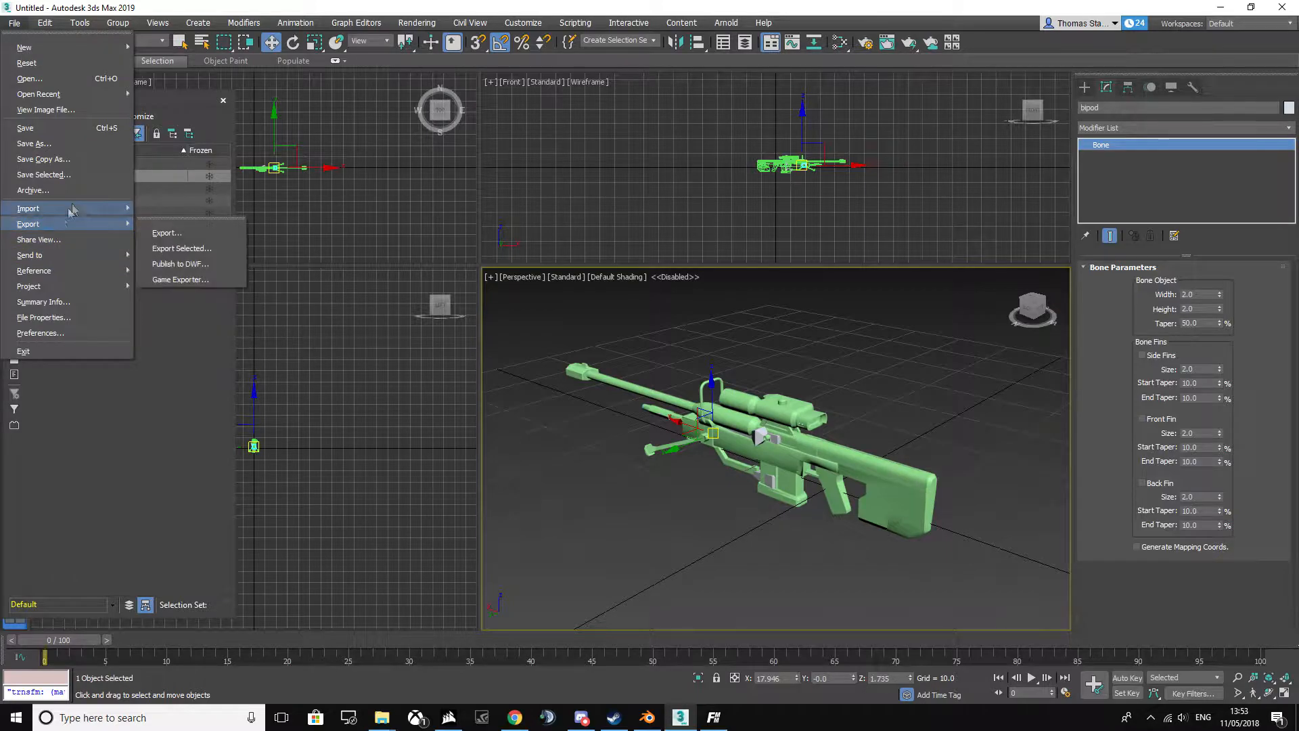
{"action": "left_click", "coordinate": [196, 217]}
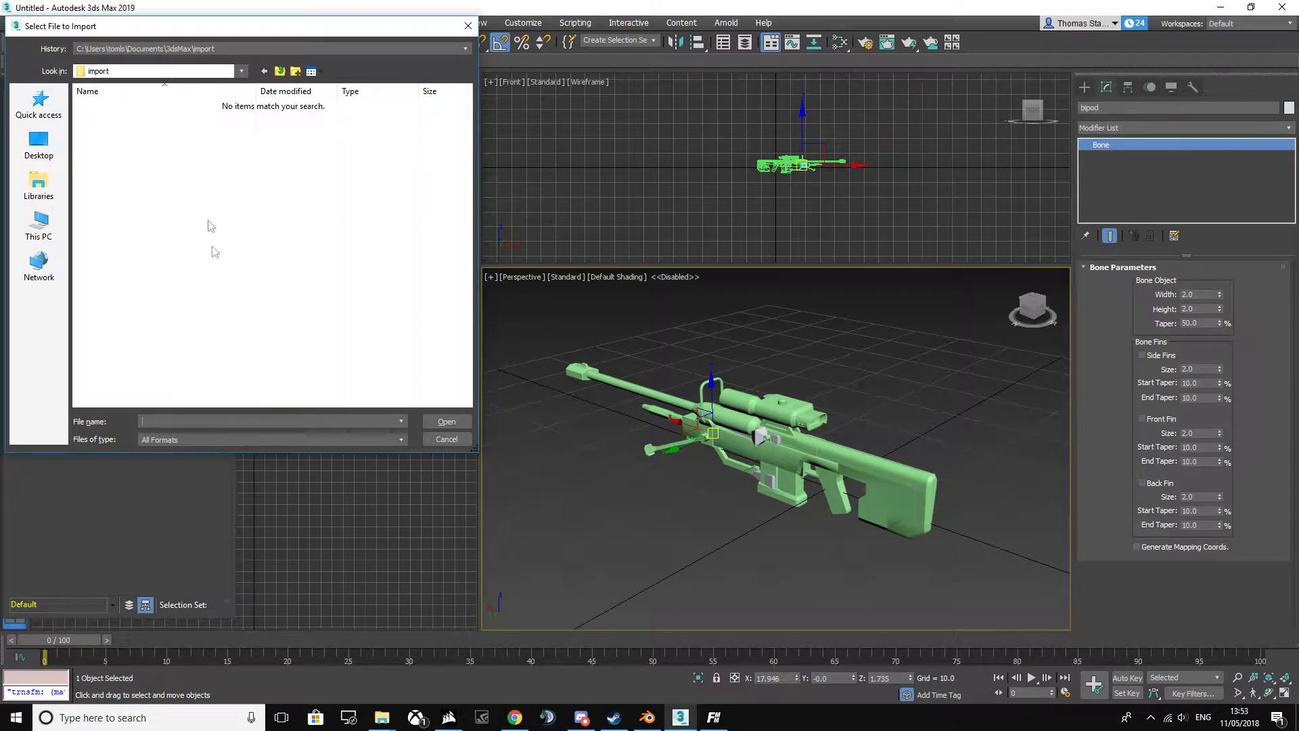
{"action": "left_click", "coordinate": [39, 184]}
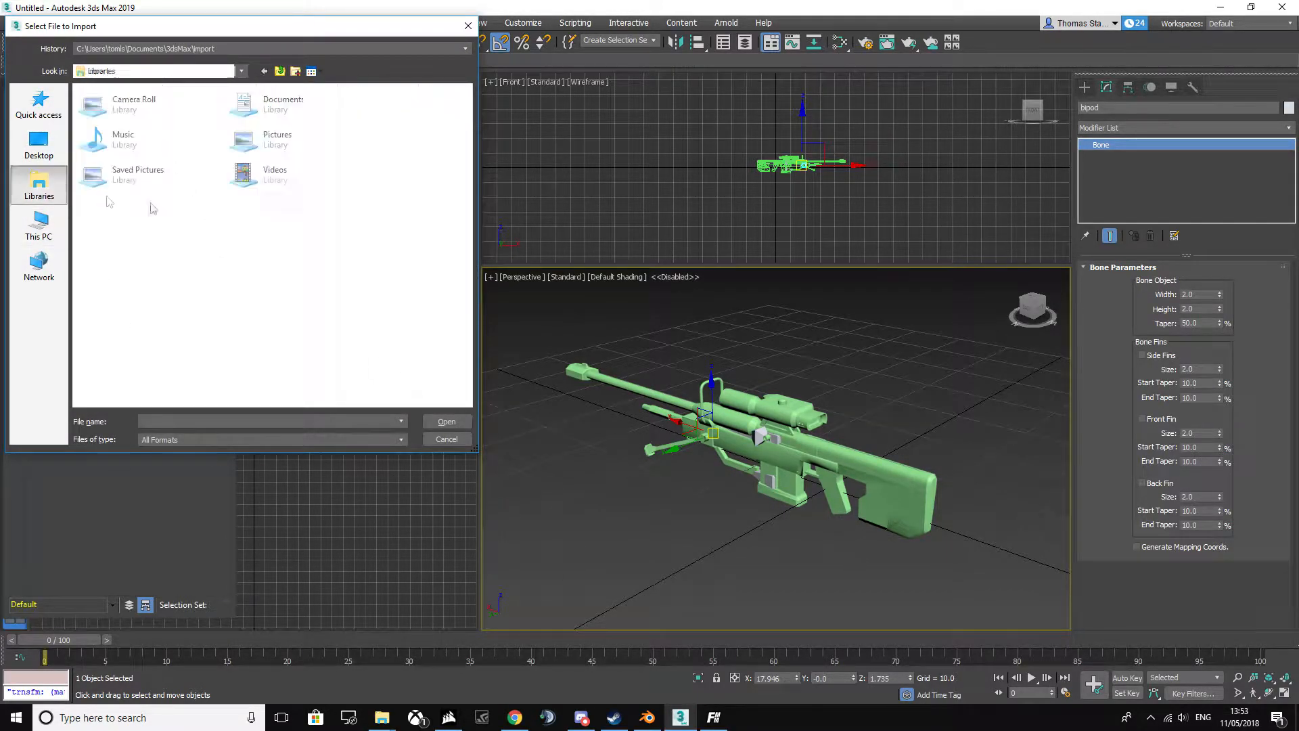
{"action": "double_click", "coordinate": [276, 111]}
{"action": "double_click", "coordinate": [276, 110]}
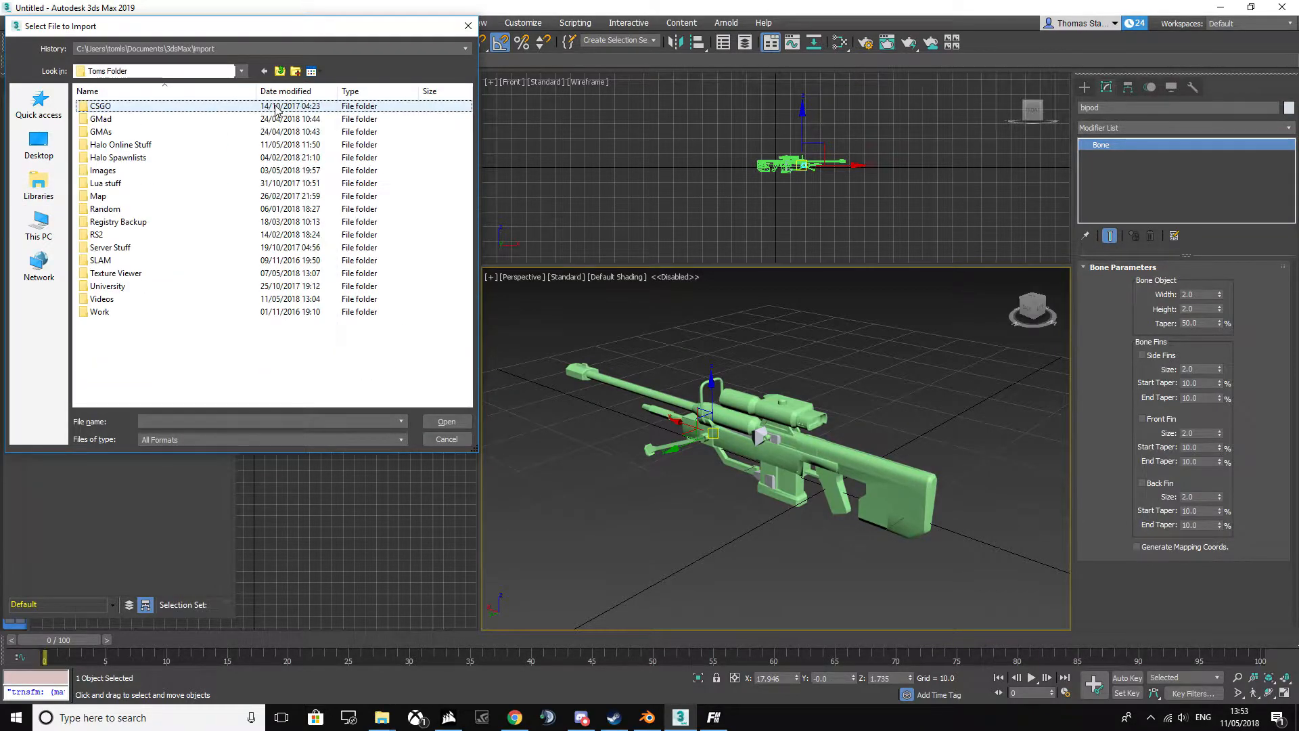
{"action": "double_click", "coordinate": [276, 111]}
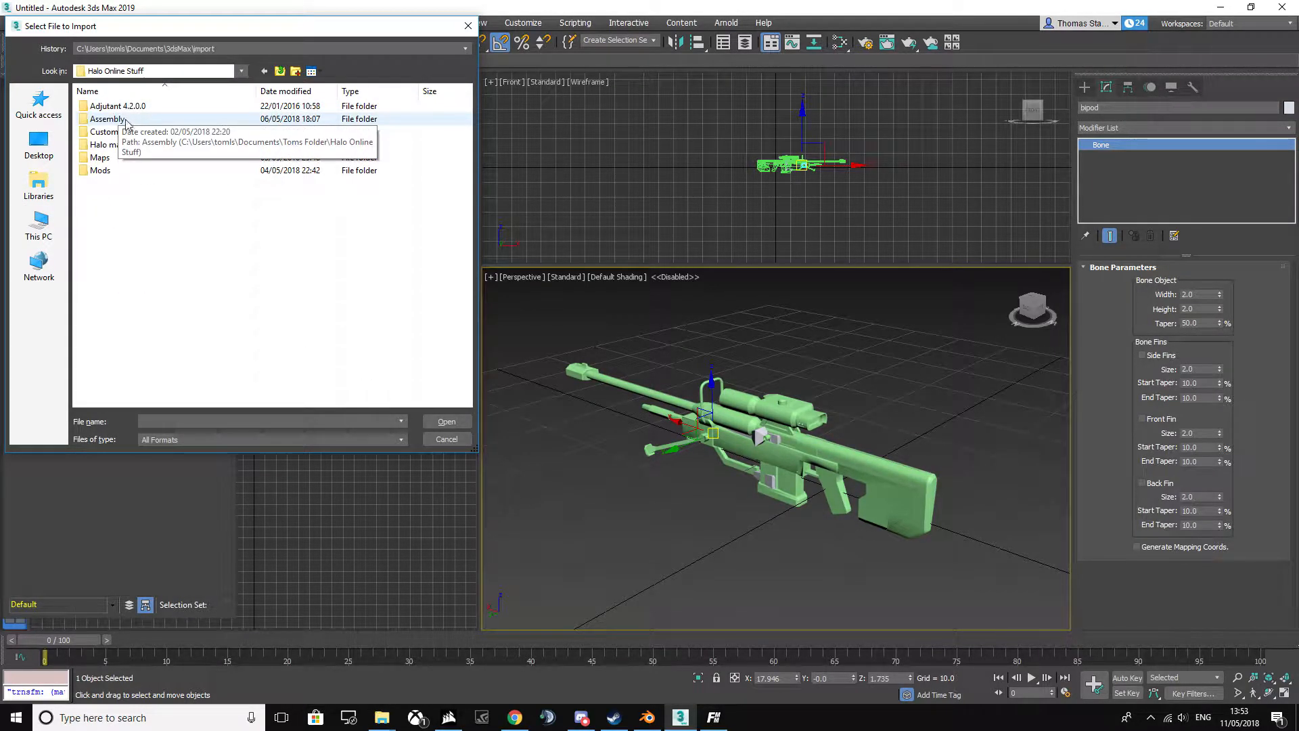
{"action": "double_click", "coordinate": [131, 131]}
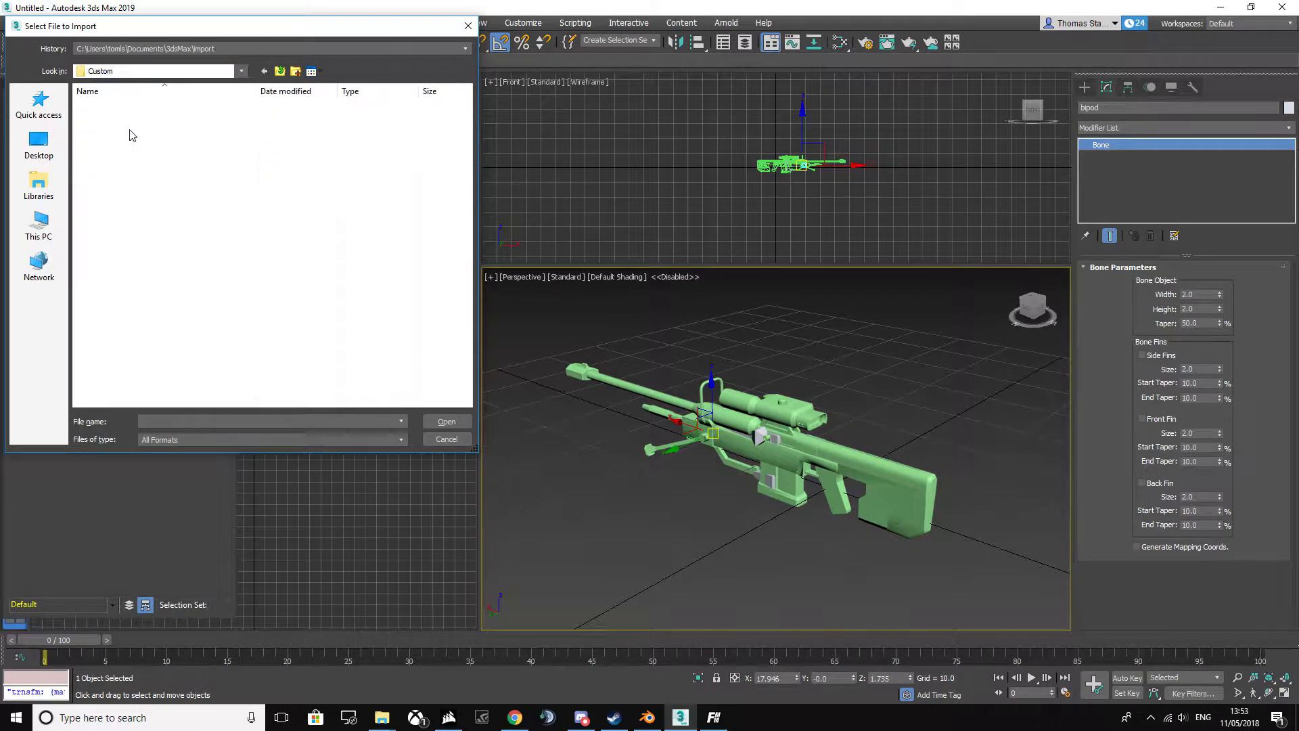
- Import sniper_rifleobj.obj from the Custom folder with its v_srs99_srs_scope object, keeping the offered OBJ import options
{"action": "double_click", "coordinate": [129, 119]}
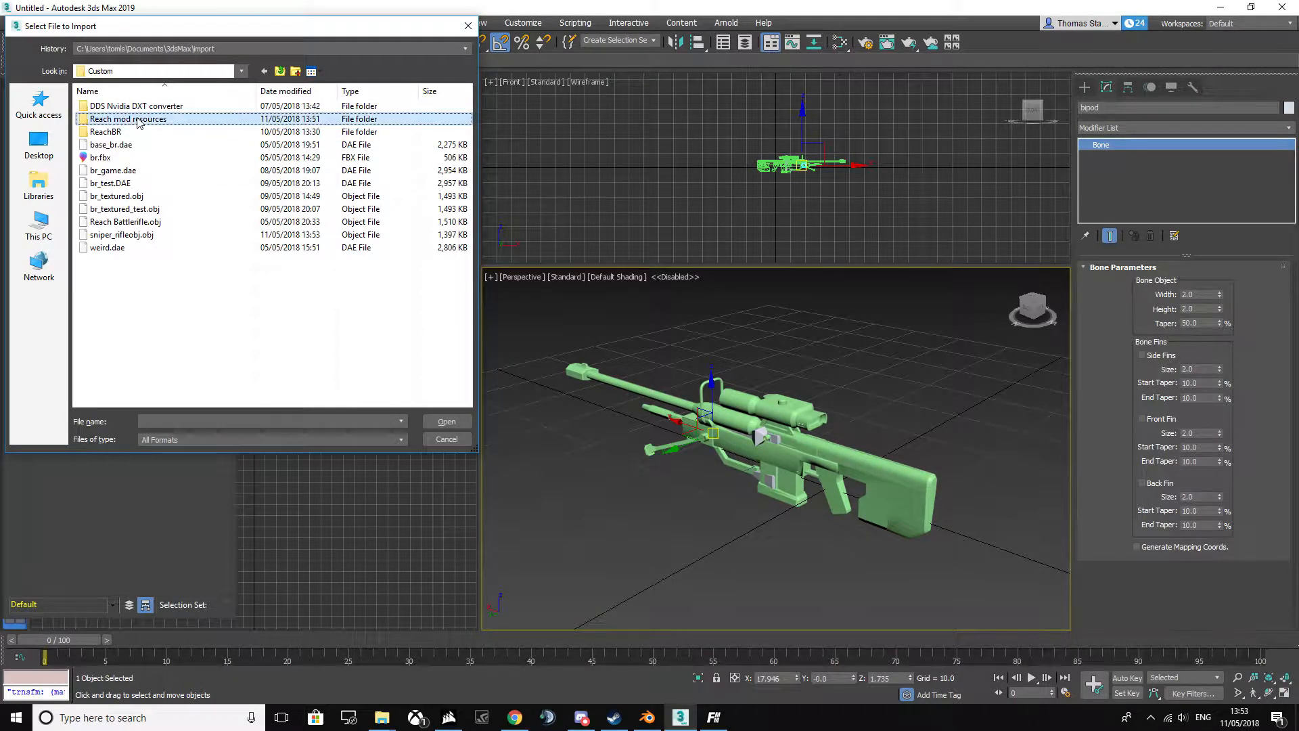
{"action": "left_click", "coordinate": [263, 71]}
{"action": "double_click", "coordinate": [133, 250]}
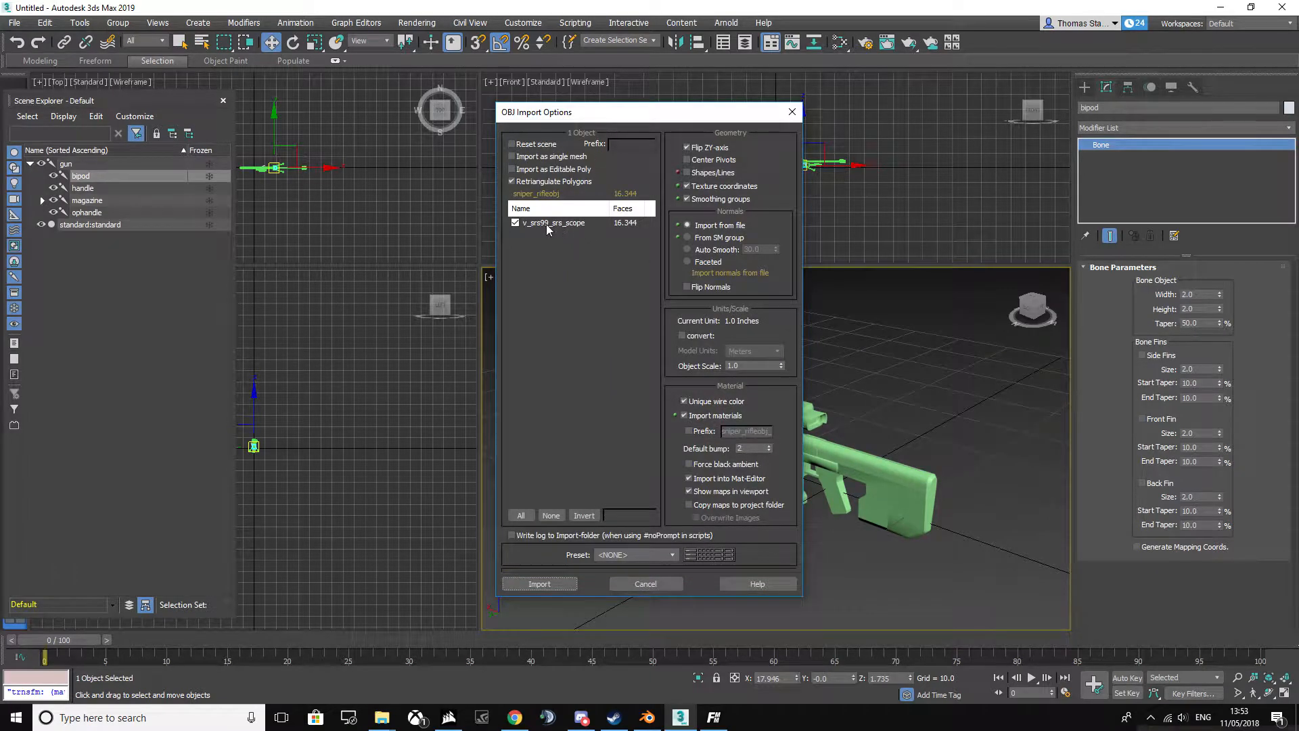
{"action": "left_click", "coordinate": [527, 227]}
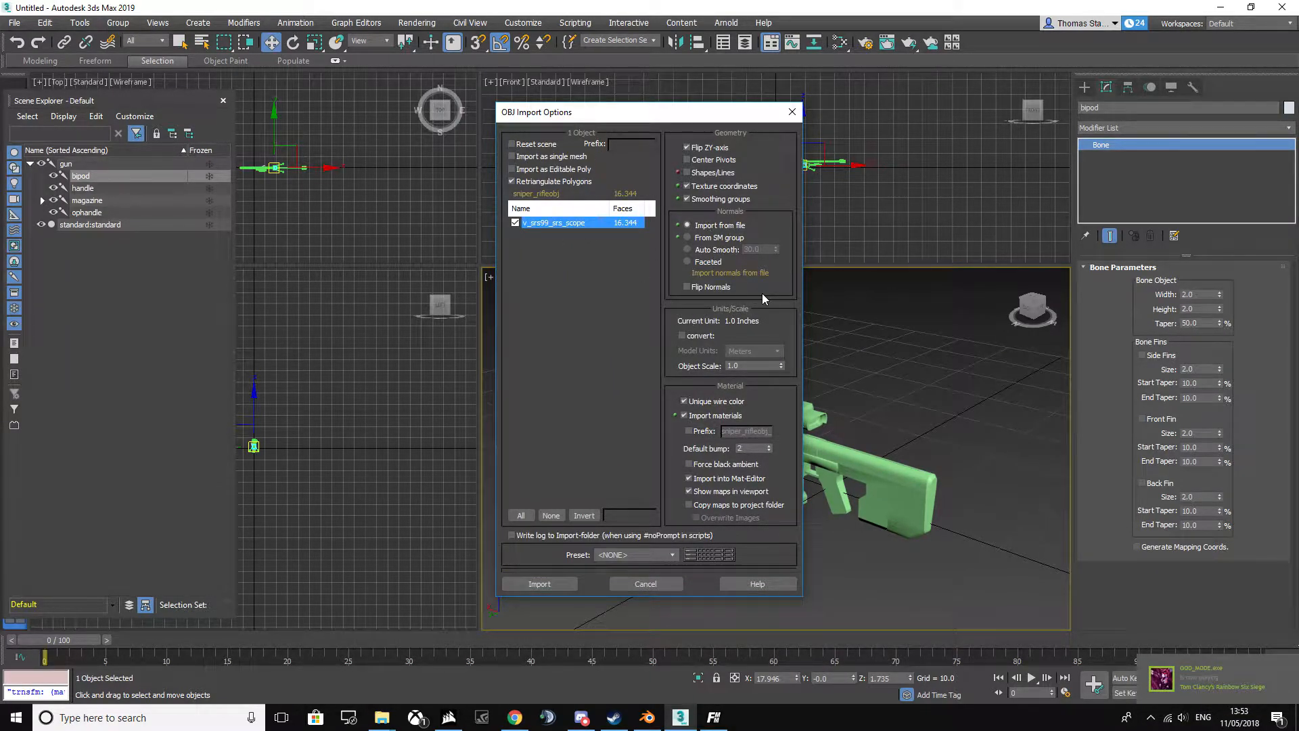
{"action": "left_click", "coordinate": [555, 586]}
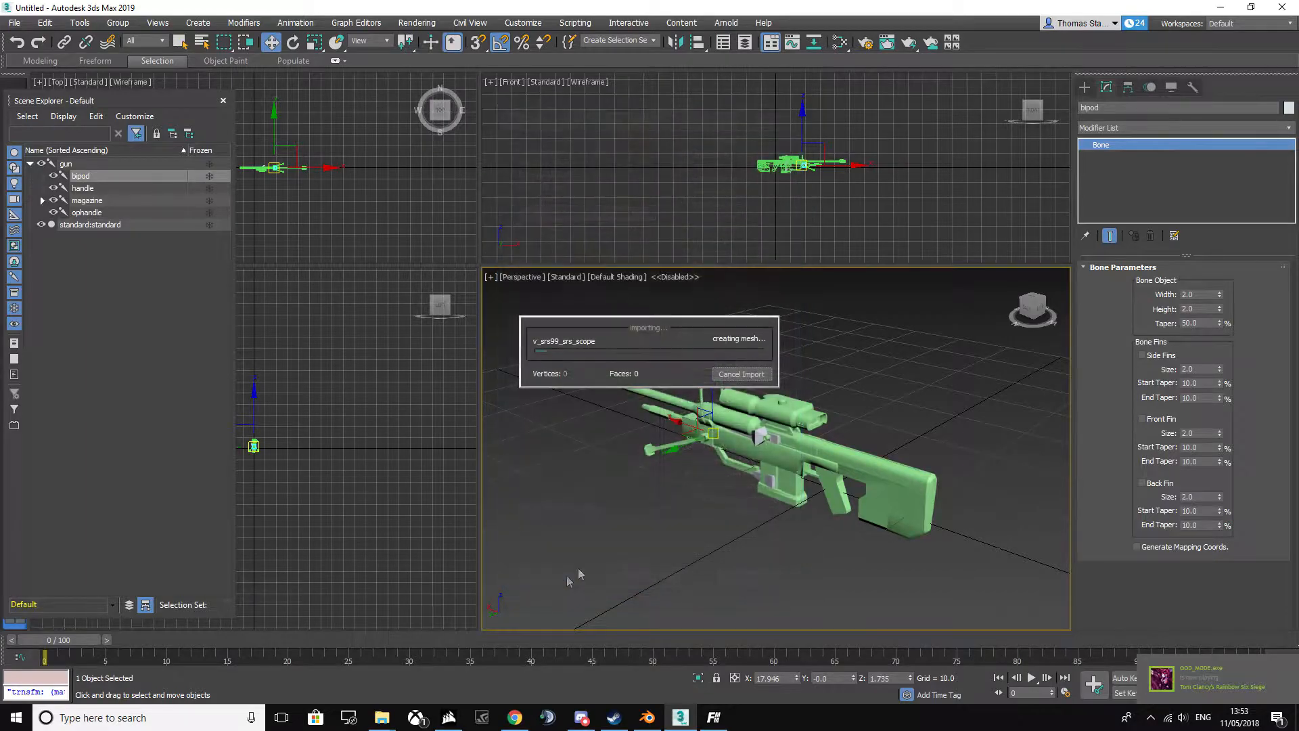
- Examine the imported rifle's position, size and orientation relative to the green rifle
{"action": "middle_click_drag", "start_coordinate": [859, 432], "coordinate": [968, 393], "text": "alt"}
{"action": "left_click_drag", "start_coordinate": [1032, 306], "coordinate": [961, 328]}
{"action": "middle_click_drag", "start_coordinate": [955, 345], "coordinate": [856, 429], "text": "alt"}
{"action": "scroll", "coordinate": [903, 397], "scroll_direction": "down", "scroll_amount": 3}
{"action": "left_click_drag", "start_coordinate": [1033, 309], "coordinate": [1056, 291]}
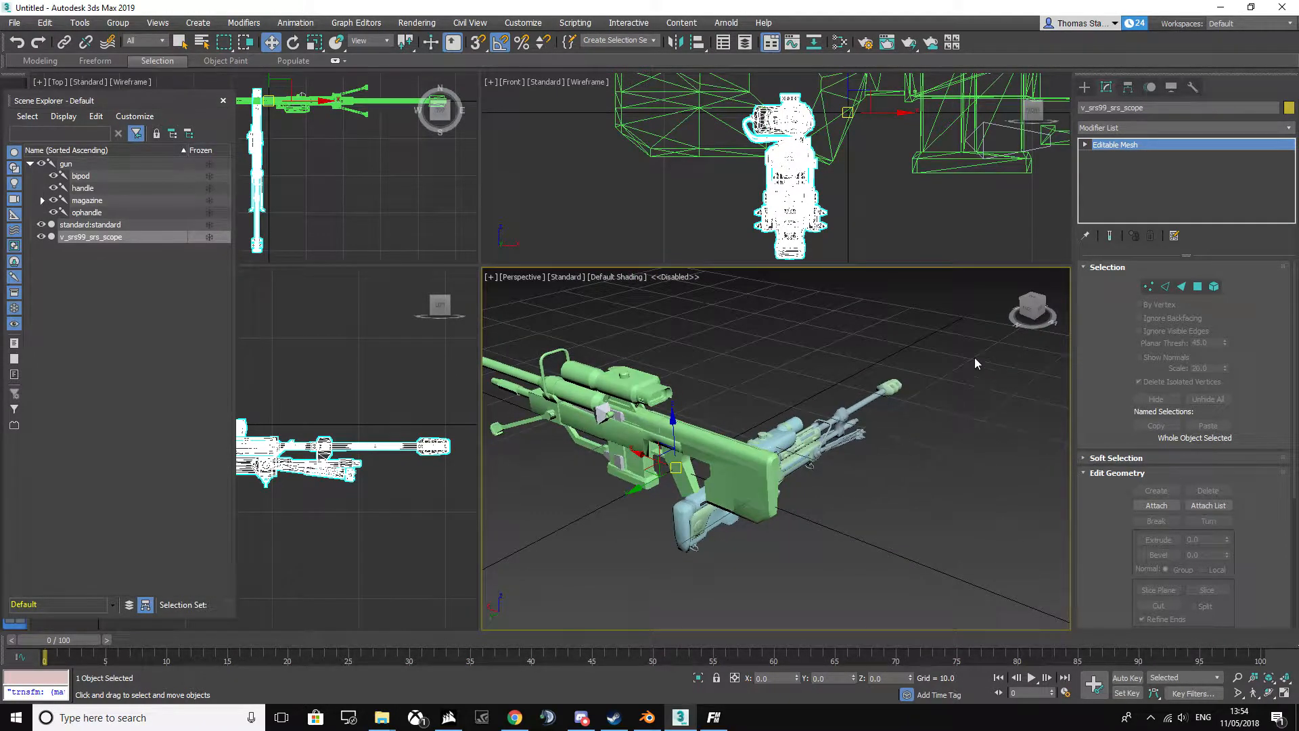
- Expand the imported rifle's Editable Mesh sub-object levels, preview its vertices, and collapse the gun bone hierarchy in the Scene Explorer
{"action": "left_click", "coordinate": [1086, 145]}
{"action": "left_click", "coordinate": [1085, 147]}
{"action": "left_click", "coordinate": [1148, 287]}
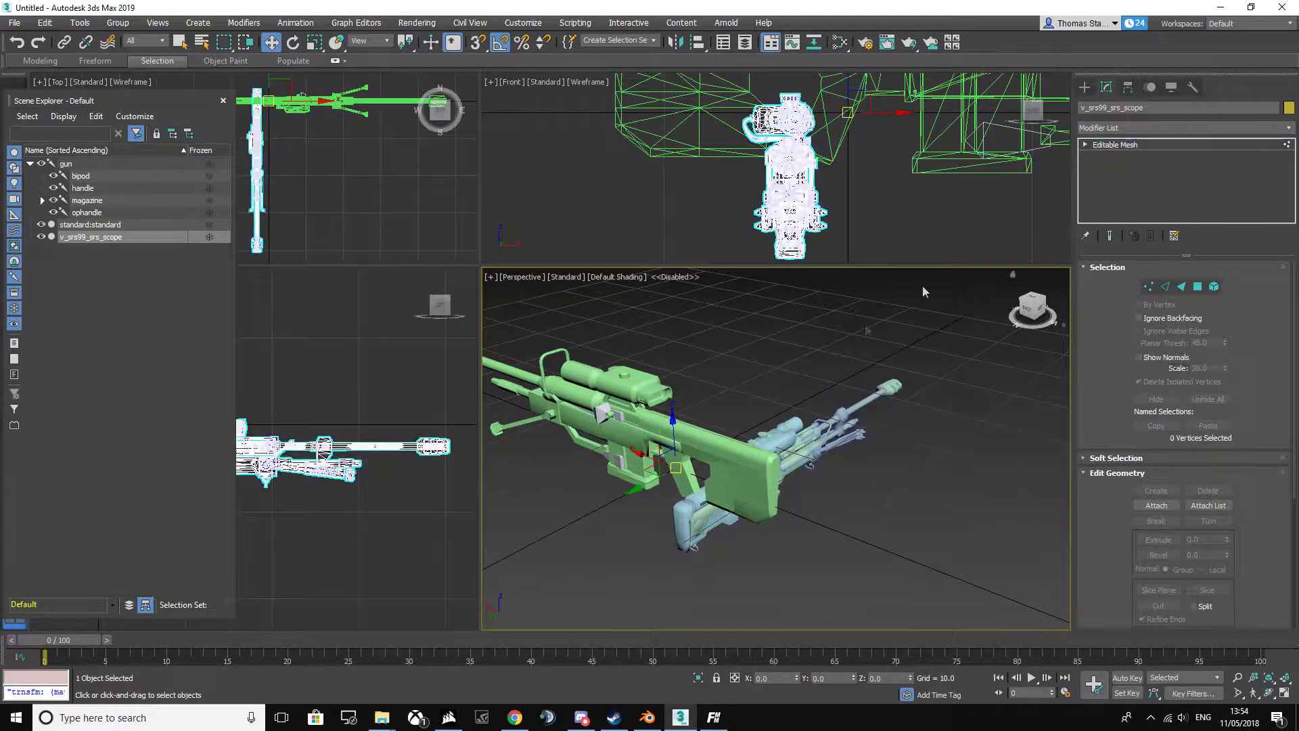
{"action": "left_click", "coordinate": [1086, 144]}
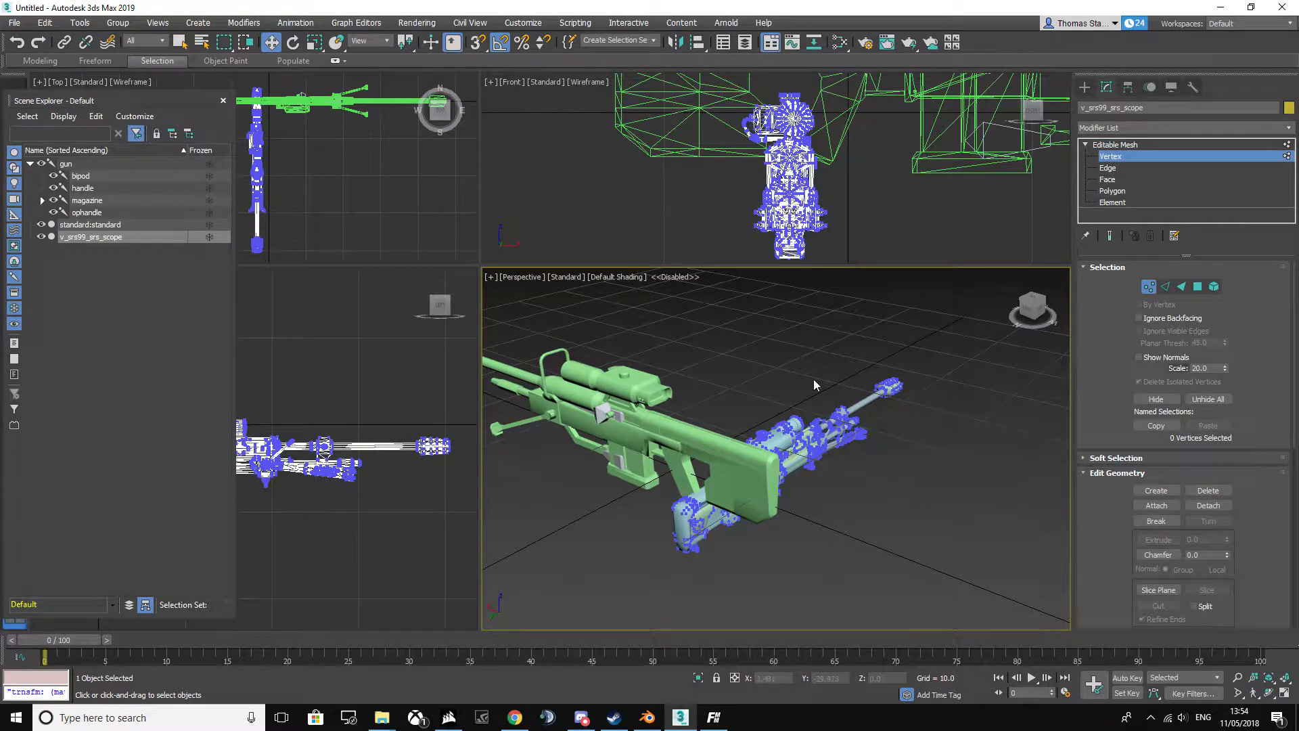
{"action": "key", "text": "1"}
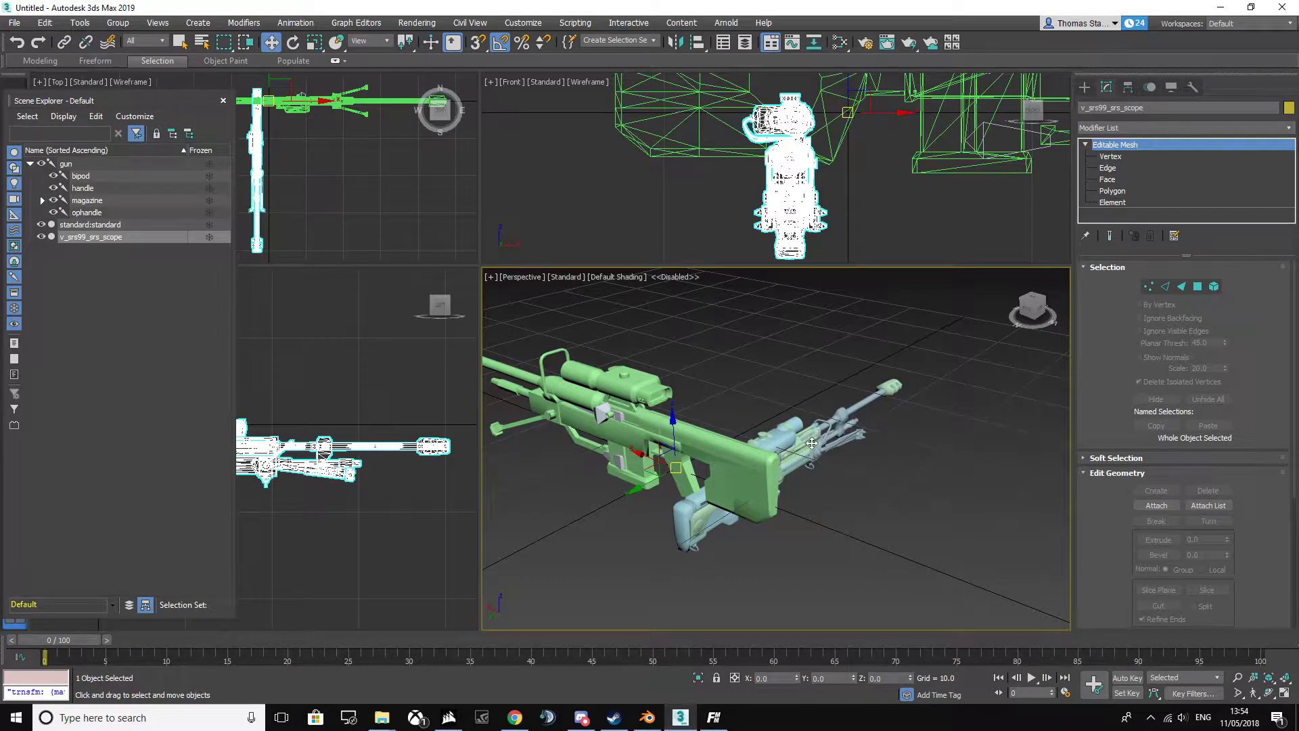
{"action": "left_click", "coordinate": [30, 164]}
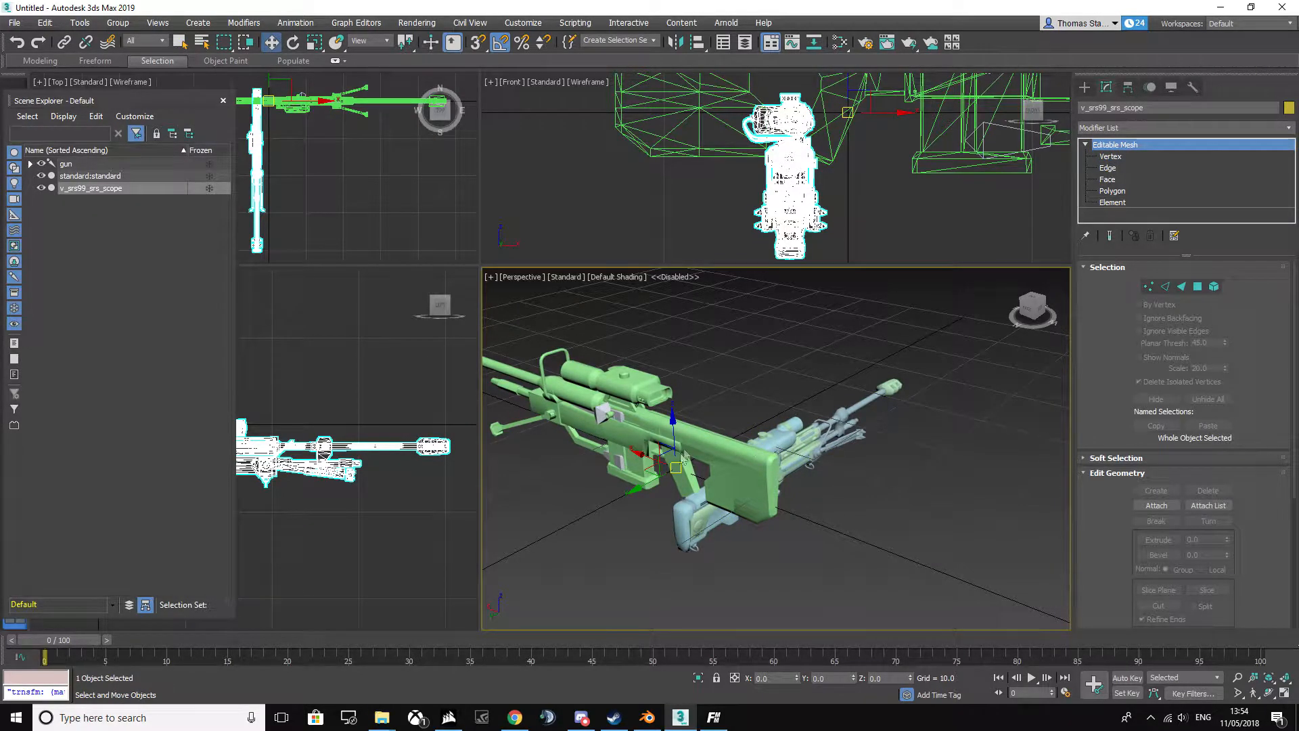
- Try moving the imported rifle at object level, and undo the change
{"action": "left_click", "coordinate": [677, 479]}
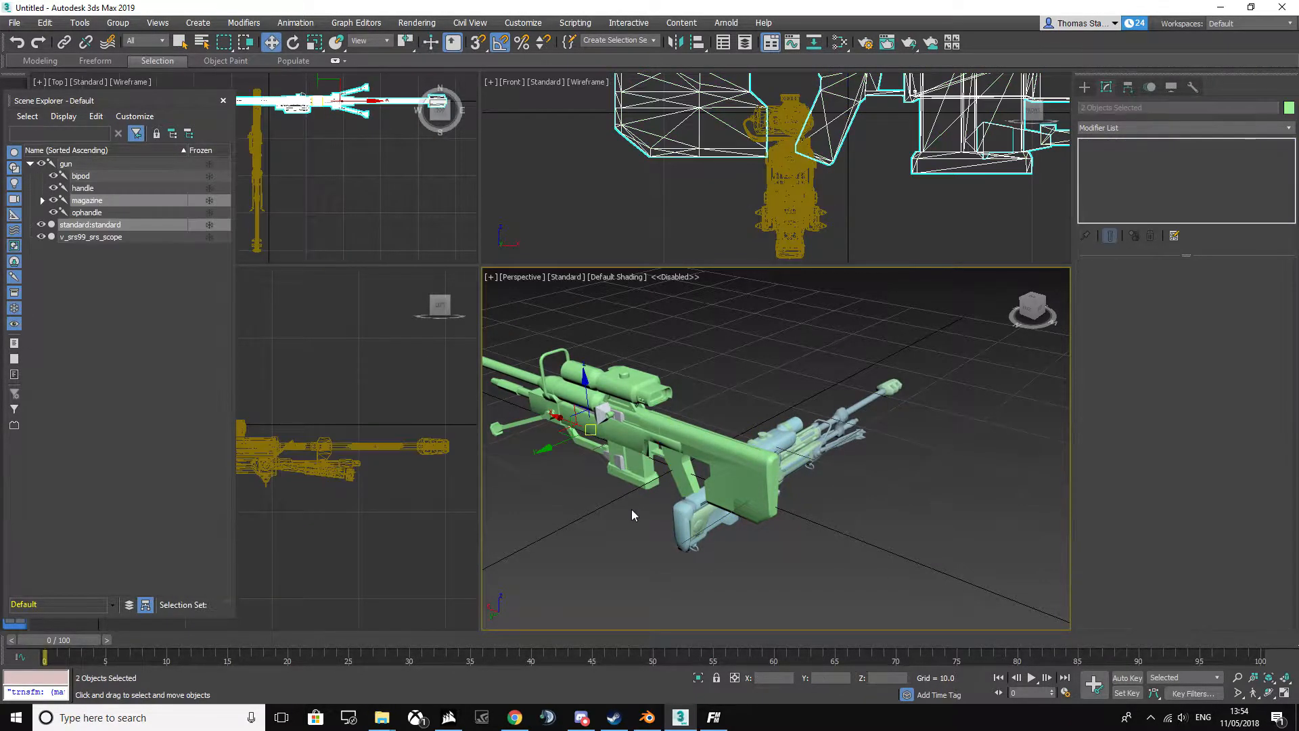
{"action": "left_click", "coordinate": [793, 452]}
{"action": "left_click_drag", "start_coordinate": [636, 491], "coordinate": [774, 411]}
{"action": "key", "text": "ctrl+z"}
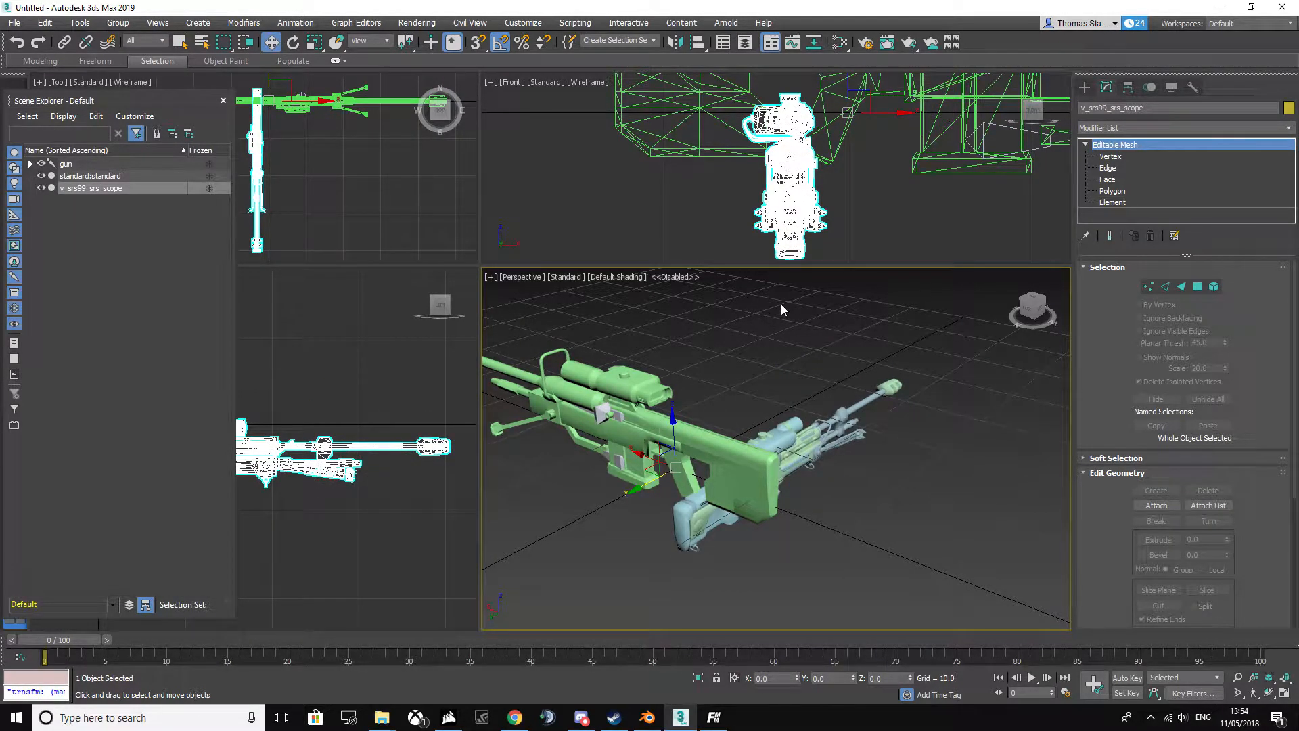
- Select all vertices of v_srs99_srs_scope at Vertex level, and undo a trial move of them along Y
{"action": "left_click", "coordinate": [1117, 157]}
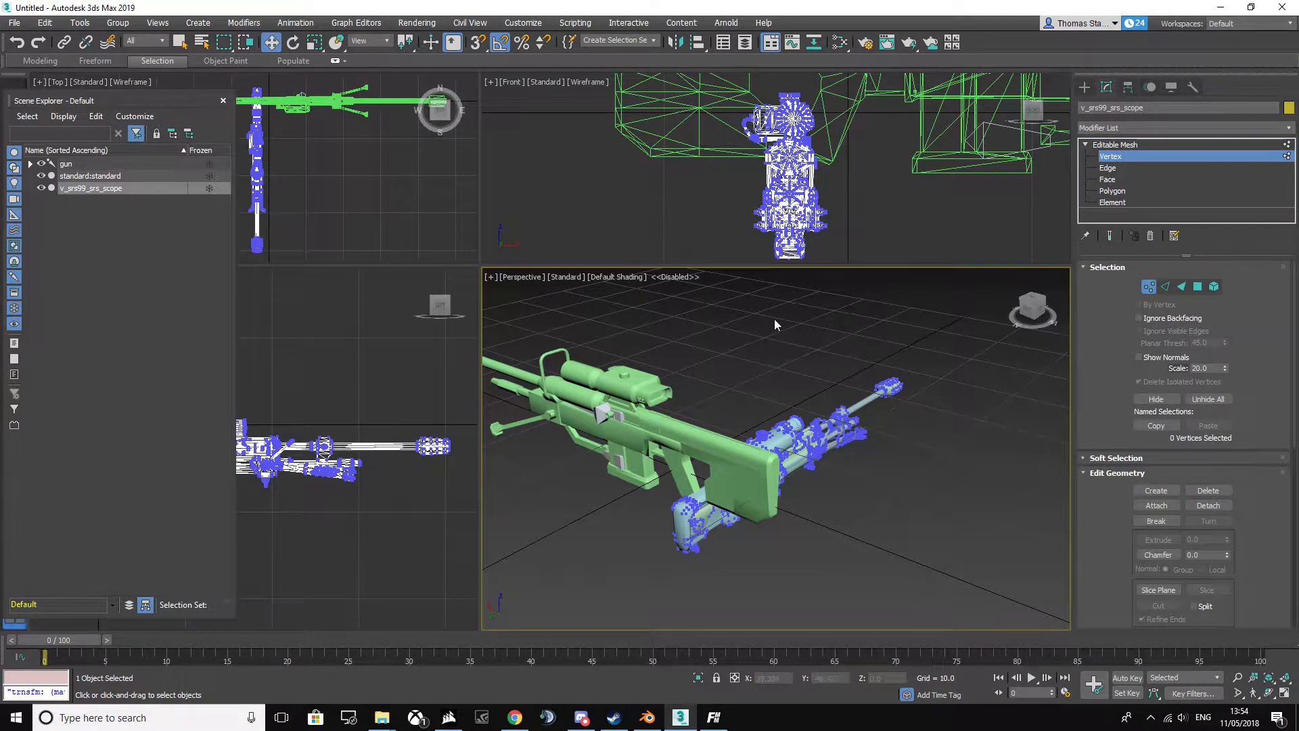
{"action": "key", "text": "ctrl+a"}
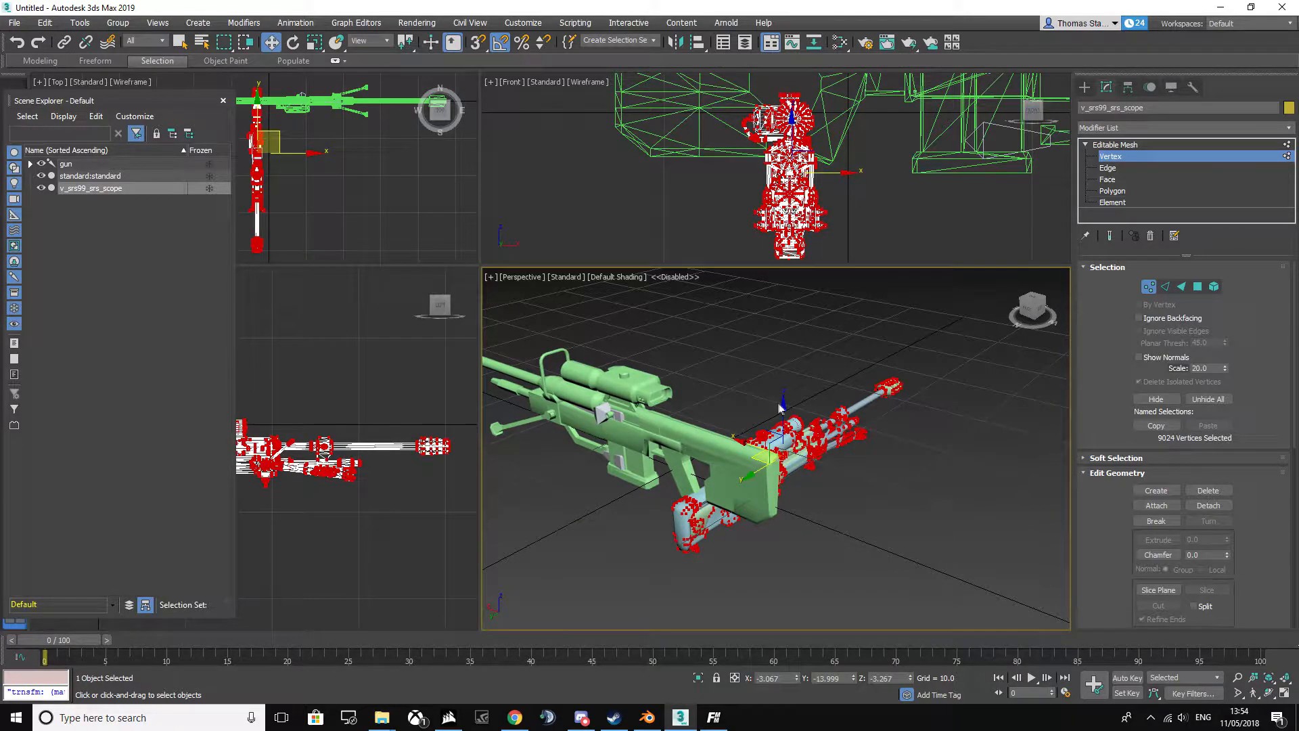
{"action": "left_click_drag", "start_coordinate": [750, 472], "coordinate": [723, 518]}
{"action": "key", "text": "ctrl+z"}
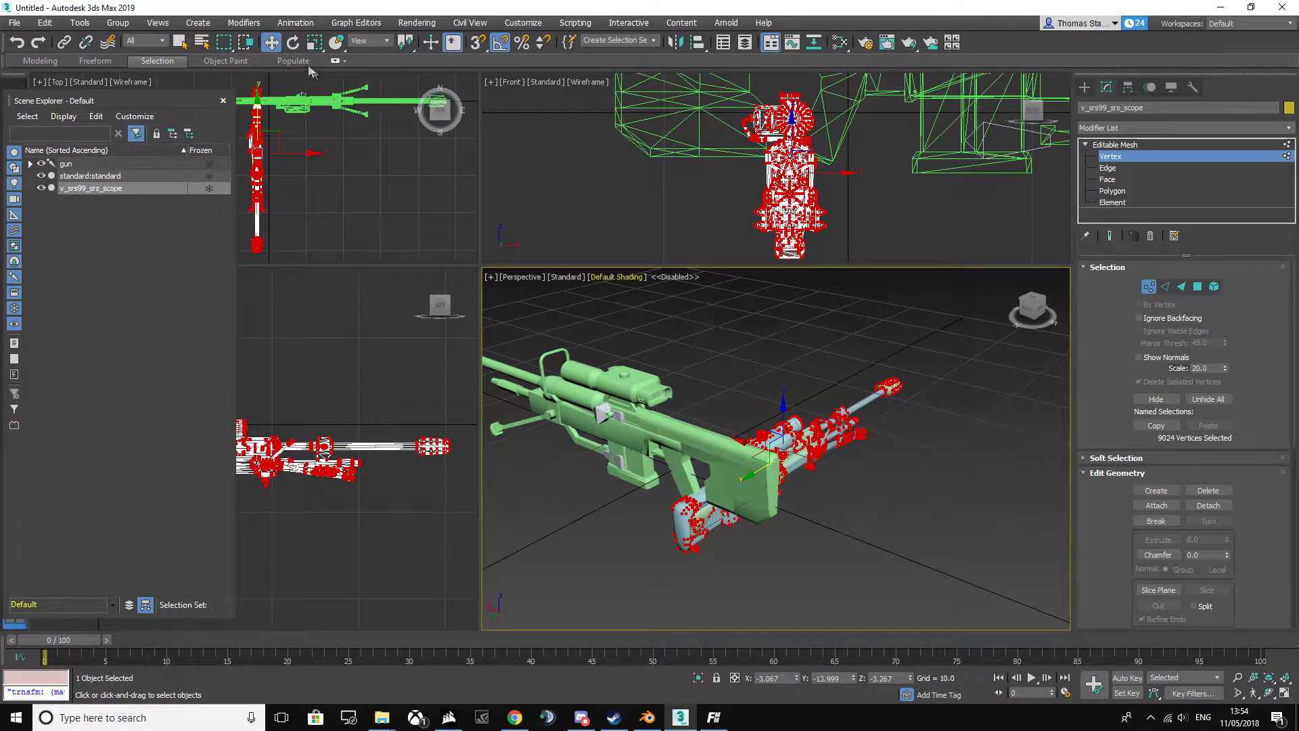
- Rotate the selected vertices 90 degrees about the Z axis
{"action": "mouse_move", "coordinate": [1033, 312]}
{"action": "left_mouse_down"}
{"action": "mouse_move", "coordinate": [985, 303]}
{"action": "mouse_move", "coordinate": [999, 313]}
{"action": "mouse_move", "coordinate": [1069, 291]}
{"action": "mouse_move", "coordinate": [1029, 319]}
{"action": "left_mouse_up"}
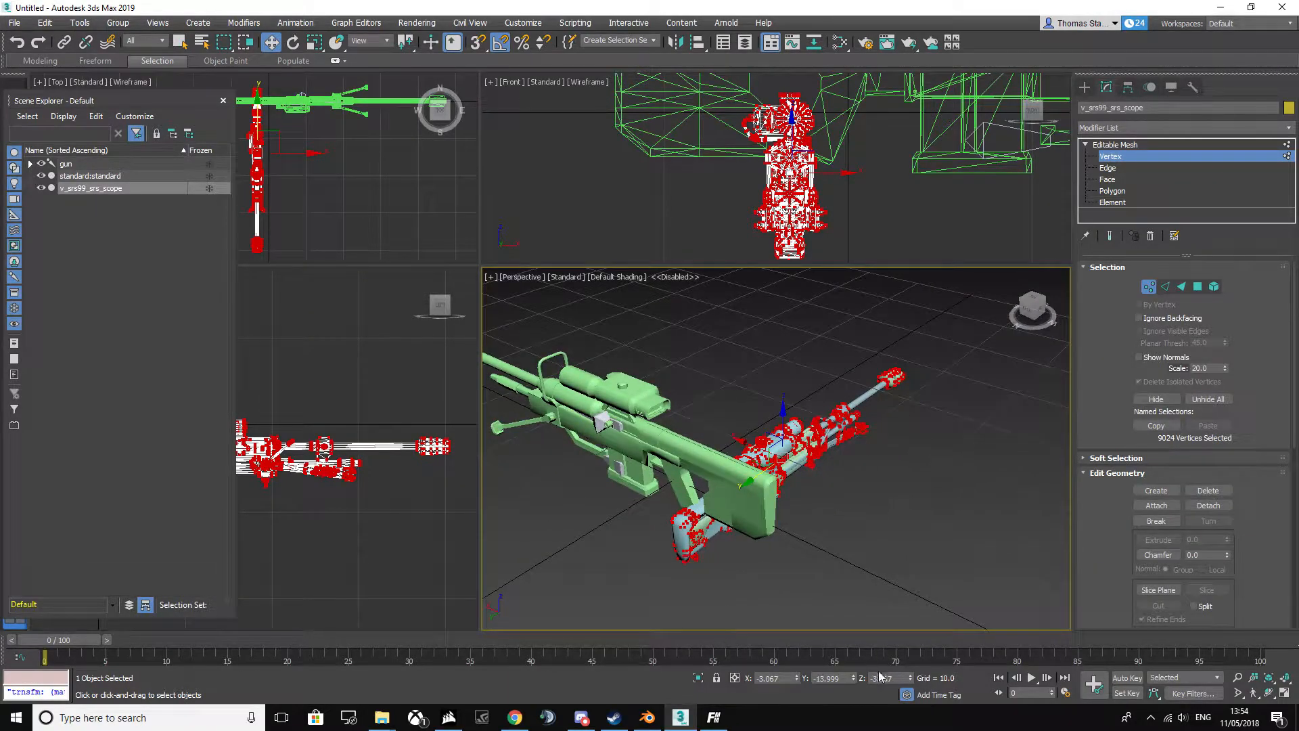
{"action": "left_click", "coordinate": [293, 42]}
{"action": "left_click", "coordinate": [880, 679]}
{"action": "type", "text": "90"}
{"action": "key", "text": "Return"}
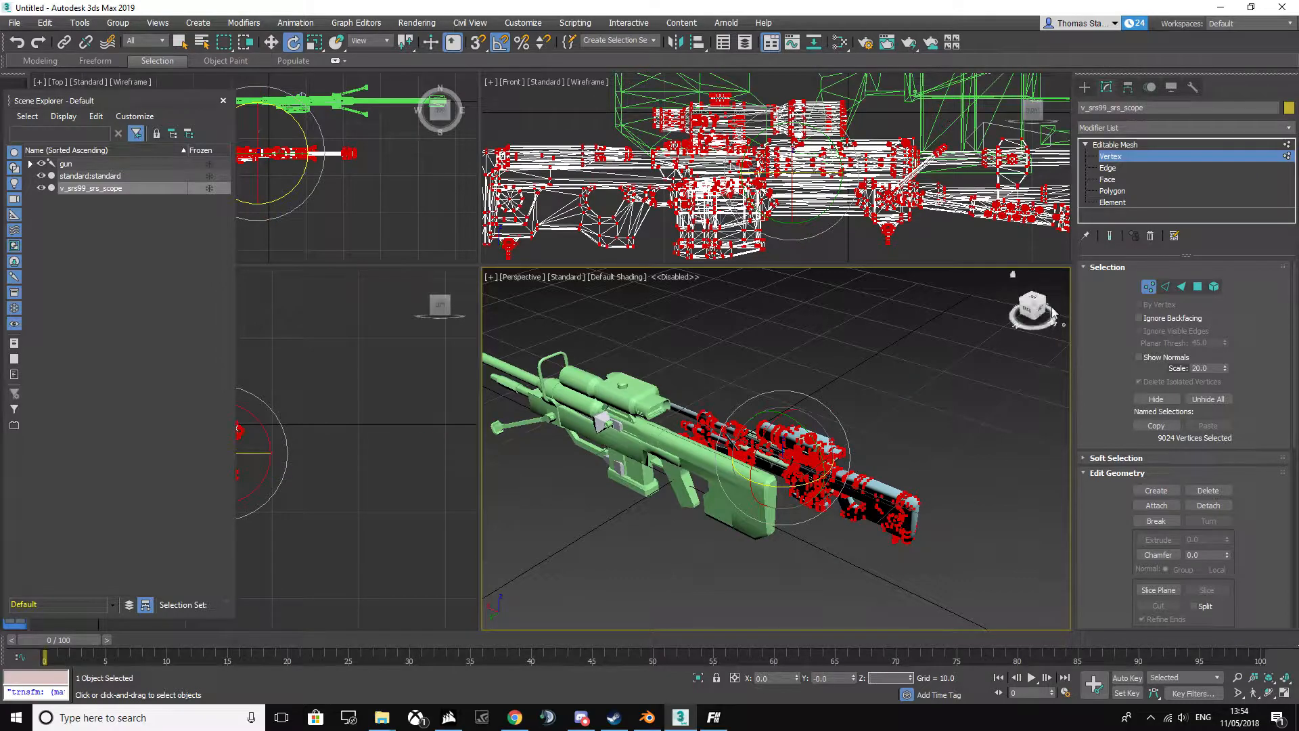
- Move the selected vertices onto the green rifle's centreline and height, to about Y 0.11 and Z 3.06
{"action": "left_click", "coordinate": [271, 42]}
{"action": "left_click_drag", "start_coordinate": [759, 477], "coordinate": [605, 487]}
{"action": "middle_click_drag", "start_coordinate": [319, 393], "coordinate": [556, 361]}
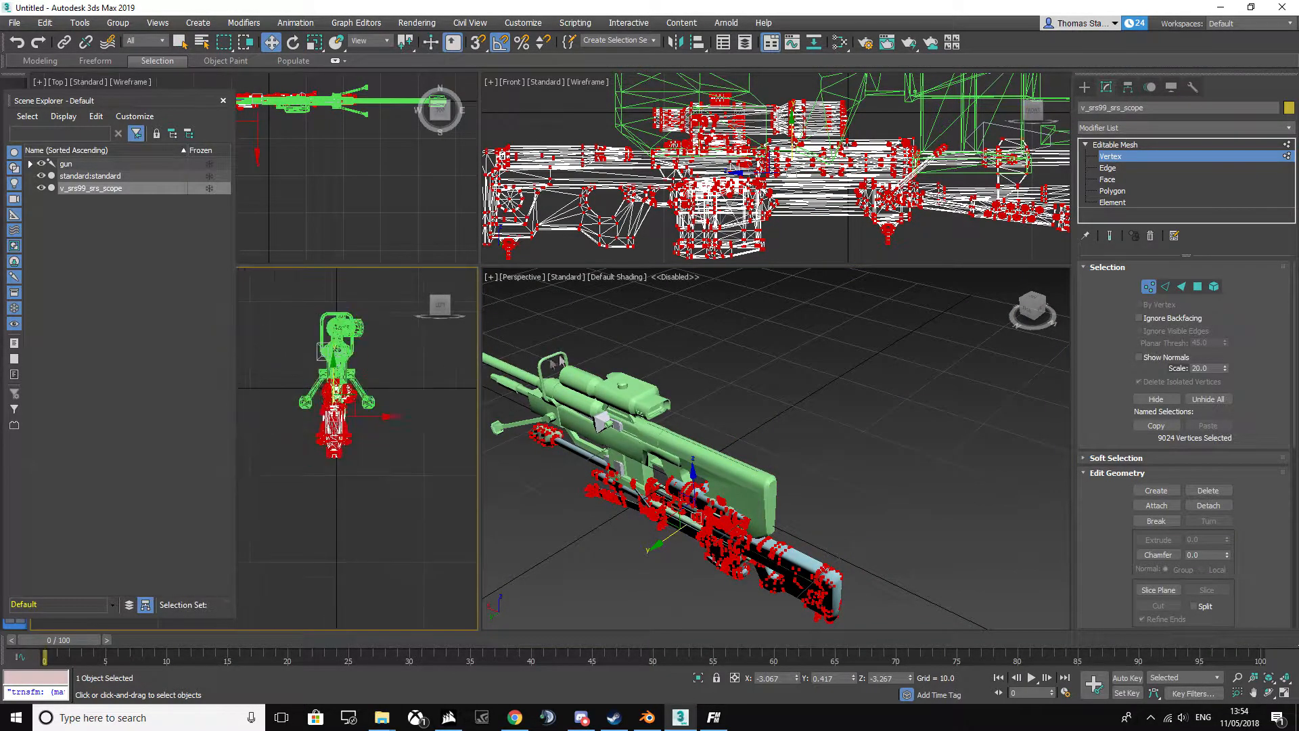
{"action": "scroll", "coordinate": [347, 372], "scroll_direction": "up", "scroll_amount": 5}
{"action": "scroll", "coordinate": [375, 422], "scroll_direction": "down", "scroll_amount": 4}
{"action": "left_click_drag", "start_coordinate": [379, 492], "coordinate": [384, 494]}
{"action": "left_click_drag", "start_coordinate": [341, 441], "coordinate": [352, 326]}
{"action": "middle_click_drag", "start_coordinate": [761, 401], "coordinate": [638, 429], "text": "alt"}
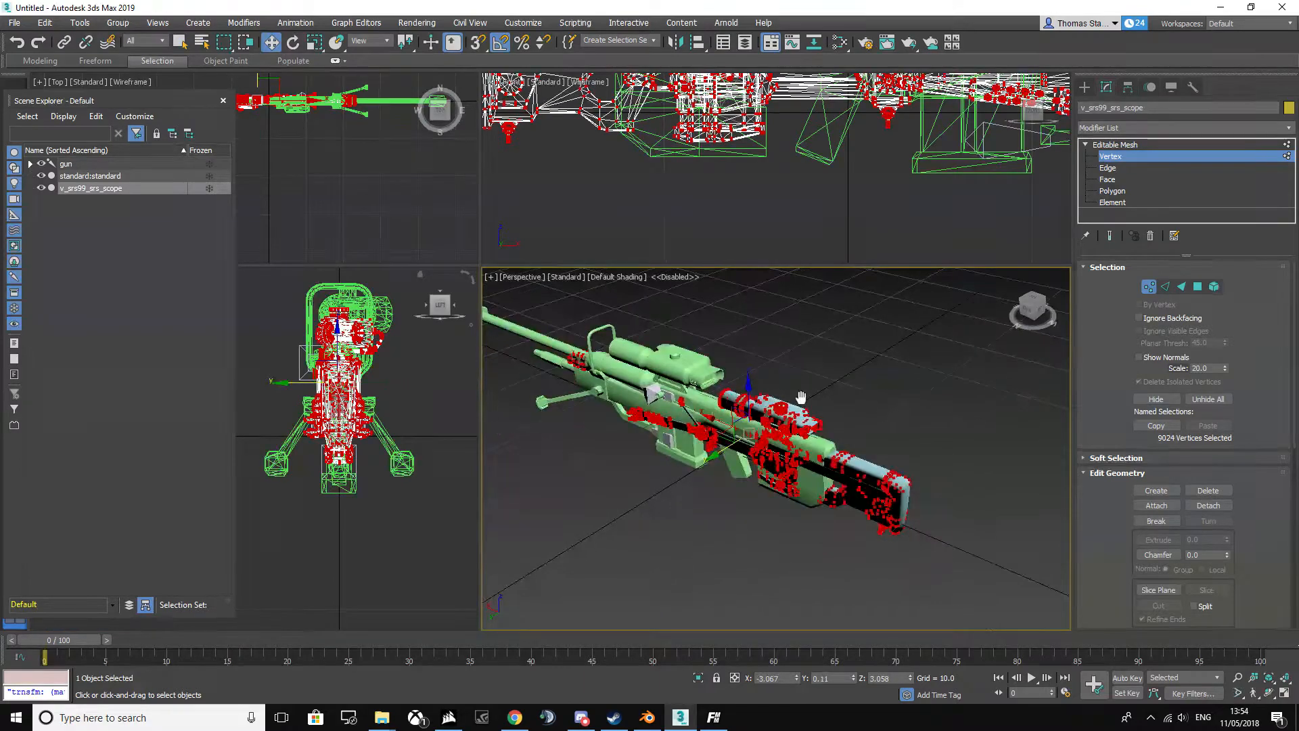
- Slide the selected vertices along X so the imported rifle overlaps the green rifle lengthwise
{"action": "middle_click_drag", "start_coordinate": [428, 169], "coordinate": [482, 236]}
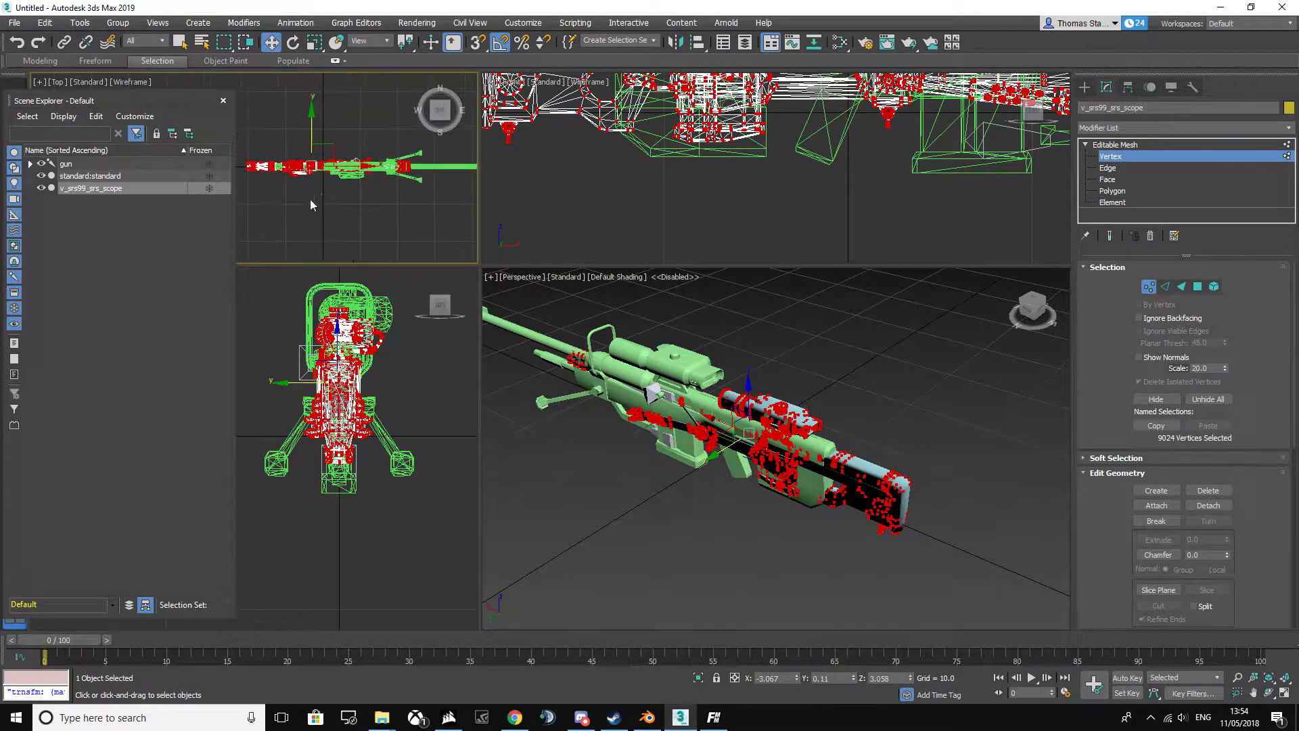
{"action": "left_click_drag", "start_coordinate": [369, 163], "coordinate": [431, 185]}
{"action": "middle_click_drag", "start_coordinate": [401, 225], "coordinate": [348, 236]}
{"action": "middle_click_drag", "start_coordinate": [837, 452], "coordinate": [879, 488]}
{"action": "left_click_drag", "start_coordinate": [1042, 309], "coordinate": [1076, 296]}
- Scale the selected vertices uniformly to about 129% and reposition them along X at about 11.03
{"action": "left_click_drag", "start_coordinate": [661, 462], "coordinate": [739, 429]}
{"action": "left_click", "coordinate": [314, 42]}
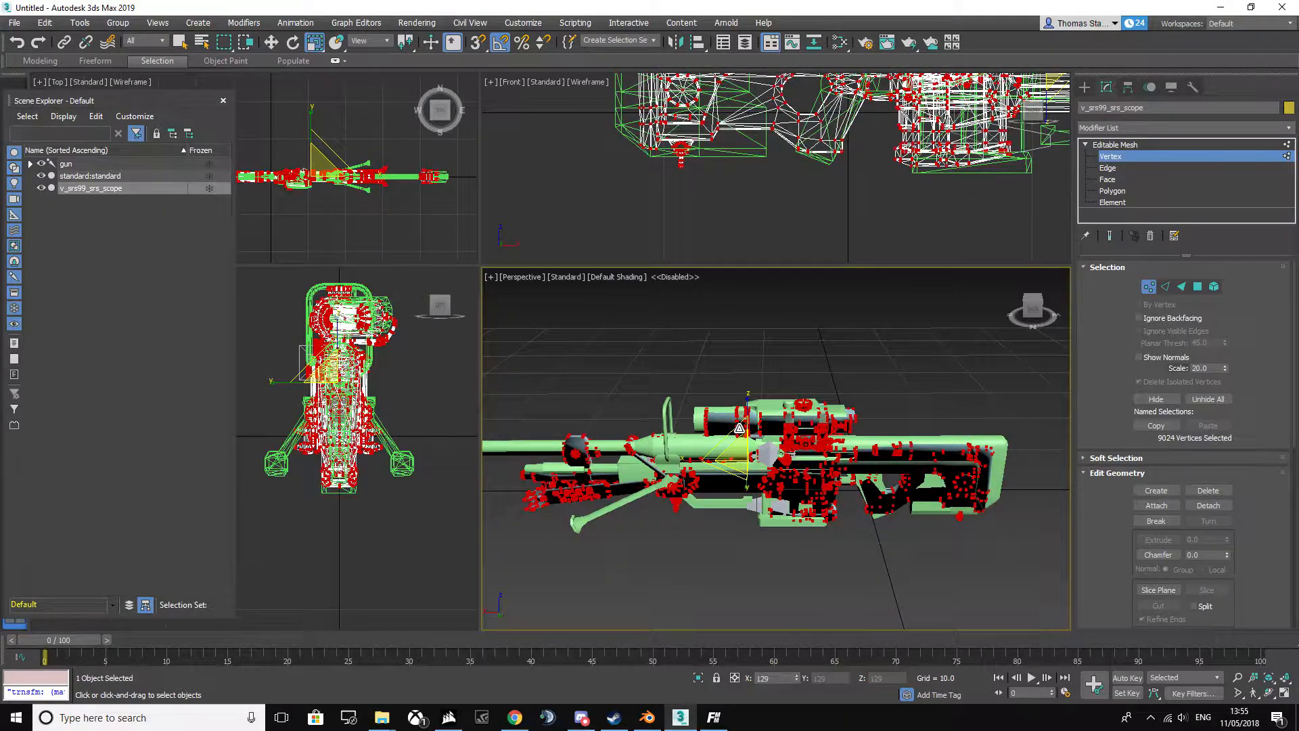
{"action": "left_click", "coordinate": [270, 42]}
{"action": "left_click_drag", "start_coordinate": [700, 460], "coordinate": [698, 461]}
- Compare the stock, grip and magazine with the green rifle, and scale the selected vertices uniformly to about 111%
{"action": "middle_click_drag", "start_coordinate": [935, 539], "coordinate": [859, 464]}
{"action": "scroll", "coordinate": [859, 465], "scroll_direction": "up", "scroll_amount": 6}
{"action": "scroll", "coordinate": [761, 377], "scroll_direction": "down", "scroll_amount": 8}
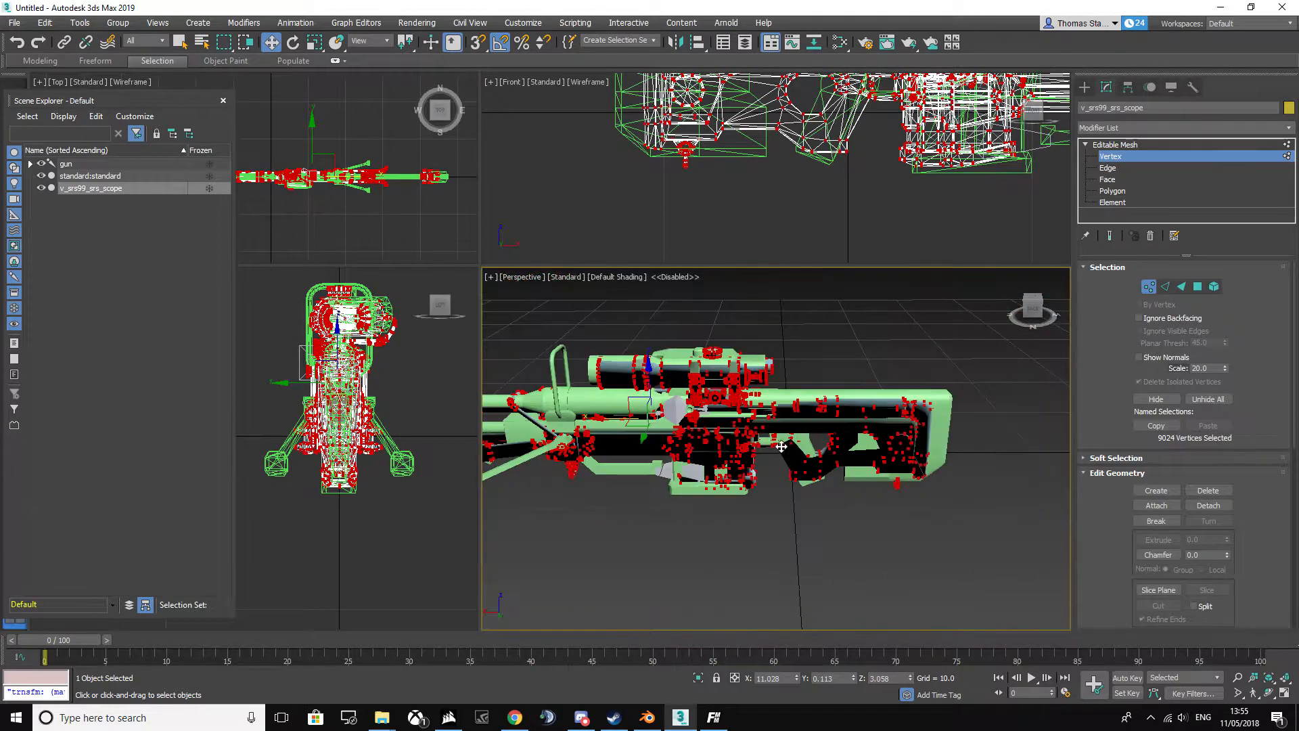
{"action": "scroll", "coordinate": [779, 475], "scroll_direction": "up", "scroll_amount": 8}
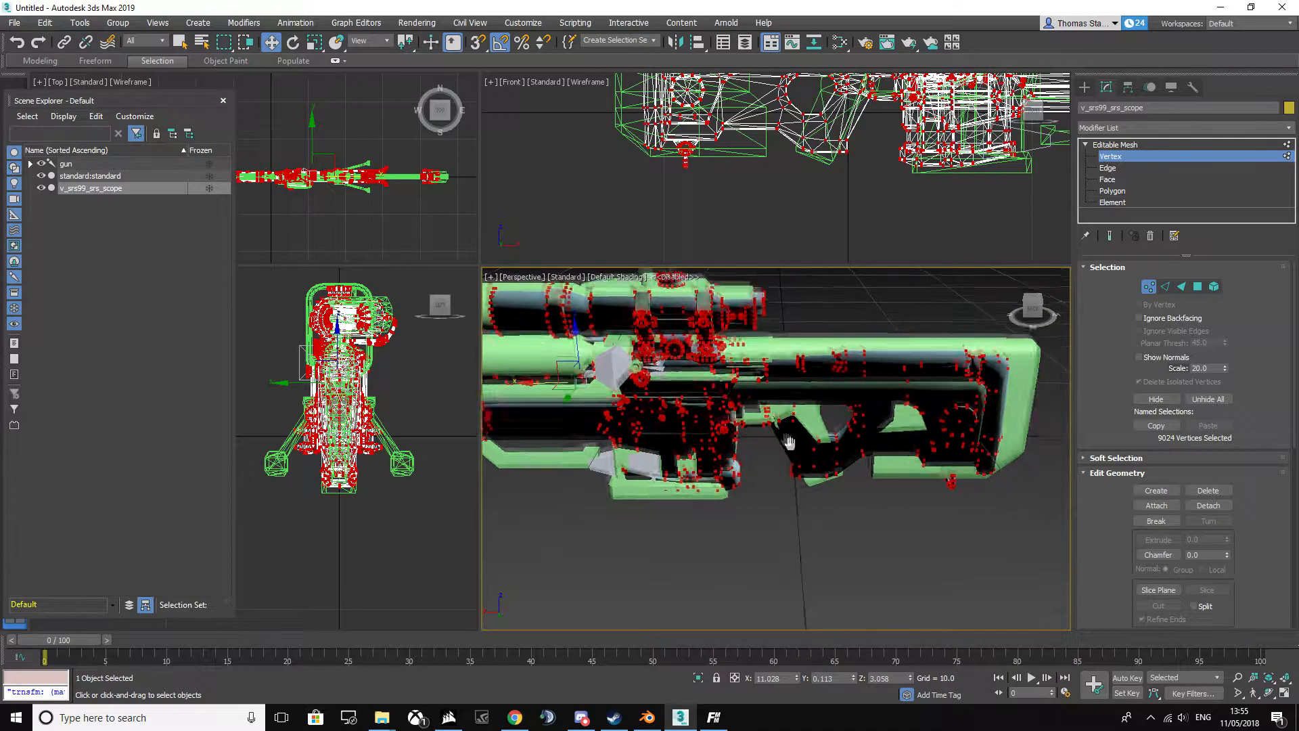
{"action": "scroll", "coordinate": [830, 479], "scroll_direction": "down", "scroll_amount": 8}
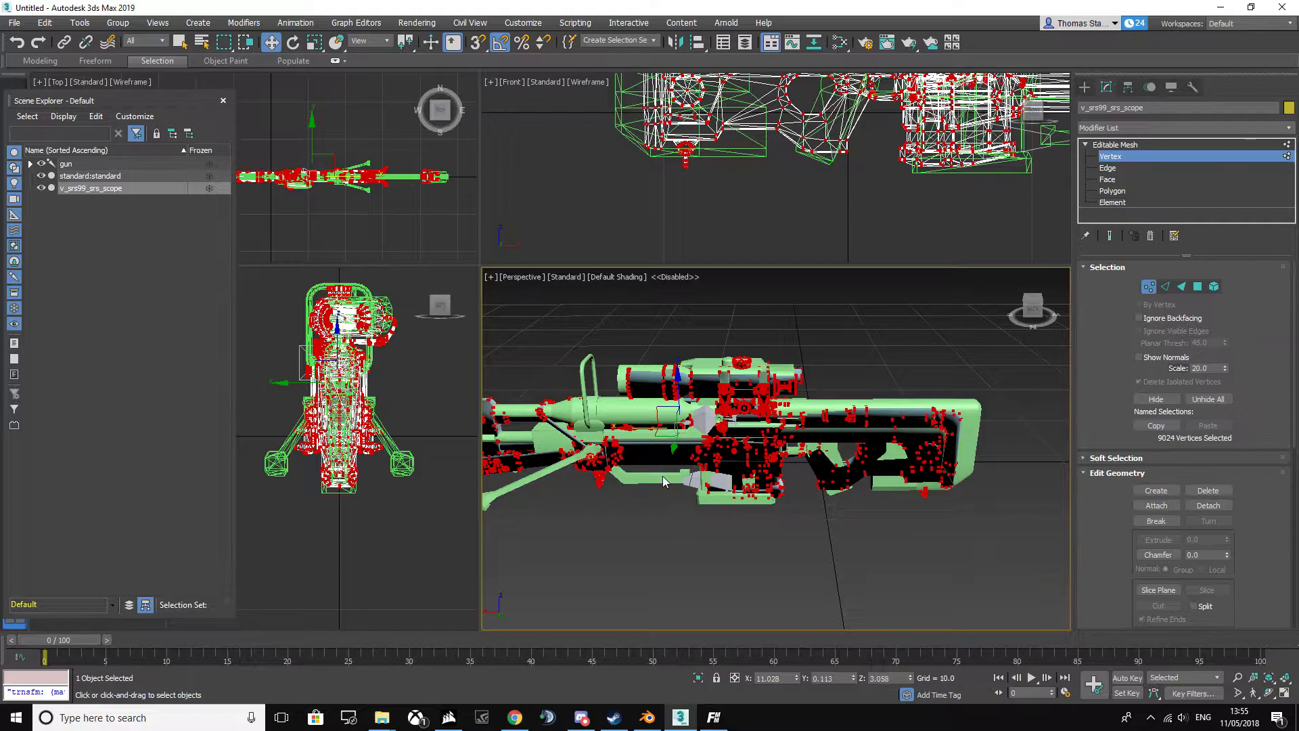
{"action": "scroll", "coordinate": [664, 482], "scroll_direction": "up", "scroll_amount": 4}
{"action": "scroll", "coordinate": [657, 475], "scroll_direction": "down", "scroll_amount": 4}
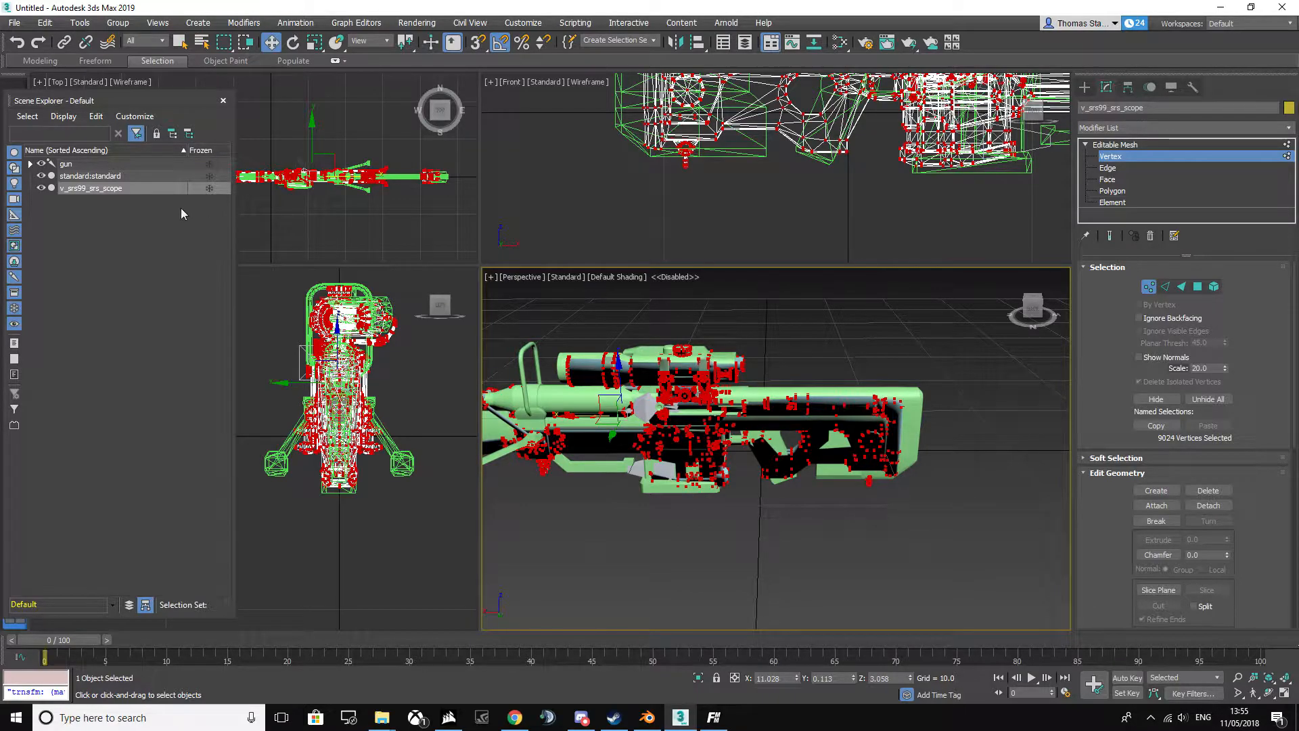
{"action": "left_click", "coordinate": [314, 42]}
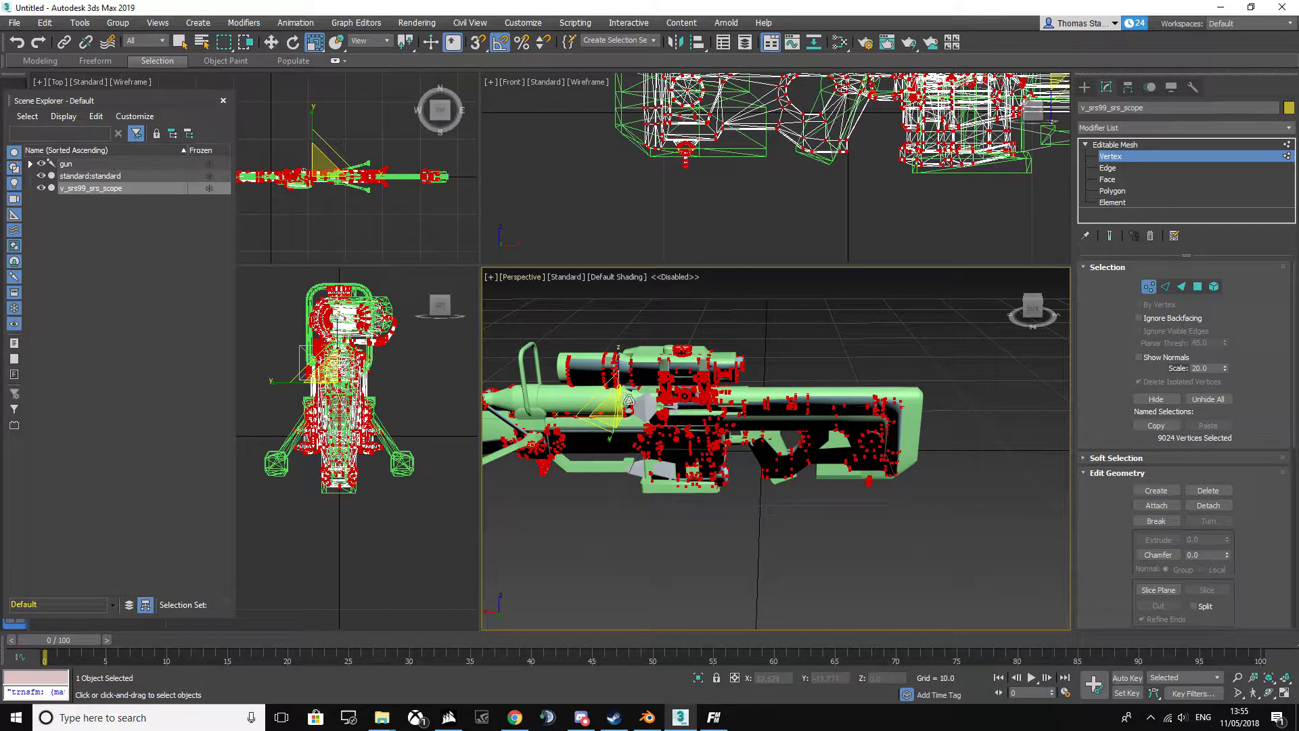
{"action": "left_click_drag", "start_coordinate": [612, 408], "coordinate": [610, 394]}
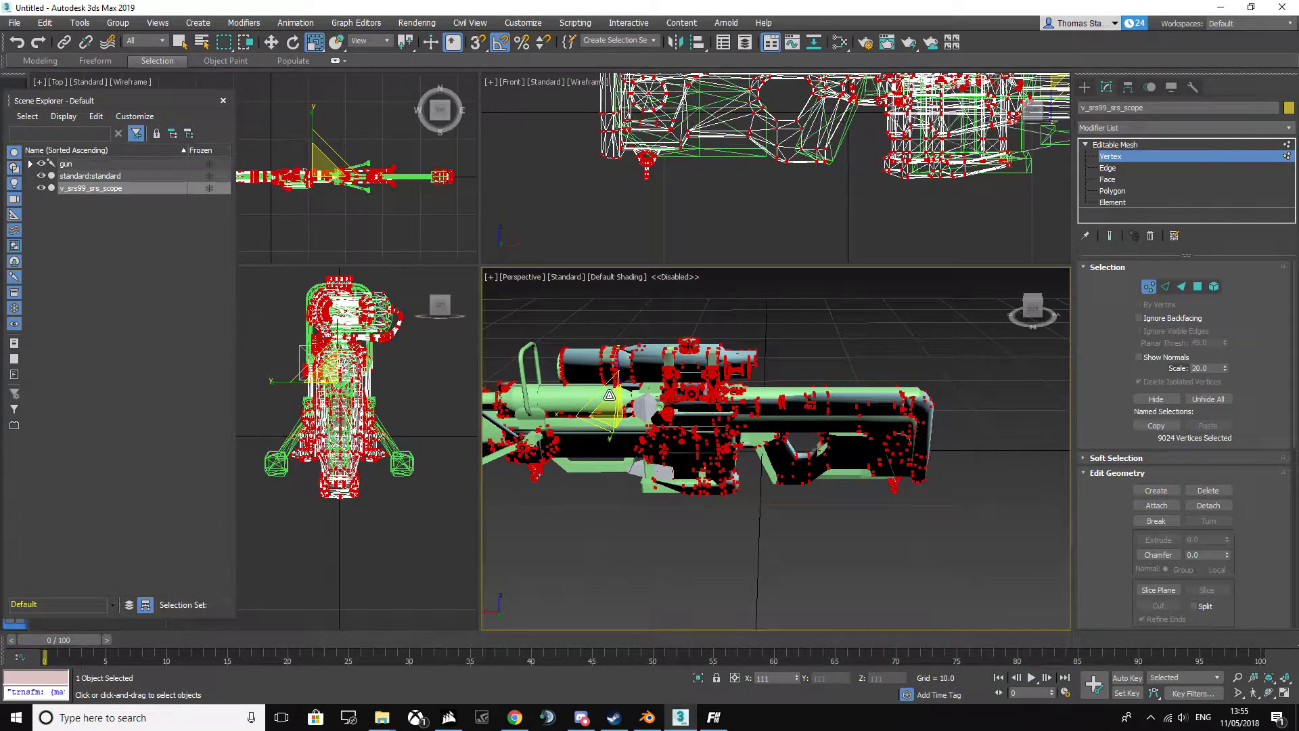
- Shift the selected vertices along X by about 0.58 and check the fit around the magazine and grip
{"action": "left_click", "coordinate": [267, 44]}
{"action": "left_click_drag", "start_coordinate": [581, 413], "coordinate": [573, 412]}
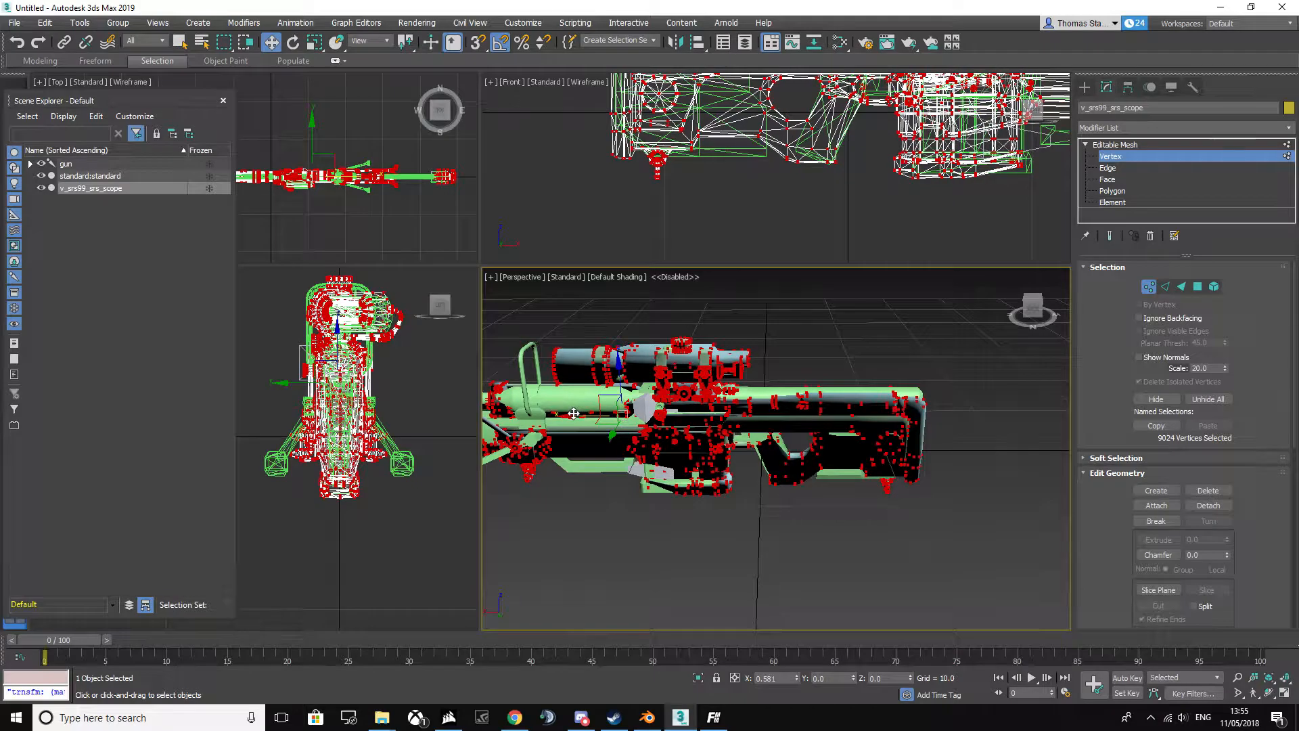
{"action": "scroll", "coordinate": [846, 504], "scroll_direction": "up", "scroll_amount": 5}
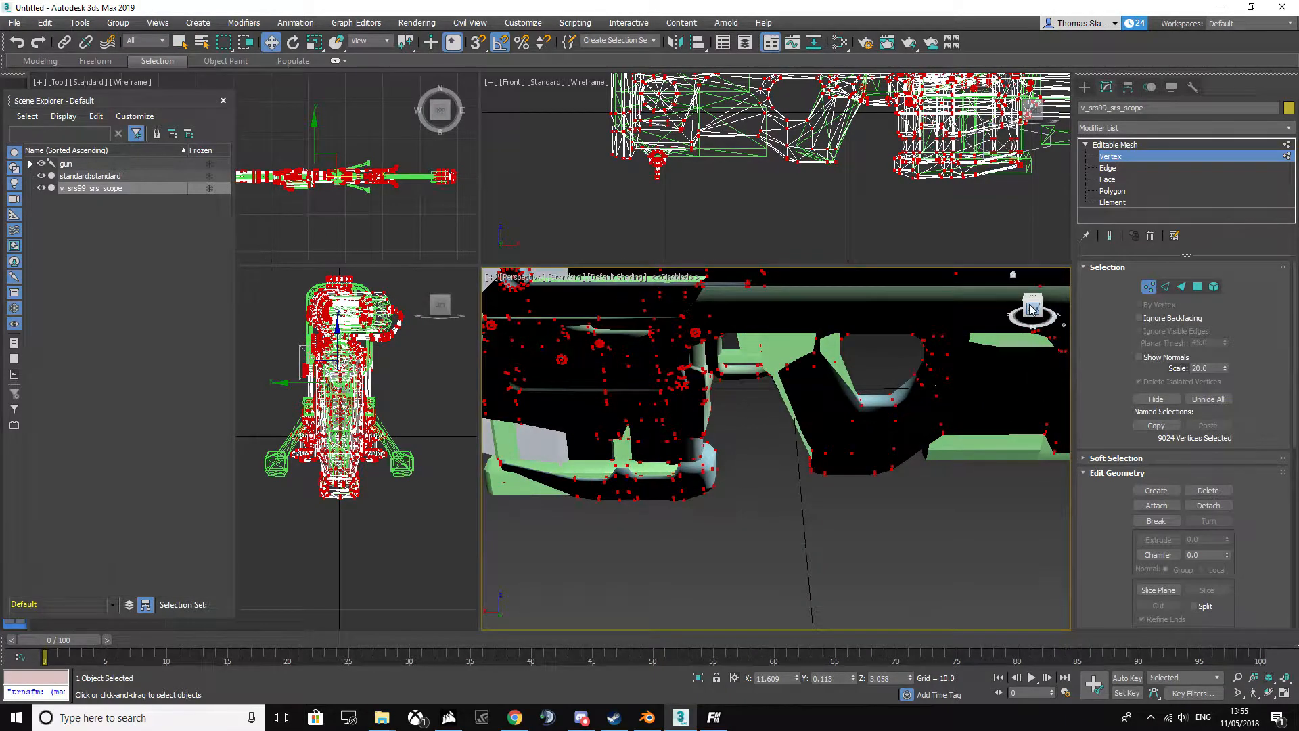
{"action": "scroll", "coordinate": [989, 324], "scroll_direction": "up", "scroll_amount": 2}
{"action": "scroll", "coordinate": [803, 444], "scroll_direction": "down", "scroll_amount": 4}
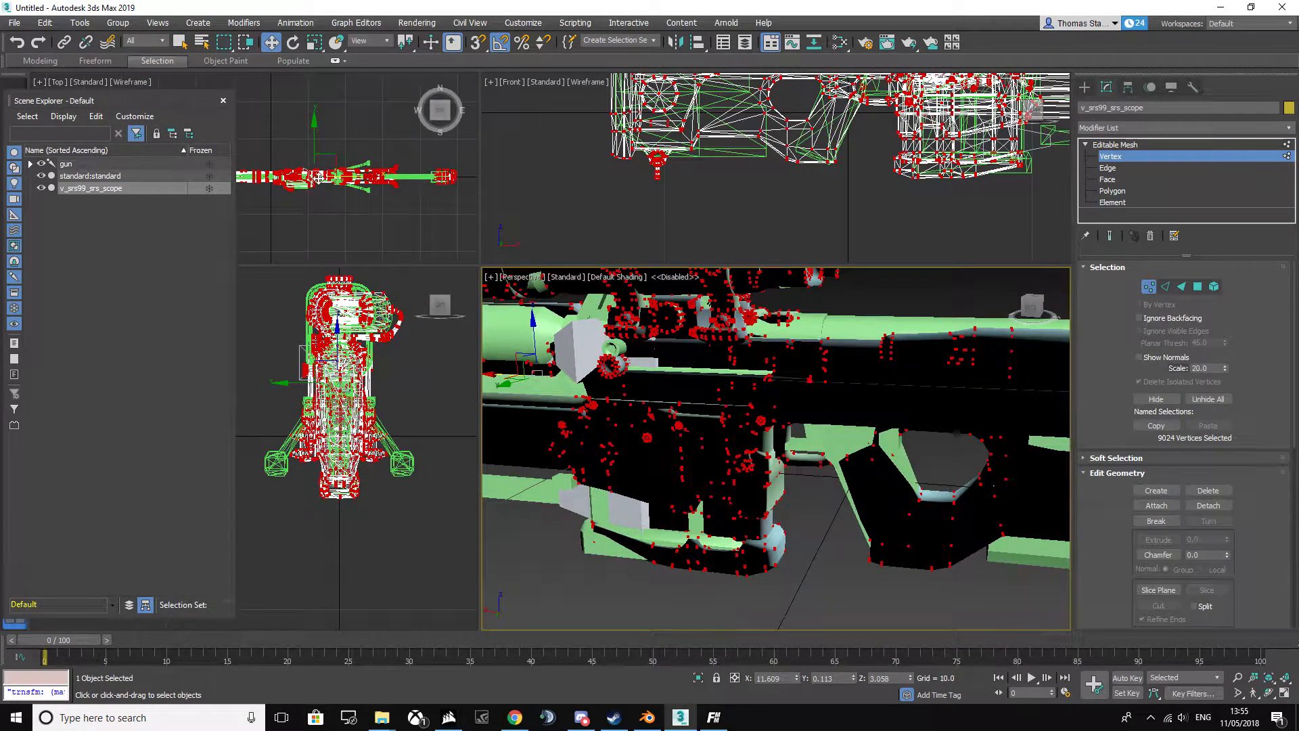
- Shift the selected vertices along X to about 12.11 and return to whole-object level of the imported rifle's editable mesh
{"action": "mouse_move", "coordinate": [495, 377]}
{"action": "left_mouse_down"}
{"action": "mouse_move", "coordinate": [479, 375]}
{"action": "mouse_move", "coordinate": [491, 402]}
{"action": "left_mouse_up"}
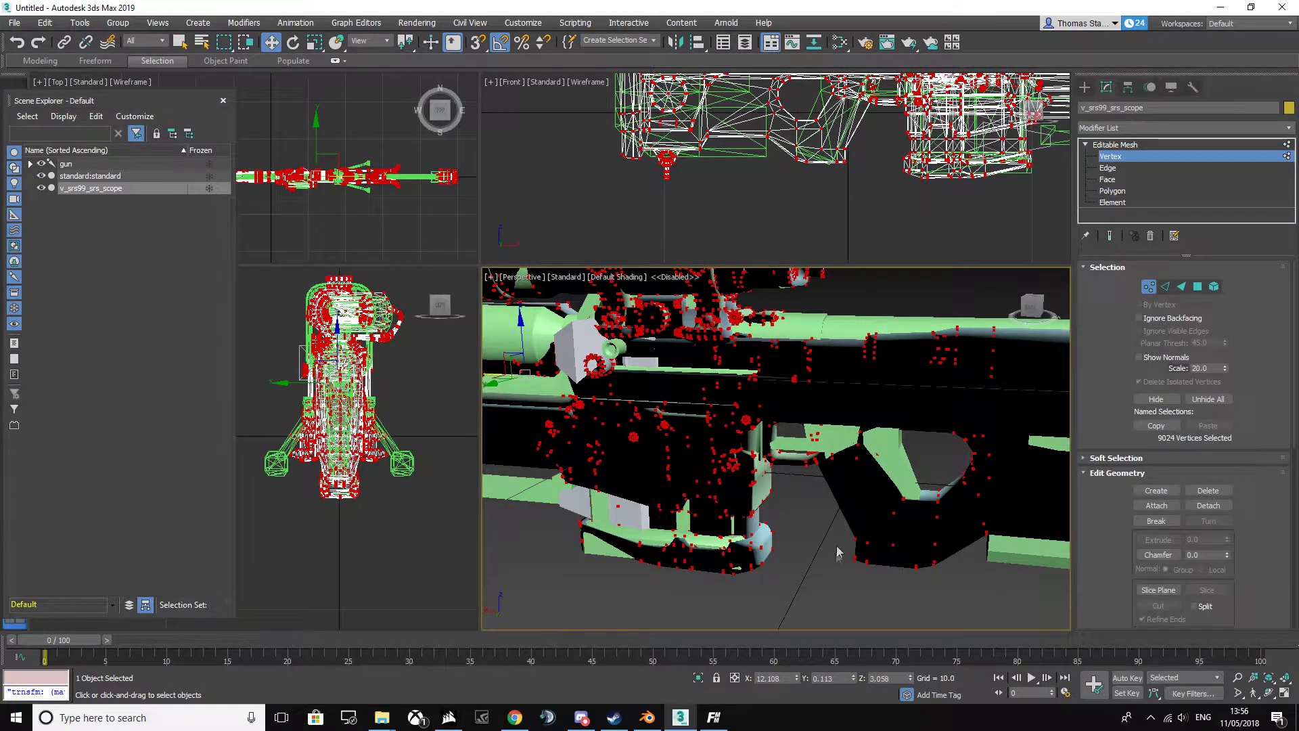
{"action": "scroll", "coordinate": [903, 433], "scroll_direction": "down", "scroll_amount": 5}
{"action": "scroll", "coordinate": [903, 433], "scroll_direction": "up", "scroll_amount": 5}
{"action": "scroll", "coordinate": [903, 434], "scroll_direction": "down", "scroll_amount": 4}
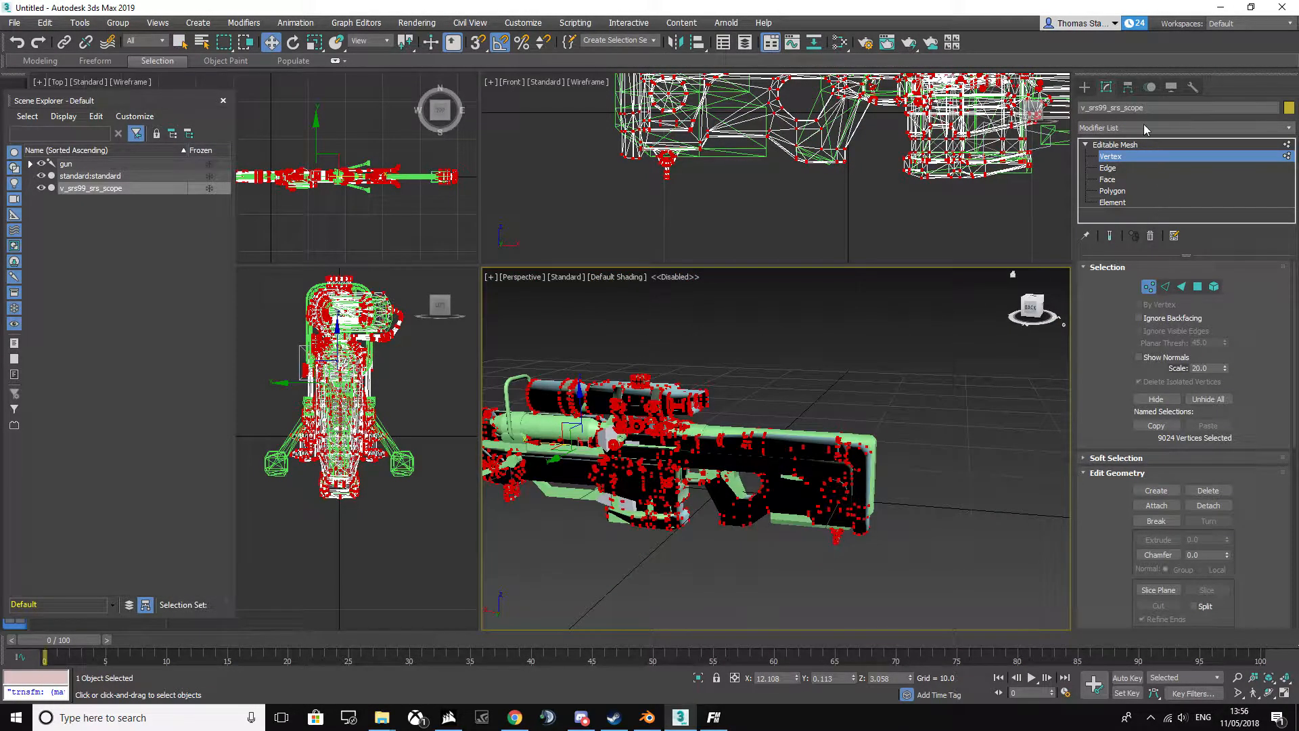
{"action": "left_click", "coordinate": [1135, 146]}
{"action": "middle_click_drag", "start_coordinate": [759, 379], "coordinate": [895, 397]}
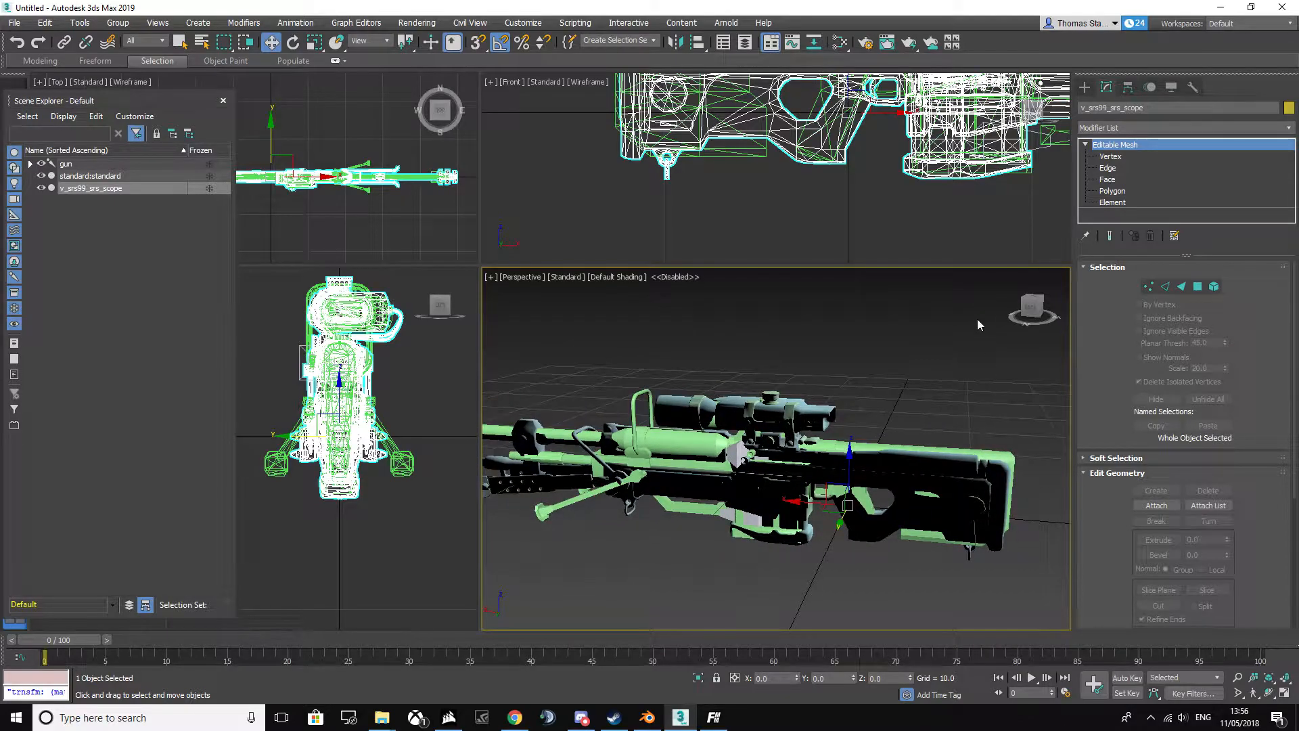
- Delete the original standard:standard mesh, keeping the gun bones and the imported rifle
{"action": "left_click_drag", "start_coordinate": [1025, 313], "coordinate": [964, 304]}
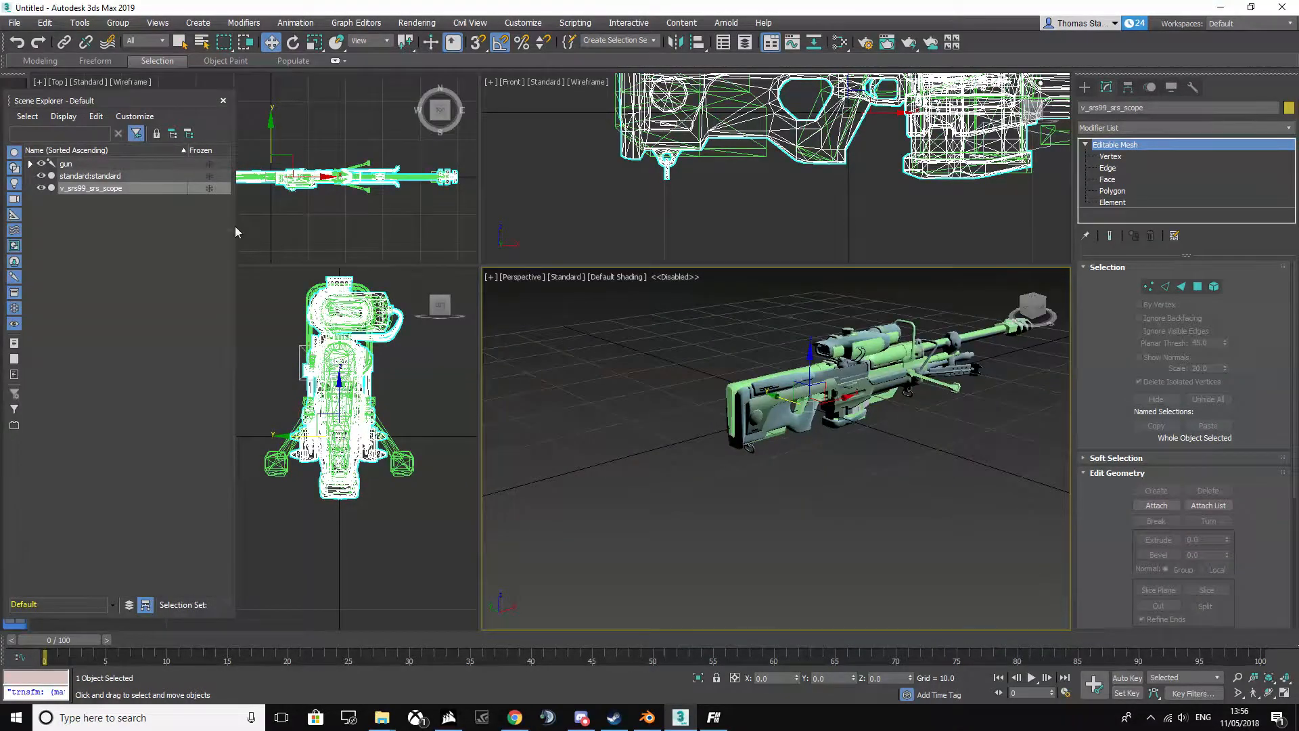
{"action": "left_click", "coordinate": [96, 168]}
{"action": "left_click", "coordinate": [110, 179]}
{"action": "key", "text": "Delete"}
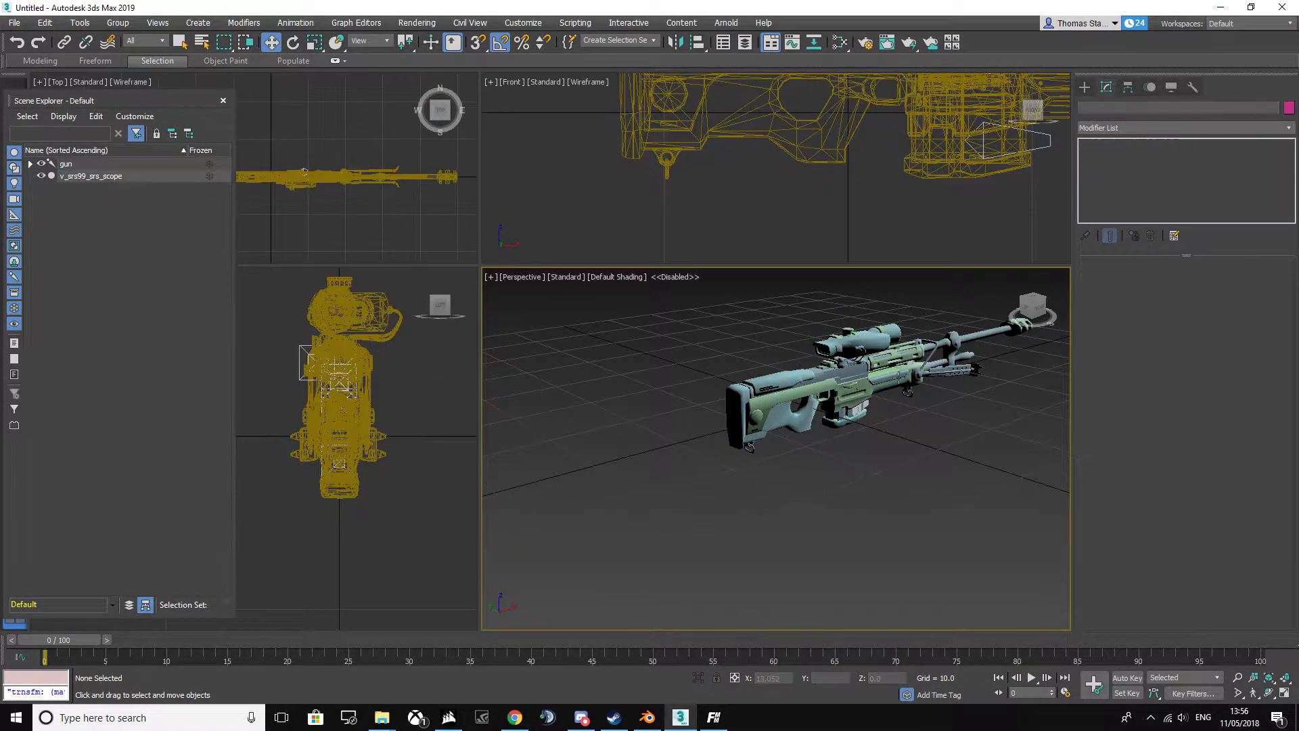
- Rename the v_srs99_srs_scope mesh to standard_standard
{"action": "left_click_drag", "start_coordinate": [1035, 308], "coordinate": [884, 387]}
{"action": "scroll", "coordinate": [884, 387], "scroll_direction": "up", "scroll_amount": 5}
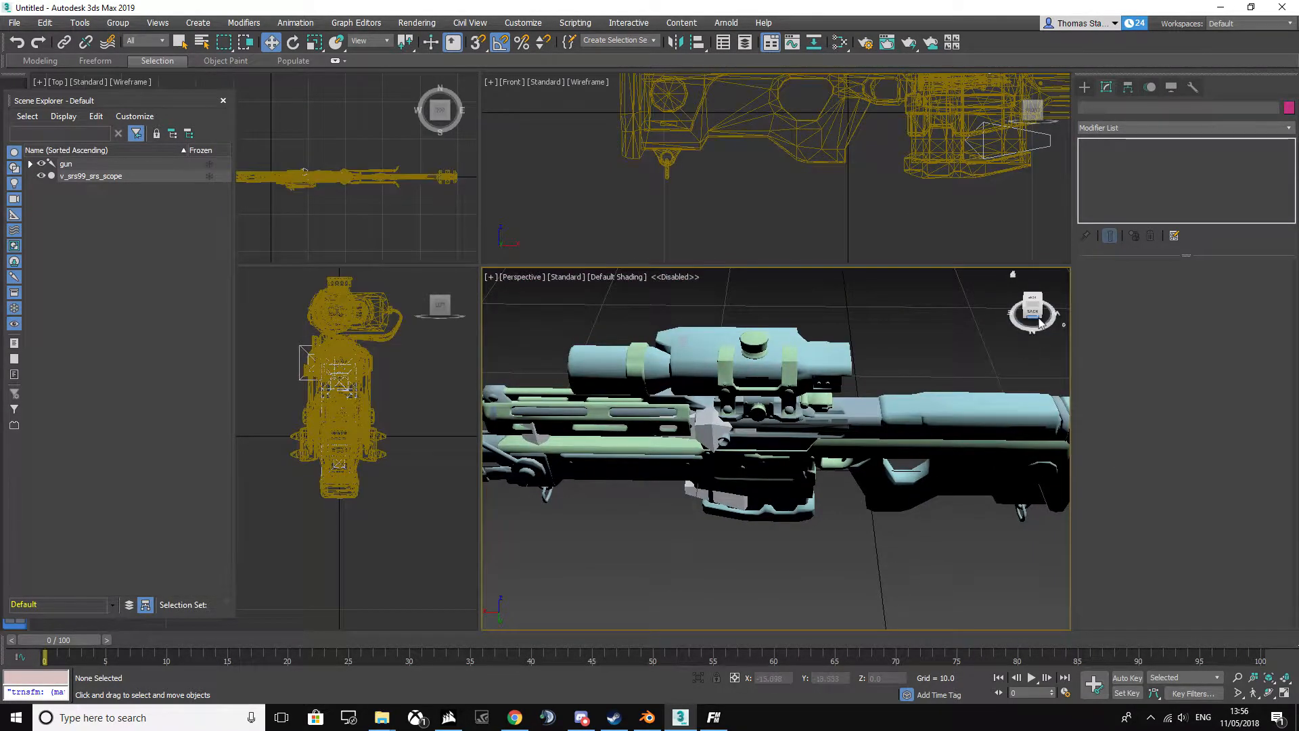
{"action": "left_click", "coordinate": [95, 176]}
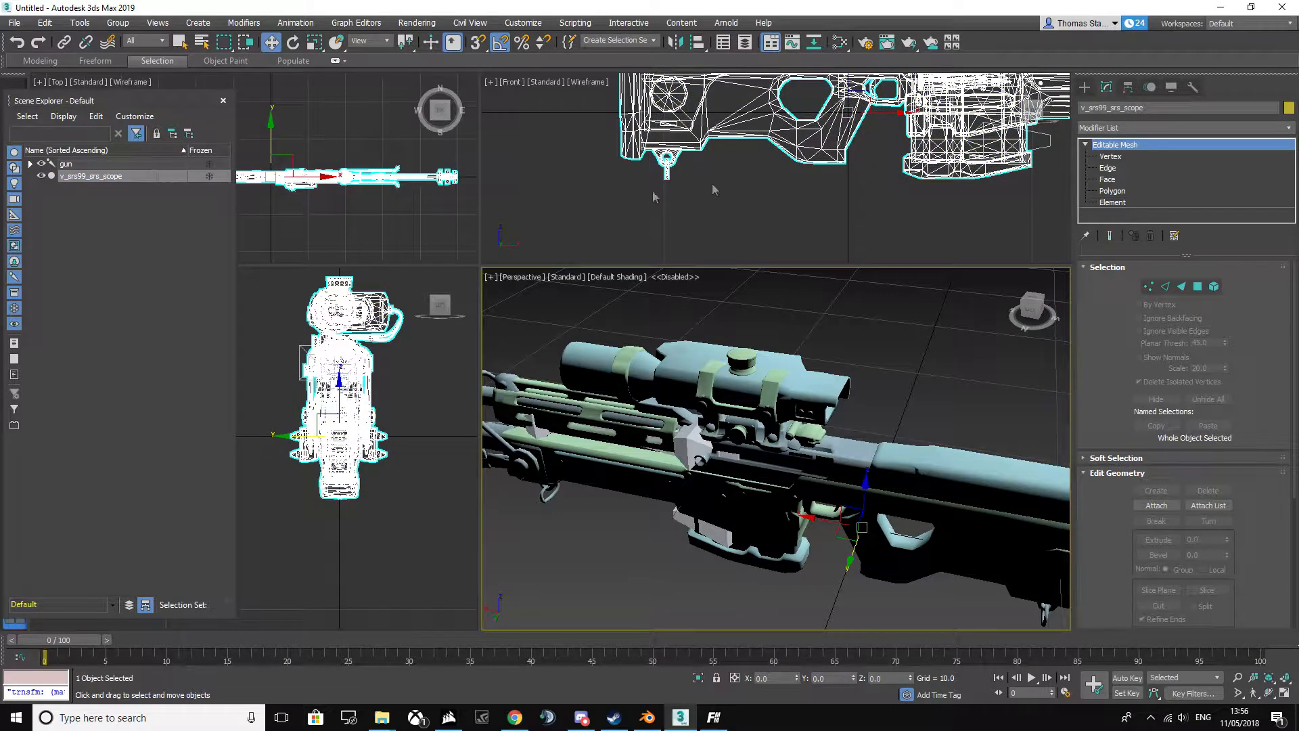
{"action": "left_click", "coordinate": [1141, 108]}
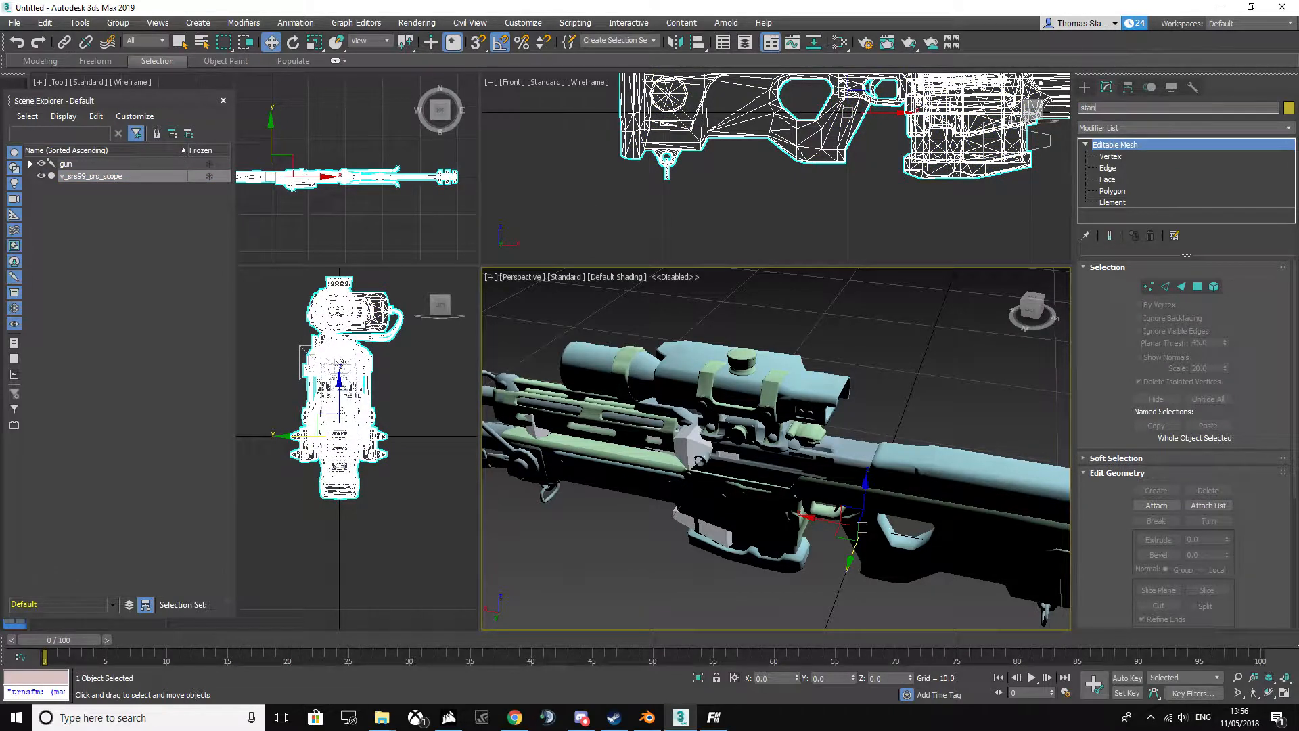
{"action": "type", "text": "standard_standard"}
{"action": "key", "text": "Return"}
- Examine the rifle mesh from the side, rear and close up to compare its parts with the bone positions
{"action": "scroll", "coordinate": [670, 416], "scroll_direction": "down", "scroll_amount": 5}
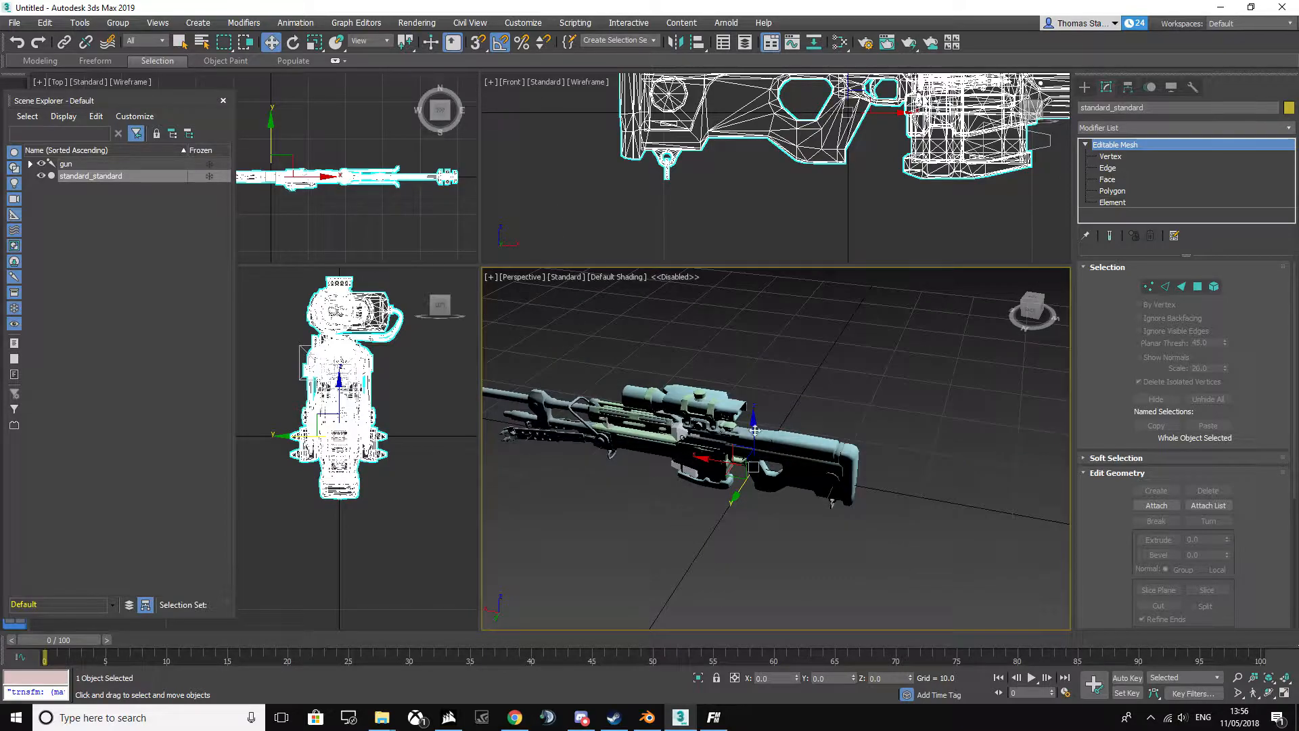
{"action": "mouse_move", "coordinate": [1033, 308]}
{"action": "left_mouse_down"}
{"action": "mouse_move", "coordinate": [1051, 310]}
{"action": "mouse_move", "coordinate": [1033, 308]}
{"action": "left_mouse_up"}
{"action": "left_click_drag", "start_coordinate": [662, 427], "coordinate": [680, 425]}
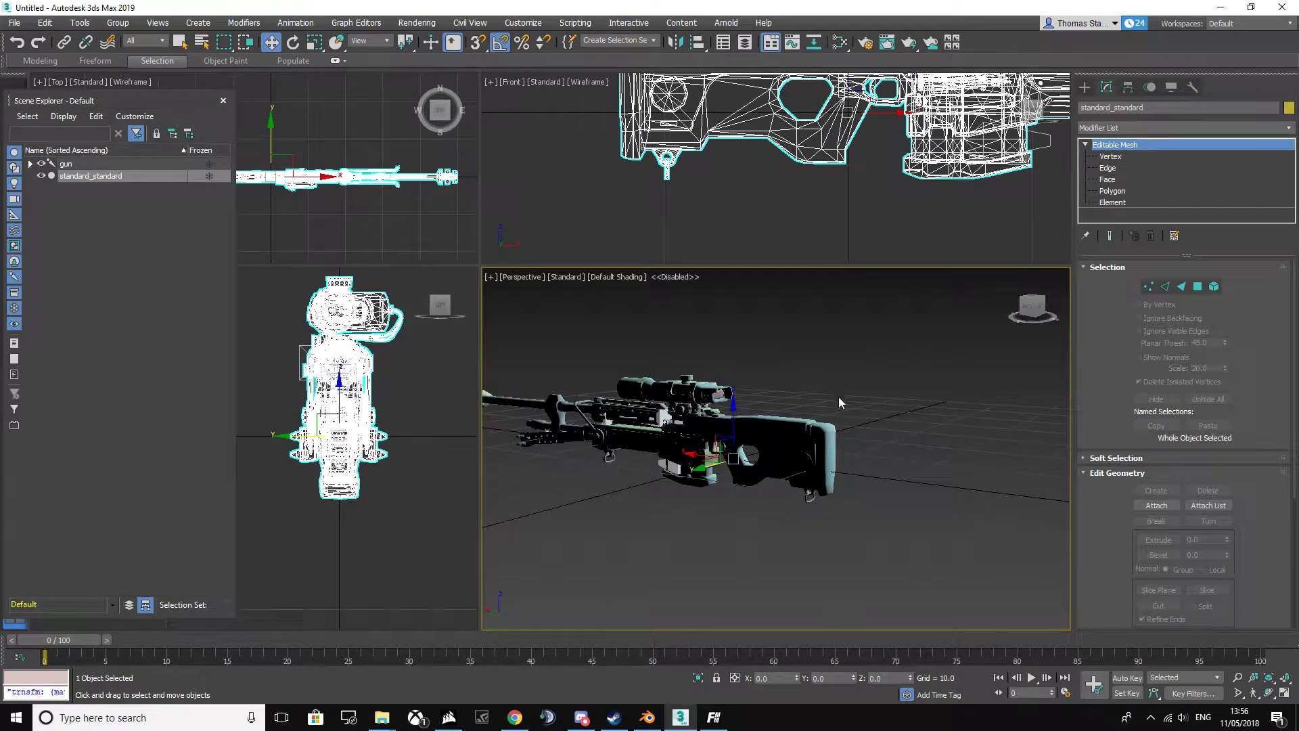
{"action": "middle_click_drag", "start_coordinate": [839, 397], "coordinate": [974, 408]}
{"action": "left_click_drag", "start_coordinate": [1024, 308], "coordinate": [739, 430]}
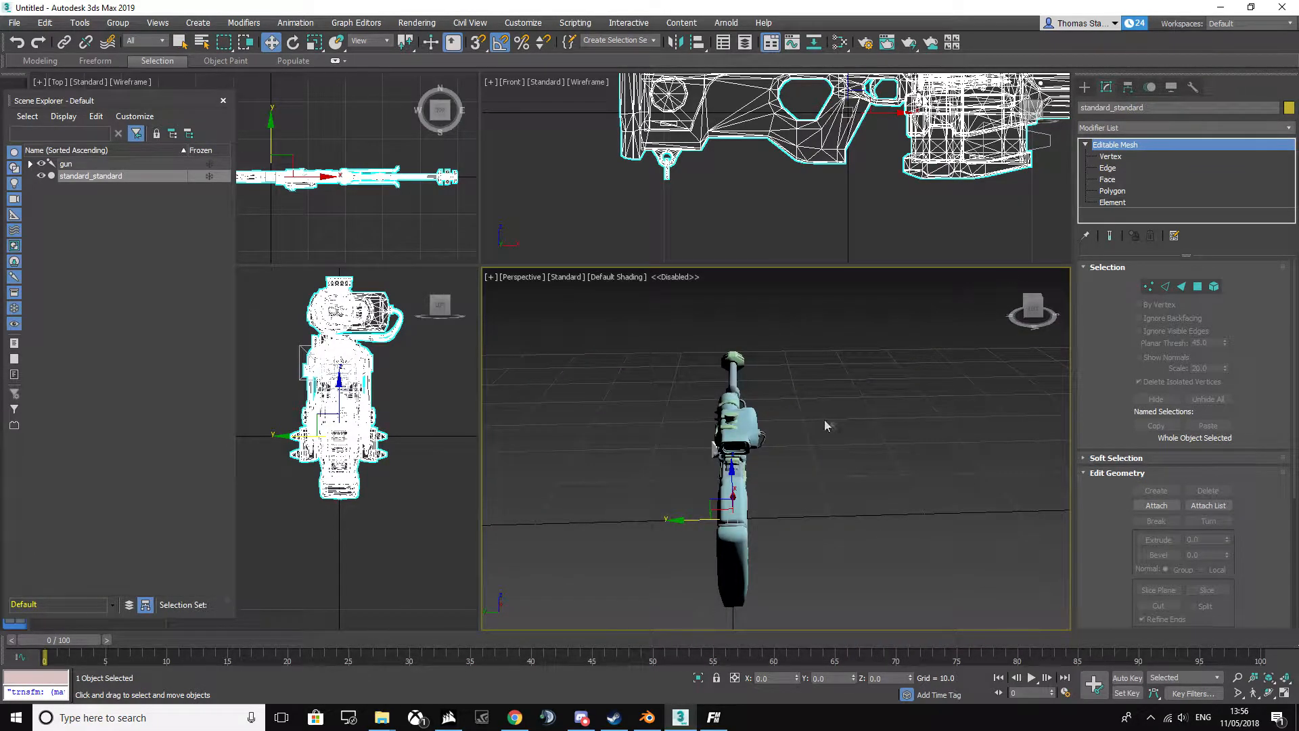
{"action": "middle_click_drag", "start_coordinate": [824, 419], "coordinate": [866, 363]}
{"action": "left_click_drag", "start_coordinate": [1032, 308], "coordinate": [1135, 320]}
{"action": "middle_click_drag", "start_coordinate": [833, 403], "coordinate": [787, 403]}
{"action": "scroll", "coordinate": [827, 404], "scroll_direction": "up", "scroll_amount": 5}
{"action": "scroll", "coordinate": [849, 413], "scroll_direction": "down", "scroll_amount": 3}
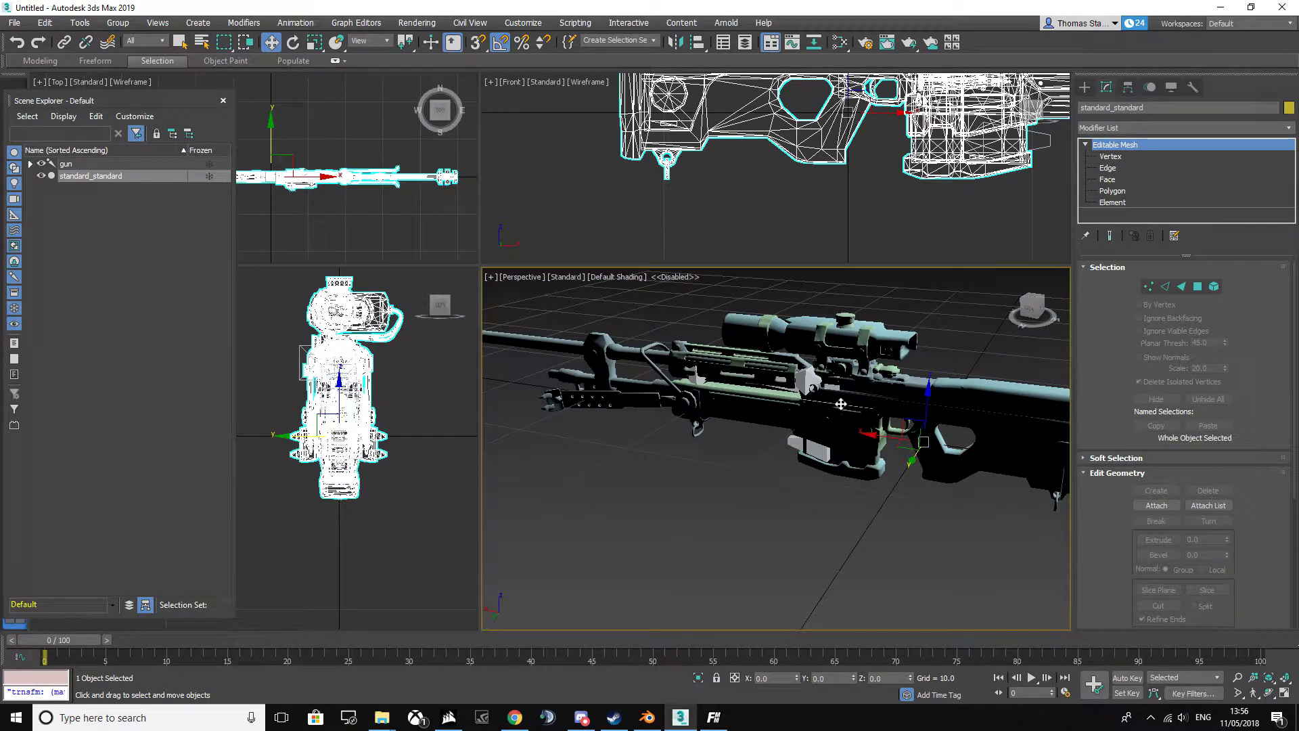
{"action": "scroll", "coordinate": [840, 404], "scroll_direction": "up", "scroll_amount": 8}
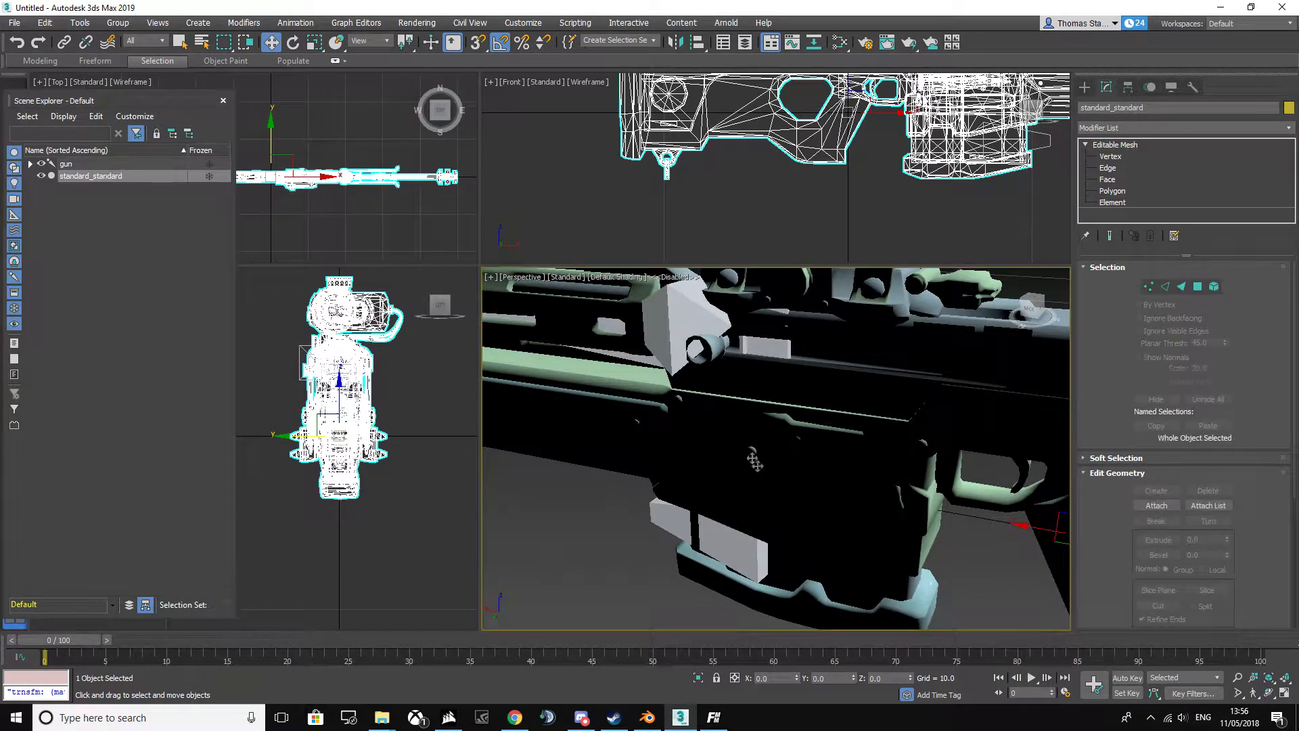
{"action": "scroll", "coordinate": [760, 470], "scroll_direction": "down", "scroll_amount": 6}
- Apply a Skin modifier to the standard_standard mesh
{"action": "left_click", "coordinate": [1107, 146]}
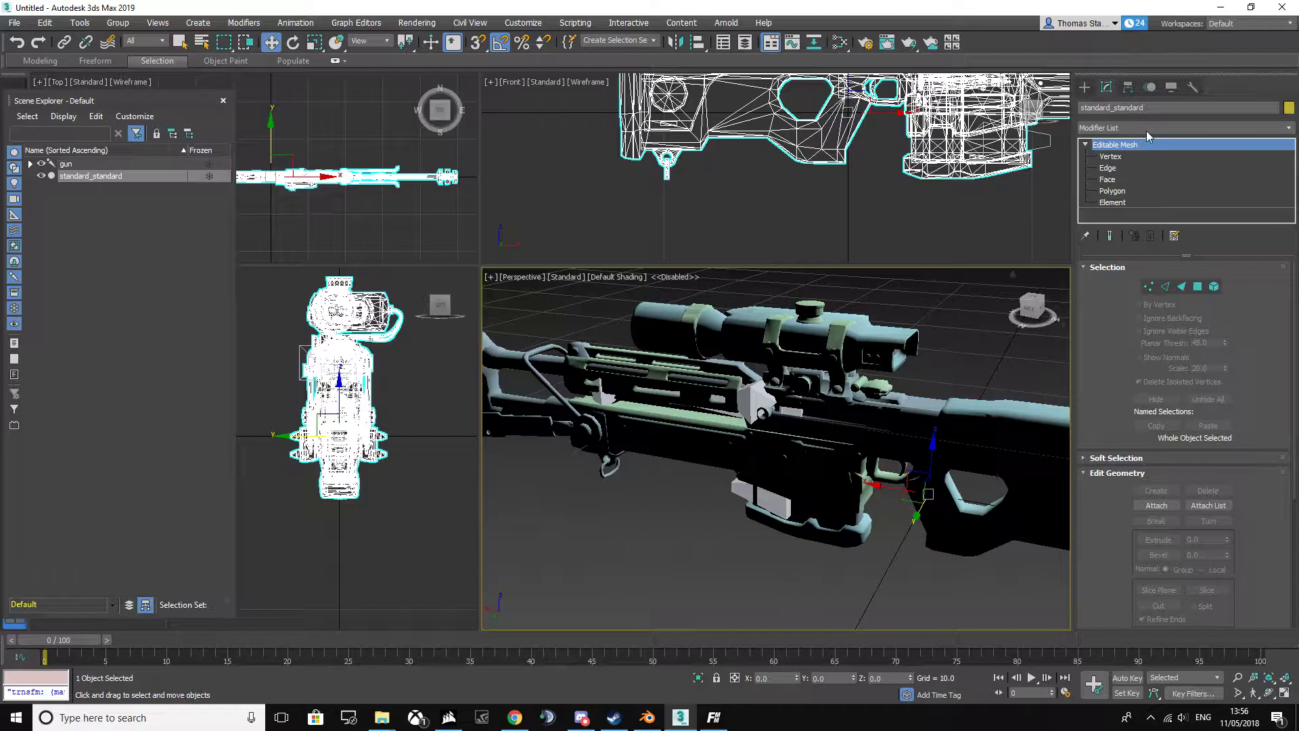
{"action": "left_click", "coordinate": [1104, 128]}
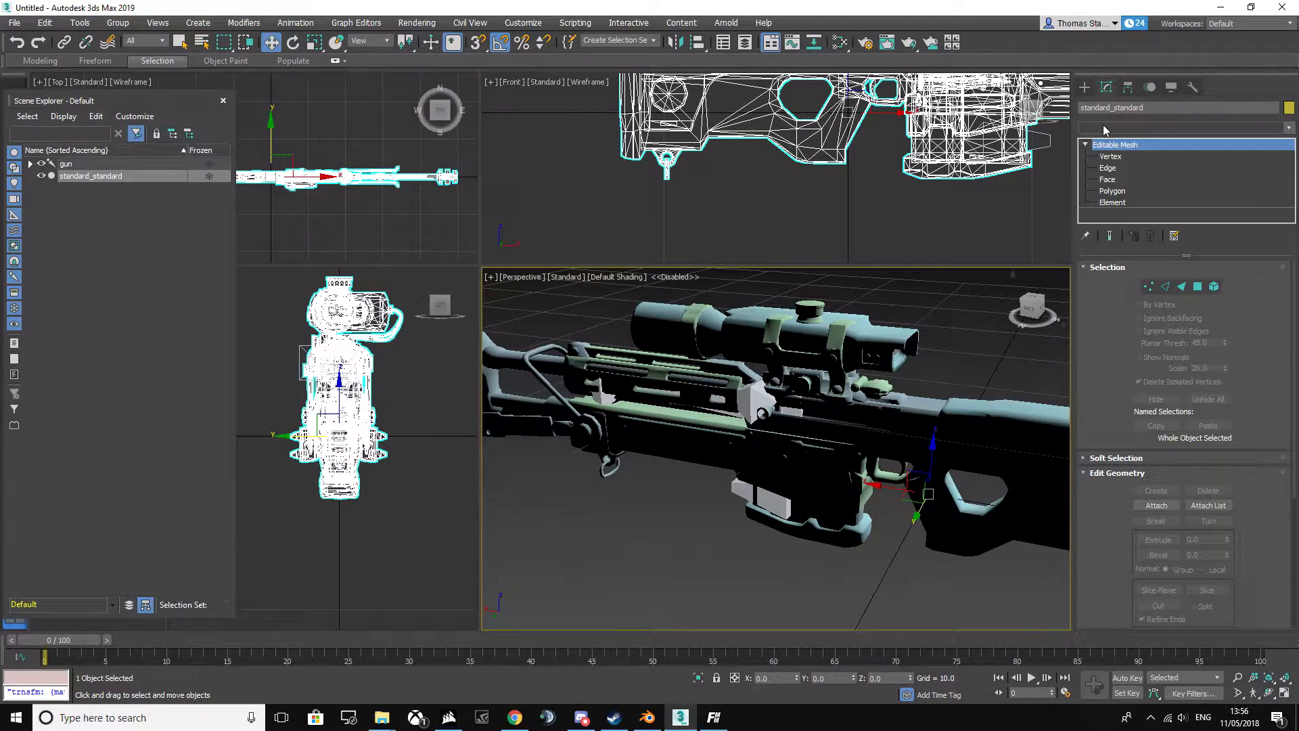
{"action": "type", "text": "skin"}
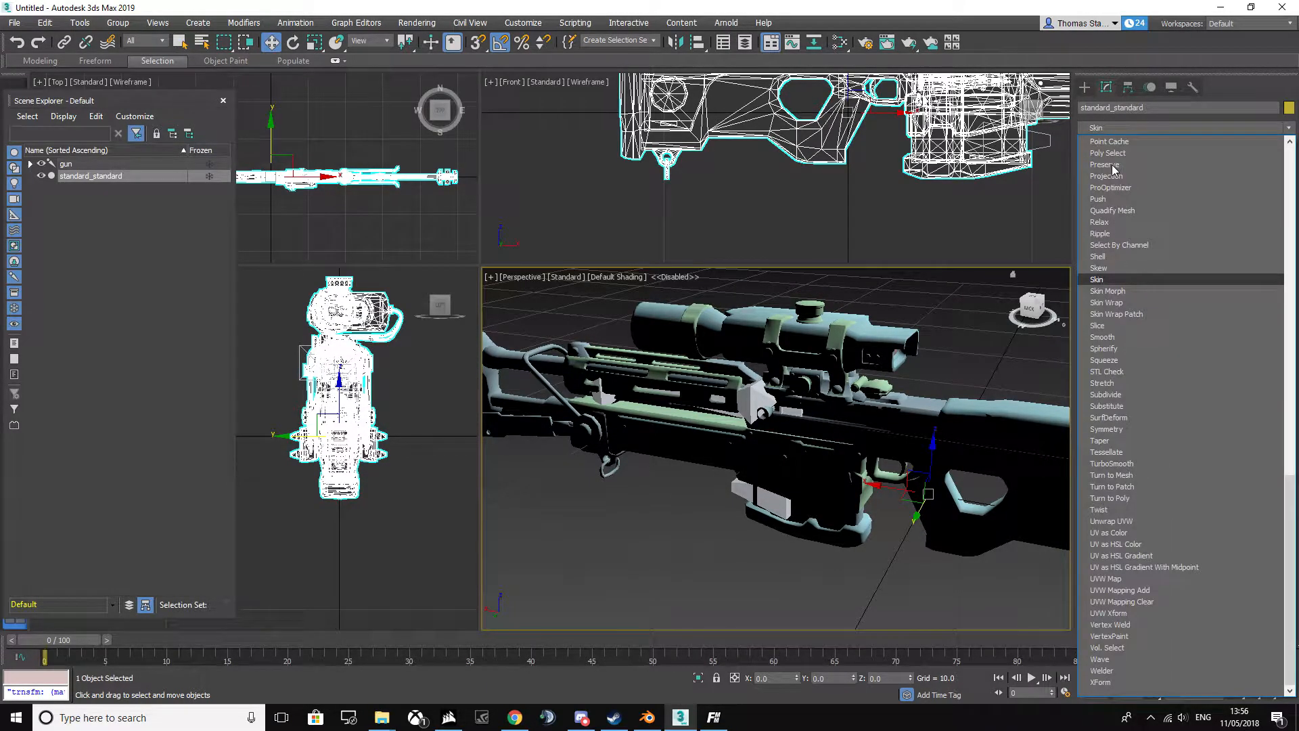
{"action": "key", "text": "Return"}
{"action": "left_click", "coordinate": [1098, 144]}
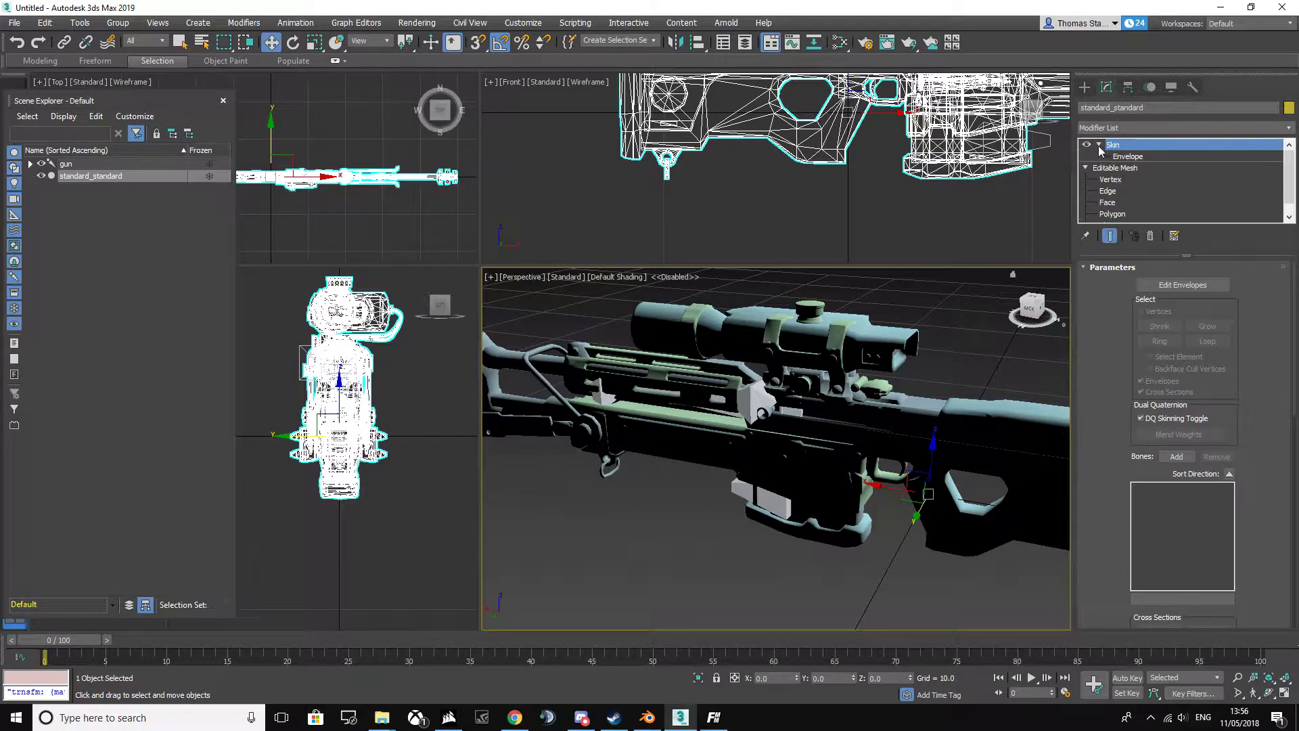
{"action": "left_click", "coordinate": [1152, 156]}
{"action": "left_click", "coordinate": [1177, 457]}
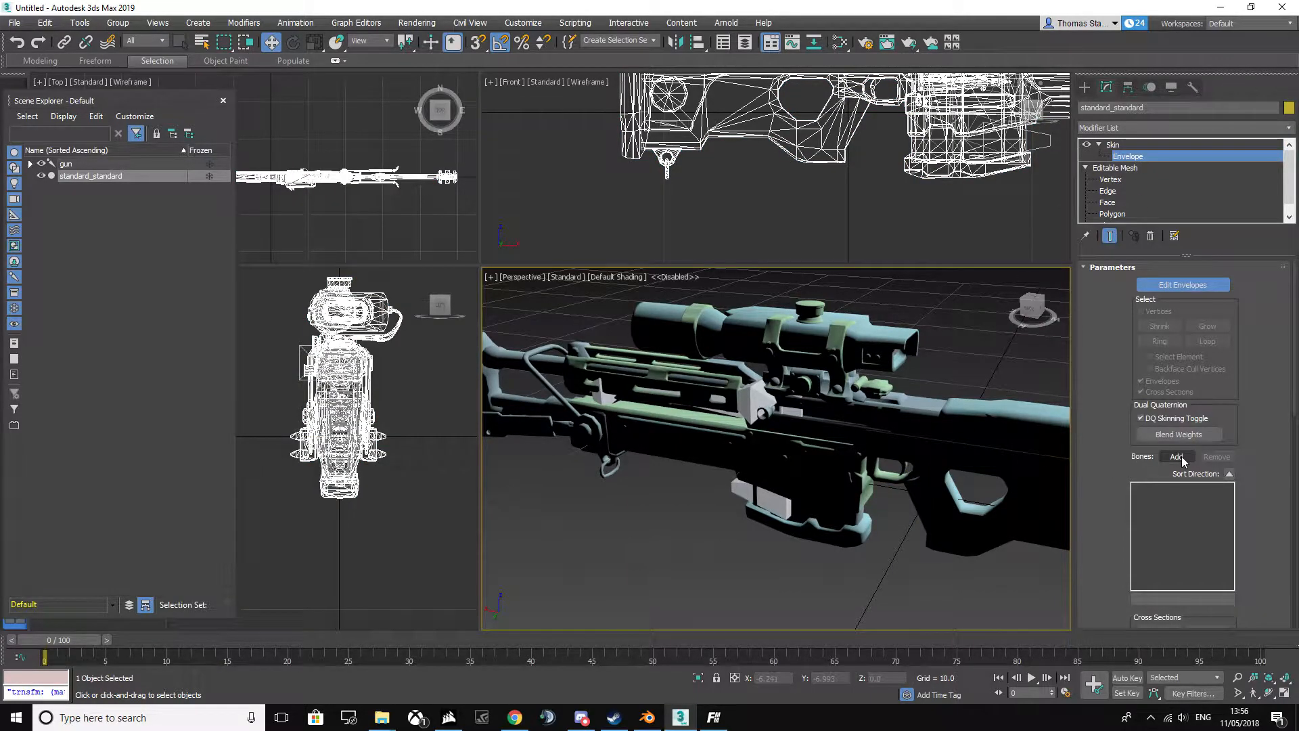
{"action": "left_click", "coordinate": [12, 95]}
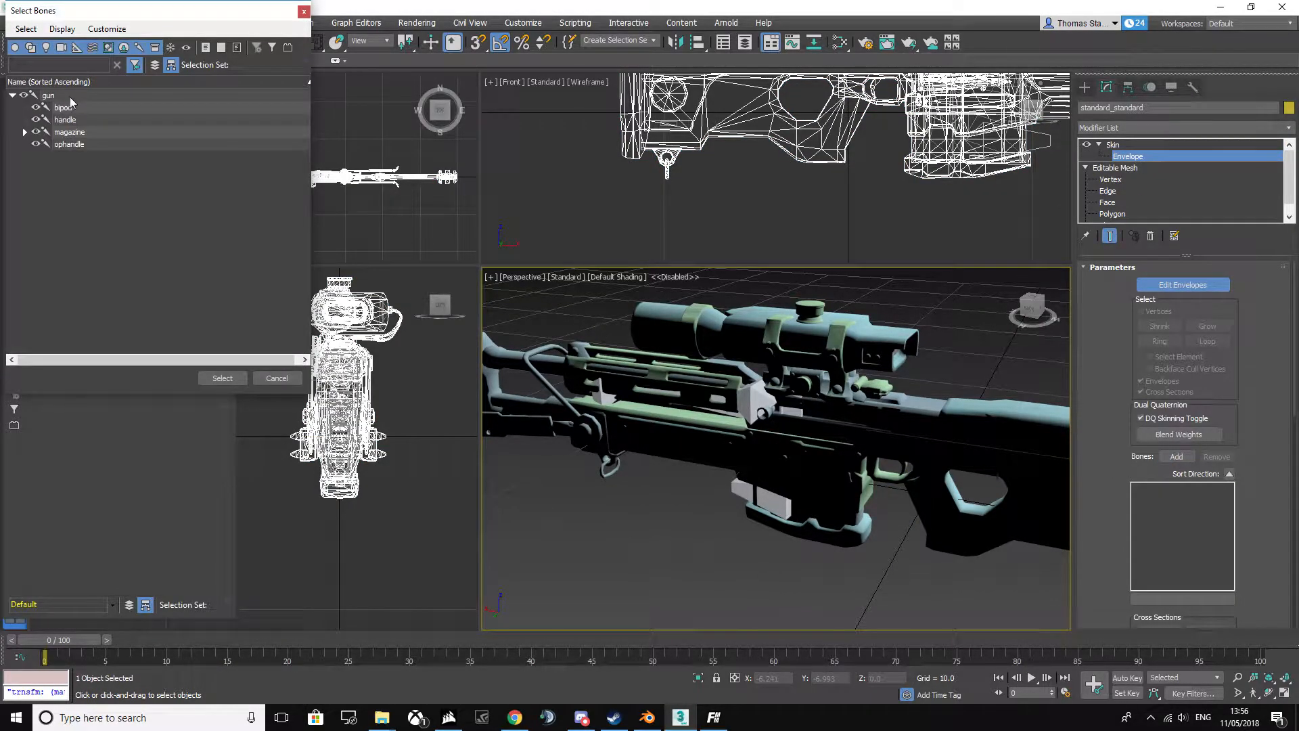
{"action": "left_click", "coordinate": [70, 96]}
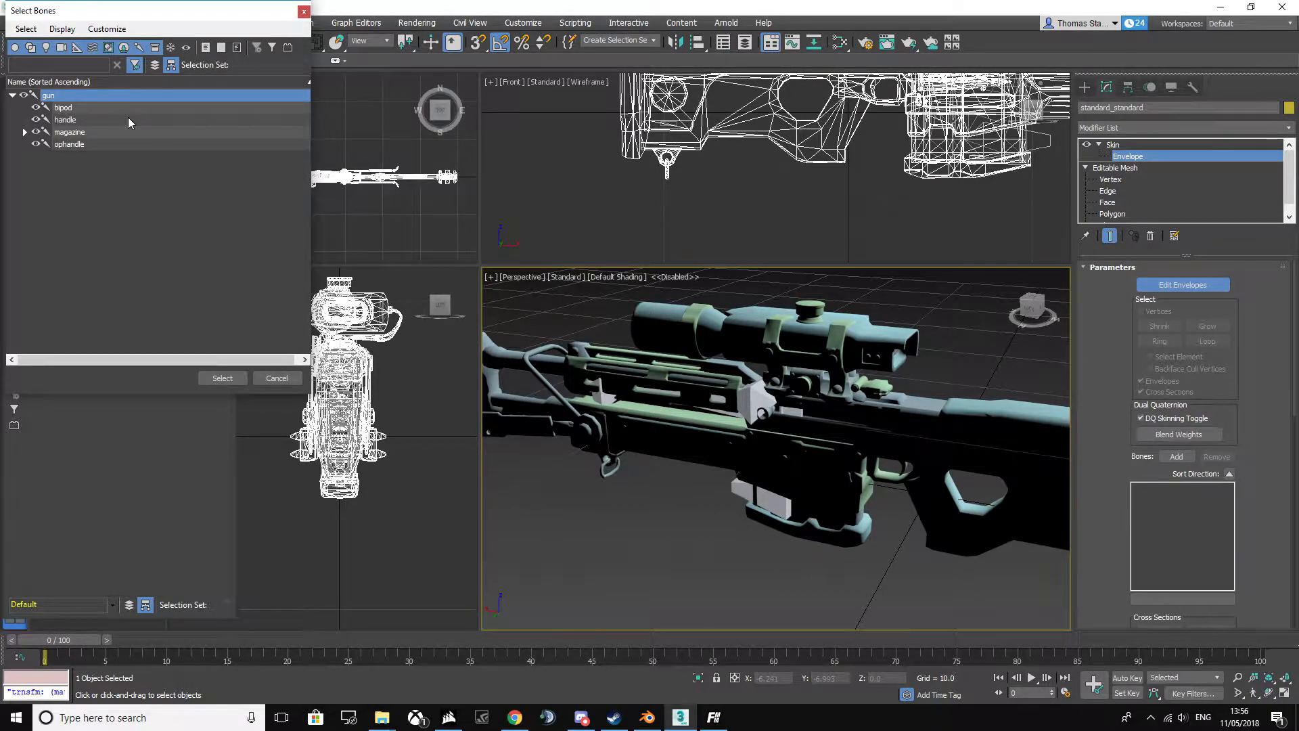
{"action": "left_click", "coordinate": [66, 120]}
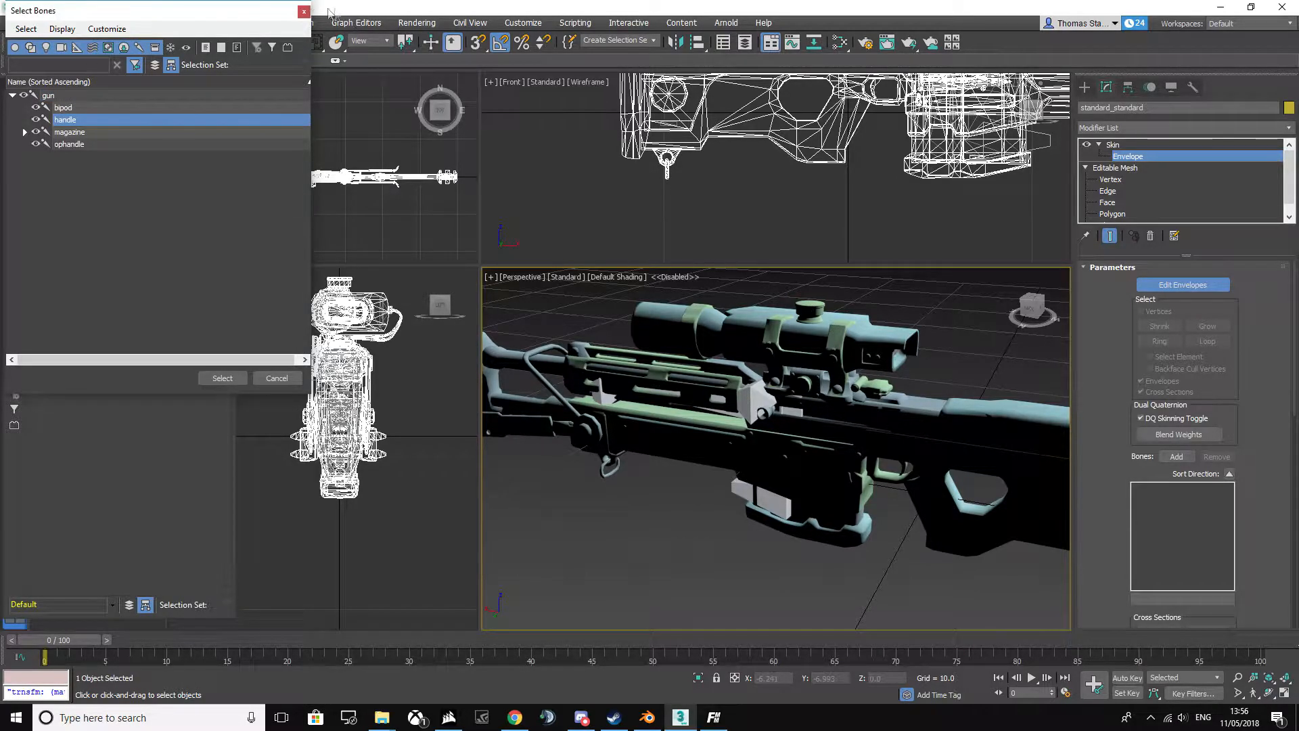
{"action": "left_click", "coordinate": [304, 12]}
- Select the handle bone under gun, try moving it upward to check its place on the rifle, and undo the move
{"action": "middle_click_drag", "start_coordinate": [681, 400], "coordinate": [756, 400]}
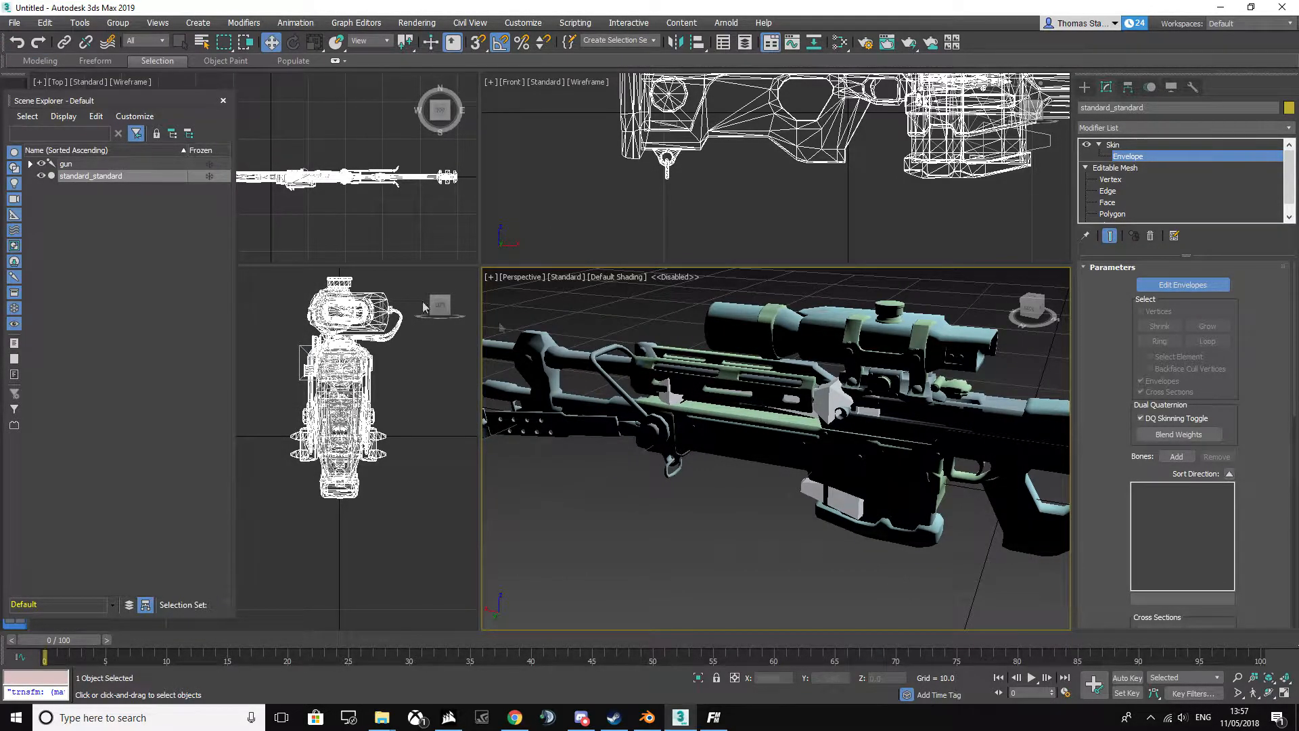
{"action": "left_click", "coordinate": [30, 164]}
{"action": "left_click", "coordinate": [85, 188]}
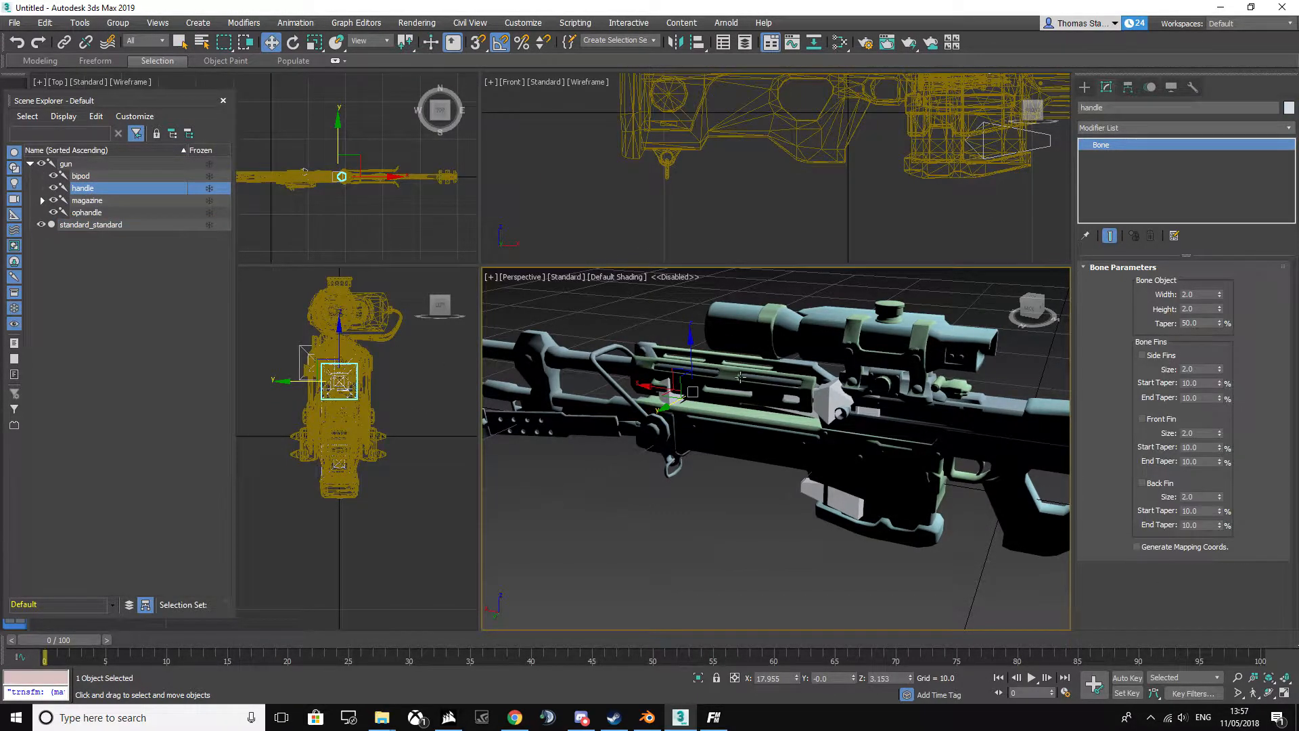
{"action": "middle_click_drag", "start_coordinate": [697, 446], "coordinate": [762, 455]}
{"action": "left_click_drag", "start_coordinate": [1028, 309], "coordinate": [1060, 339]}
{"action": "left_click_drag", "start_coordinate": [750, 355], "coordinate": [747, 270]}
{"action": "middle_click_drag", "start_coordinate": [824, 342], "coordinate": [726, 406]}
{"action": "left_click_drag", "start_coordinate": [1033, 311], "coordinate": [1013, 279]}
{"action": "key", "text": "ctrl+z"}
{"action": "middle_click_drag", "start_coordinate": [836, 373], "coordinate": [760, 333]}
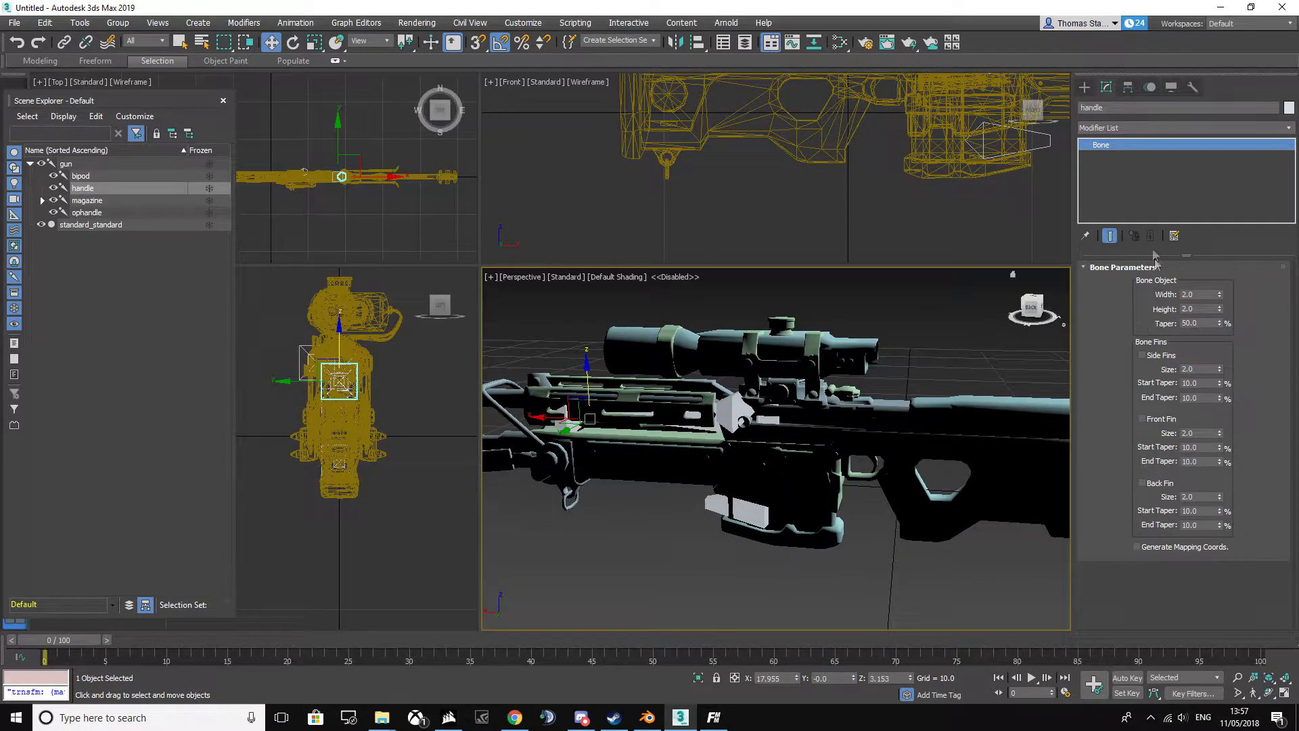
- Add the gun, magazine and ophandle bones to the Skin modifier of the standard_standard mesh
{"action": "left_click", "coordinate": [72, 236]}
{"action": "left_click", "coordinate": [90, 225]}
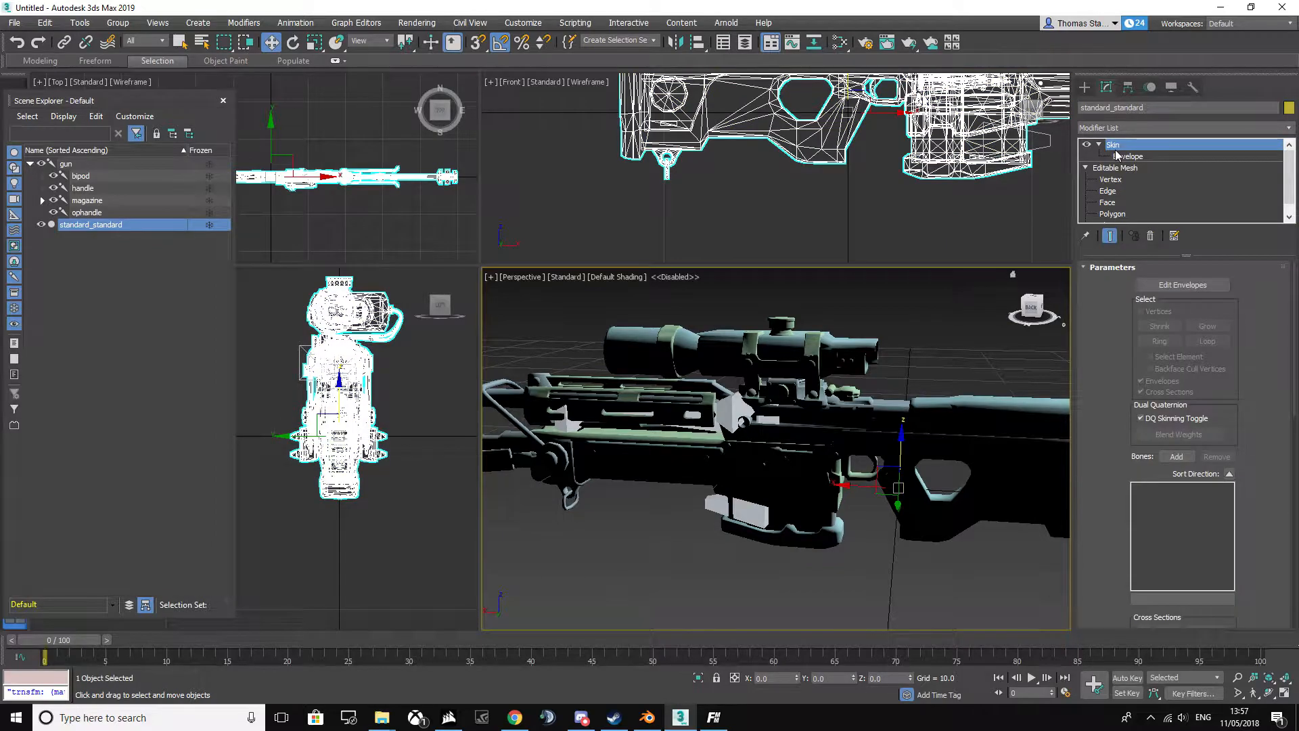
{"action": "left_click", "coordinate": [1128, 156]}
{"action": "left_click", "coordinate": [1177, 459]}
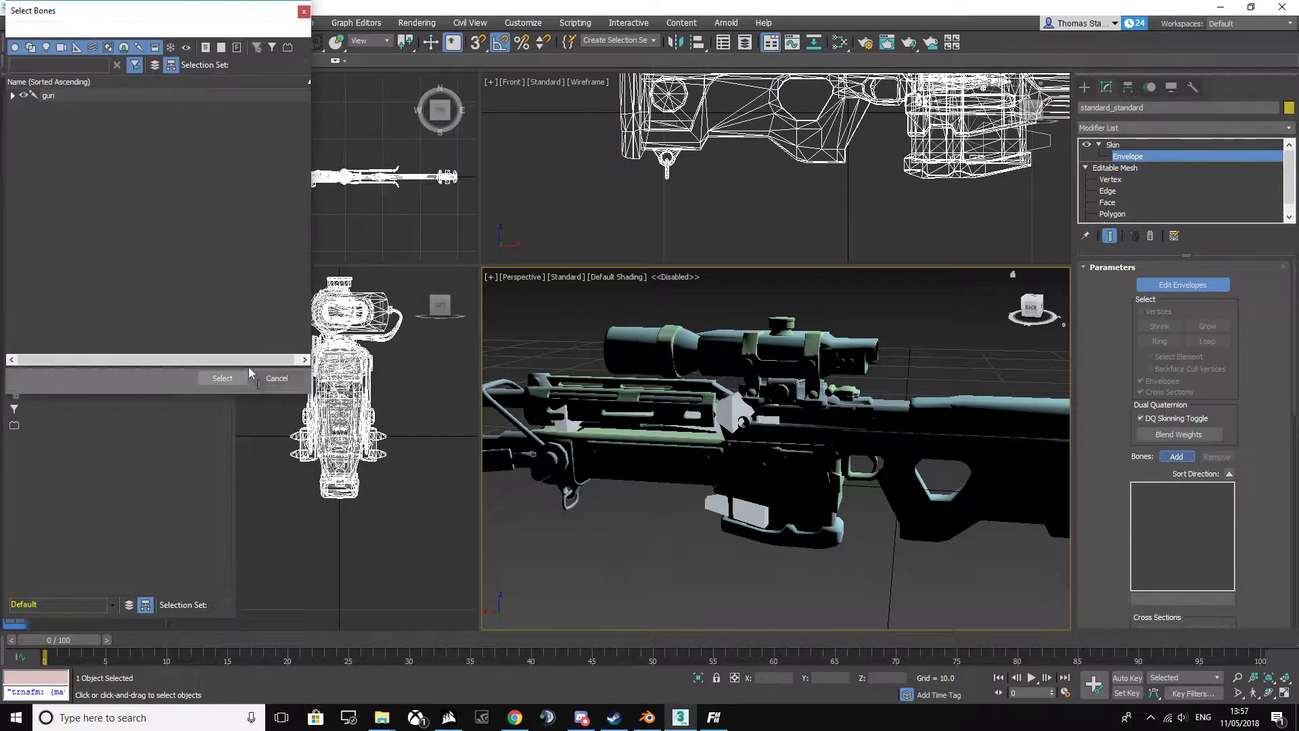
{"action": "left_click", "coordinate": [12, 95]}
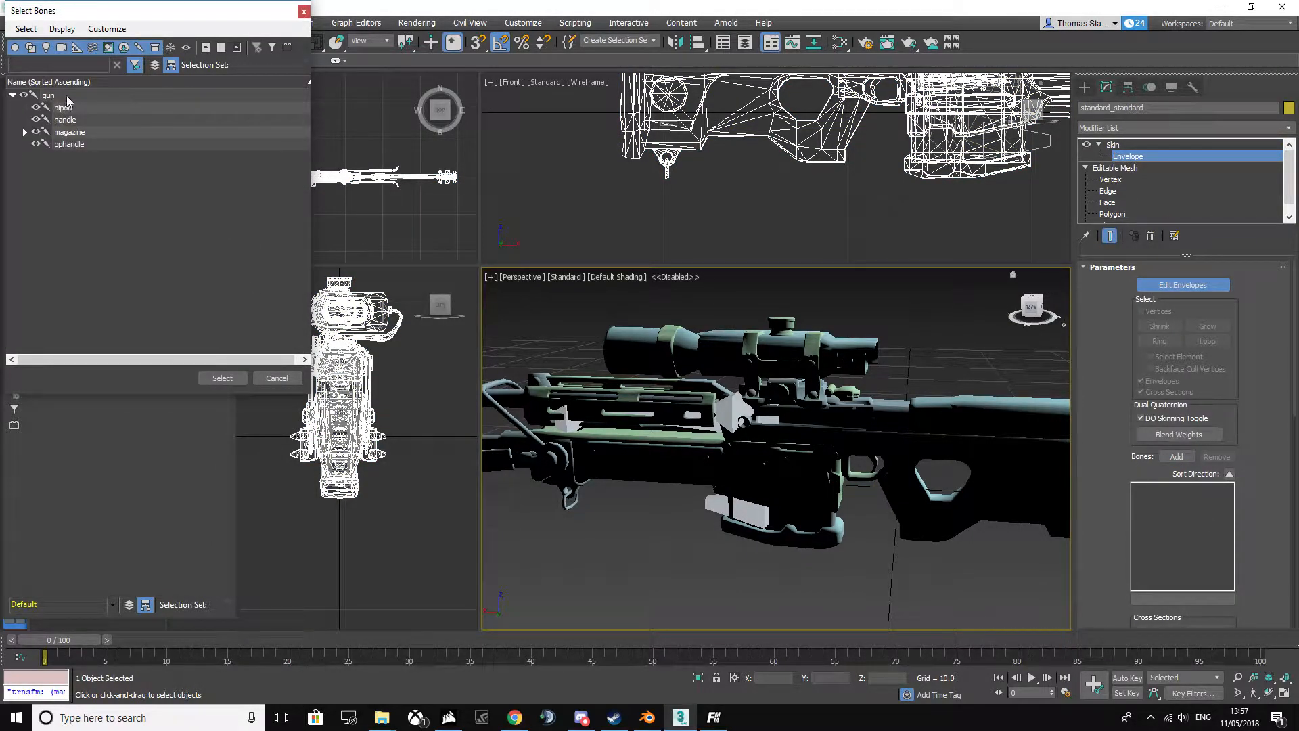
{"action": "left_click", "coordinate": [66, 97]}
{"action": "left_click", "coordinate": [69, 132], "text": "ctrl"}
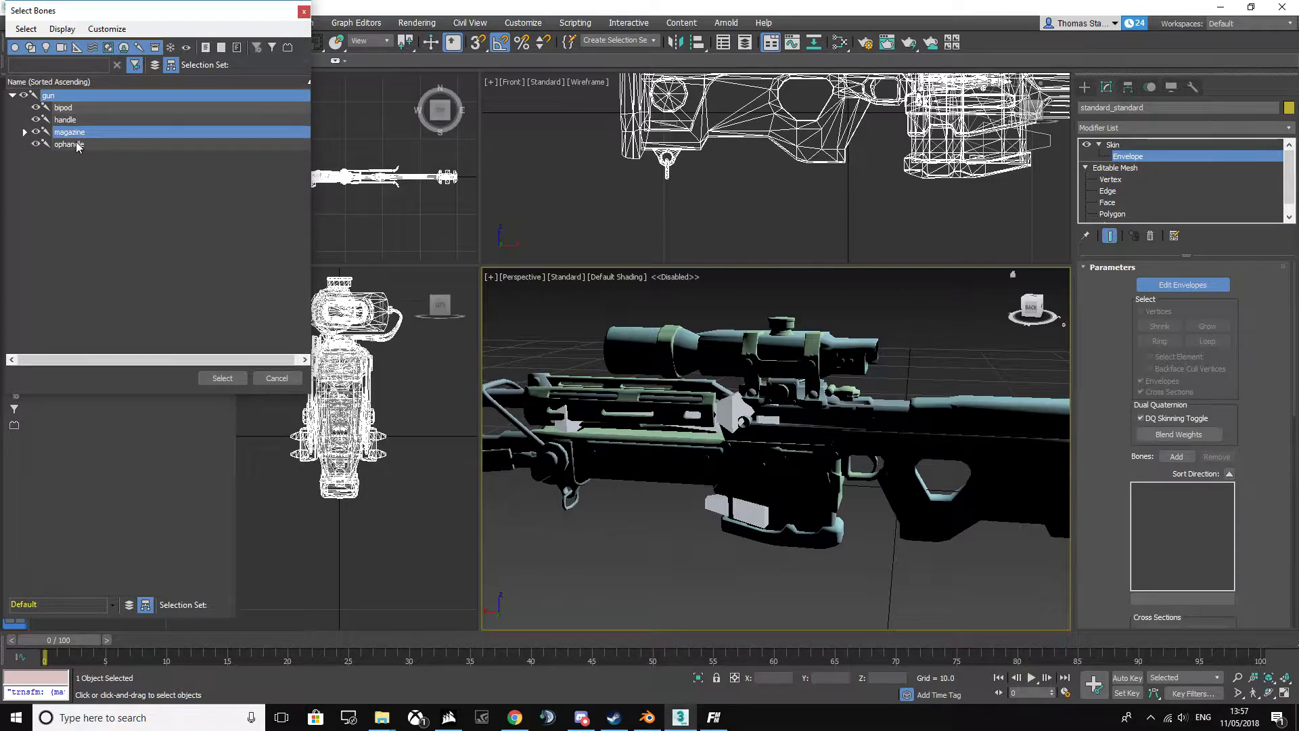
{"action": "left_click", "coordinate": [80, 145], "text": "ctrl"}
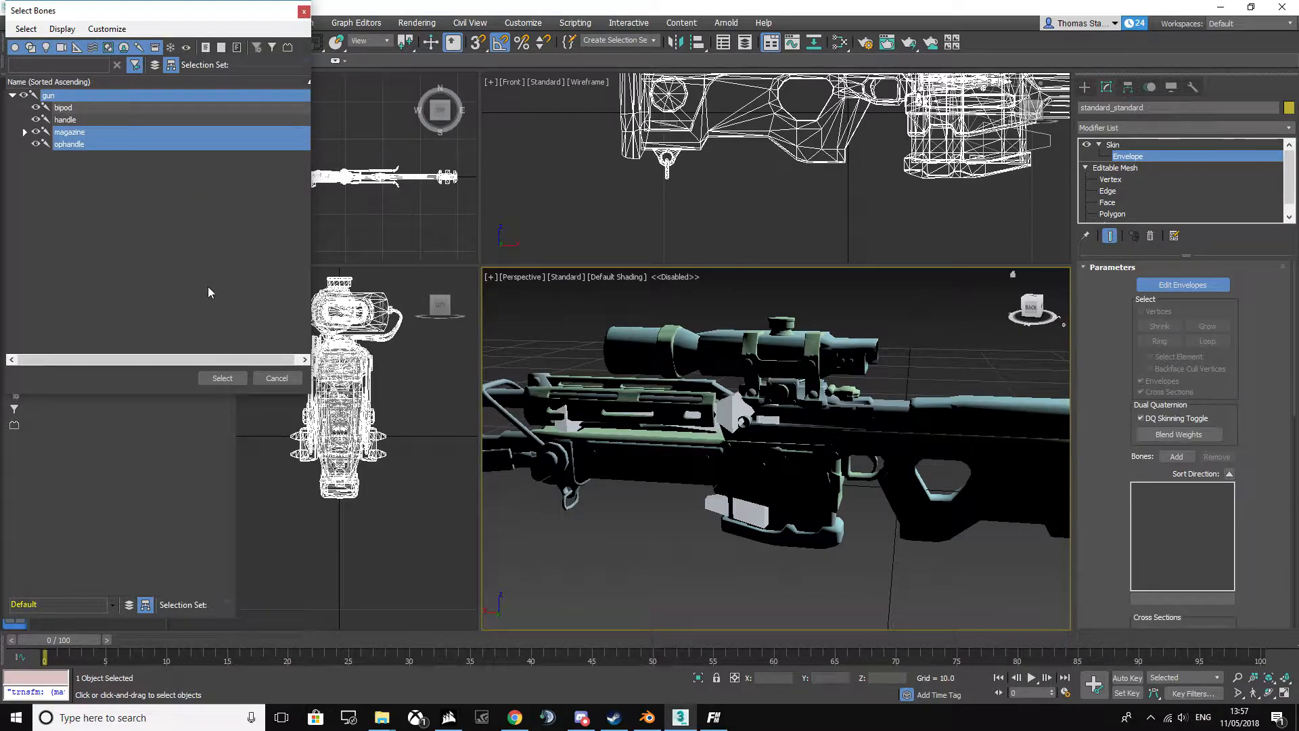
{"action": "left_click", "coordinate": [223, 379]}
- Weight all of the rifle's vertices to the gun bone with an absolute effect of 1.0
{"action": "scroll", "coordinate": [829, 486], "scroll_direction": "down", "scroll_amount": 4}
{"action": "scroll", "coordinate": [806, 465], "scroll_direction": "up", "scroll_amount": 4}
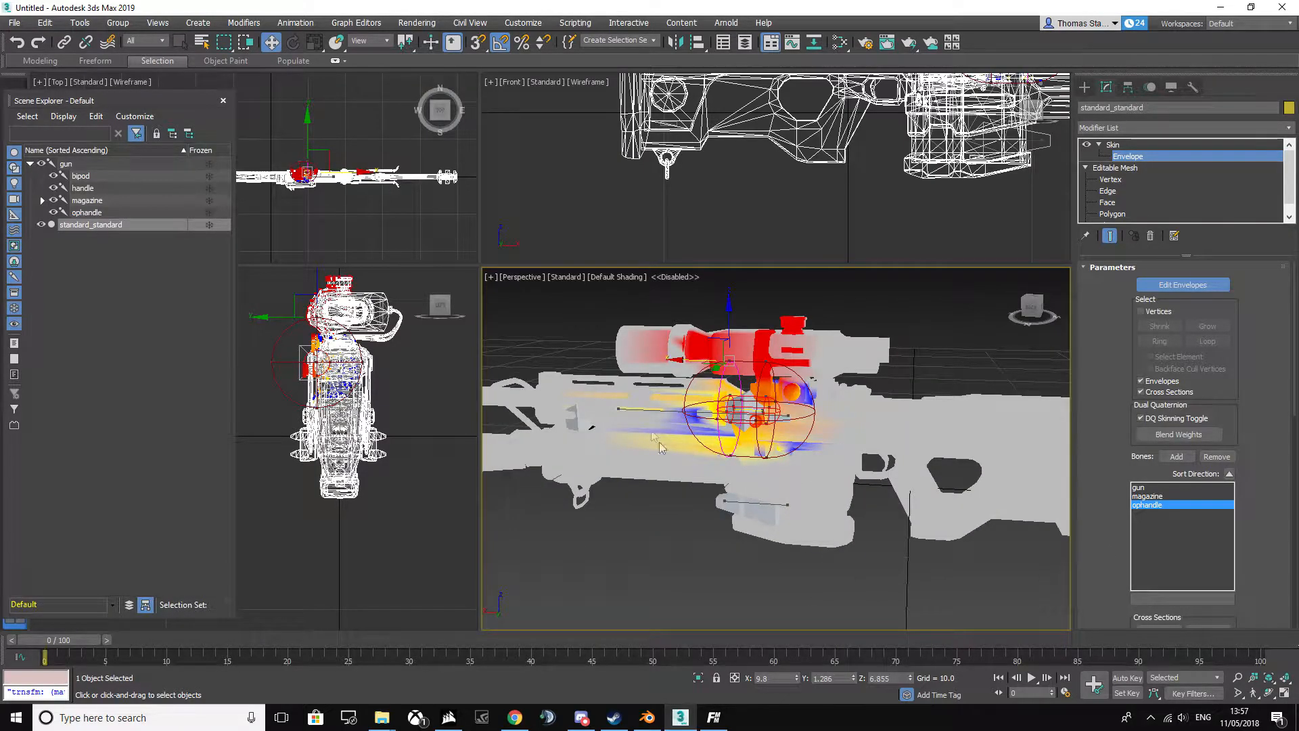
{"action": "left_click", "coordinate": [1144, 487]}
{"action": "scroll", "coordinate": [846, 504], "scroll_direction": "down", "scroll_amount": 3}
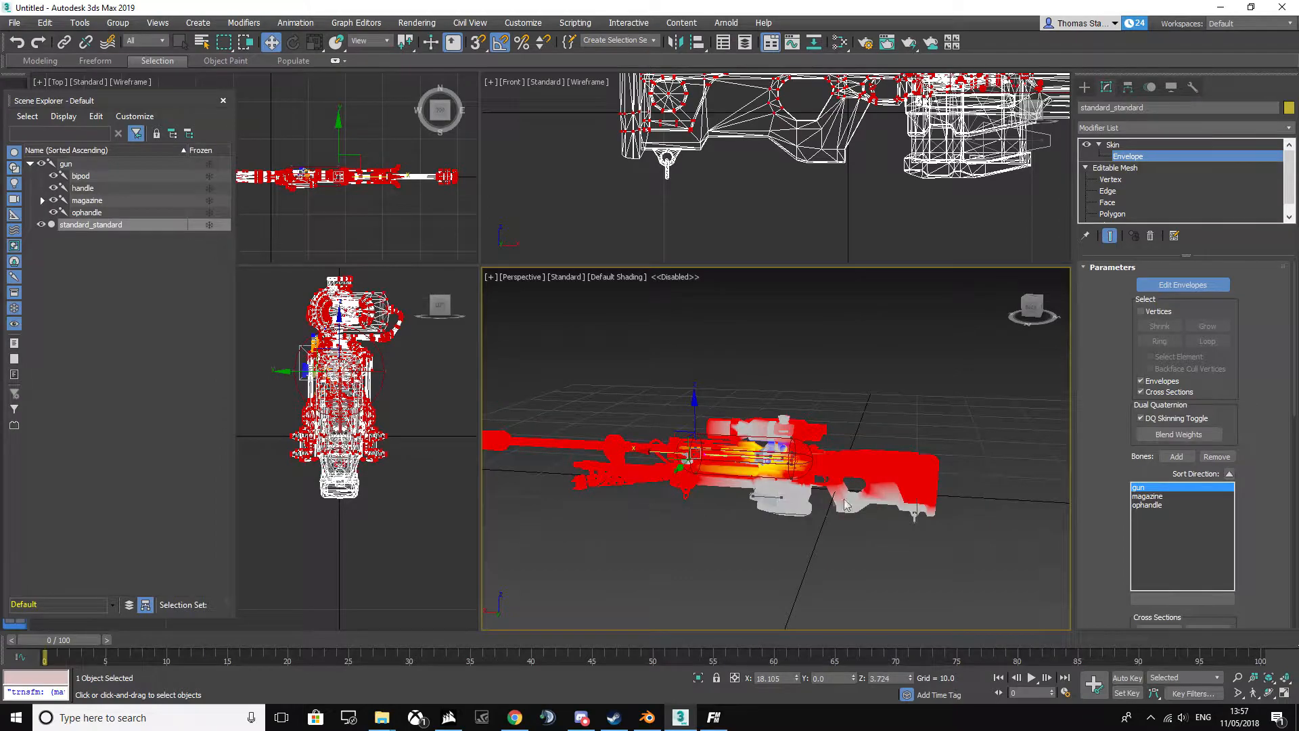
{"action": "left_click", "coordinate": [1142, 312]}
{"action": "middle_click_drag", "start_coordinate": [822, 405], "coordinate": [828, 387]}
{"action": "scroll", "coordinate": [645, 387], "scroll_direction": "down", "scroll_amount": 2}
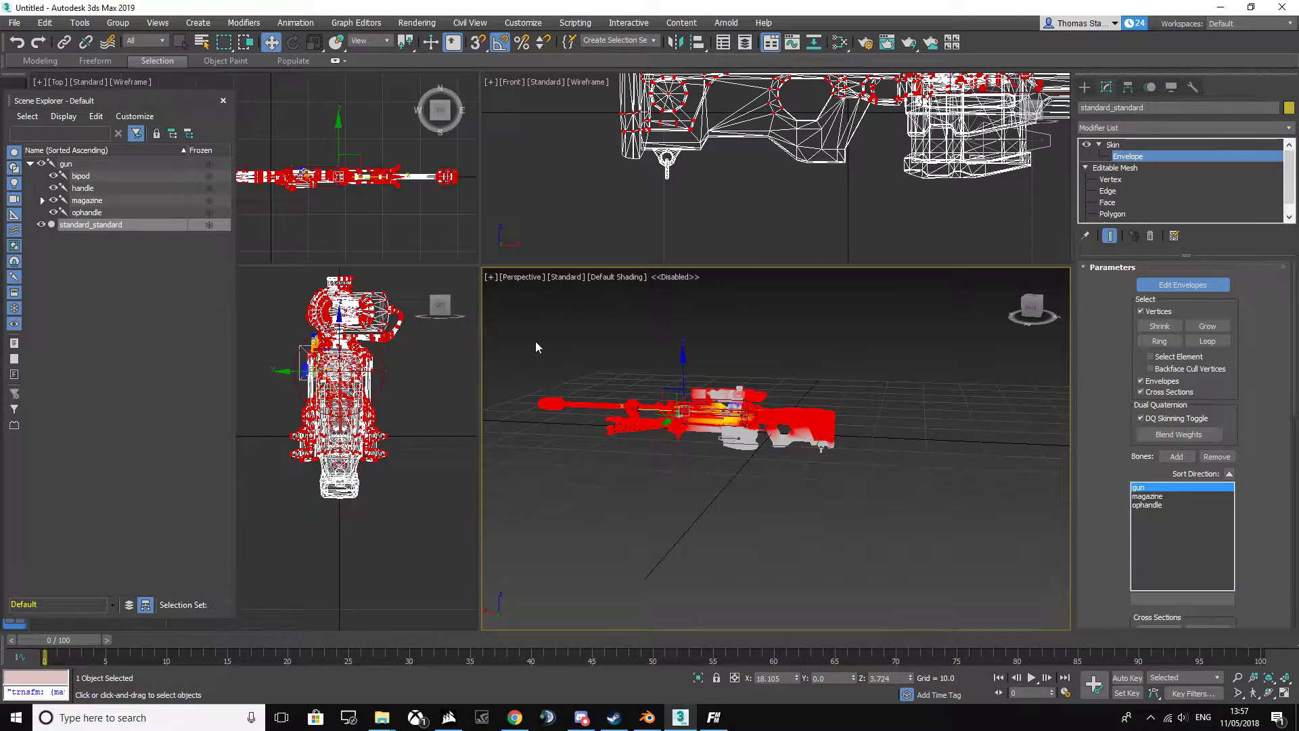
{"action": "left_click_drag", "start_coordinate": [904, 502], "coordinate": [905, 502]}
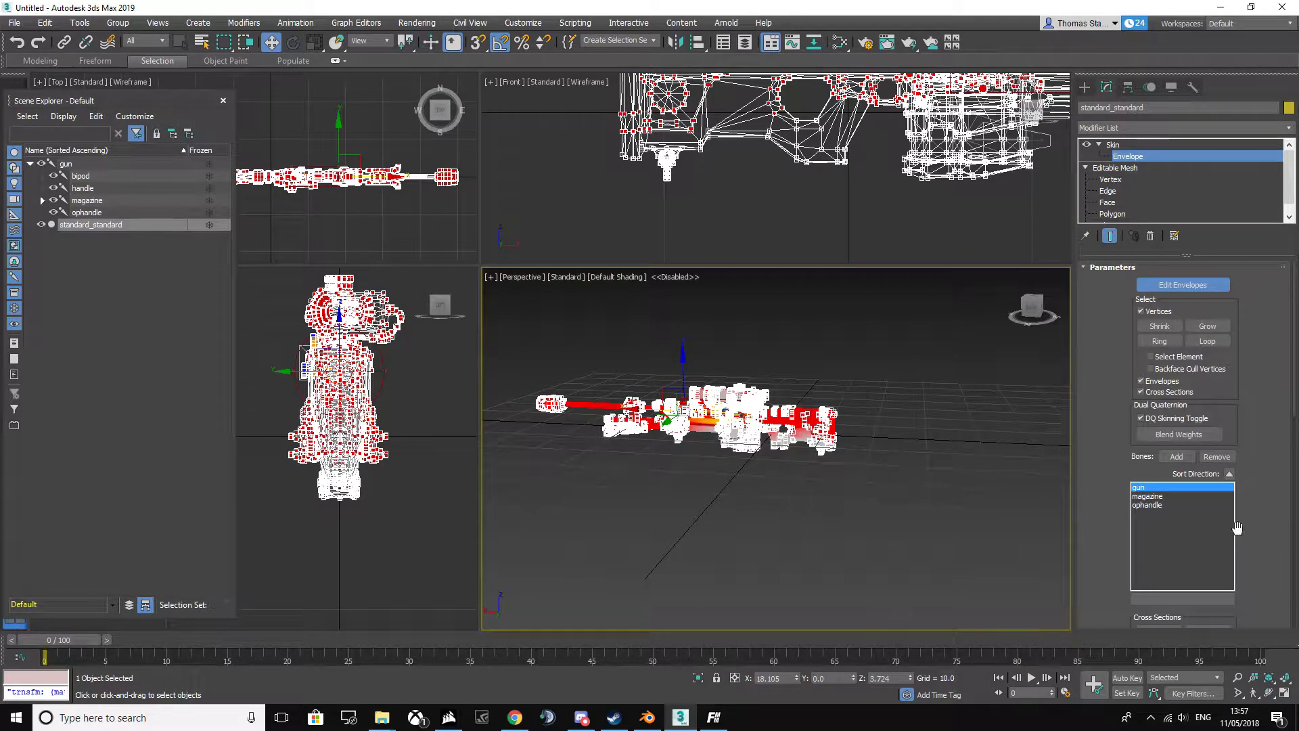
{"action": "scroll", "coordinate": [1237, 527], "scroll_direction": "down", "scroll_amount": 5}
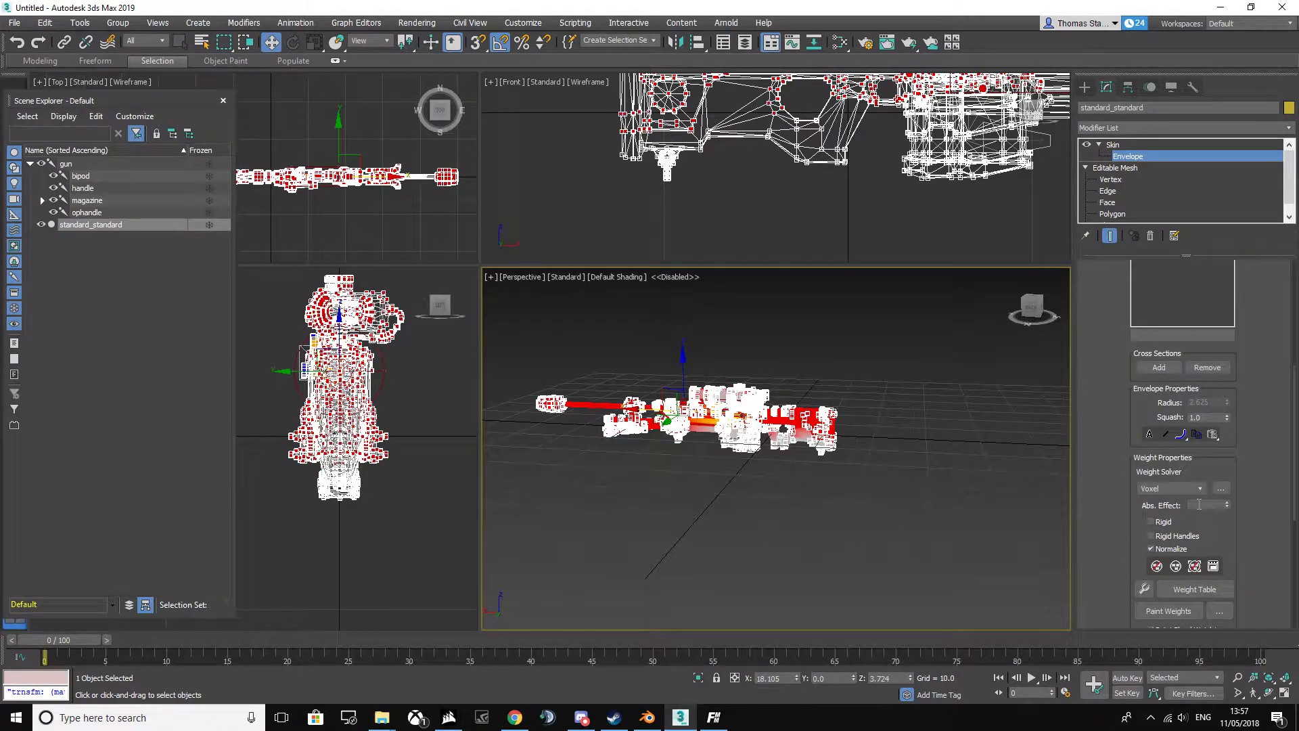
{"action": "key", "text": "Return"}
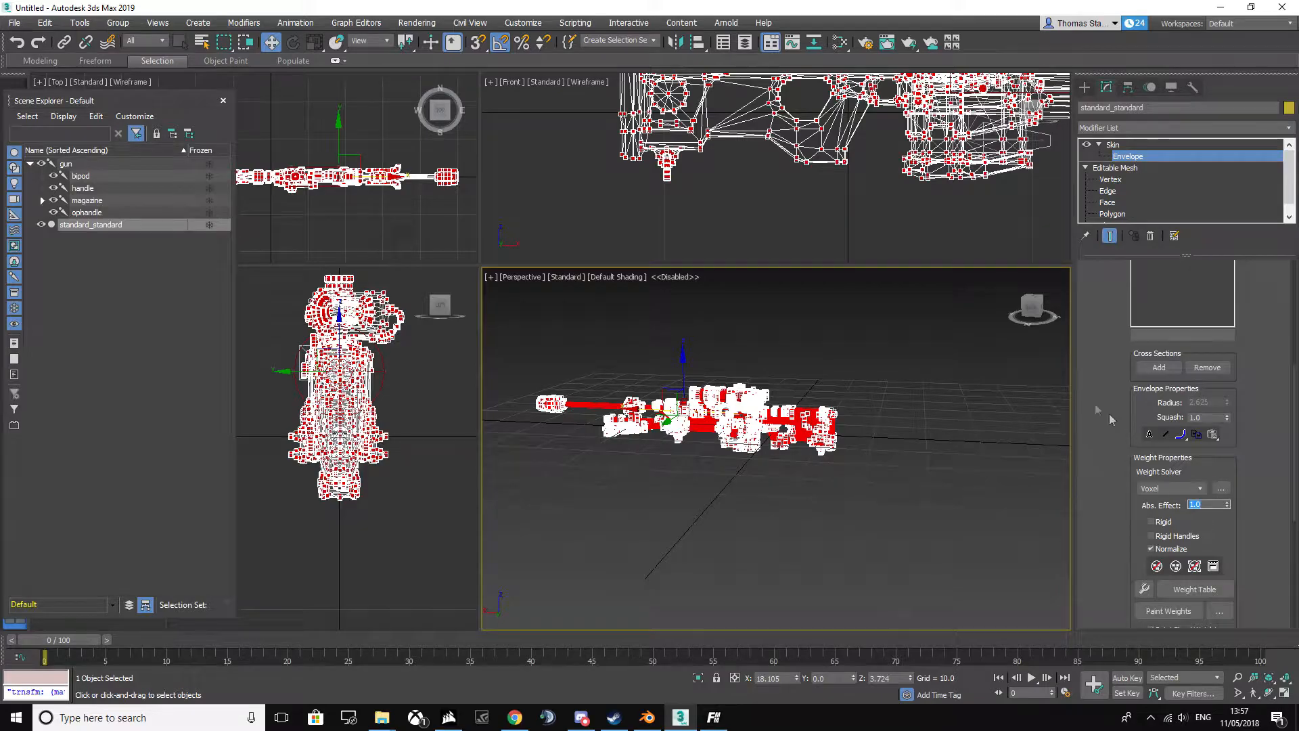
- Choose the magazine bone in the Skin bone list, enable Select Element, and select the lower magazine element of the rifle
{"action": "scroll", "coordinate": [838, 432], "scroll_direction": "up", "scroll_amount": 6}
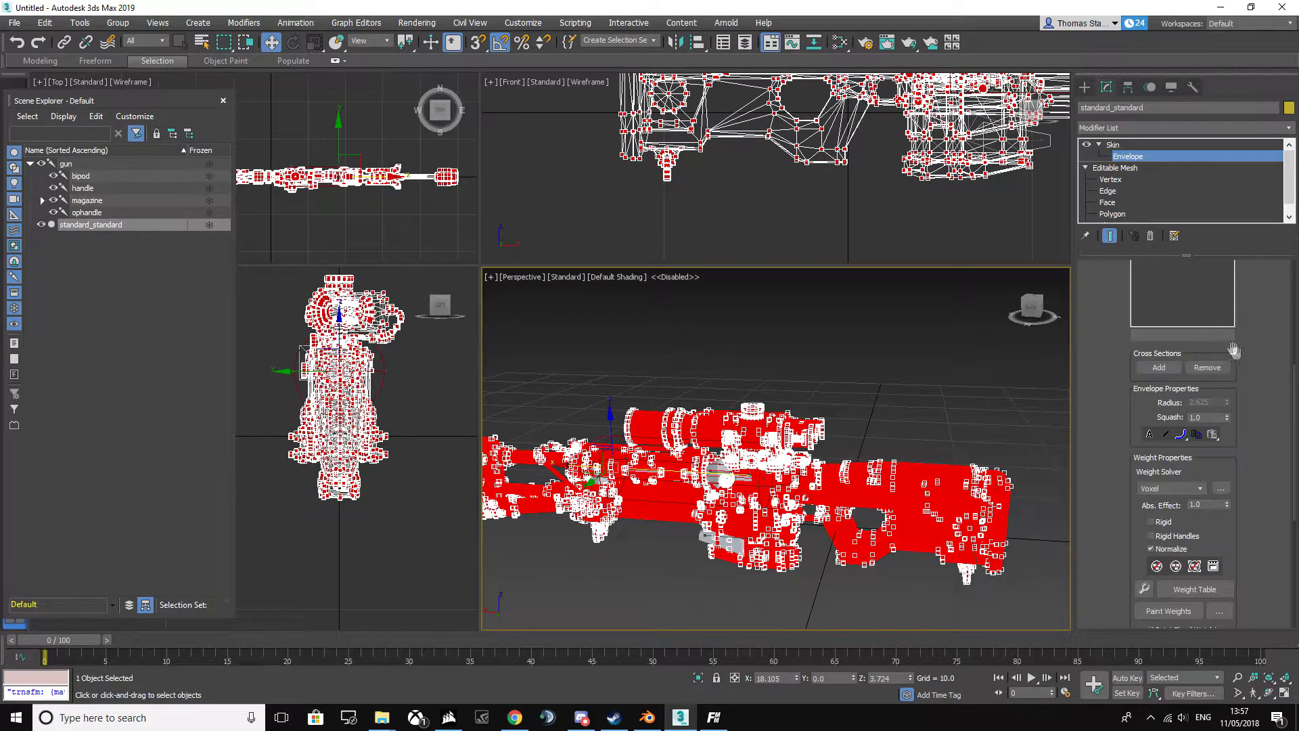
{"action": "scroll", "coordinate": [1230, 346], "scroll_direction": "up", "scroll_amount": 3}
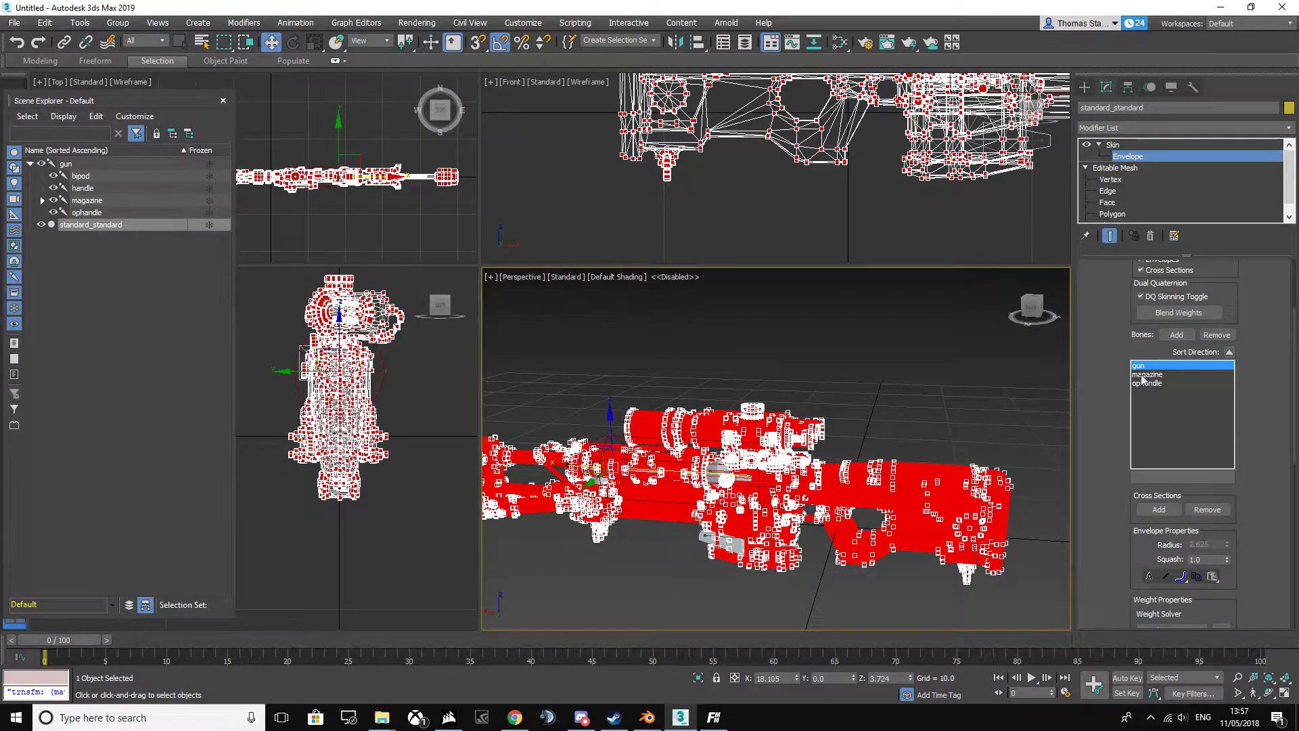
{"action": "left_click", "coordinate": [1145, 374]}
{"action": "middle_click_drag", "start_coordinate": [894, 509], "coordinate": [876, 477]}
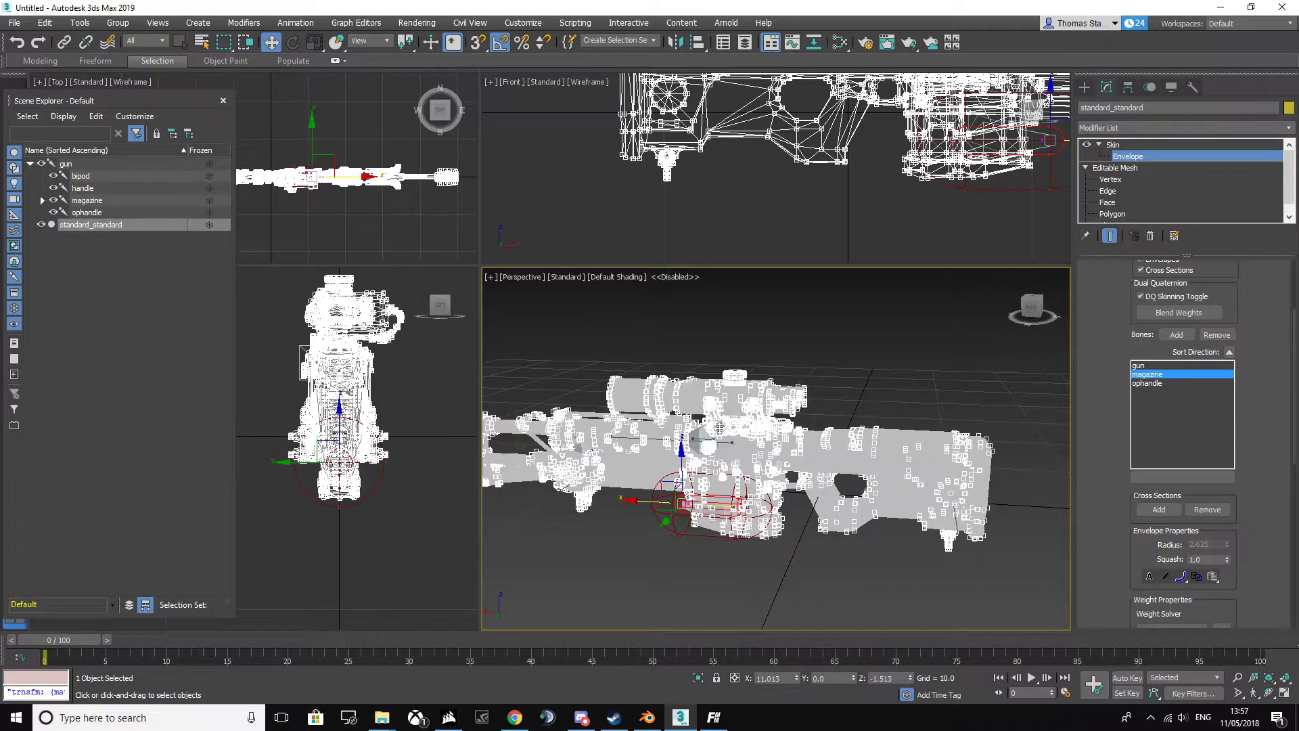
{"action": "left_click", "coordinate": [736, 165]}
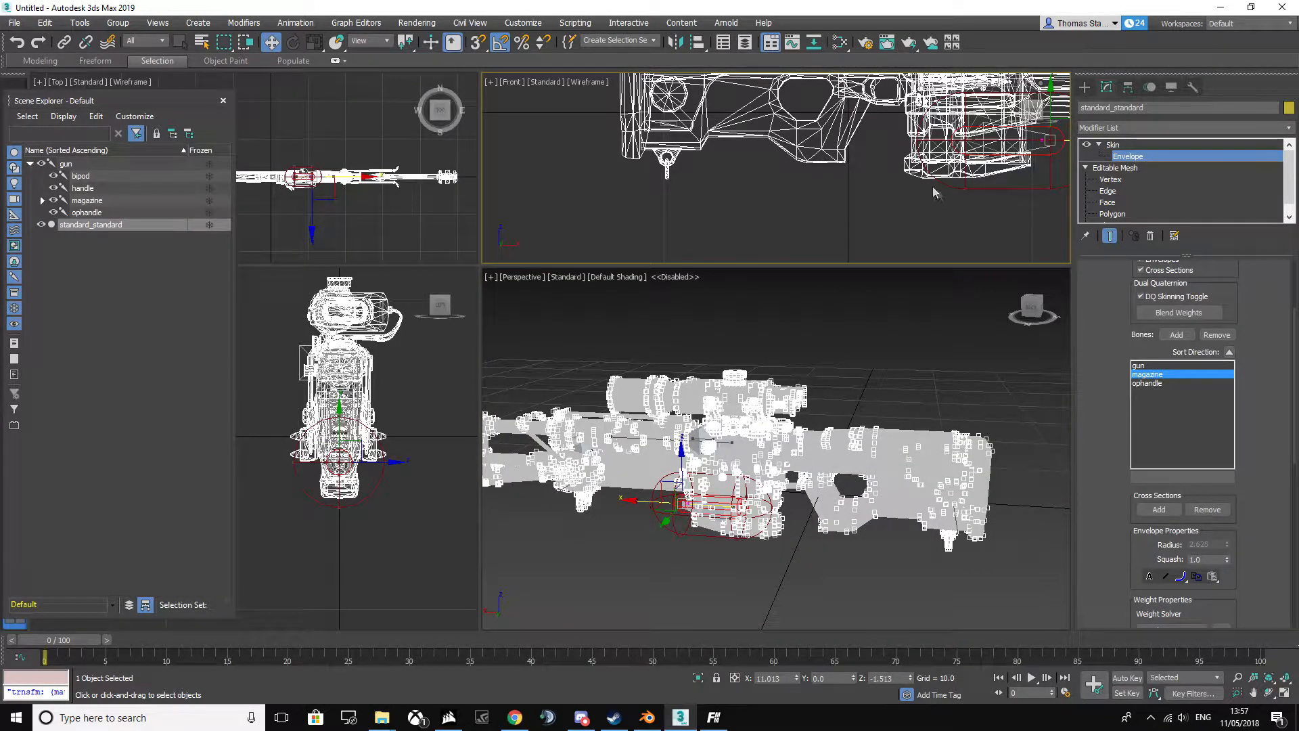
{"action": "scroll", "coordinate": [917, 188], "scroll_direction": "up", "scroll_amount": 3}
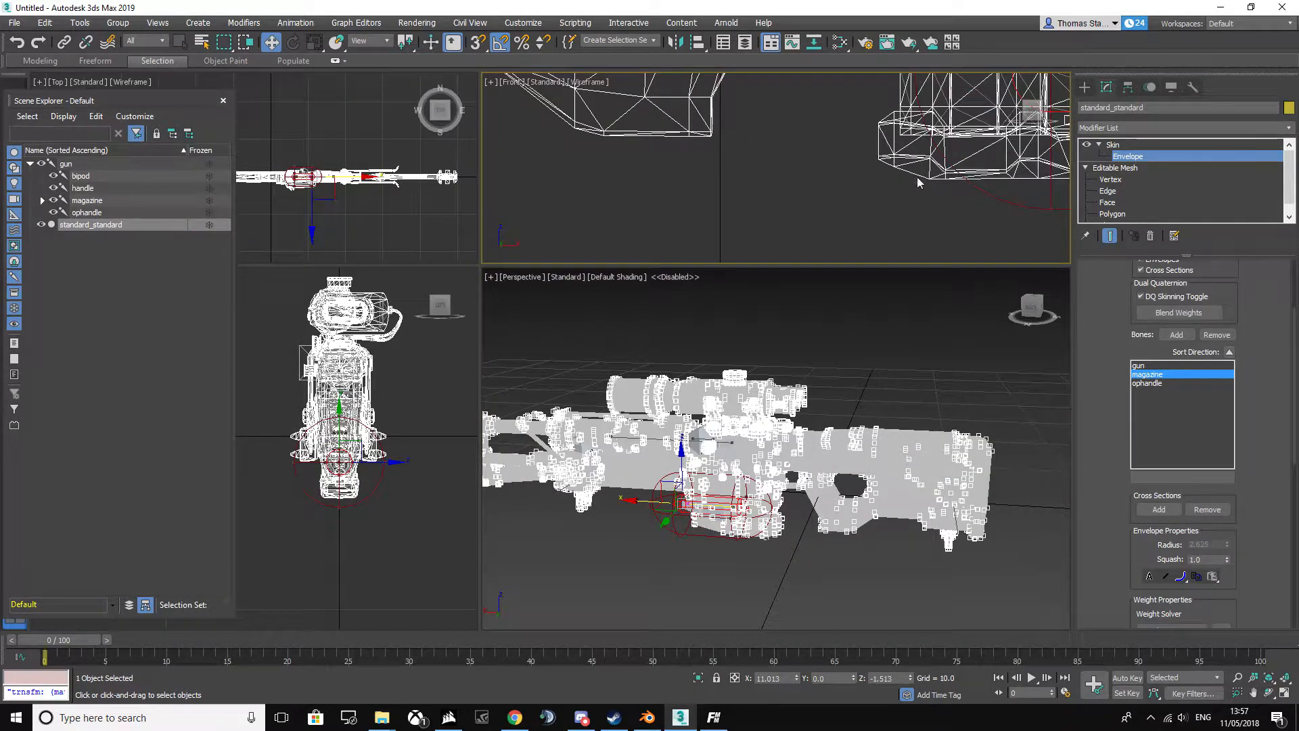
{"action": "middle_click_drag", "start_coordinate": [854, 227], "coordinate": [688, 251]}
{"action": "scroll", "coordinate": [1249, 438], "scroll_direction": "up", "scroll_amount": 6}
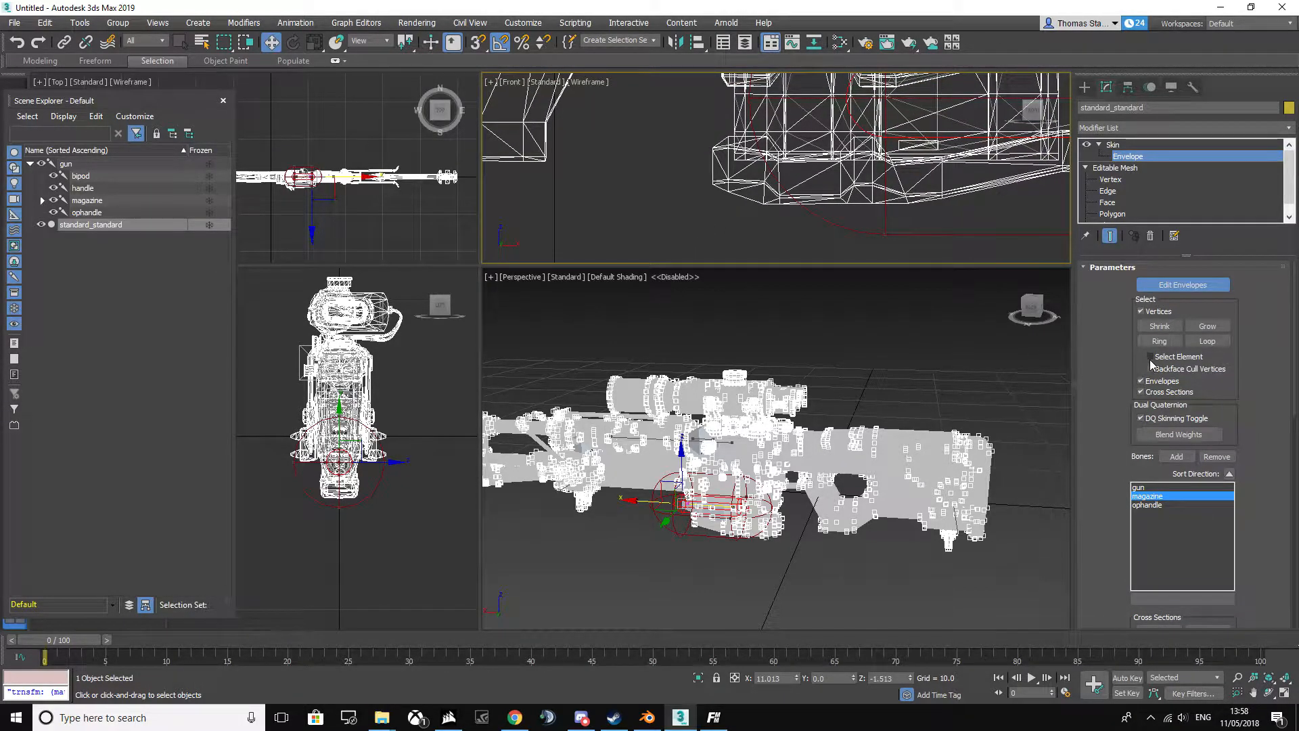
{"action": "left_click", "coordinate": [769, 206]}
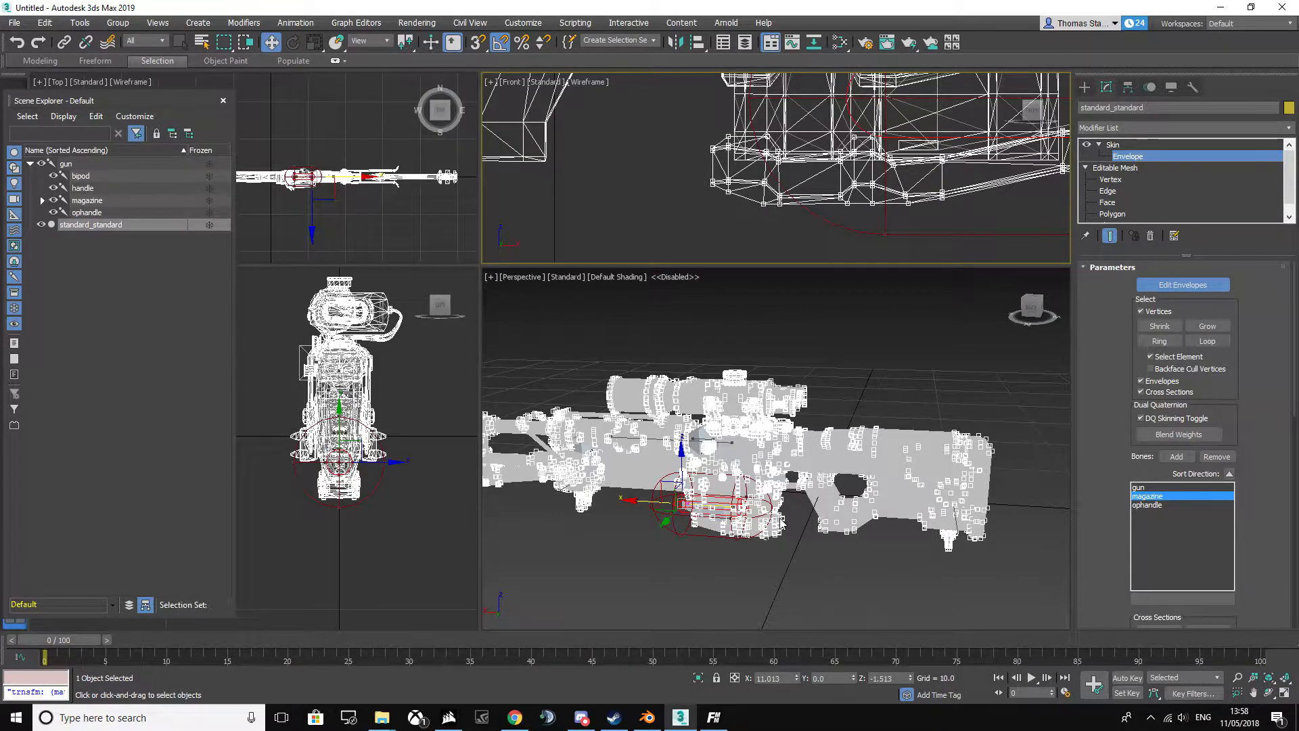
- Weight the selected lower magazine vertices to the magazine bone with an absolute effect of 1.0
{"action": "scroll", "coordinate": [785, 532], "scroll_direction": "up", "scroll_amount": 5}
{"action": "scroll", "coordinate": [833, 519], "scroll_direction": "down", "scroll_amount": 5}
{"action": "middle_click_drag", "start_coordinate": [834, 519], "coordinate": [795, 510]}
{"action": "scroll", "coordinate": [895, 550], "scroll_direction": "up", "scroll_amount": 3}
{"action": "scroll", "coordinate": [797, 214], "scroll_direction": "down", "scroll_amount": 3}
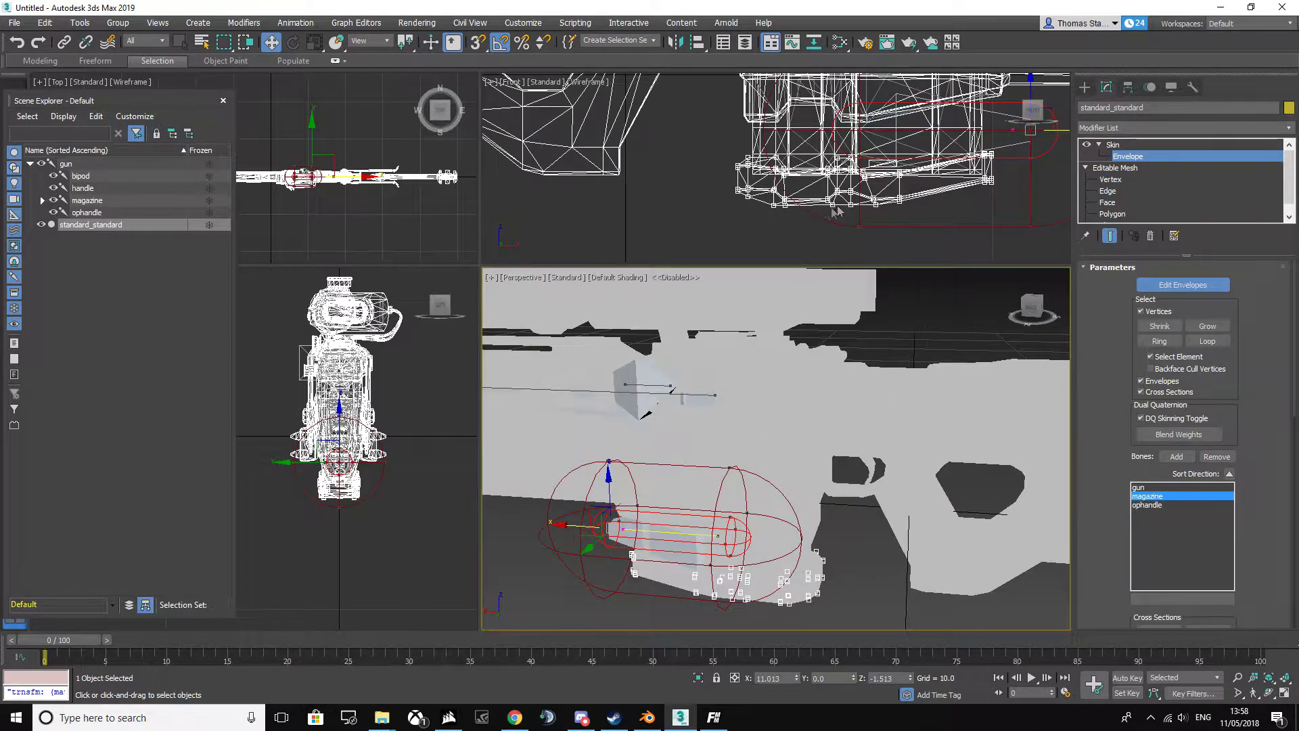
{"action": "scroll", "coordinate": [1245, 570], "scroll_direction": "down", "scroll_amount": 6}
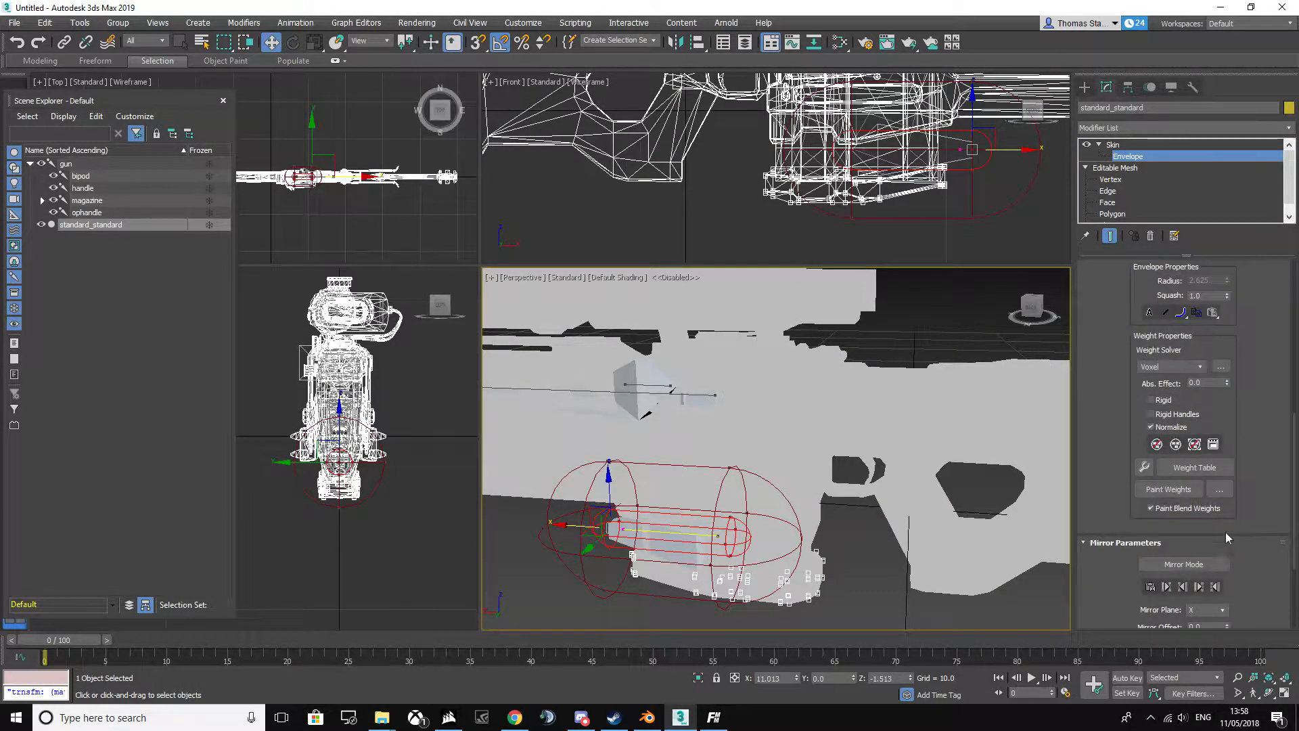
{"action": "key", "text": "Return"}
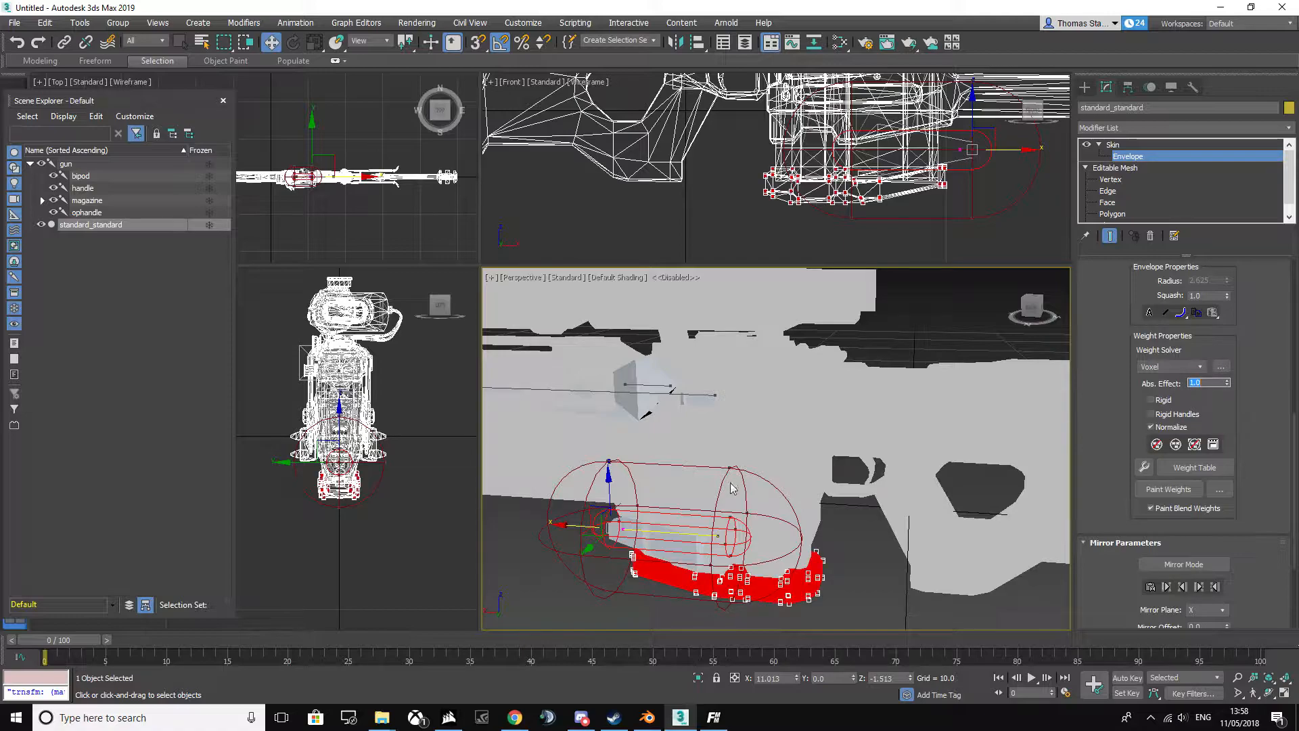
- Check the bullet bone under magazine, then reselect the standard_standard mesh and inspect the rifle around that bone
{"action": "scroll", "coordinate": [823, 195], "scroll_direction": "up", "scroll_amount": 3}
{"action": "left_click", "coordinate": [711, 191]}
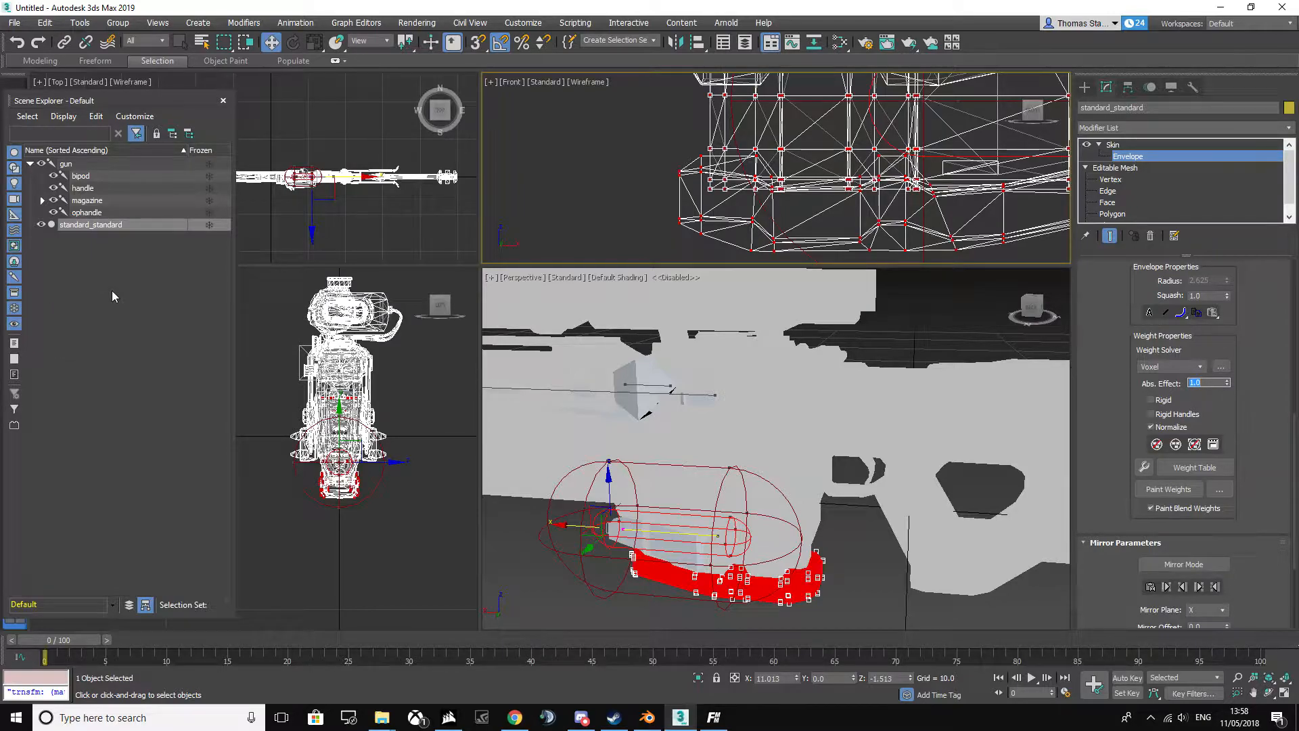
{"action": "left_click", "coordinate": [42, 200]}
{"action": "left_click", "coordinate": [113, 214]}
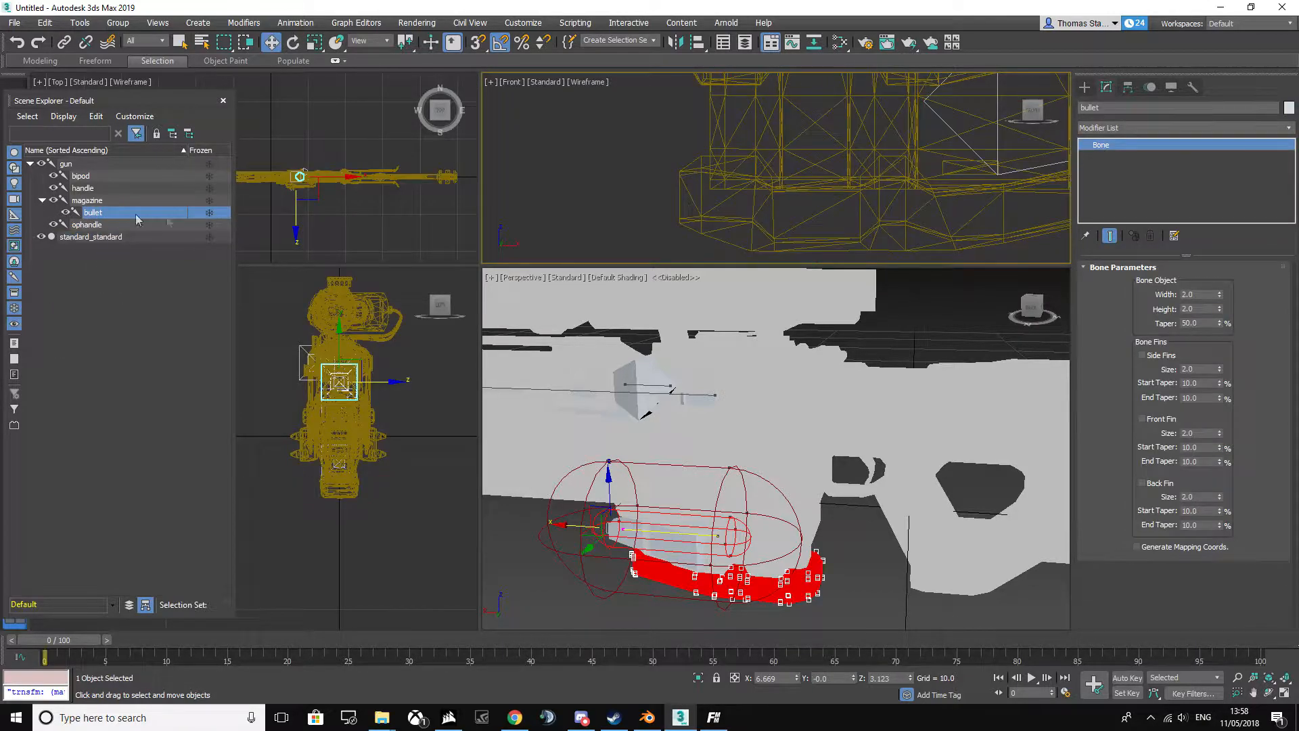
{"action": "left_click", "coordinate": [95, 237]}
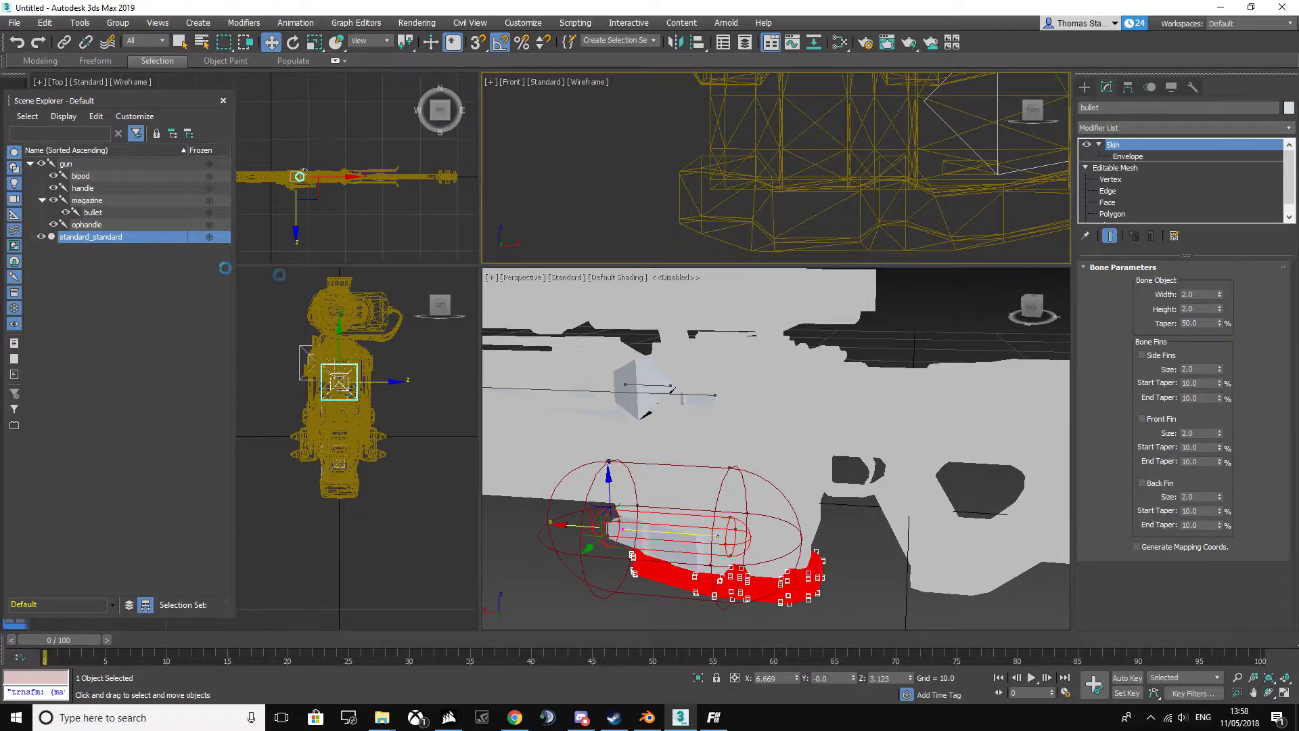
{"action": "mouse_move", "coordinate": [1043, 310]}
{"action": "left_mouse_down"}
{"action": "mouse_move", "coordinate": [968, 311]}
{"action": "mouse_move", "coordinate": [1032, 318]}
{"action": "mouse_move", "coordinate": [980, 302]}
{"action": "left_mouse_up"}
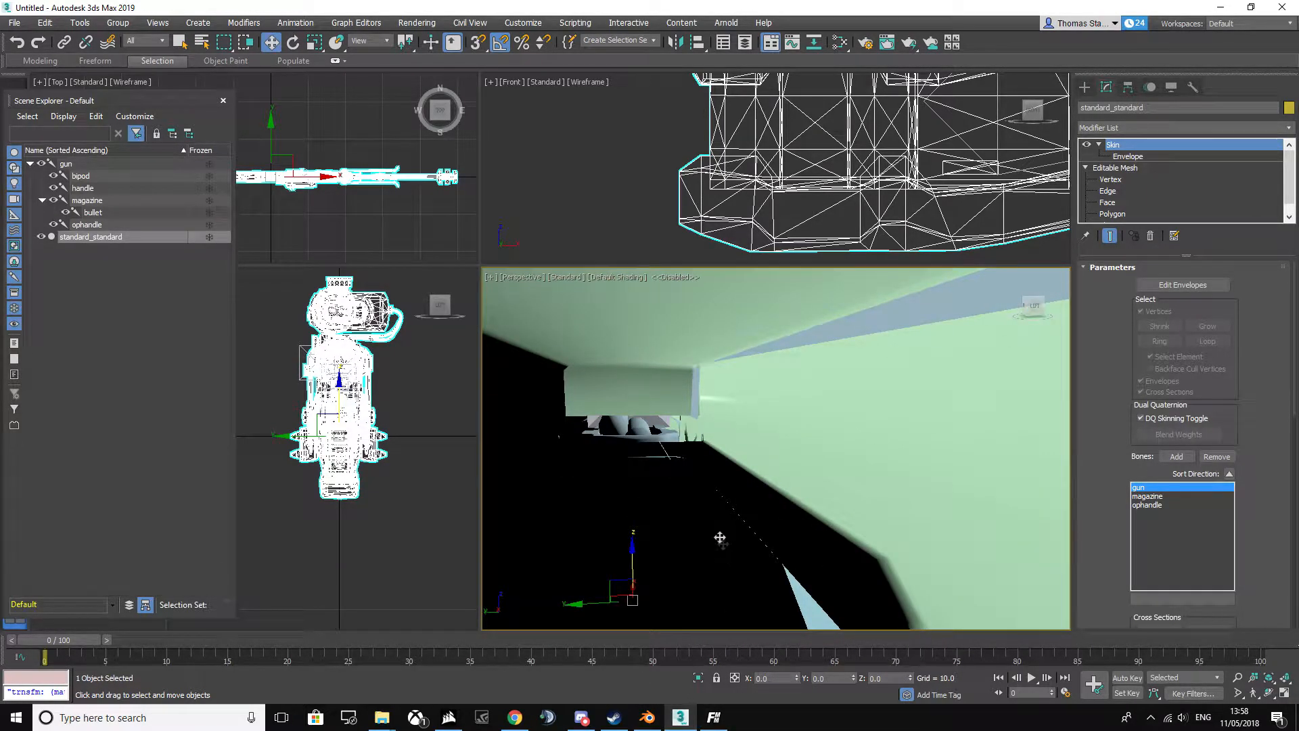
{"action": "middle_click_drag", "start_coordinate": [624, 425], "coordinate": [707, 484]}
{"action": "mouse_move", "coordinate": [1037, 308]}
{"action": "left_mouse_down"}
{"action": "mouse_move", "coordinate": [1049, 303]}
{"action": "mouse_move", "coordinate": [1035, 314]}
{"action": "left_mouse_up"}
{"action": "scroll", "coordinate": [768, 499], "scroll_direction": "down", "scroll_amount": 5}
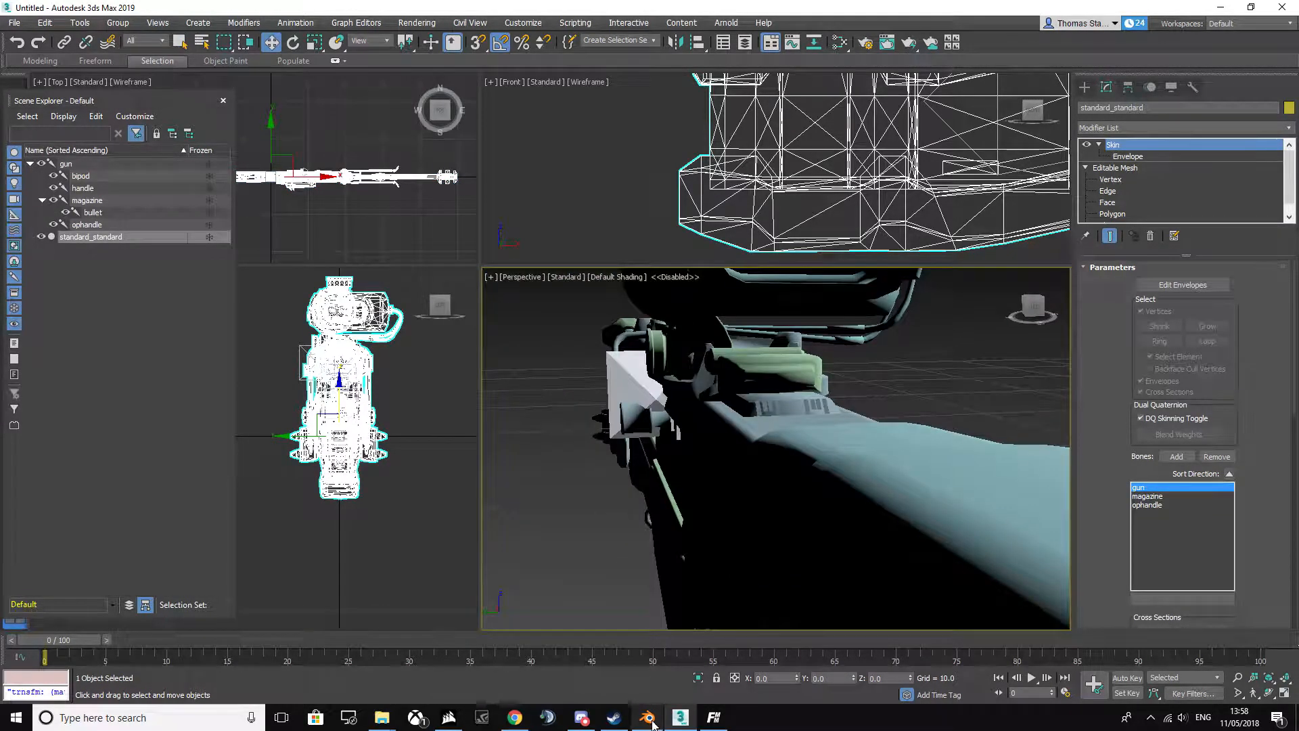
- Switch to Blender to examine the rifle model around its magazine and receiver, and return to 3ds Max
{"action": "left_click", "coordinate": [653, 718]}
{"action": "scroll", "coordinate": [594, 266], "scroll_direction": "up", "scroll_amount": 5}
{"action": "middle_click_drag", "start_coordinate": [594, 266], "coordinate": [677, 365]}
{"action": "scroll", "coordinate": [584, 284], "scroll_direction": "up", "scroll_amount": 5}
{"action": "scroll", "coordinate": [572, 277], "scroll_direction": "down", "scroll_amount": 4}
{"action": "scroll", "coordinate": [352, 279], "scroll_direction": "up", "scroll_amount": 3}
{"action": "scroll", "coordinate": [326, 280], "scroll_direction": "down", "scroll_amount": 3}
{"action": "scroll", "coordinate": [326, 280], "scroll_direction": "up", "scroll_amount": 3}
{"action": "scroll", "coordinate": [504, 295], "scroll_direction": "down", "scroll_amount": 4}
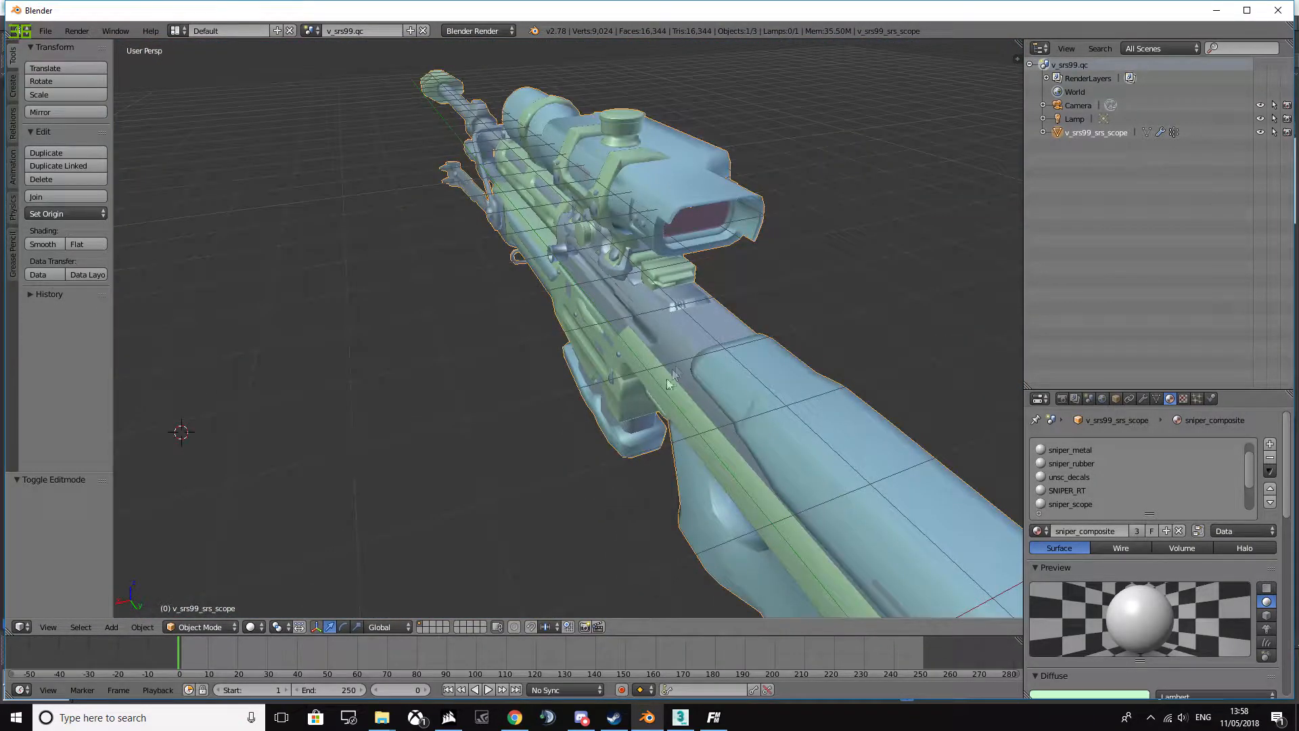
{"action": "left_click", "coordinate": [713, 717]}
{"action": "left_click", "coordinate": [679, 720]}
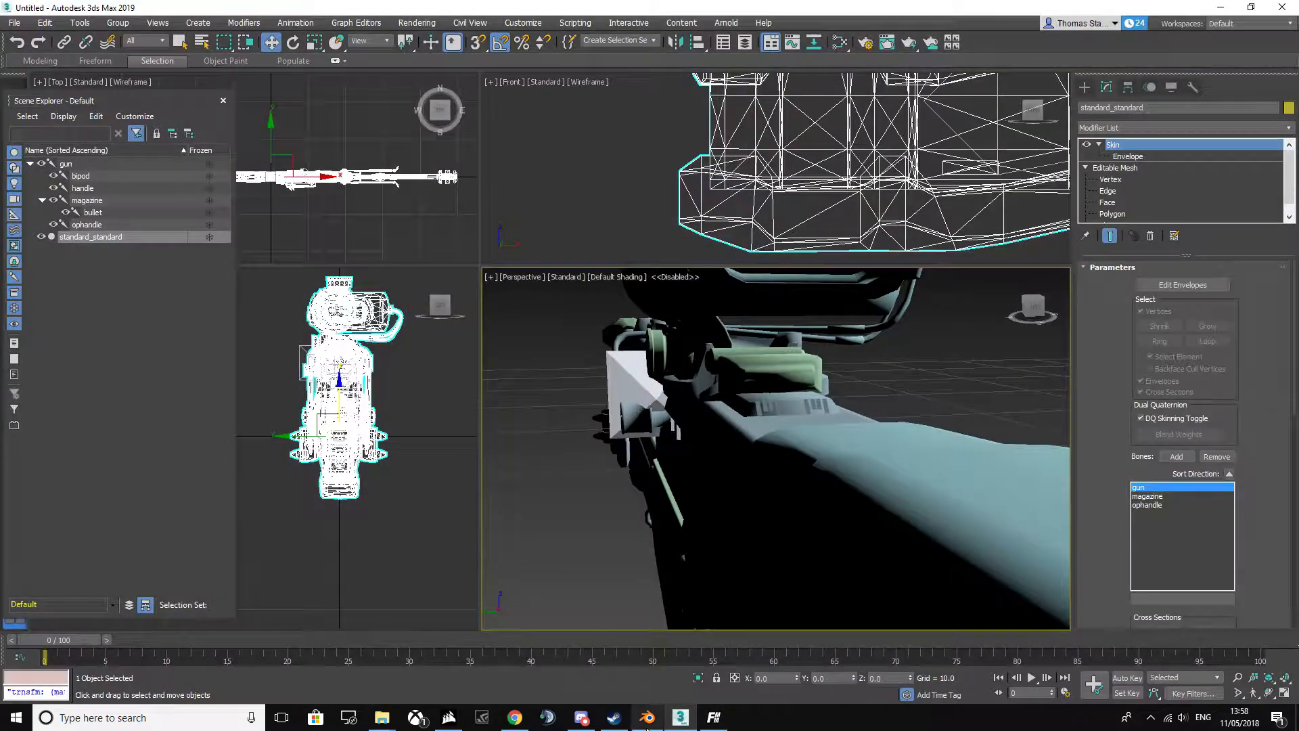
{"action": "left_click", "coordinate": [652, 720]}
{"action": "left_click", "coordinate": [682, 718]}
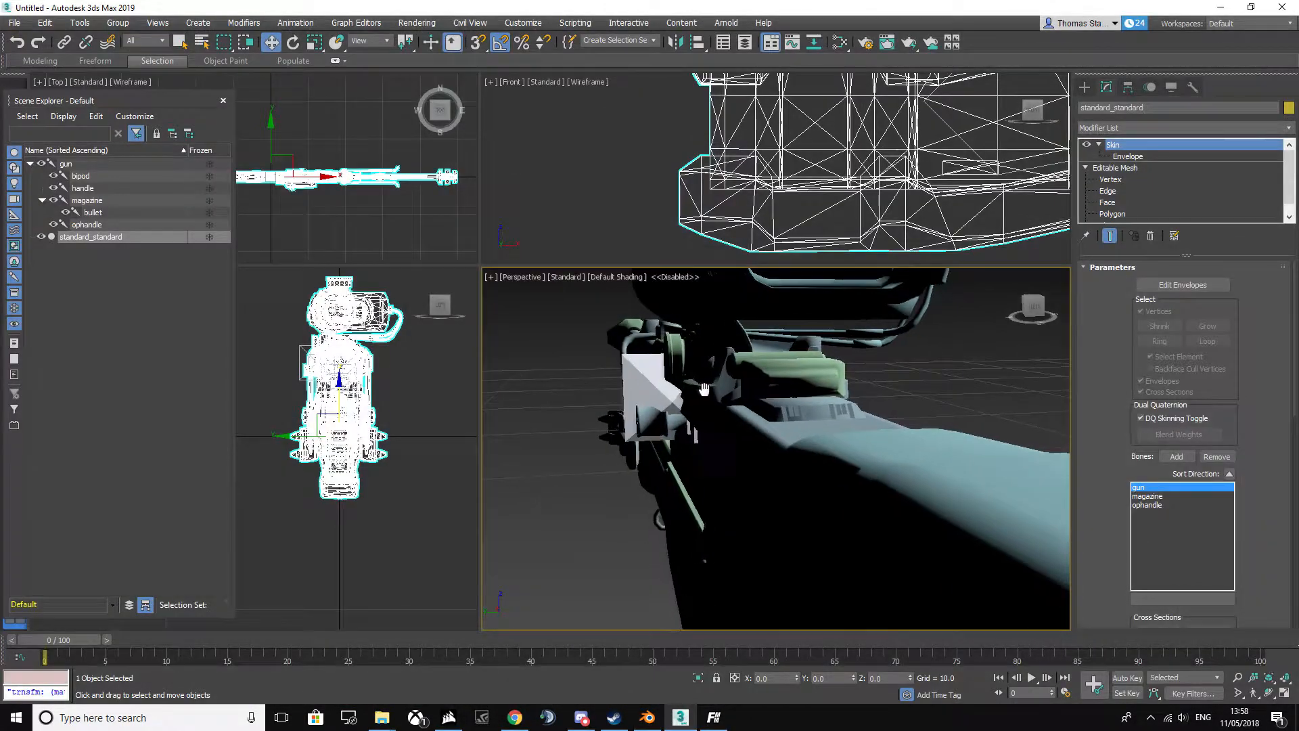
- Add the bullet bone under magazine to the Skin modifier's bones on the standard_standard mesh
{"action": "left_click", "coordinate": [1148, 156]}
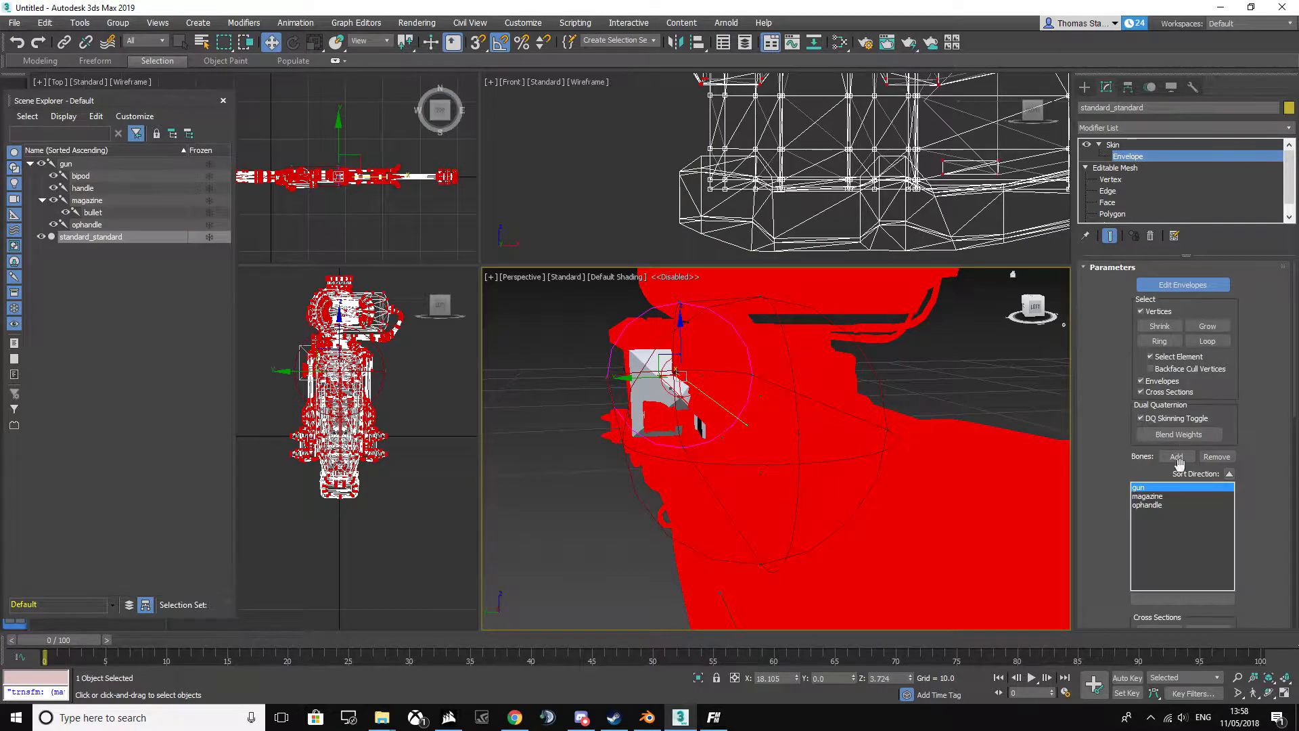
{"action": "left_click", "coordinate": [1177, 456]}
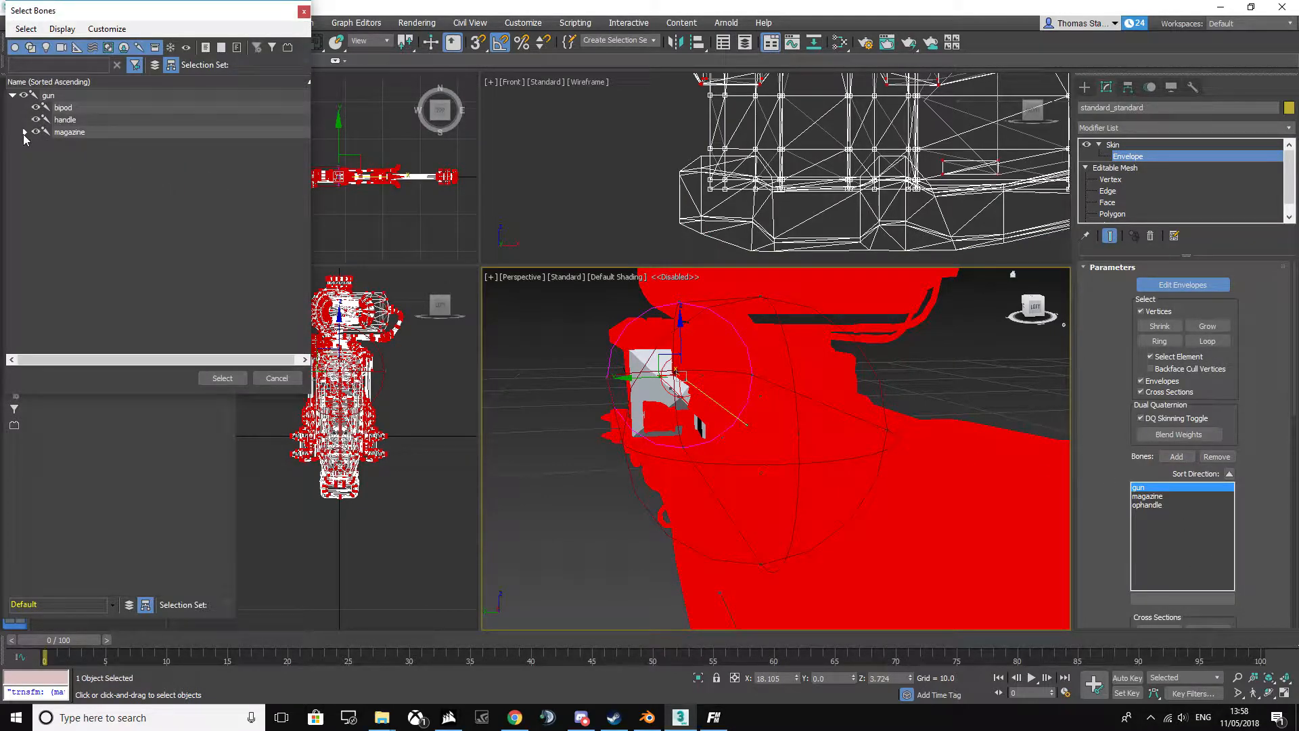
{"action": "left_click", "coordinate": [25, 132]}
{"action": "left_click", "coordinate": [237, 382]}
{"action": "middle_click_drag", "start_coordinate": [809, 488], "coordinate": [791, 519]}
{"action": "key", "text": "z"}
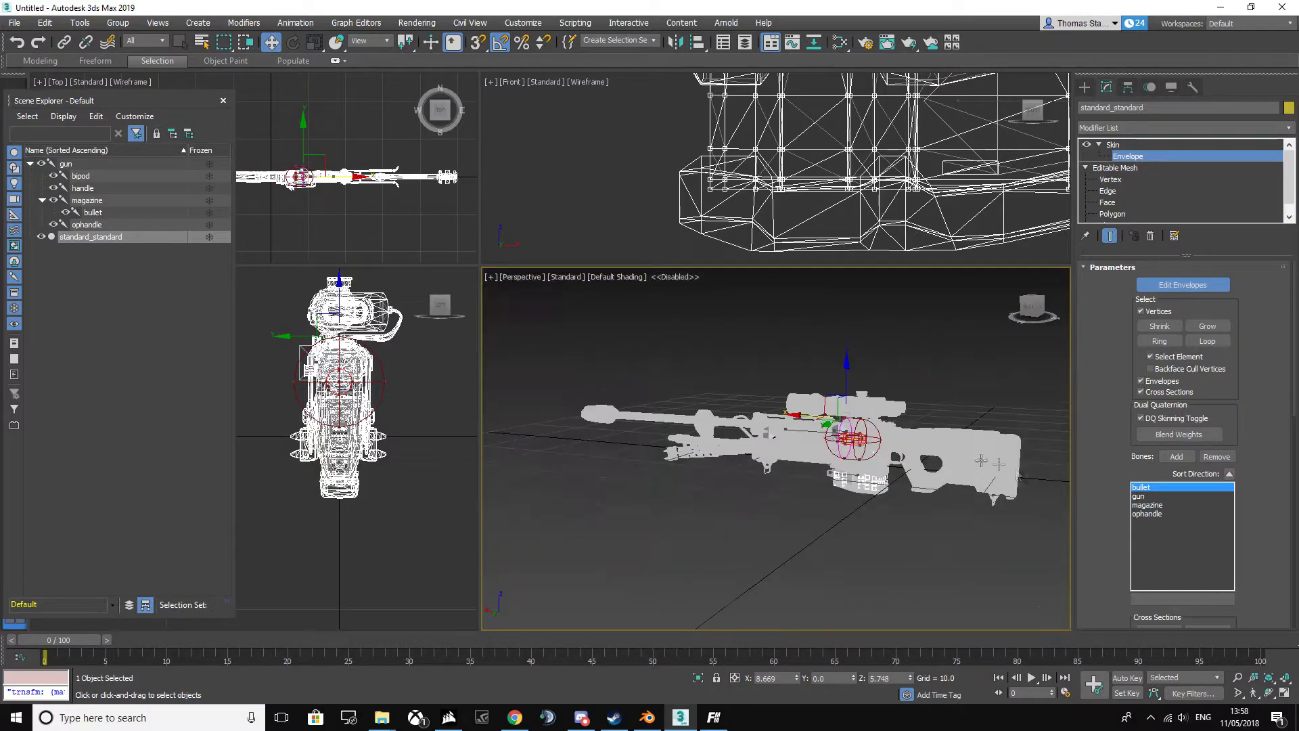
- Select all of the rifle's vertices again and weight them to the gun bone with an absolute effect of 1.0
{"action": "left_click", "coordinate": [1144, 496]}
{"action": "scroll", "coordinate": [842, 453], "scroll_direction": "up", "scroll_amount": 3}
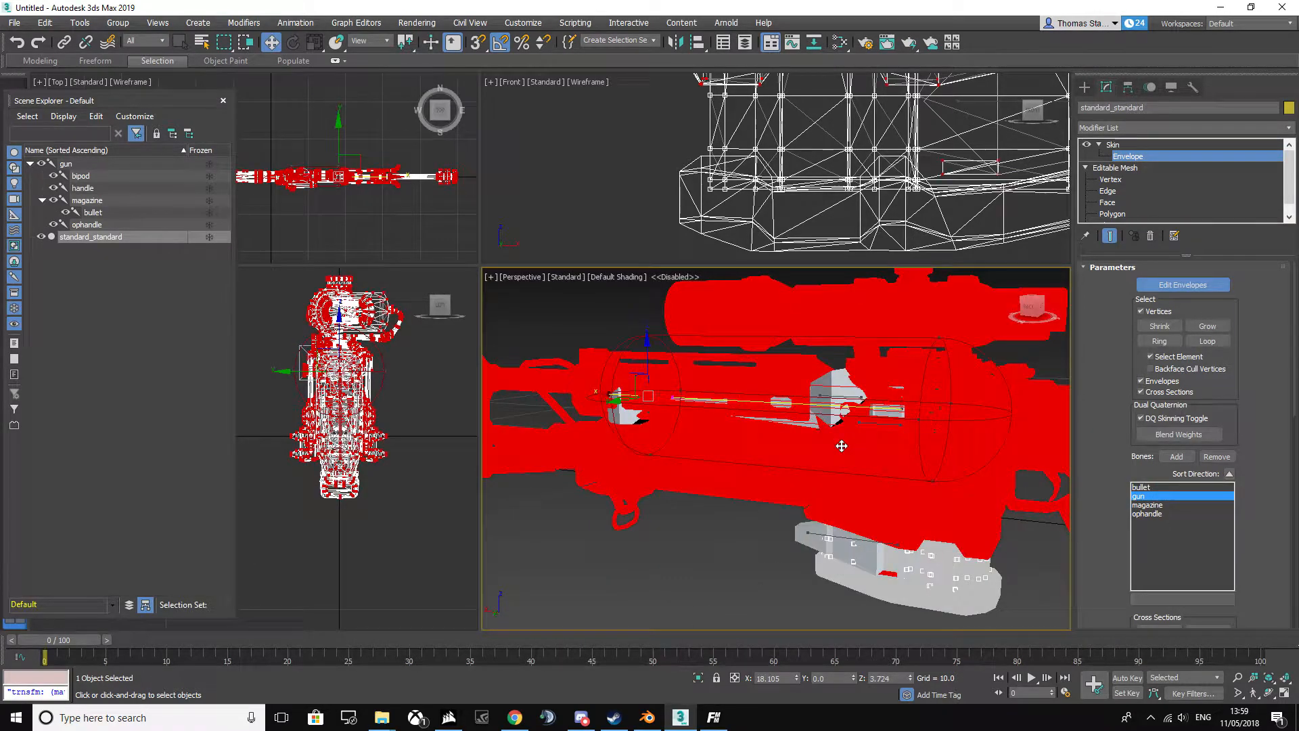
{"action": "scroll", "coordinate": [842, 444], "scroll_direction": "down", "scroll_amount": 2}
{"action": "scroll", "coordinate": [841, 443], "scroll_direction": "up", "scroll_amount": 4}
{"action": "scroll", "coordinate": [789, 424], "scroll_direction": "down", "scroll_amount": 3}
{"action": "scroll", "coordinate": [636, 331], "scroll_direction": "down", "scroll_amount": 7}
{"action": "left_click_drag", "start_coordinate": [563, 303], "coordinate": [758, 395]}
{"action": "scroll", "coordinate": [603, 288], "scroll_direction": "up", "scroll_amount": 6}
{"action": "scroll", "coordinate": [907, 418], "scroll_direction": "down", "scroll_amount": 5}
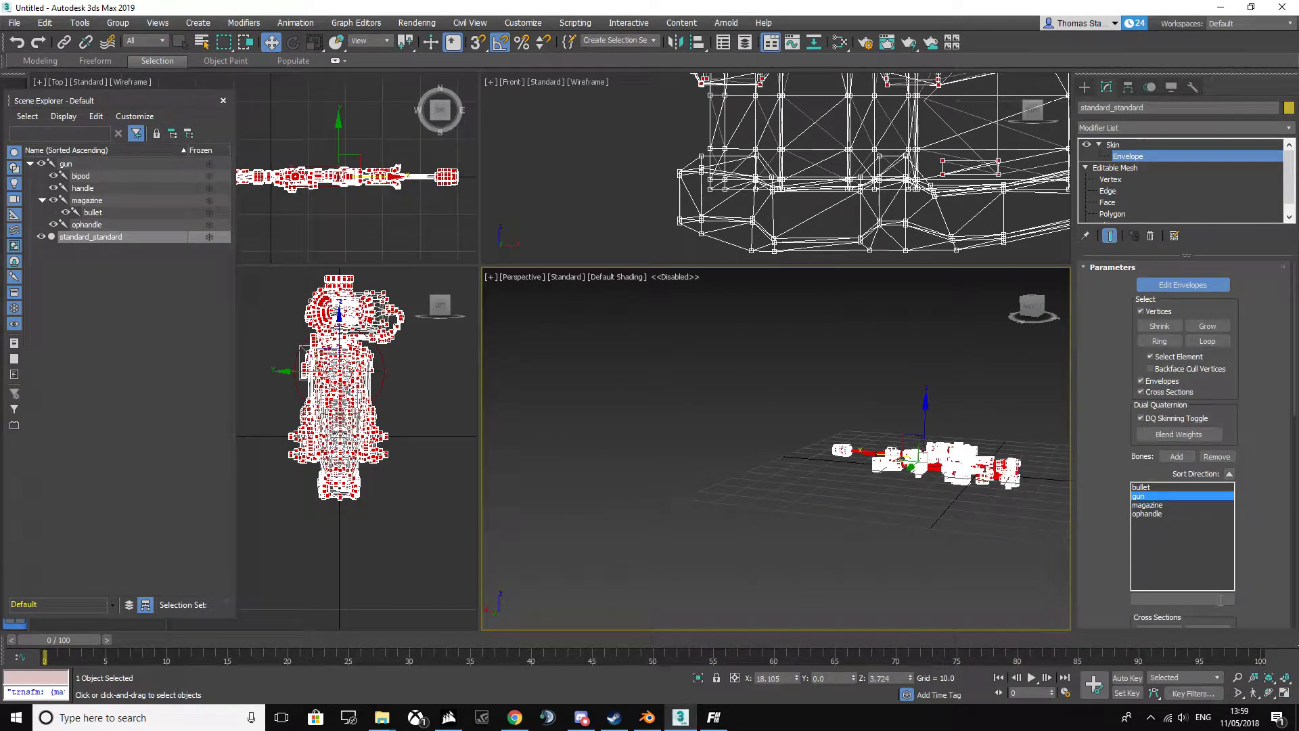
{"action": "scroll", "coordinate": [1226, 565], "scroll_direction": "down", "scroll_amount": 5}
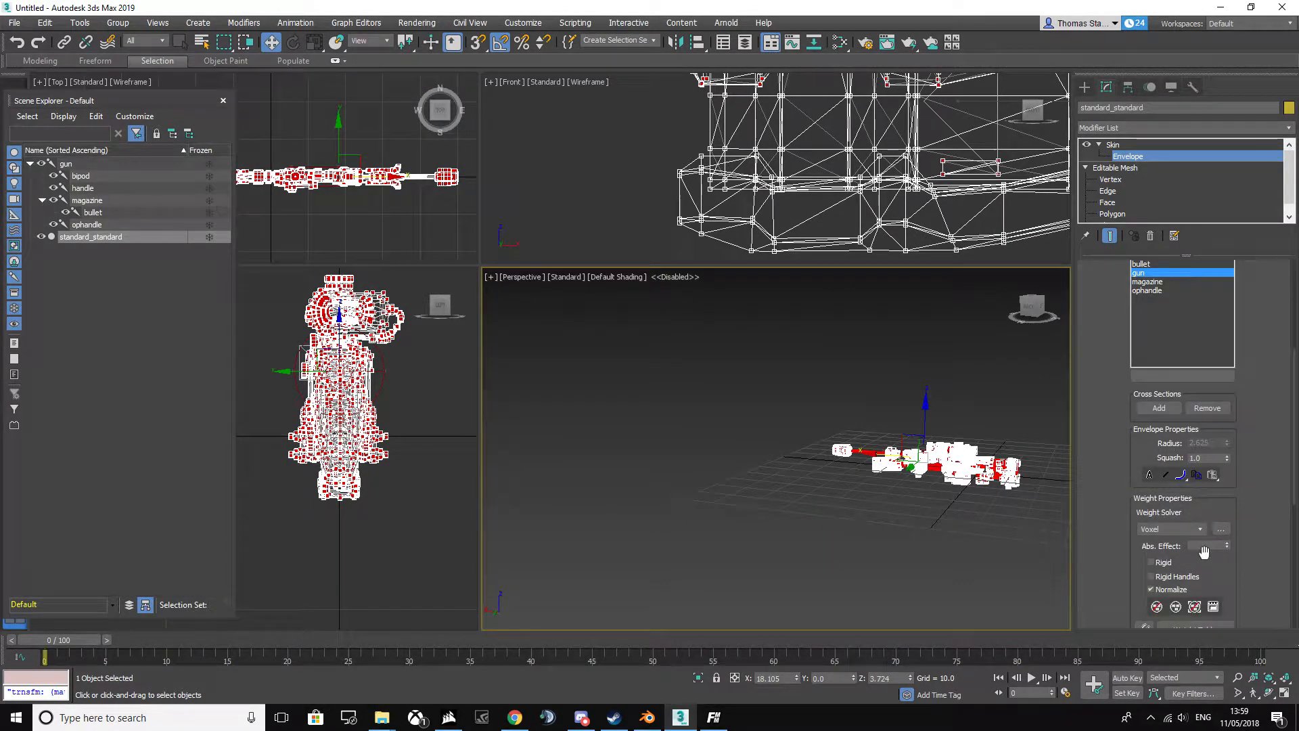
{"action": "scroll", "coordinate": [718, 461], "scroll_direction": "up", "scroll_amount": 10}
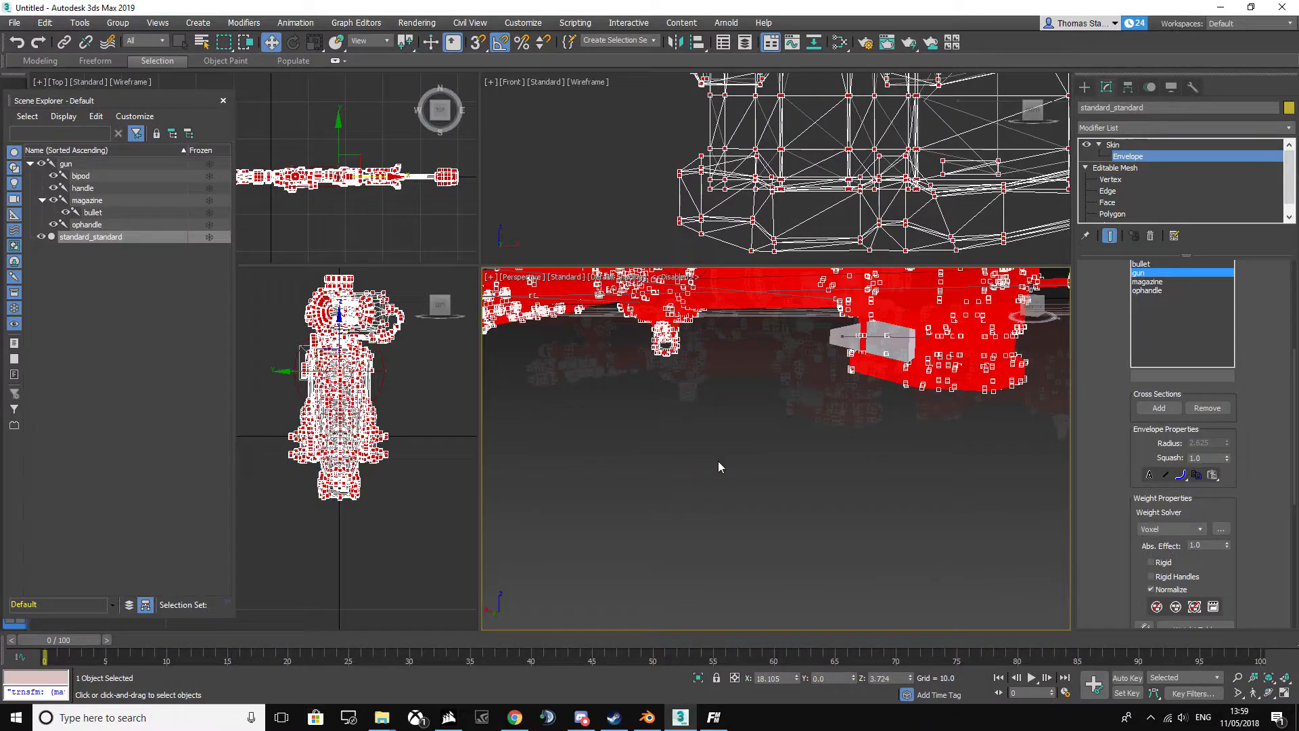
- Select the lower magazine element and weight it to the magazine bone with an absolute effect of 1.0
{"action": "left_click", "coordinate": [1149, 282]}
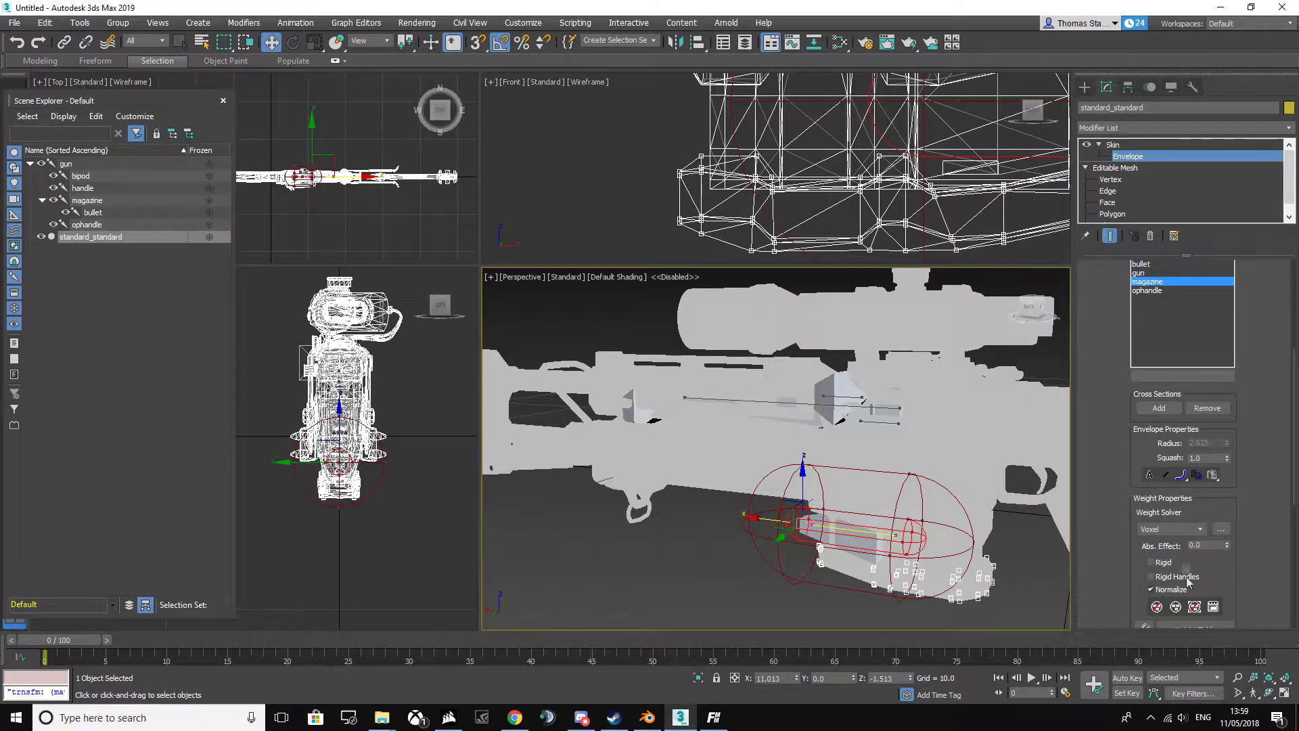
{"action": "key", "text": "Return"}
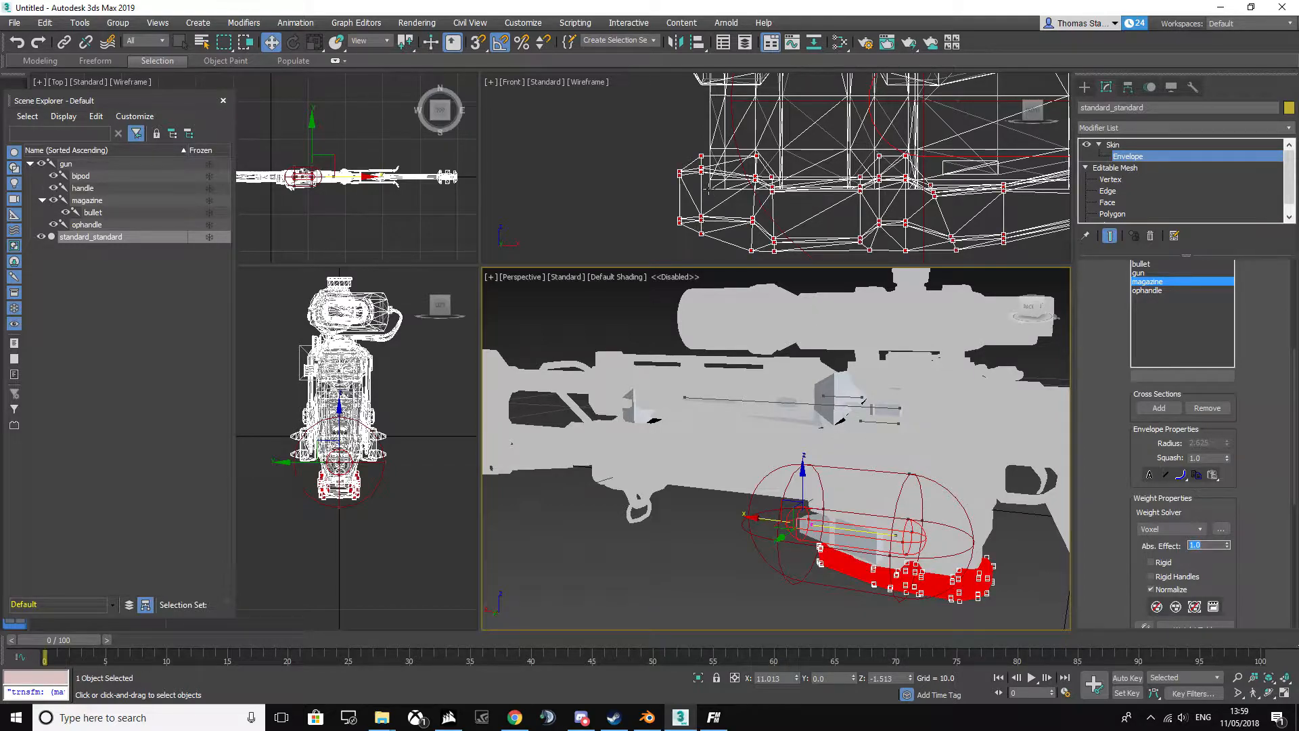
{"action": "type", "text": "0"}
{"action": "key", "text": "Return"}
{"action": "type", "text": "1"}
{"action": "key", "text": "Return"}
- Select the small internal element near the bullet bone and weight it to the bullet bone with an absolute effect of 1.0
{"action": "left_click", "coordinate": [1149, 264]}
{"action": "key", "text": "z"}
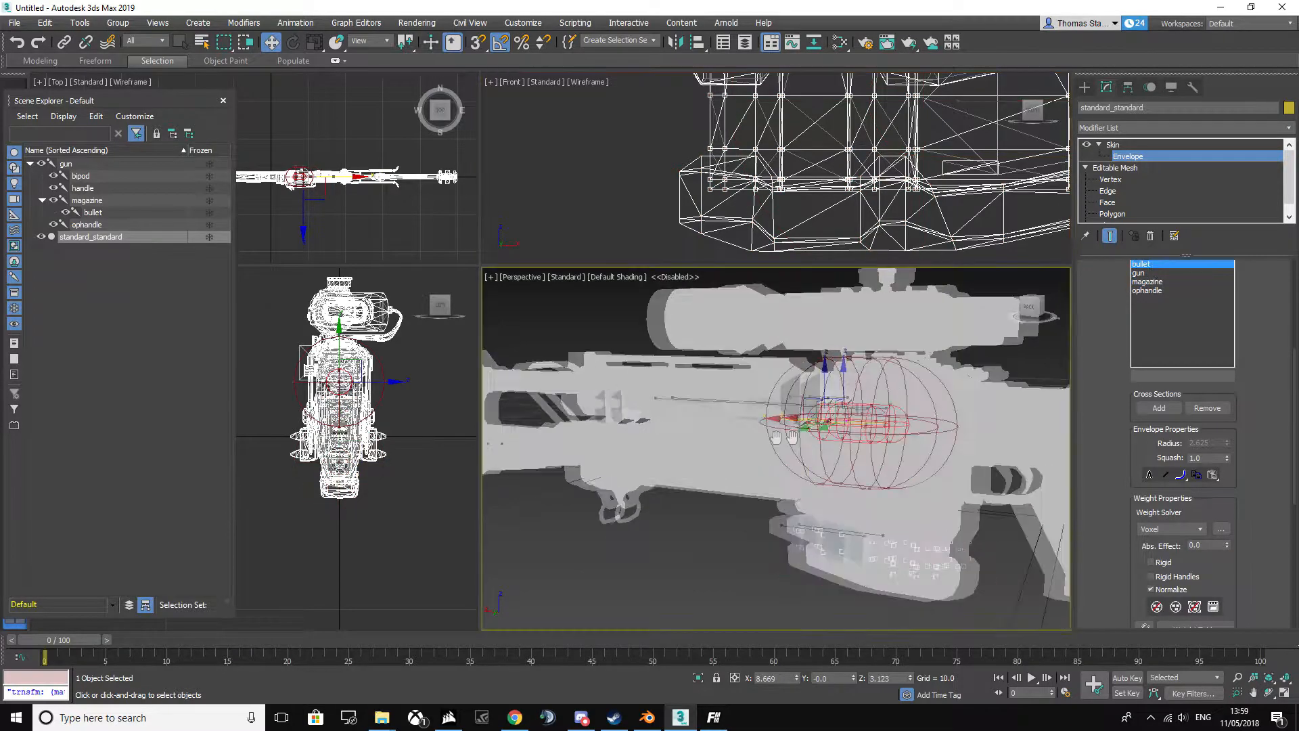
{"action": "scroll", "coordinate": [800, 473], "scroll_direction": "up", "scroll_amount": 8}
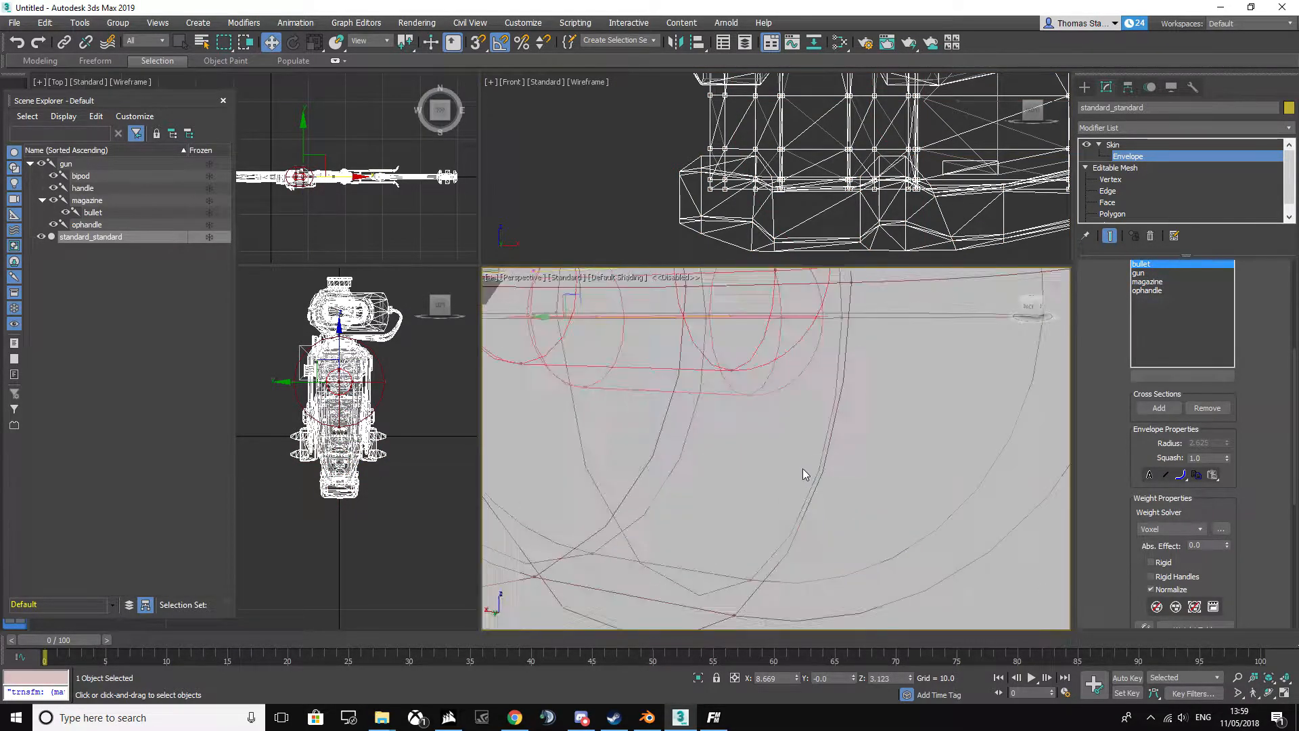
{"action": "middle_click_drag", "start_coordinate": [997, 333], "coordinate": [913, 433], "text": "alt"}
{"action": "scroll", "coordinate": [912, 439], "scroll_direction": "down", "scroll_amount": 3}
{"action": "scroll", "coordinate": [912, 439], "scroll_direction": "down", "scroll_amount": 8}
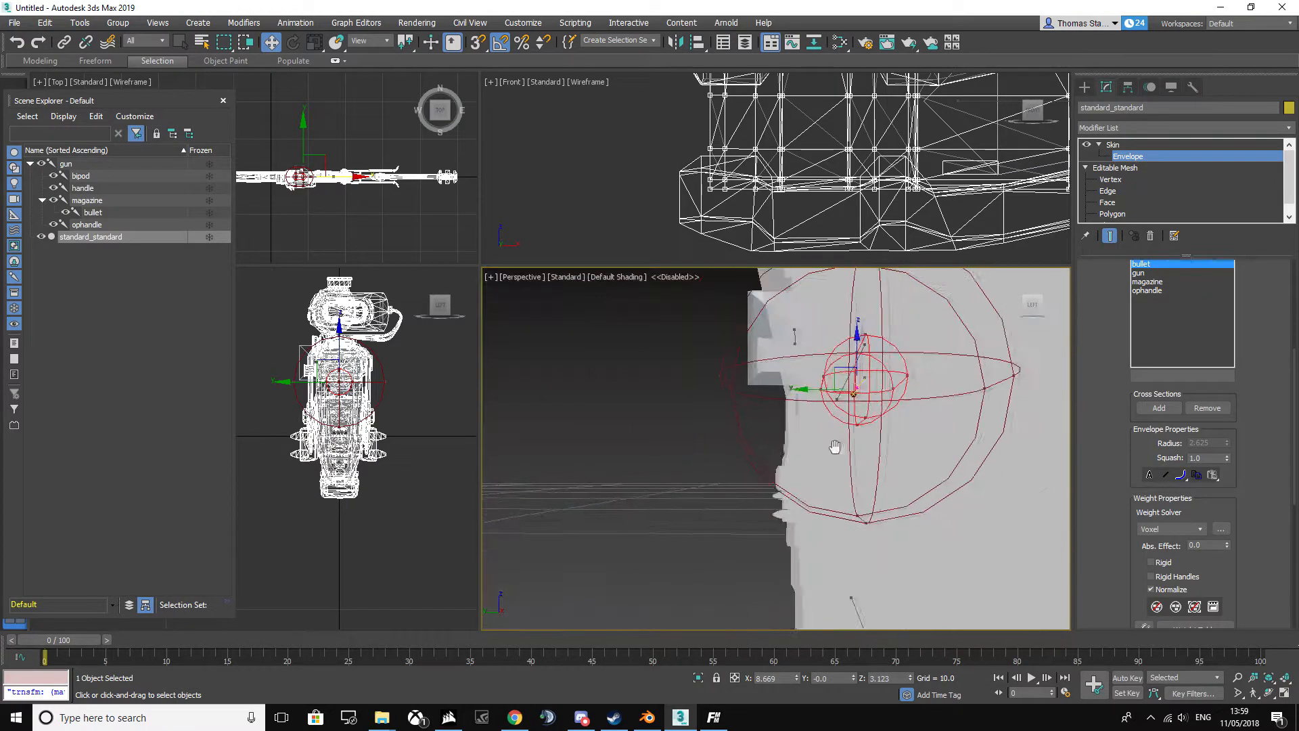
{"action": "scroll", "coordinate": [801, 487], "scroll_direction": "up", "scroll_amount": 6}
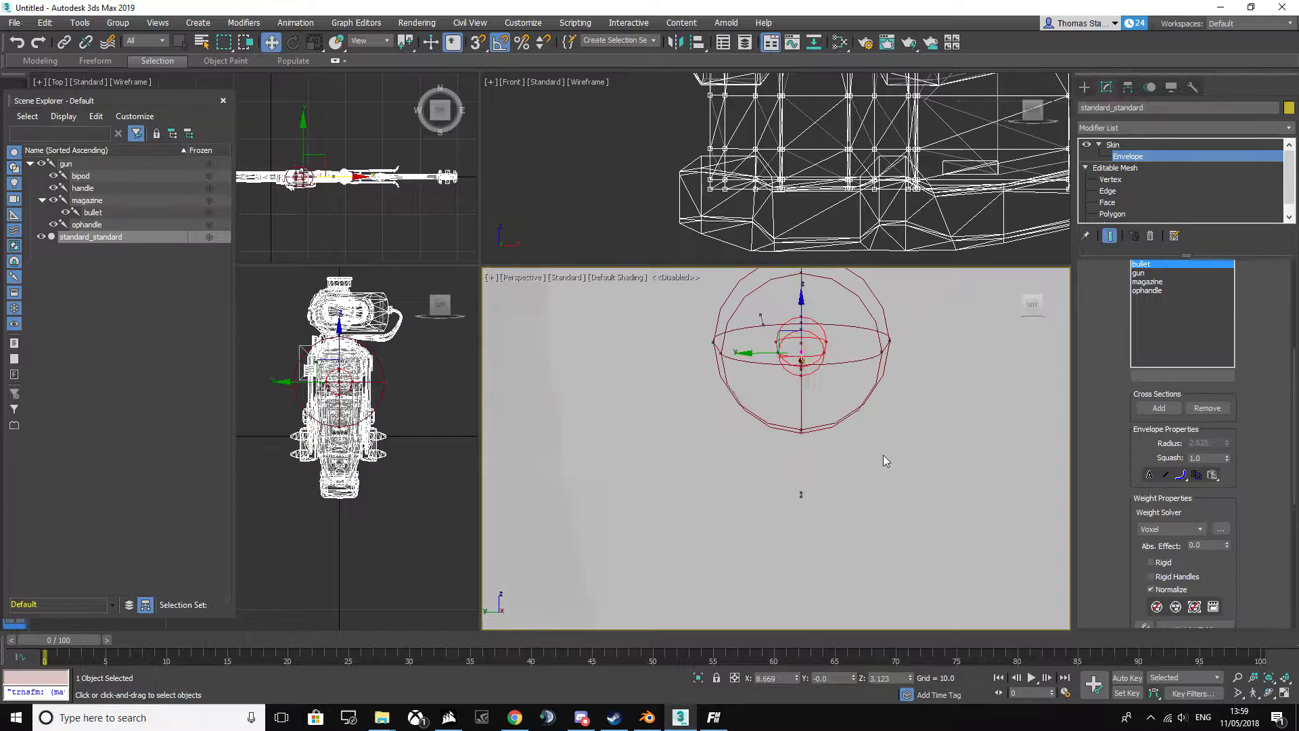
{"action": "scroll", "coordinate": [809, 432], "scroll_direction": "down", "scroll_amount": 3}
{"action": "scroll", "coordinate": [770, 168], "scroll_direction": "up", "scroll_amount": 6}
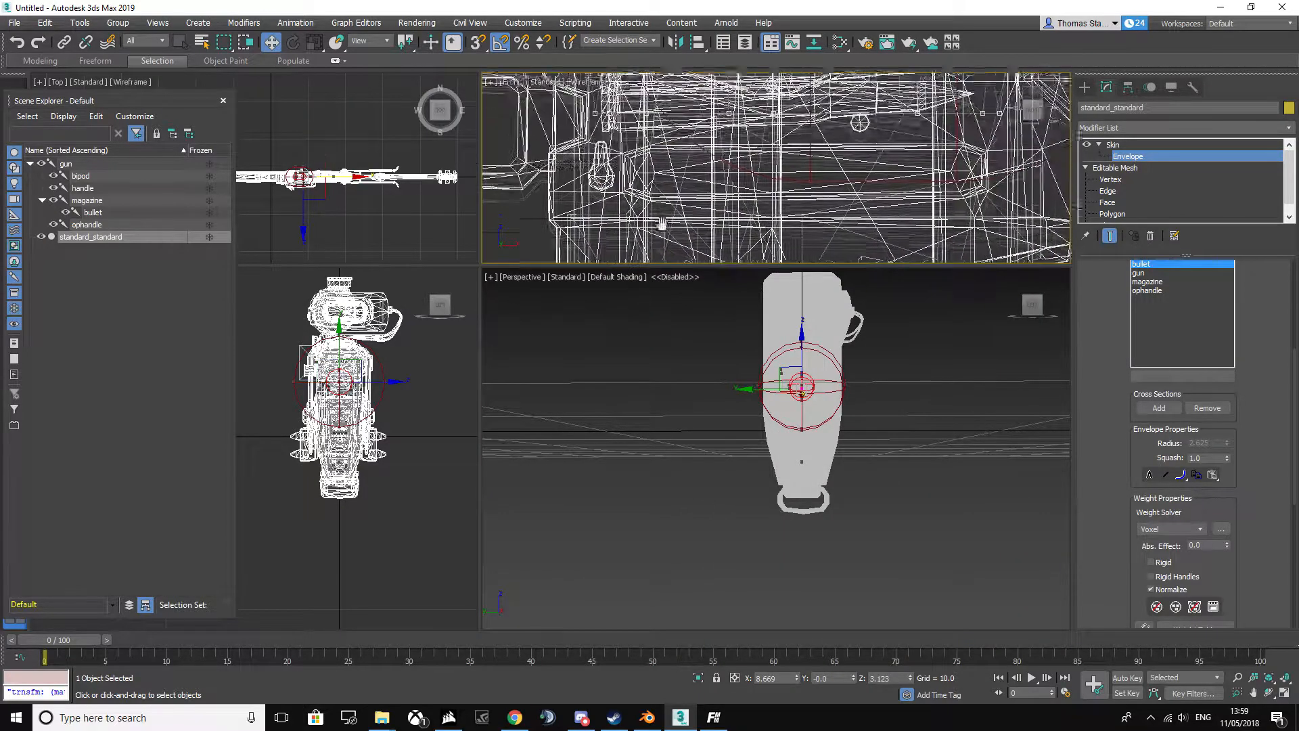
{"action": "scroll", "coordinate": [905, 111], "scroll_direction": "up", "scroll_amount": 4}
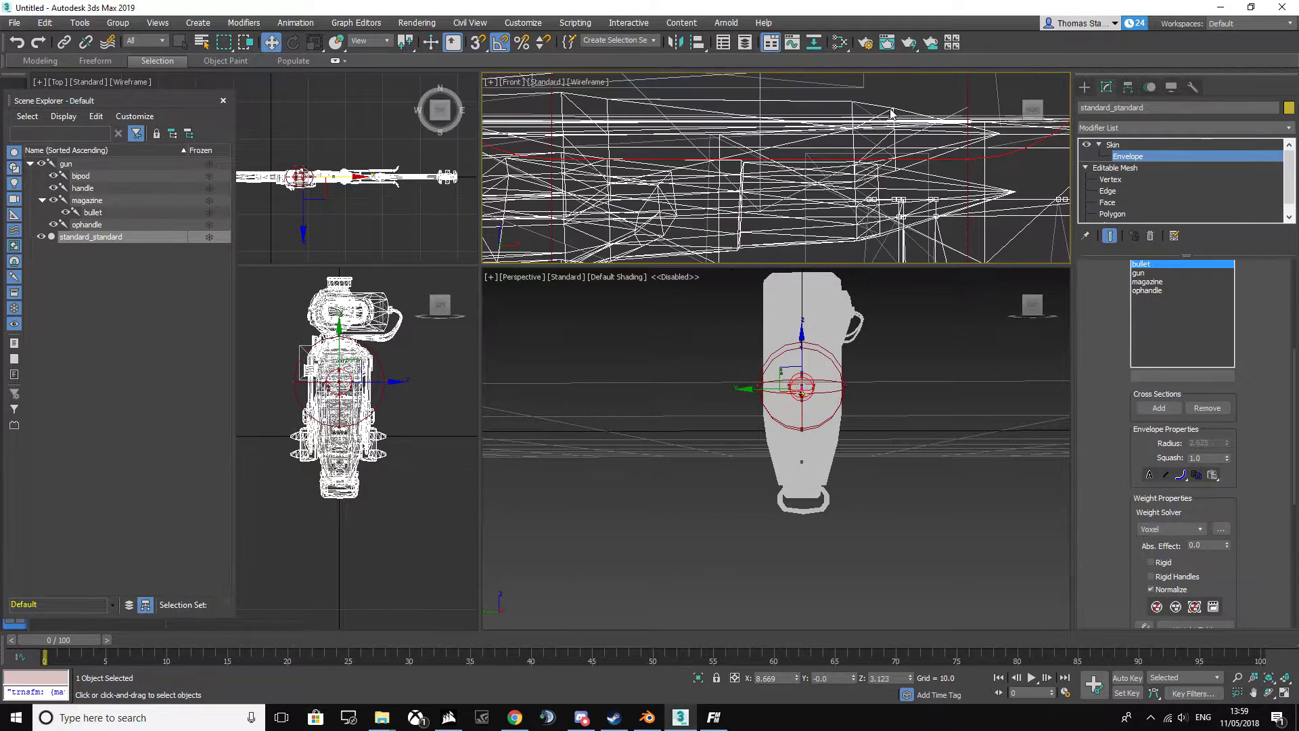
{"action": "middle_click_drag", "start_coordinate": [847, 206], "coordinate": [872, 206]}
{"action": "scroll", "coordinate": [872, 206], "scroll_direction": "up", "scroll_amount": 5}
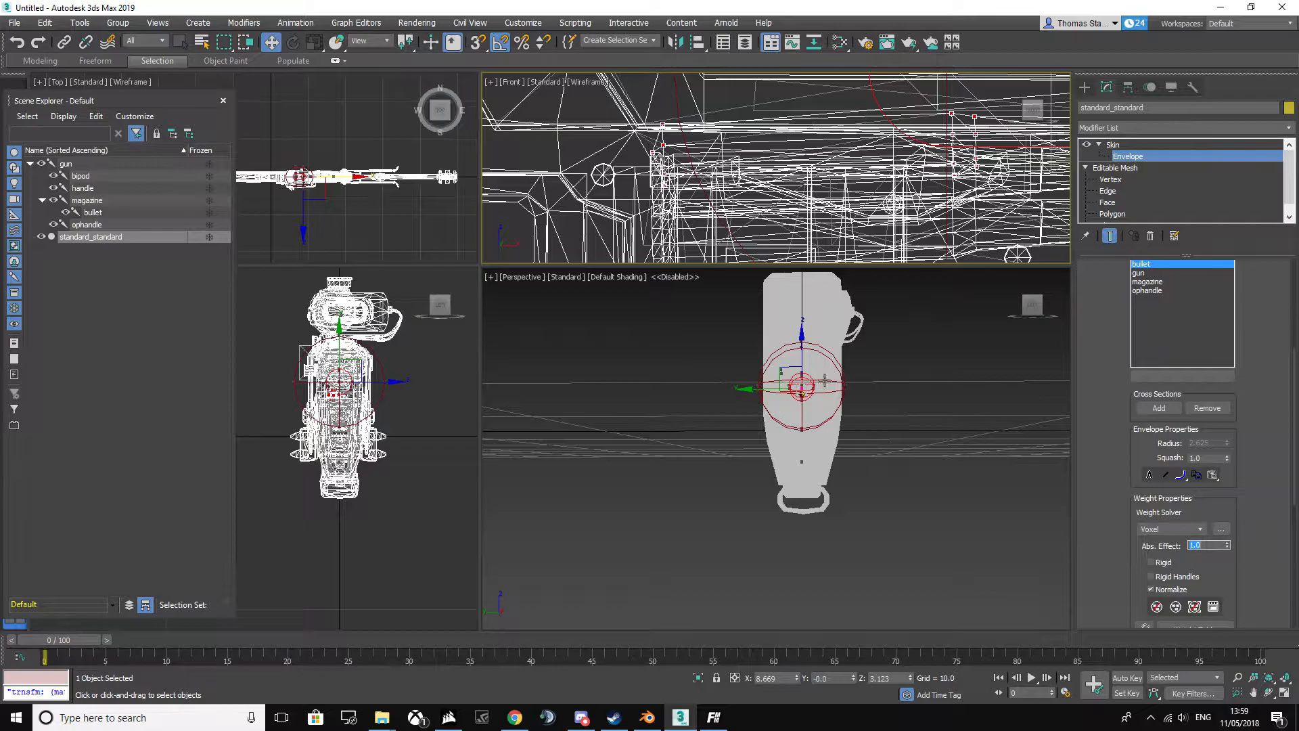
{"action": "scroll", "coordinate": [788, 388], "scroll_direction": "up", "scroll_amount": 3}
{"action": "middle_click_drag", "start_coordinate": [717, 382], "coordinate": [1000, 287], "text": "alt"}
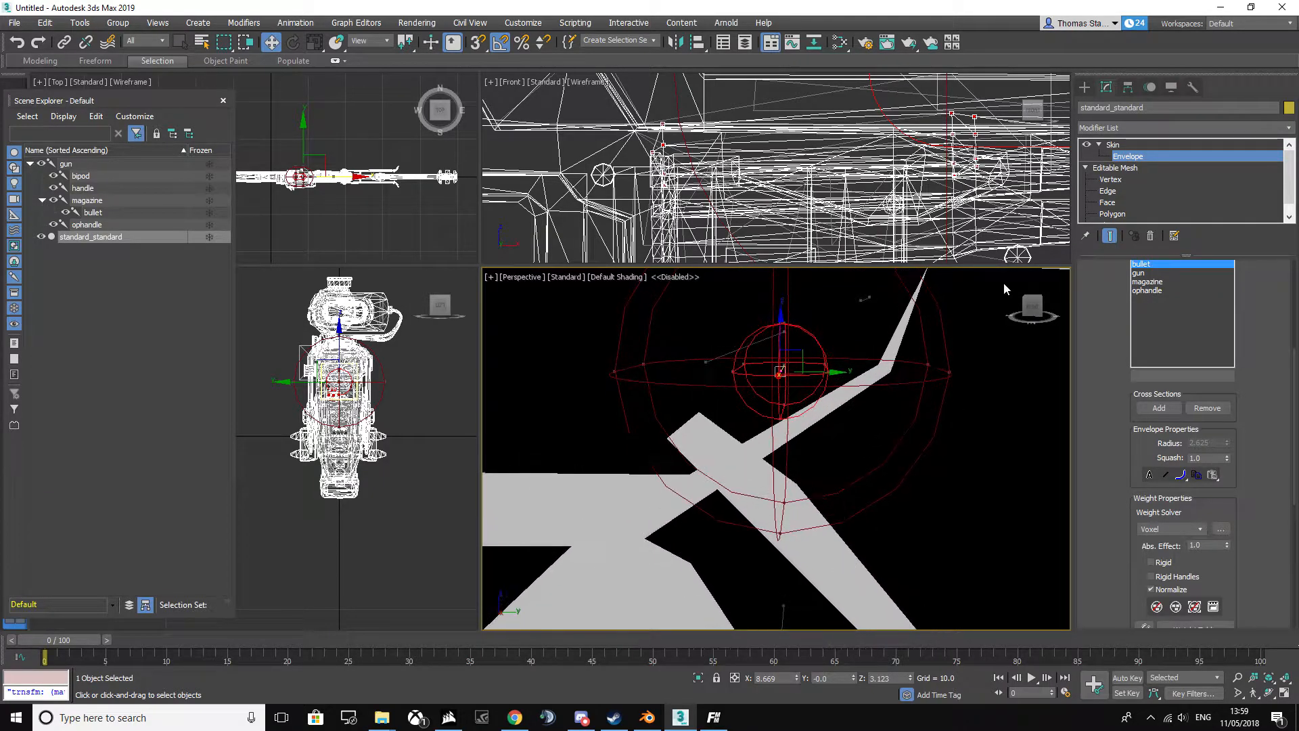
- Inspect the bullet element and its bullet bone envelope from several angles inside the rifle
{"action": "left_click_drag", "start_coordinate": [1033, 313], "coordinate": [641, 411]}
{"action": "scroll", "coordinate": [886, 383], "scroll_direction": "up", "scroll_amount": 5}
{"action": "scroll", "coordinate": [888, 372], "scroll_direction": "up", "scroll_amount": 1}
{"action": "middle_click_drag", "start_coordinate": [916, 333], "coordinate": [934, 318]}
{"action": "scroll", "coordinate": [859, 383], "scroll_direction": "down", "scroll_amount": 8}
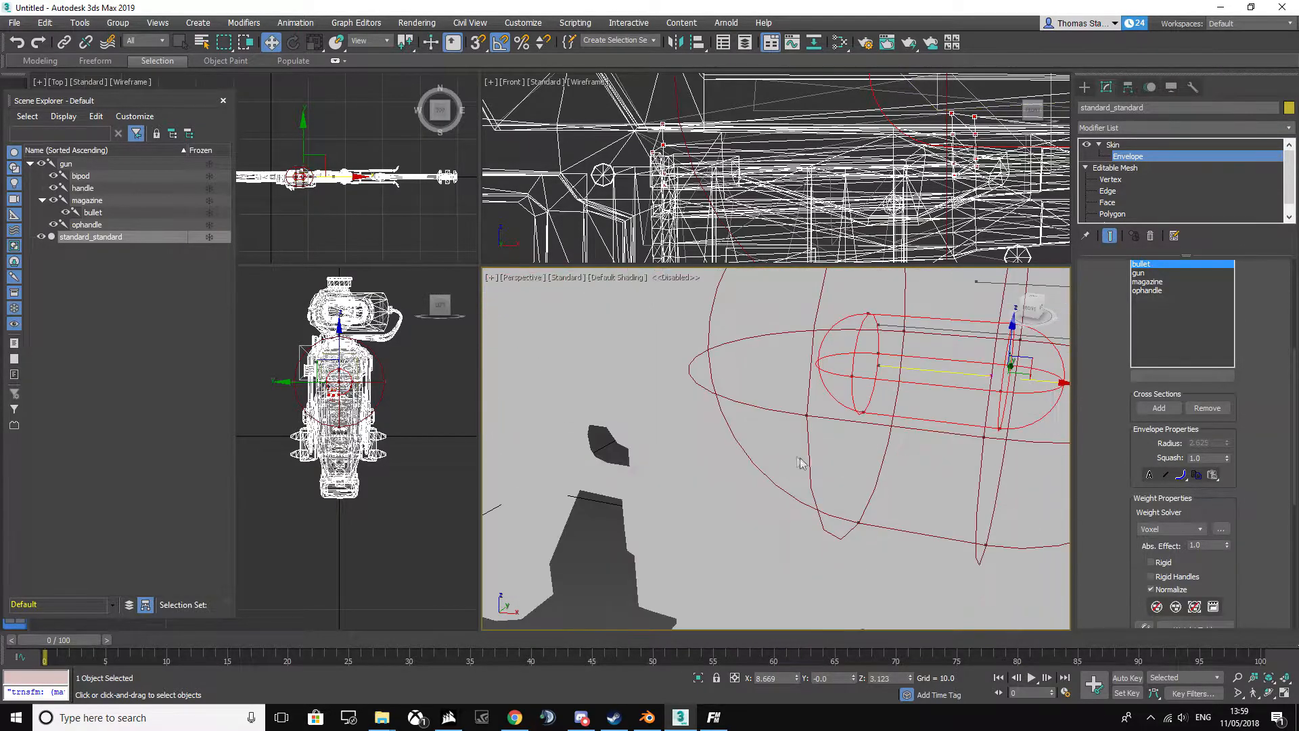
{"action": "scroll", "coordinate": [1009, 298], "scroll_direction": "up", "scroll_amount": 8}
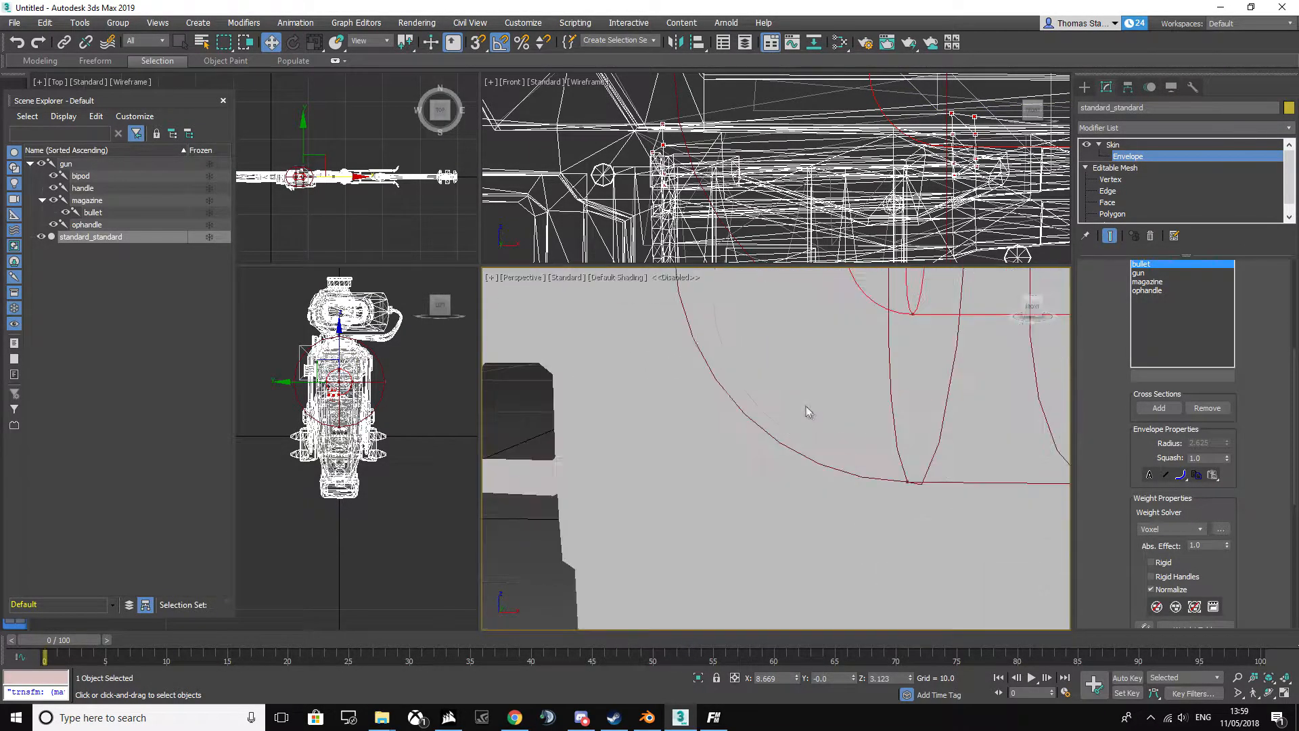
{"action": "left_click_drag", "start_coordinate": [1009, 298], "coordinate": [945, 308]}
{"action": "left_click", "coordinate": [1034, 307]}
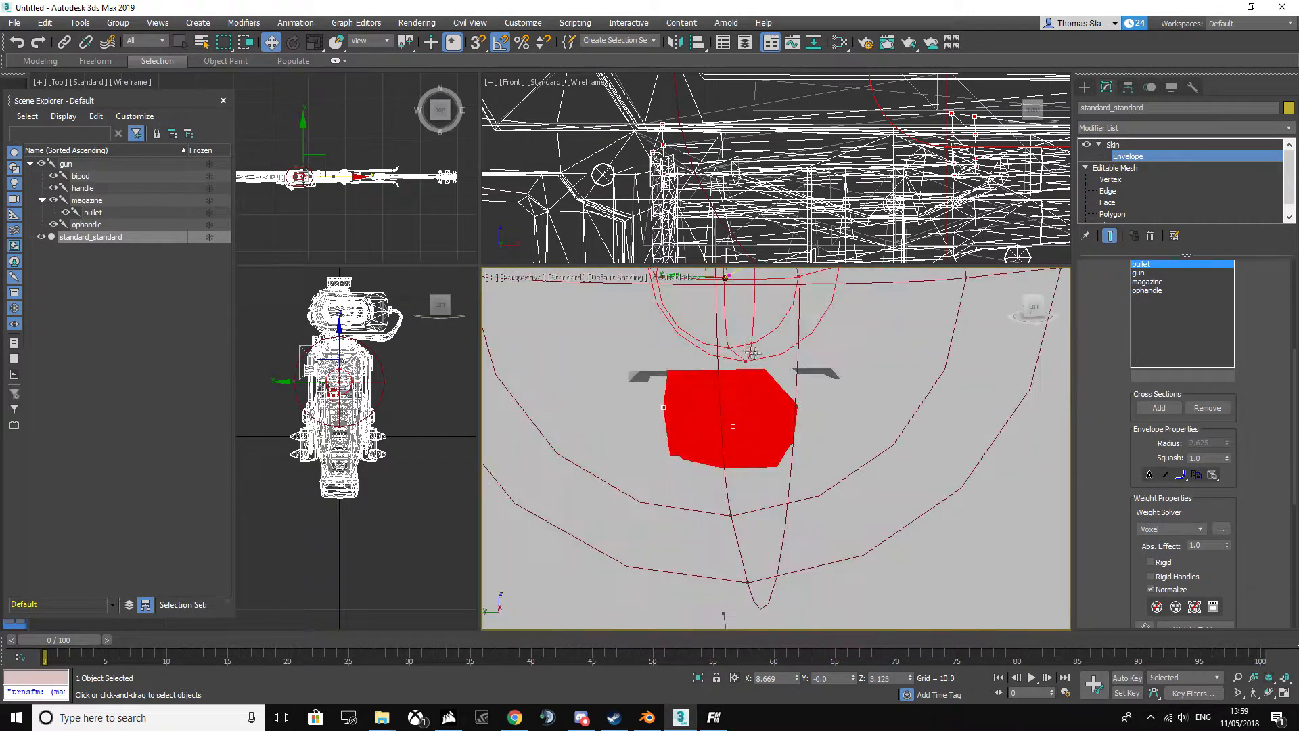
{"action": "left_click", "coordinate": [1037, 298]}
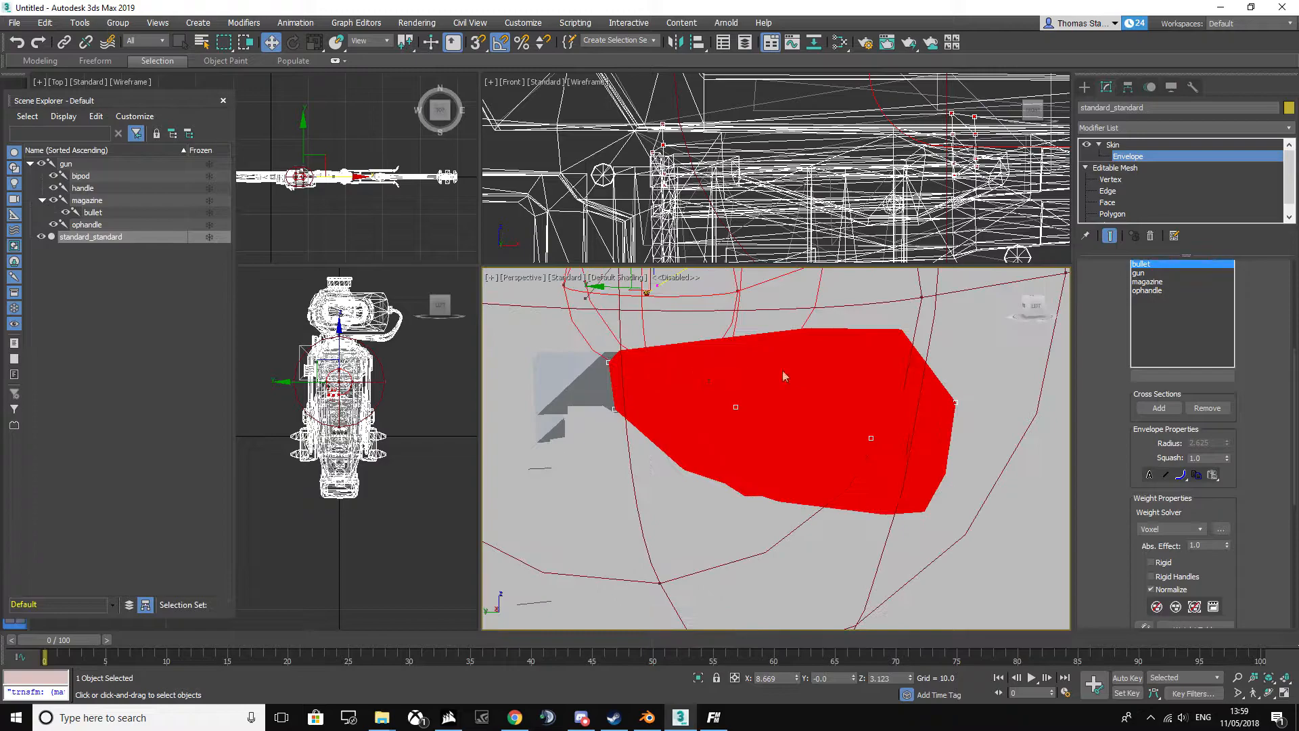
{"action": "left_click_drag", "start_coordinate": [1033, 301], "coordinate": [943, 408]}
{"action": "scroll", "coordinate": [977, 367], "scroll_direction": "down", "scroll_amount": 8}
{"action": "left_click_drag", "start_coordinate": [1029, 311], "coordinate": [778, 395]}
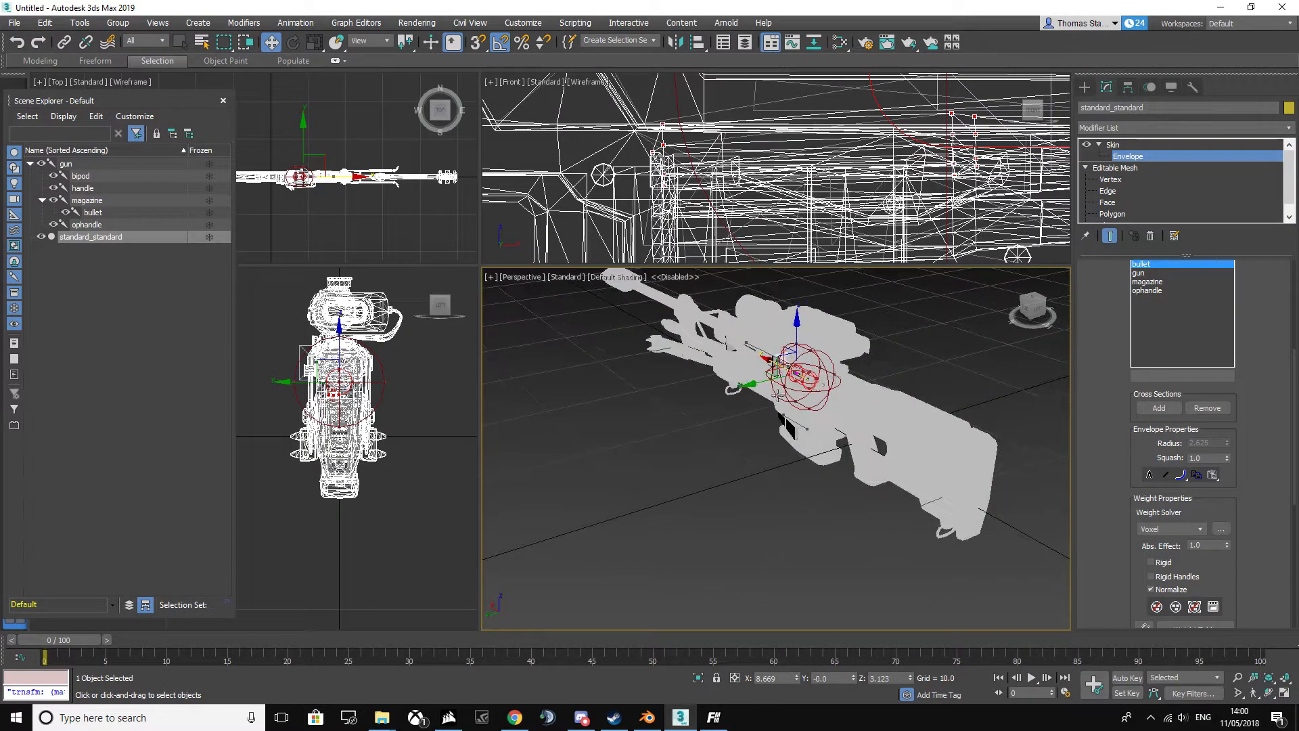
- Select the round bolt knob element and weight it to the ophandle bone with an absolute effect of 1.0
{"action": "left_click", "coordinate": [1158, 291]}
{"action": "scroll", "coordinate": [704, 483], "scroll_direction": "up", "scroll_amount": 10}
{"action": "scroll", "coordinate": [700, 491], "scroll_direction": "up", "scroll_amount": 5}
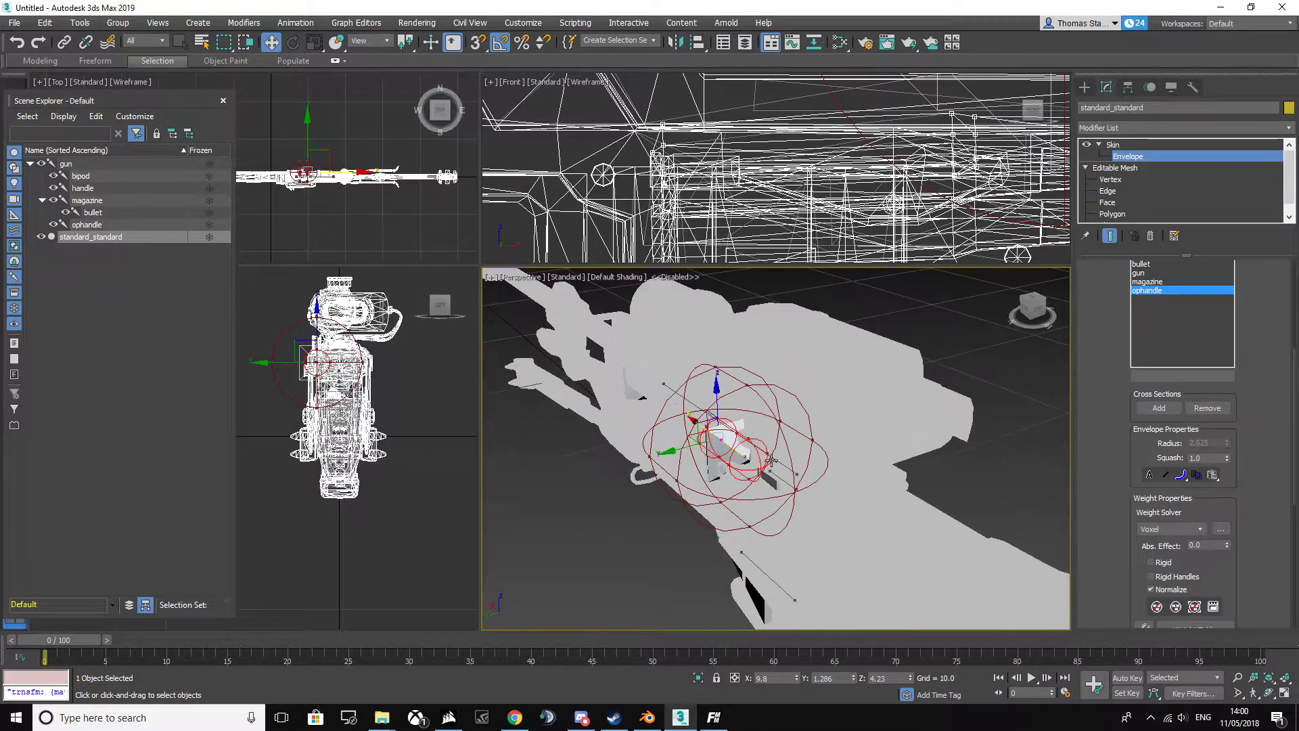
{"action": "left_click", "coordinate": [712, 481]}
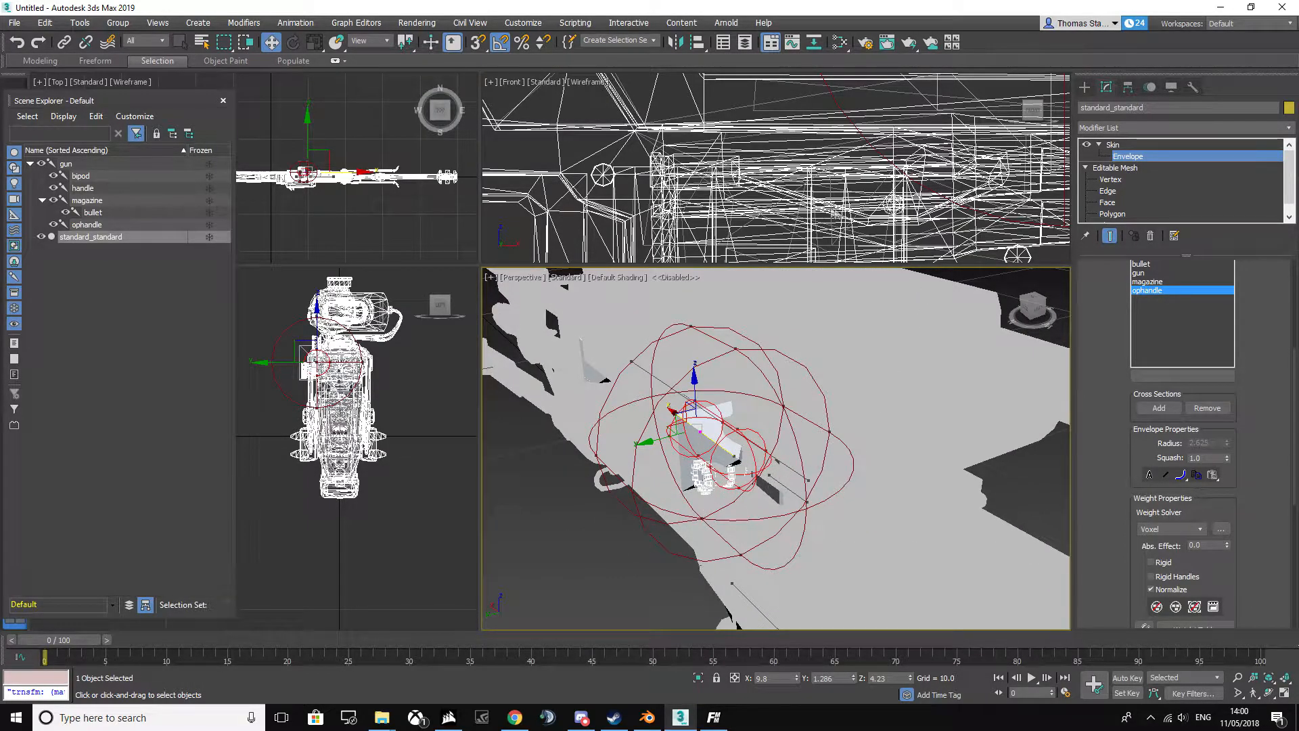
{"action": "middle_click_drag", "start_coordinate": [839, 215], "coordinate": [752, 189]}
{"action": "scroll", "coordinate": [752, 189], "scroll_direction": "down", "scroll_amount": 7}
{"action": "scroll", "coordinate": [796, 214], "scroll_direction": "up", "scroll_amount": 4}
{"action": "scroll", "coordinate": [765, 196], "scroll_direction": "up", "scroll_amount": 6}
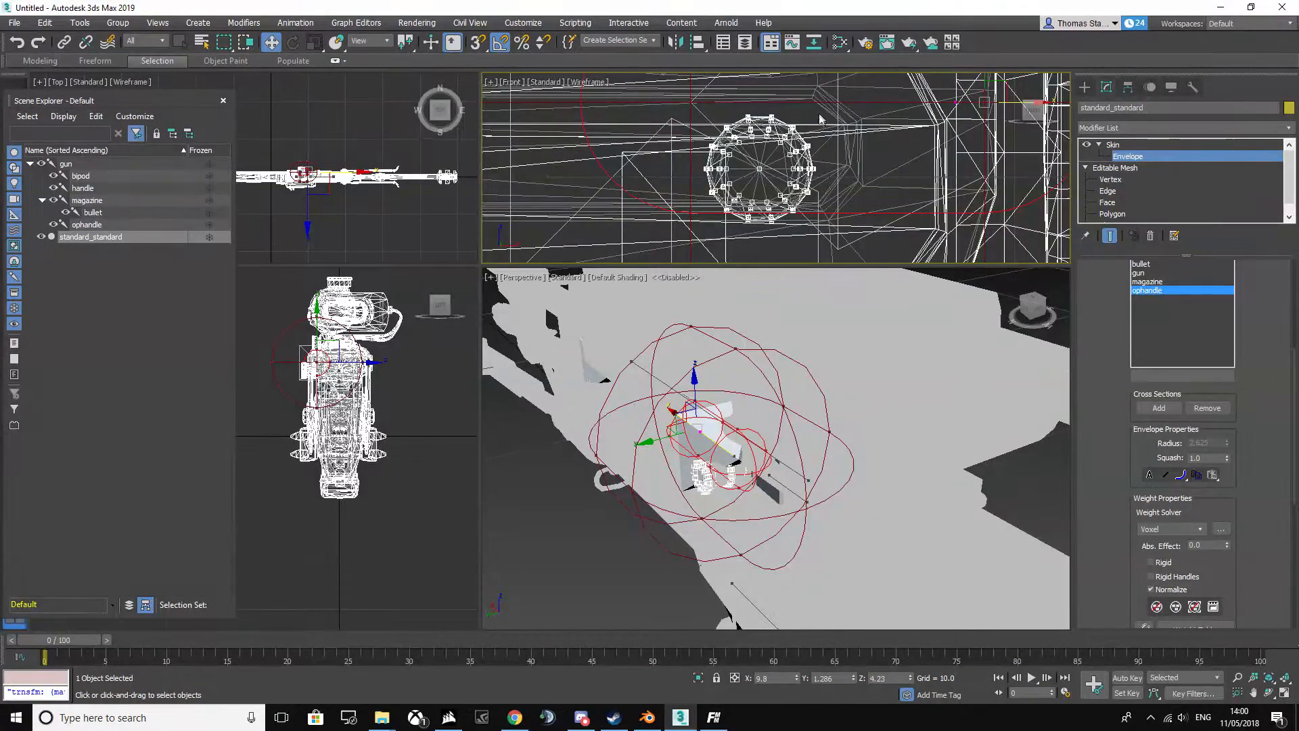
{"action": "left_click", "coordinate": [824, 112]}
{"action": "left_click", "coordinate": [807, 147]}
{"action": "left_click", "coordinate": [1024, 318]}
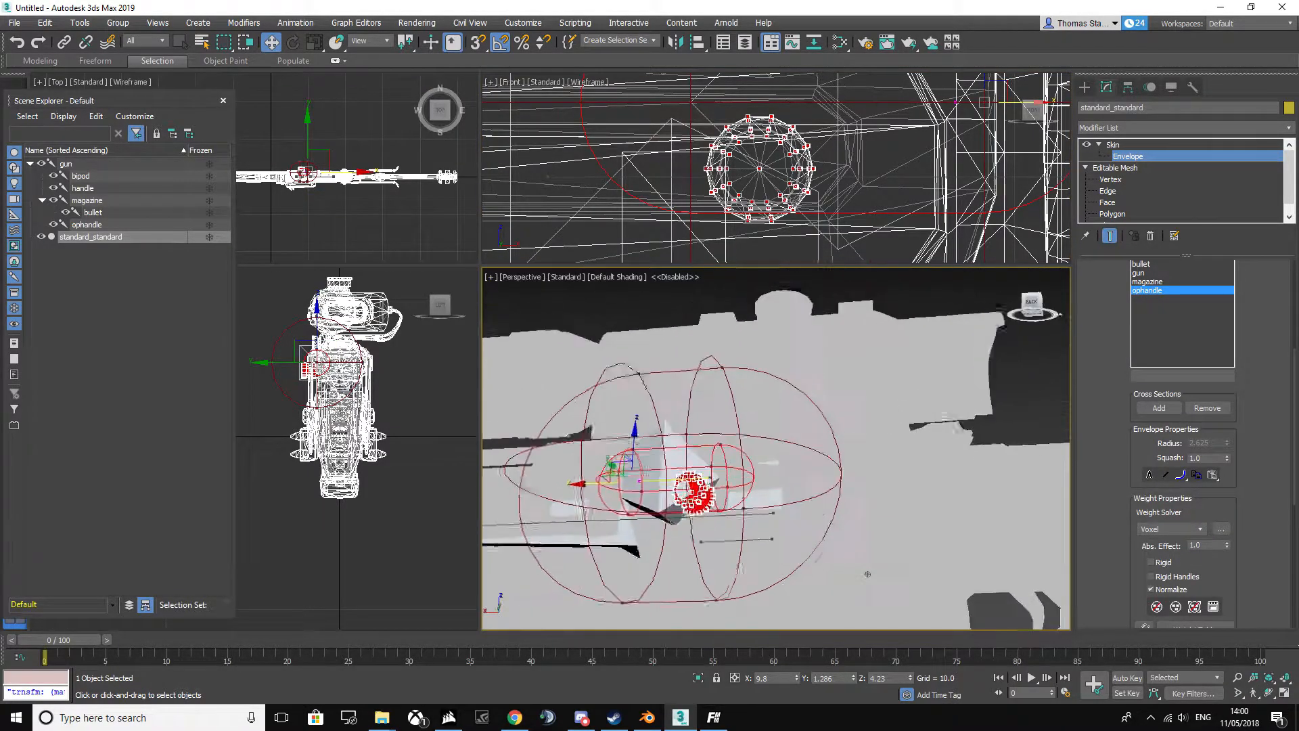
{"action": "scroll", "coordinate": [727, 522], "scroll_direction": "up", "scroll_amount": 4}
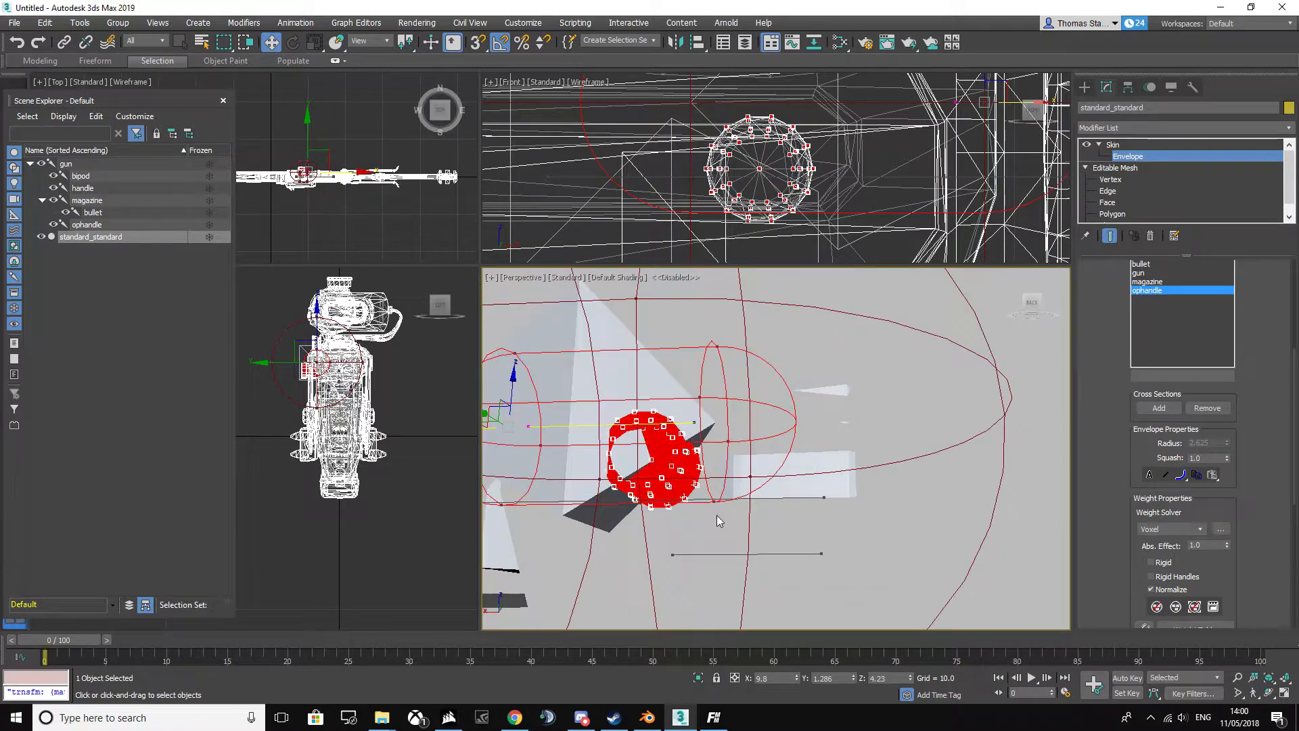
- Try to weight the receiver body element around the bolt knob to the ophandle bone
{"action": "left_click", "coordinate": [729, 456]}
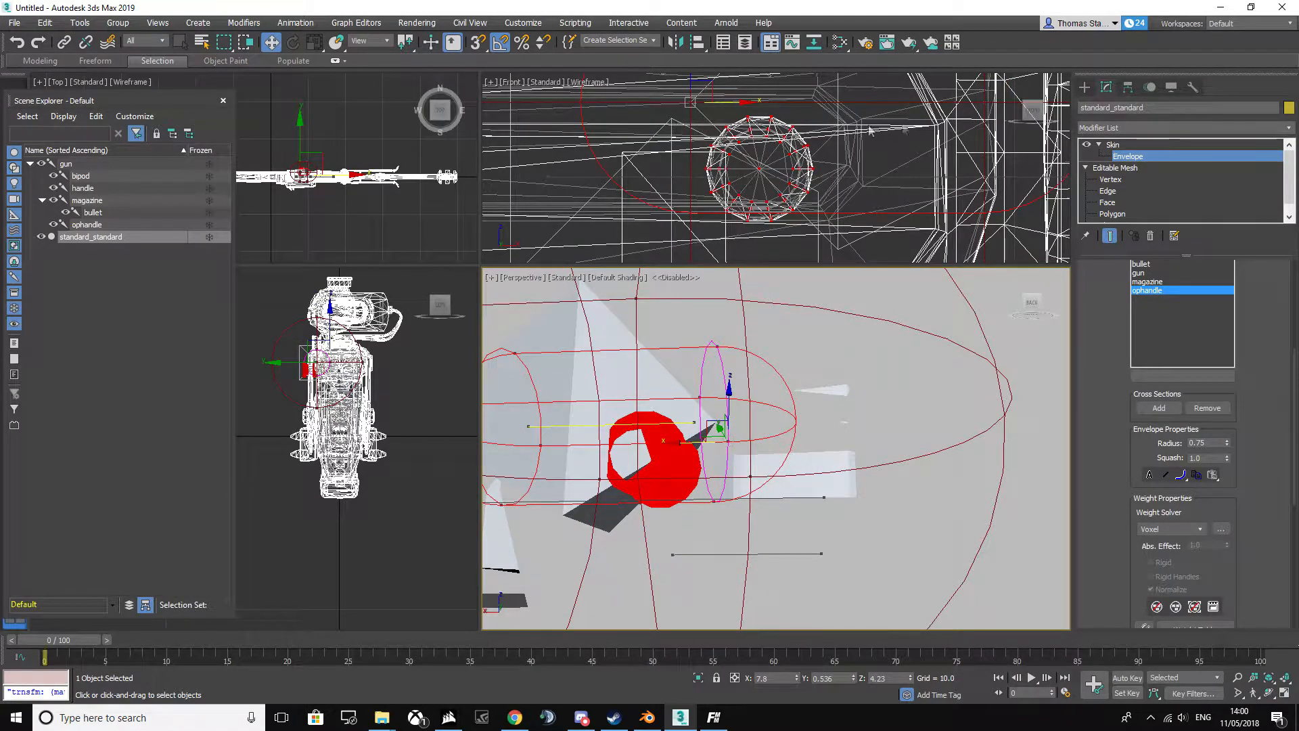
{"action": "left_click", "coordinate": [887, 216]}
{"action": "middle_click_drag", "start_coordinate": [966, 197], "coordinate": [989, 192]}
{"action": "scroll", "coordinate": [809, 217], "scroll_direction": "down", "scroll_amount": 3}
{"action": "mouse_move", "coordinate": [660, 203]}
{"action": "middle_mouse_down"}
{"action": "mouse_move", "coordinate": [796, 153]}
{"action": "mouse_move", "coordinate": [665, 198]}
{"action": "middle_mouse_up"}
{"action": "scroll", "coordinate": [830, 153], "scroll_direction": "up", "scroll_amount": 4}
{"action": "middle_click_drag", "start_coordinate": [829, 152], "coordinate": [707, 133]}
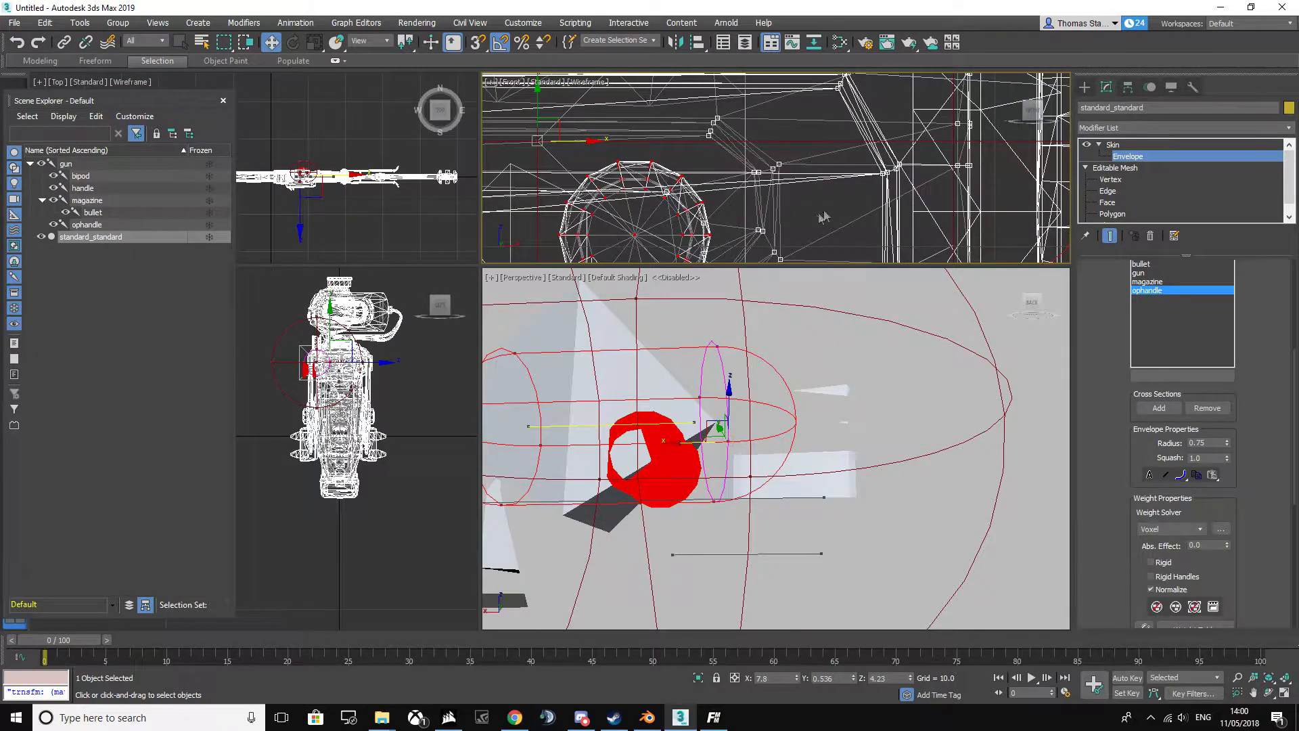
{"action": "middle_click_drag", "start_coordinate": [817, 218], "coordinate": [884, 175]}
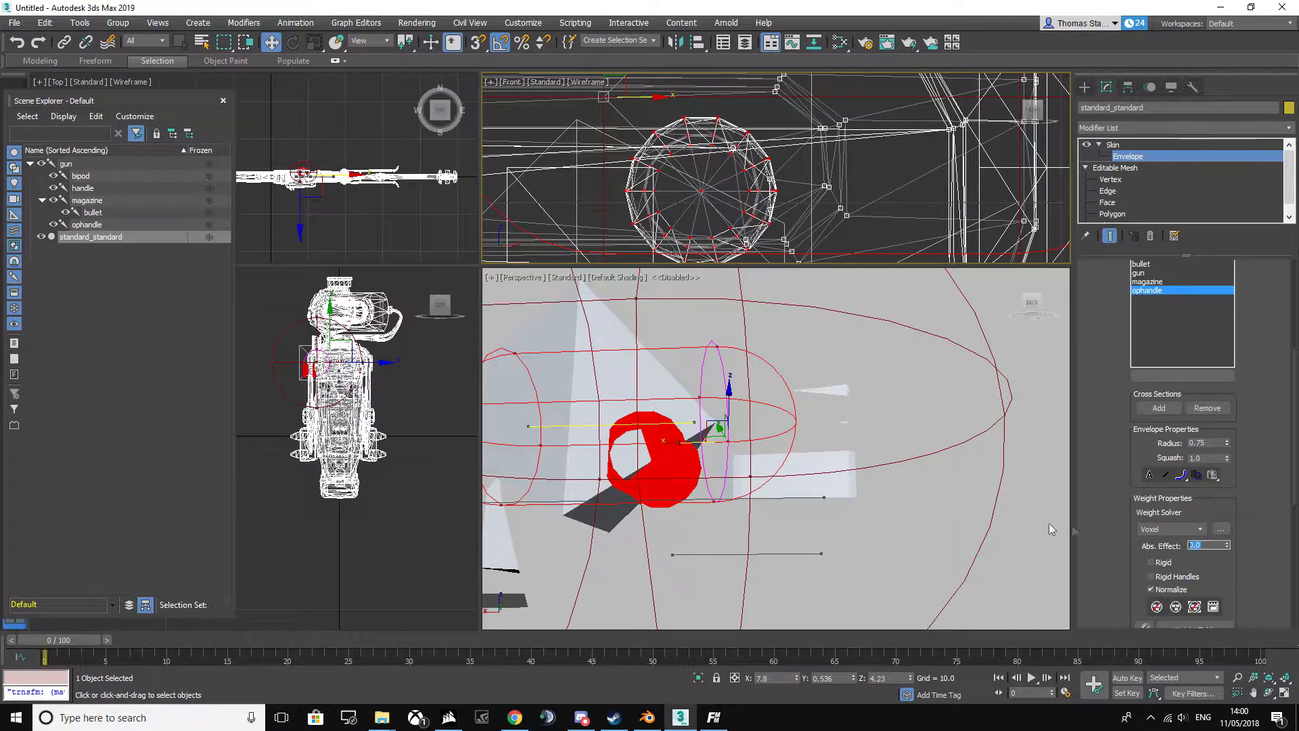
{"action": "mouse_move", "coordinate": [877, 489]}
{"action": "middle_mouse_down", "text": "alt"}
{"action": "mouse_move", "coordinate": [812, 457]}
{"action": "mouse_move", "coordinate": [607, 516]}
{"action": "middle_mouse_up", "text": "alt"}
{"action": "scroll", "coordinate": [855, 465], "scroll_direction": "down", "scroll_amount": 4}
{"action": "left_click", "coordinate": [871, 444]}
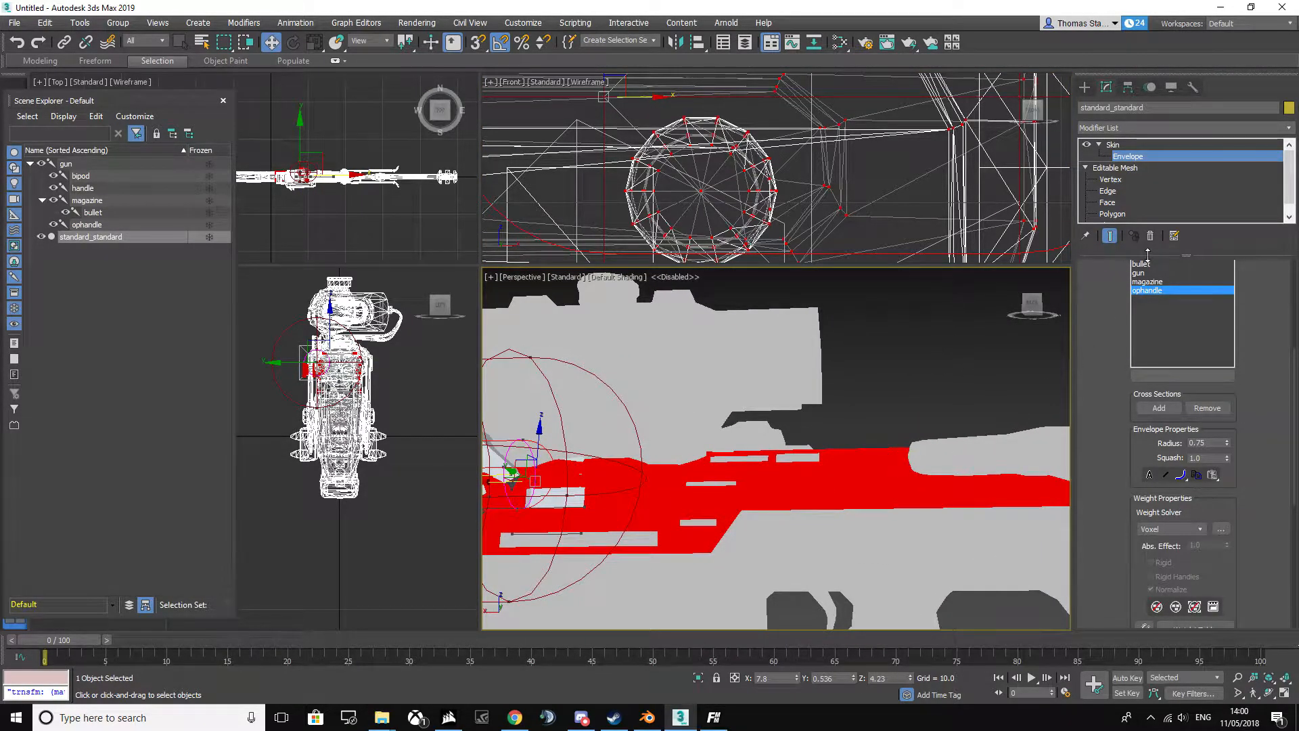
- Weight the receiver body element back to the gun bone with an absolute effect of 1.0
{"action": "left_click", "coordinate": [1142, 273]}
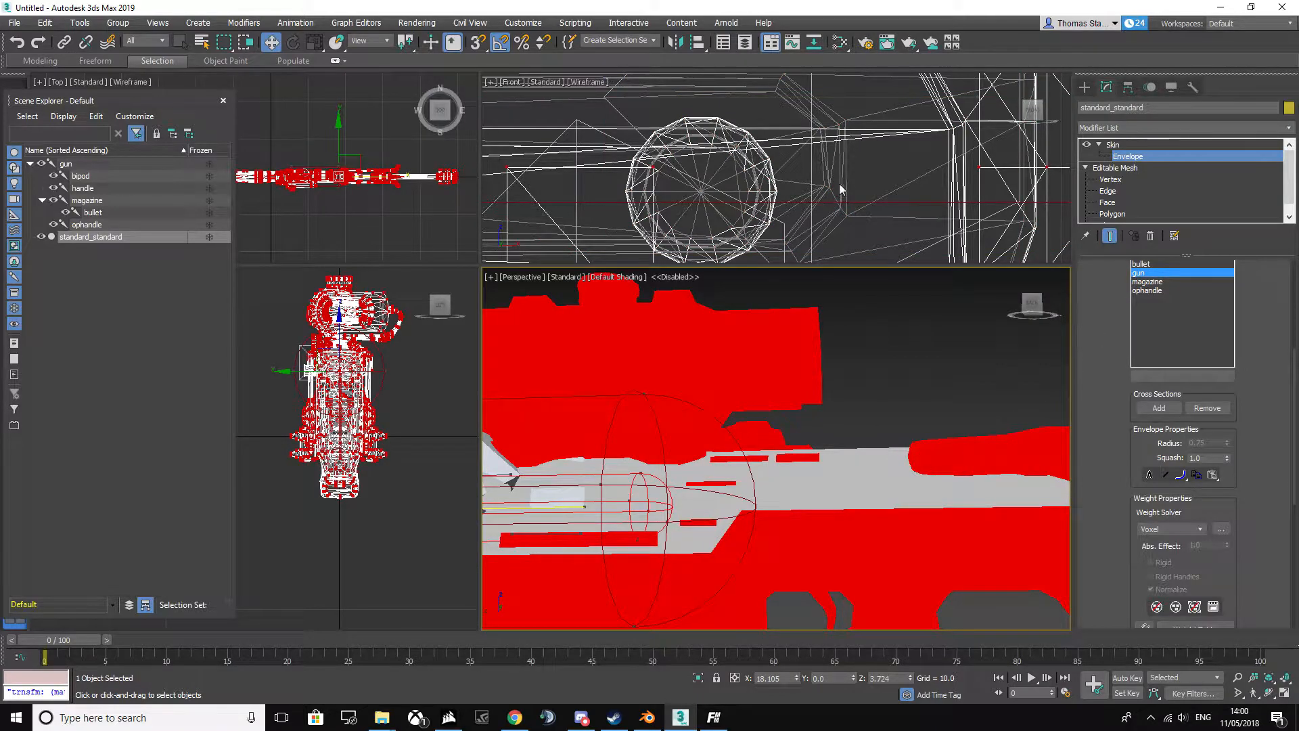
{"action": "left_click", "coordinate": [847, 121]}
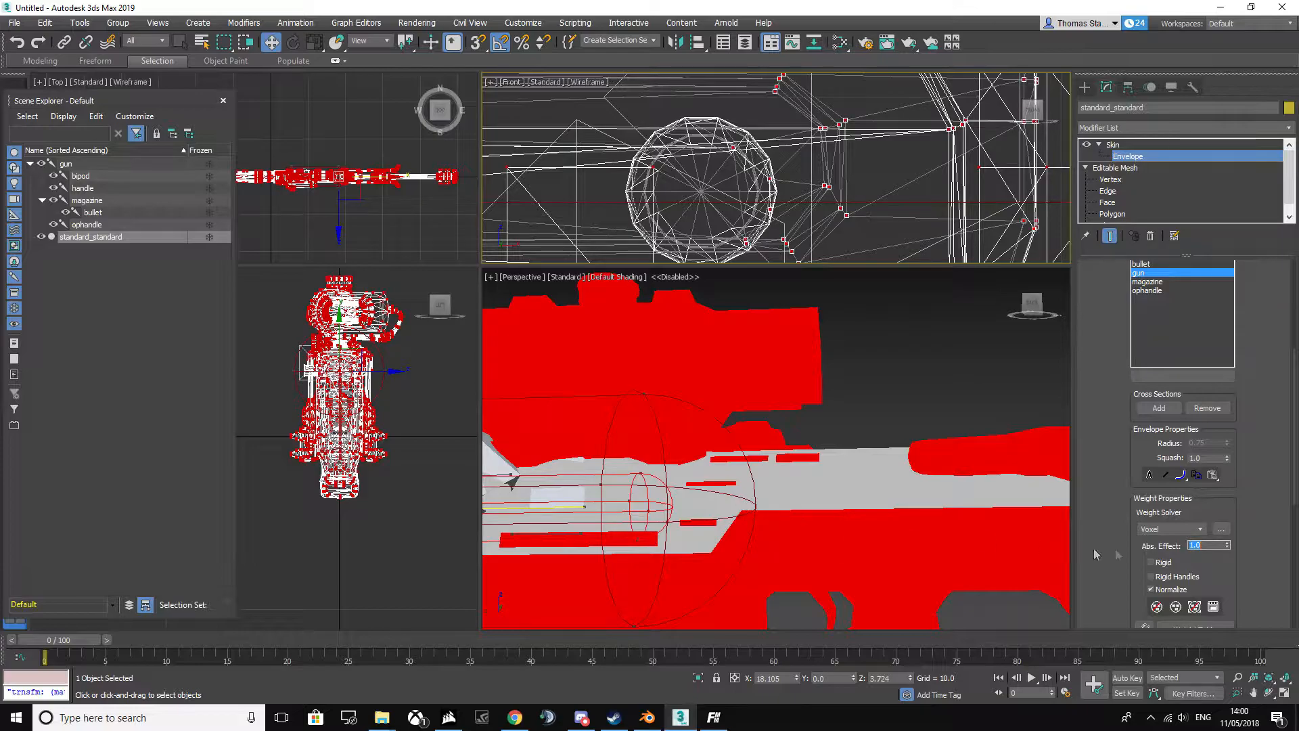
{"action": "middle_click_drag", "start_coordinate": [806, 354], "coordinate": [894, 368]}
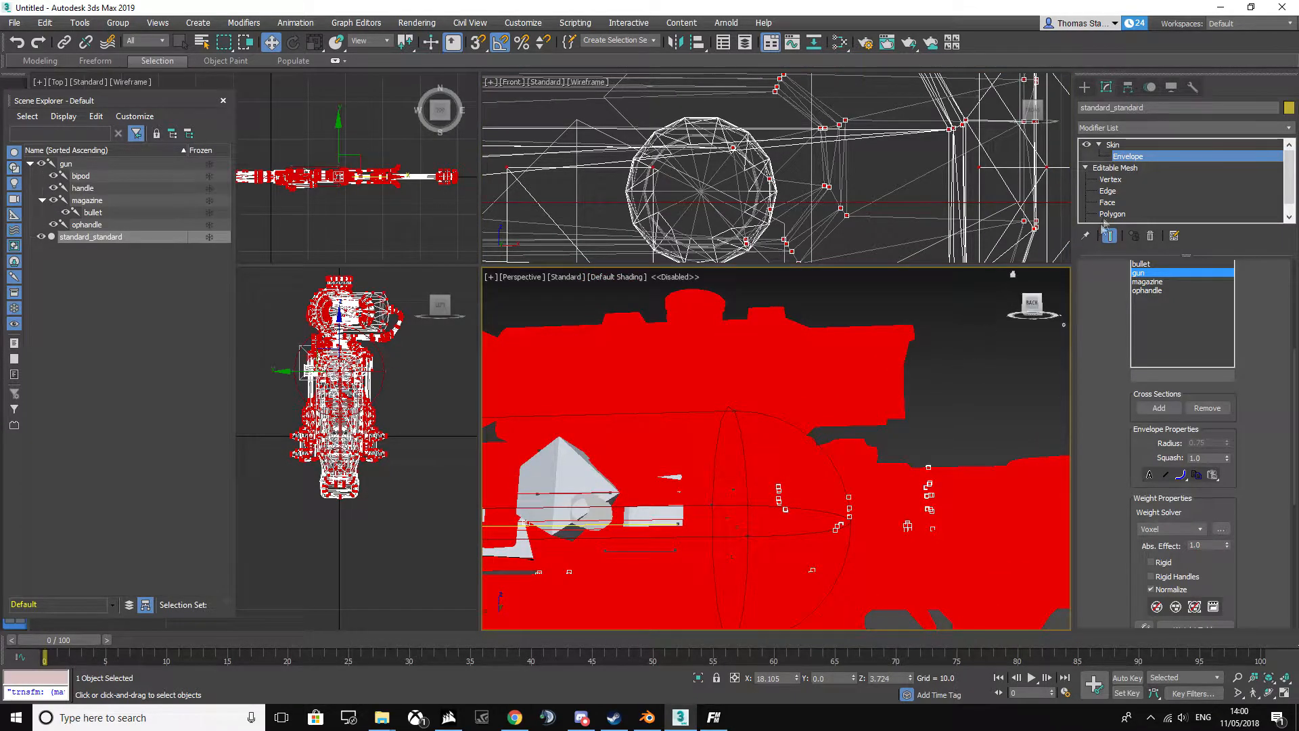
- Select the ophandle bone and the bolt knob's vertices again to check their weighting up close
{"action": "left_click", "coordinate": [1148, 290]}
{"action": "scroll", "coordinate": [698, 420], "scroll_direction": "up", "scroll_amount": 6}
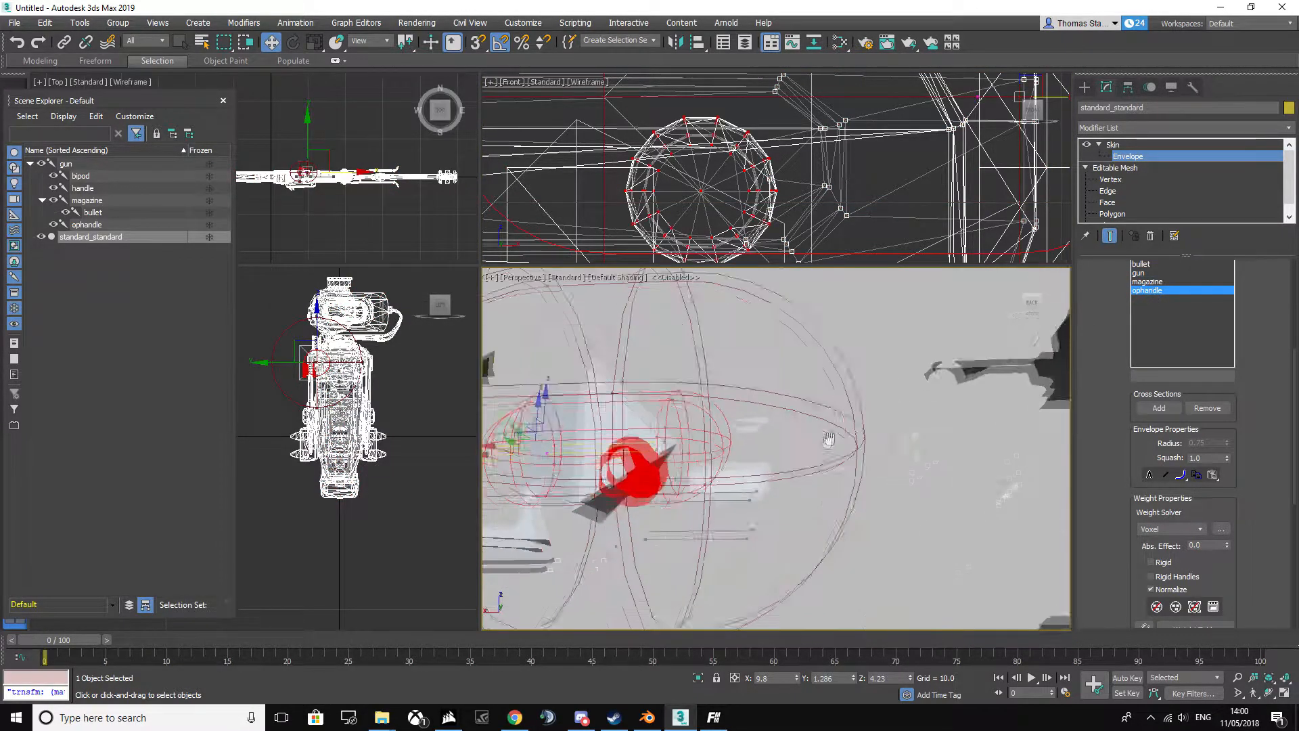
{"action": "left_click", "coordinate": [657, 408]}
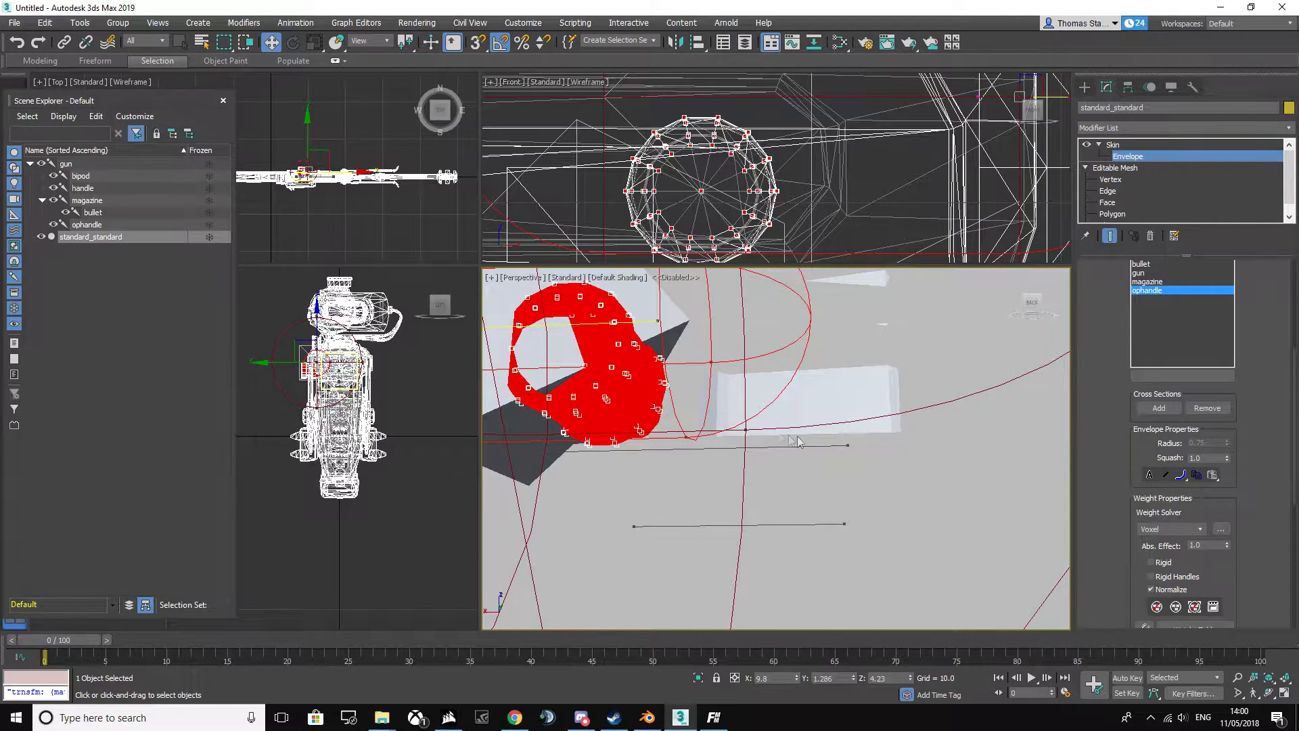
{"action": "middle_click_drag", "start_coordinate": [789, 441], "coordinate": [806, 462]}
{"action": "left_click", "coordinate": [1029, 304]}
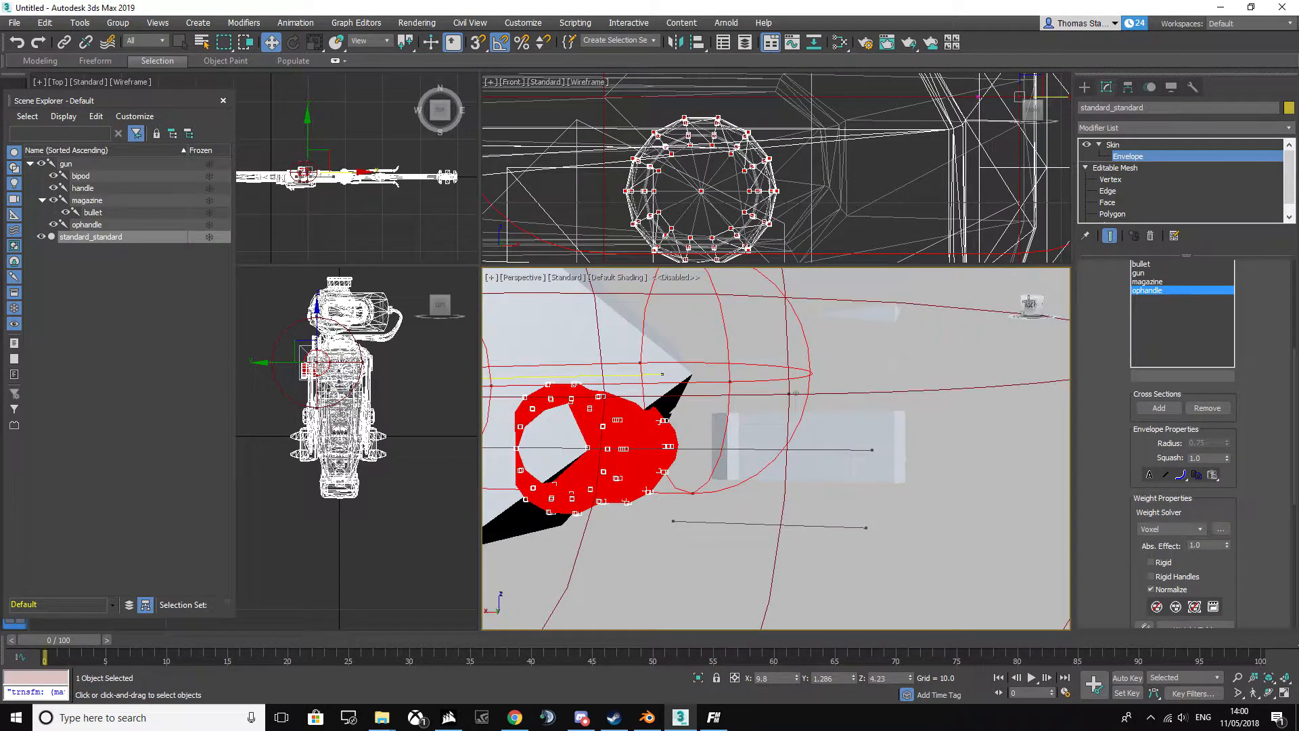
- Switch to Blender to examine the bolt knob and receiver side of the v_srs99 model, and return to 3ds Max
{"action": "left_click", "coordinate": [648, 717]}
{"action": "scroll", "coordinate": [709, 263], "scroll_direction": "up", "scroll_amount": 2}
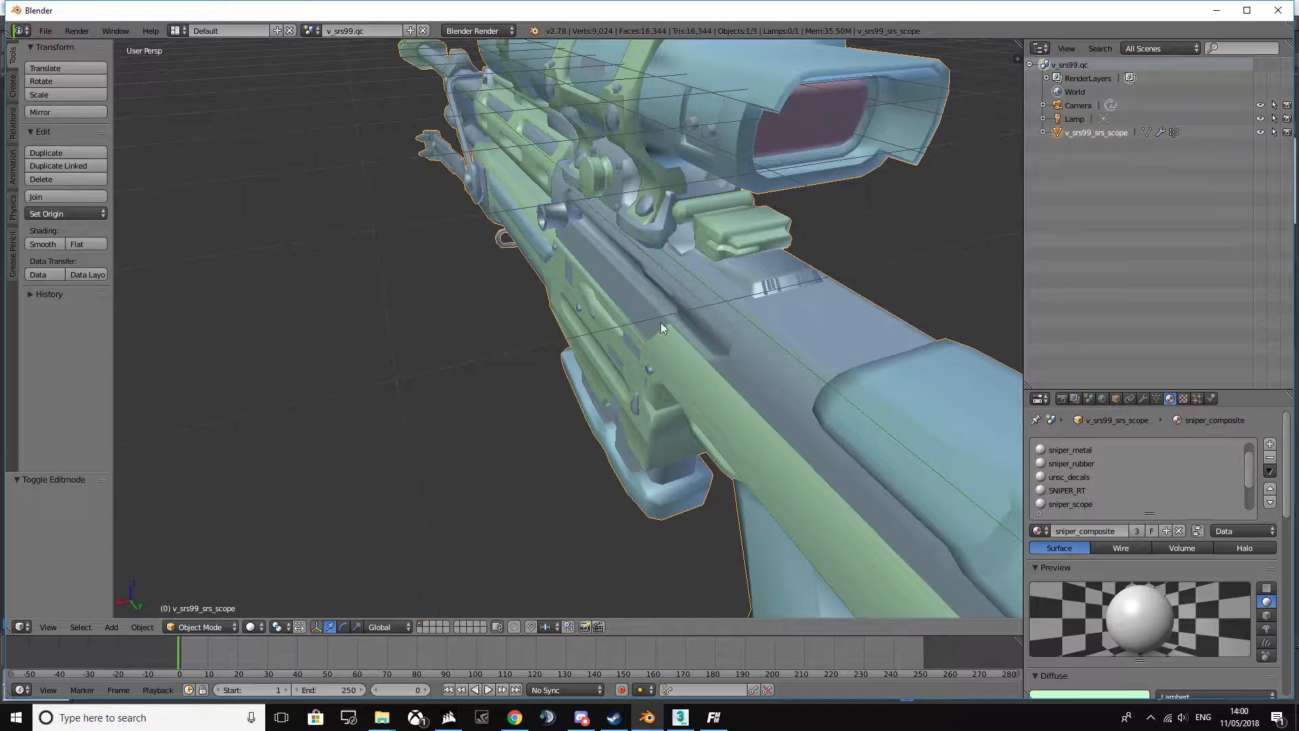
{"action": "middle_click_drag", "start_coordinate": [973, 461], "coordinate": [648, 210]}
{"action": "scroll", "coordinate": [626, 245], "scroll_direction": "up", "scroll_amount": 4}
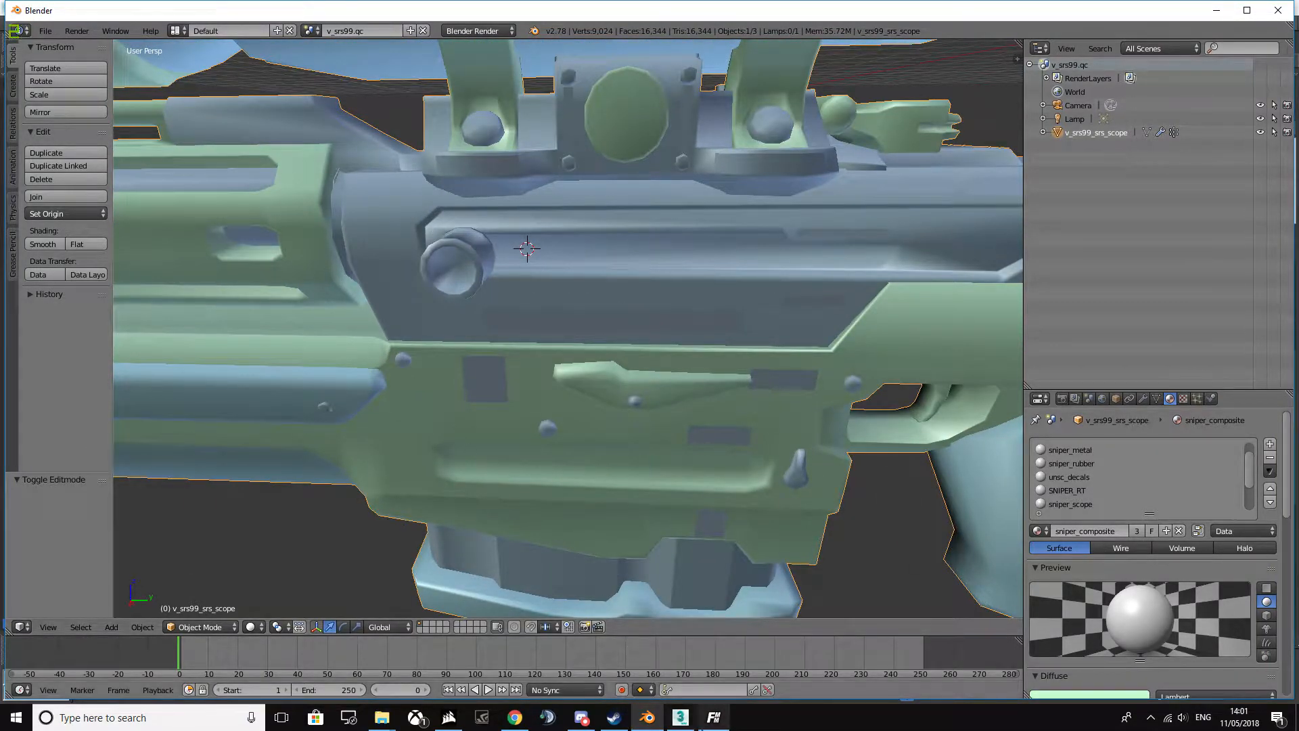
{"action": "left_click", "coordinate": [713, 718]}
{"action": "left_click", "coordinate": [682, 718]}
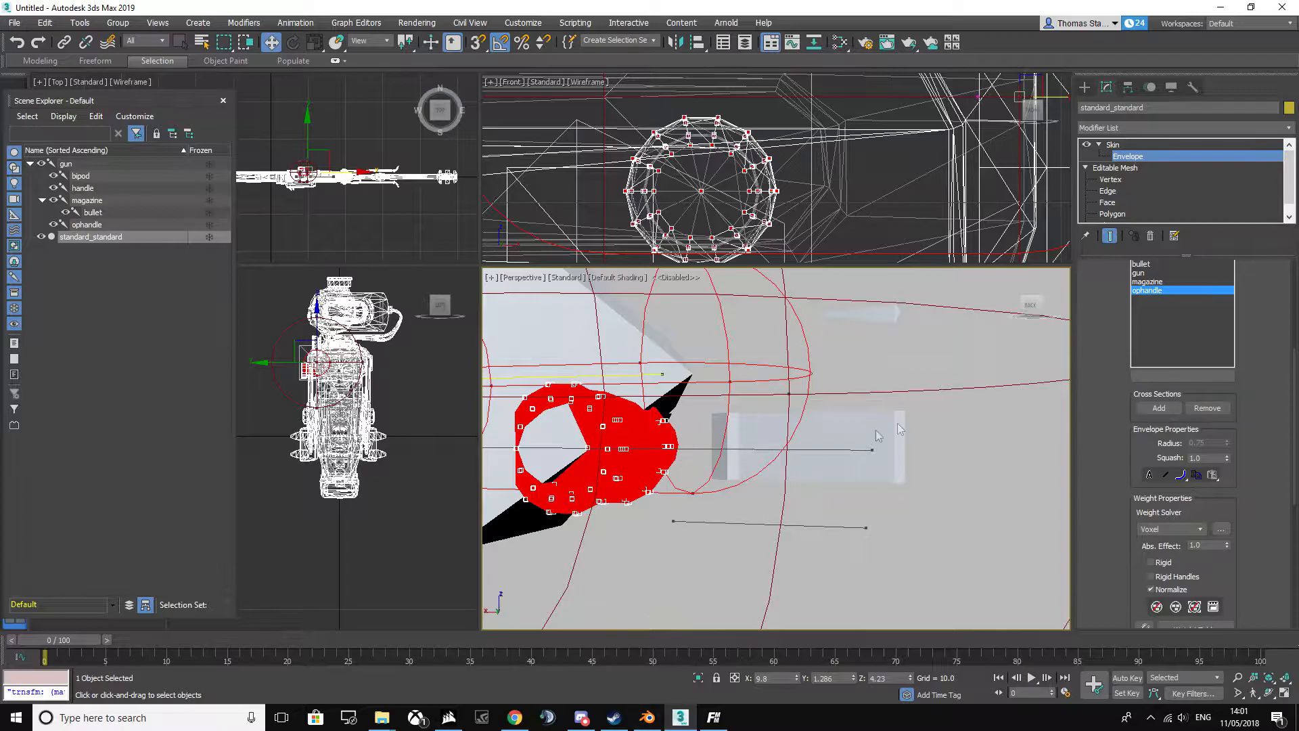
- Check the receiver vertices ahead of the bolt knob in the front wireframe for further bolt handle parts
{"action": "left_click", "coordinate": [720, 415]}
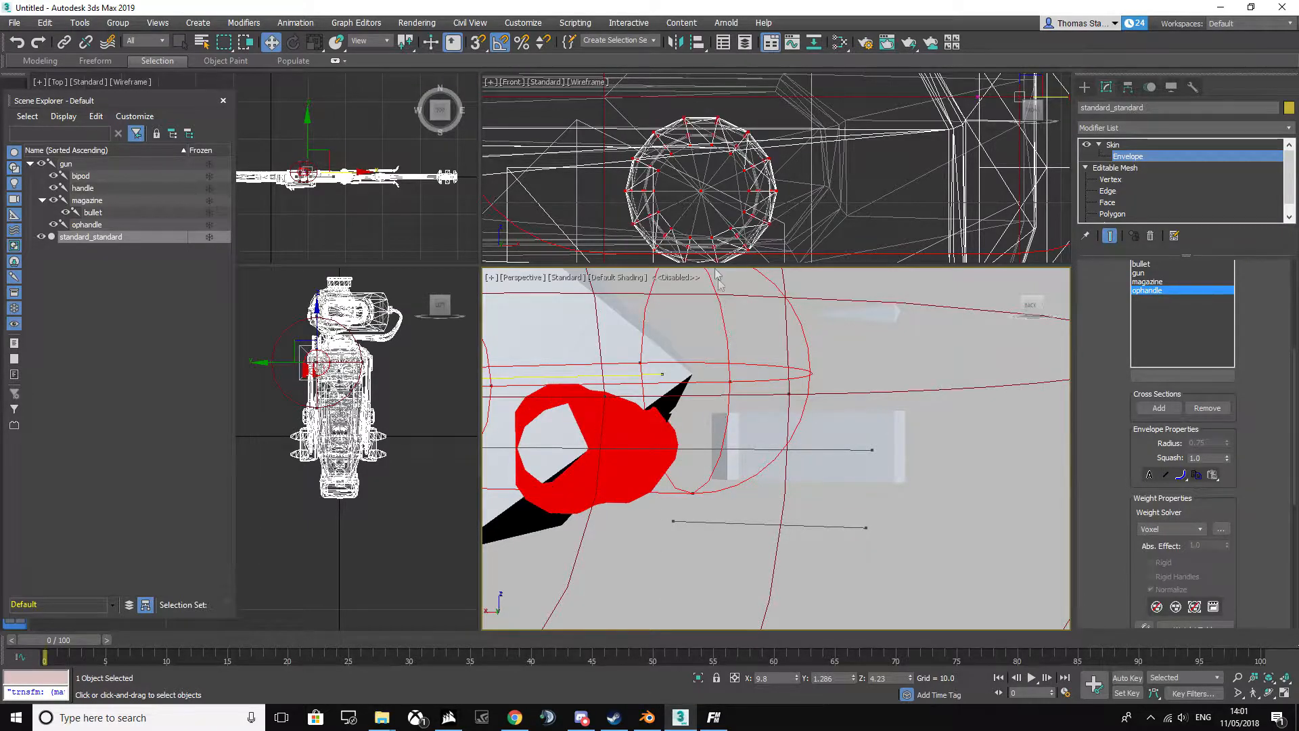
{"action": "scroll", "coordinate": [815, 482], "scroll_direction": "down", "scroll_amount": 8}
{"action": "middle_click_drag", "start_coordinate": [816, 481], "coordinate": [671, 444], "text": "alt"}
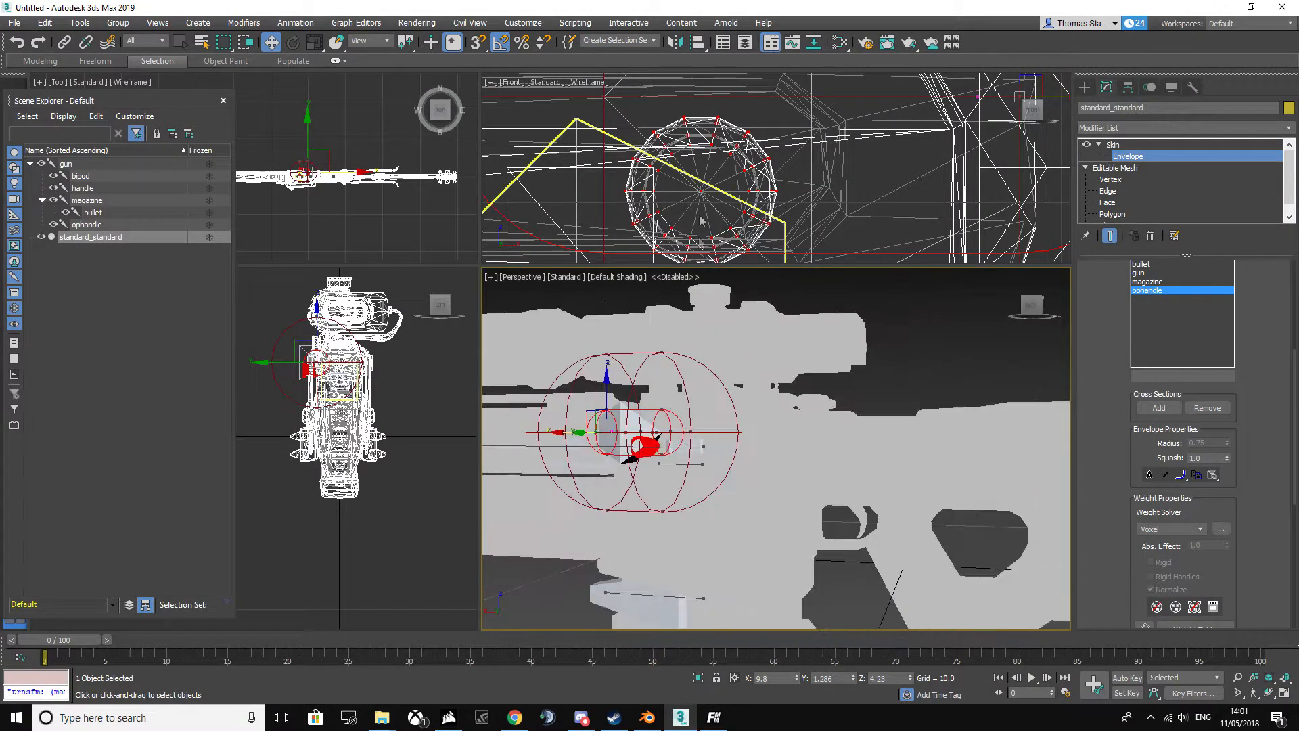
{"action": "middle_click_drag", "start_coordinate": [718, 203], "coordinate": [844, 143]}
{"action": "scroll", "coordinate": [680, 146], "scroll_direction": "down", "scroll_amount": 4}
{"action": "middle_click_drag", "start_coordinate": [655, 180], "coordinate": [759, 184]}
{"action": "scroll", "coordinate": [671, 199], "scroll_direction": "down", "scroll_amount": 2}
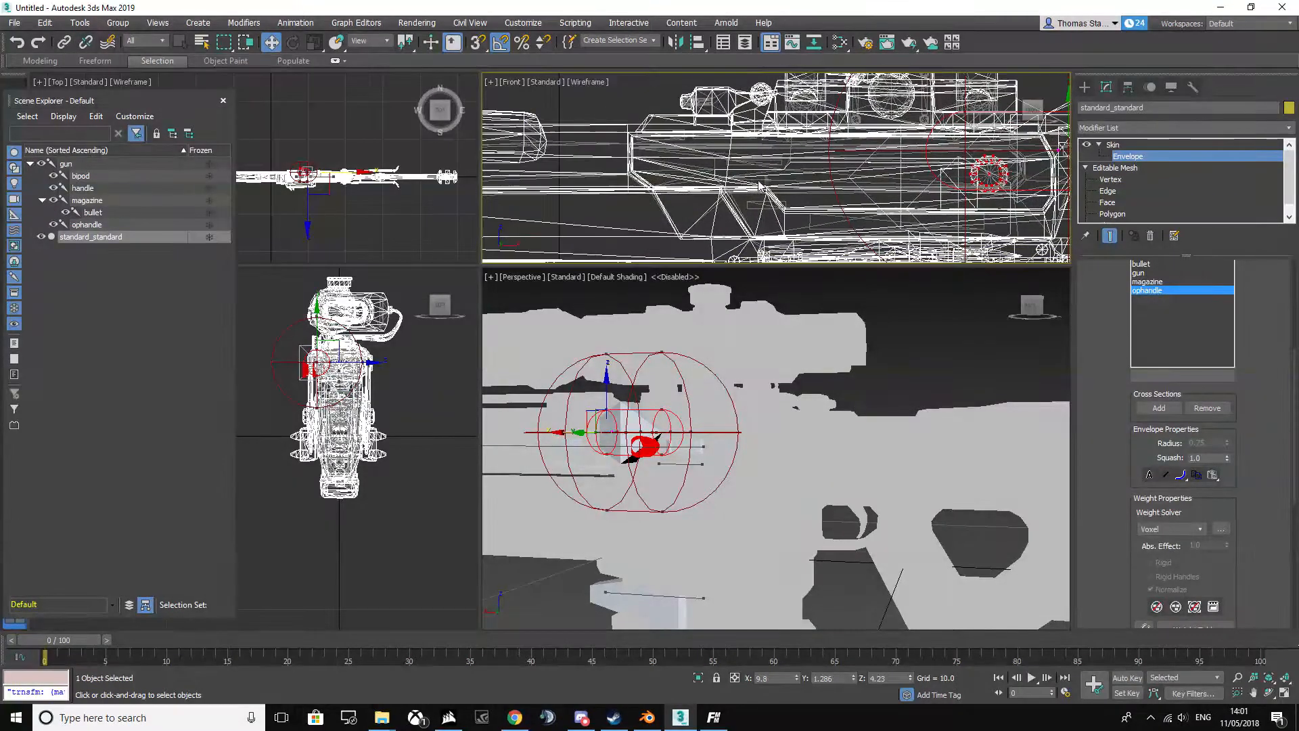
{"action": "left_click", "coordinate": [634, 136]}
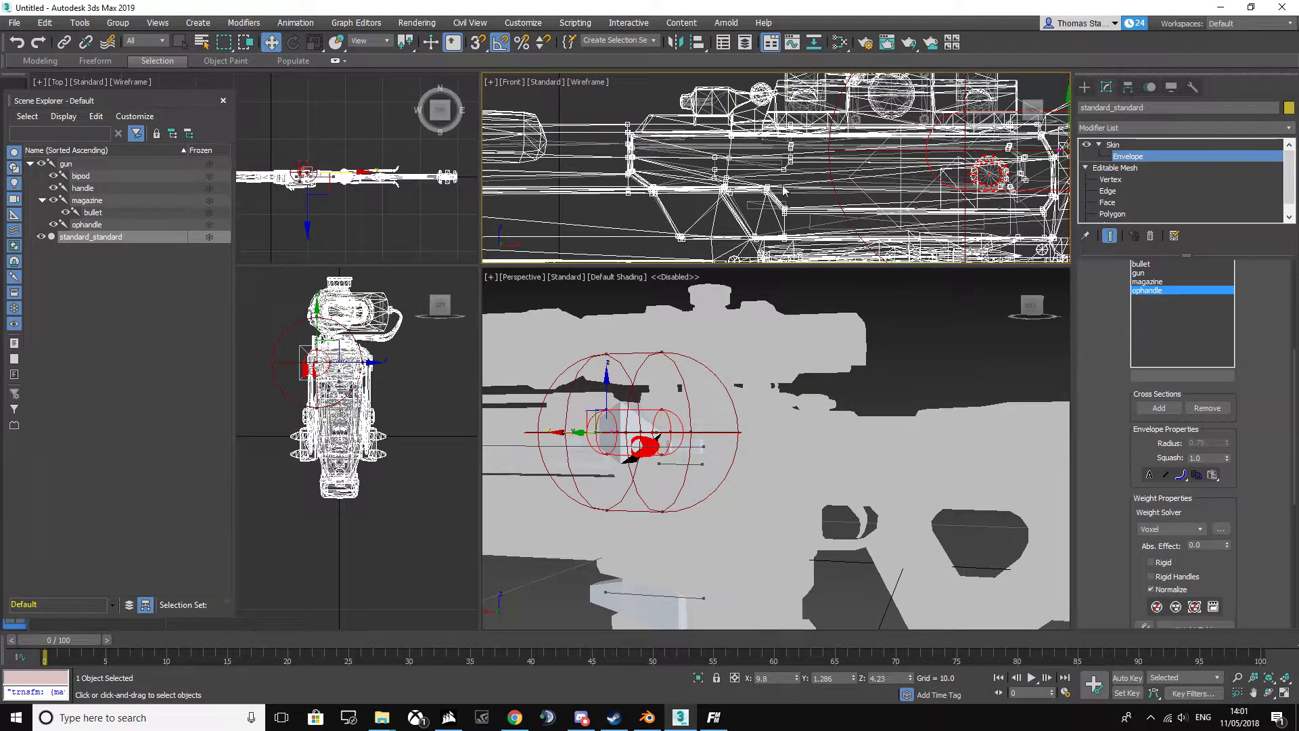
{"action": "left_click", "coordinate": [877, 171]}
{"action": "middle_click_drag", "start_coordinate": [652, 153], "coordinate": [593, 125]}
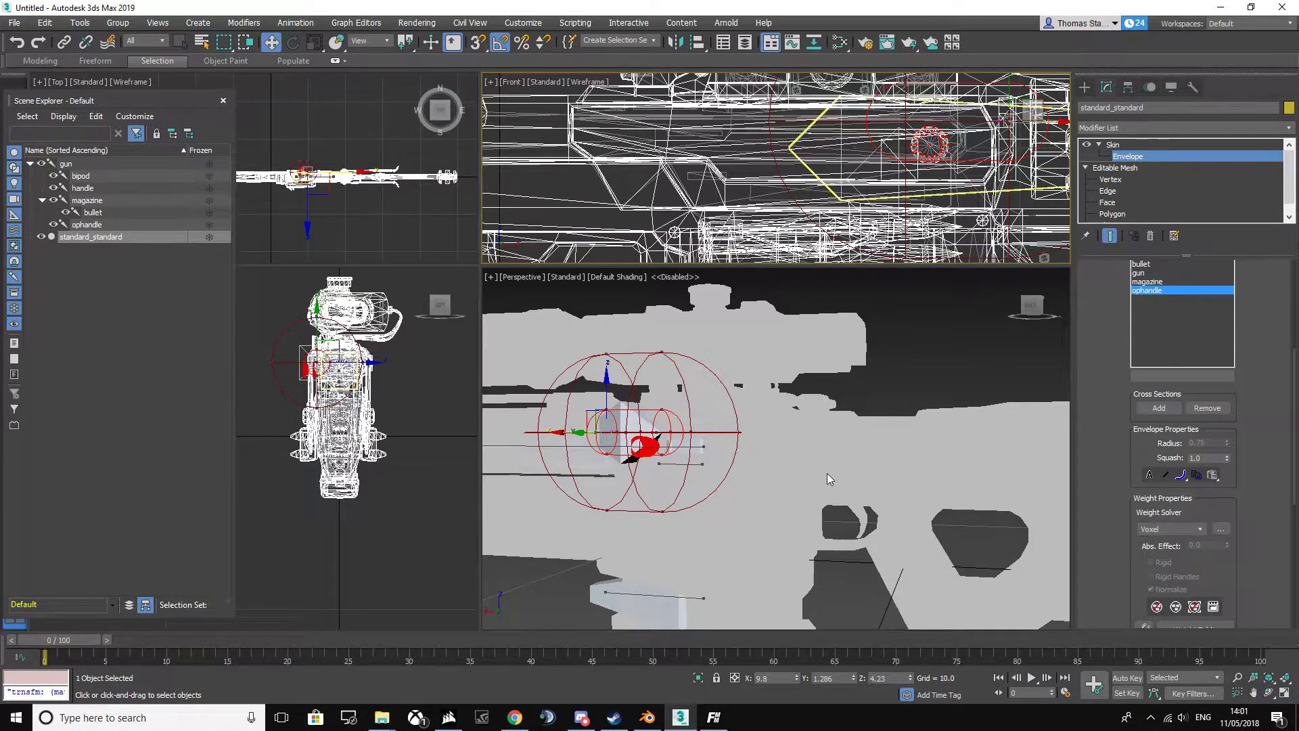
- Probe the vertices and elements immediately around the bolt knob for other parts that move with the ophandle bone
{"action": "middle_click_drag", "start_coordinate": [975, 135], "coordinate": [832, 149]}
{"action": "scroll", "coordinate": [869, 147], "scroll_direction": "up", "scroll_amount": 4}
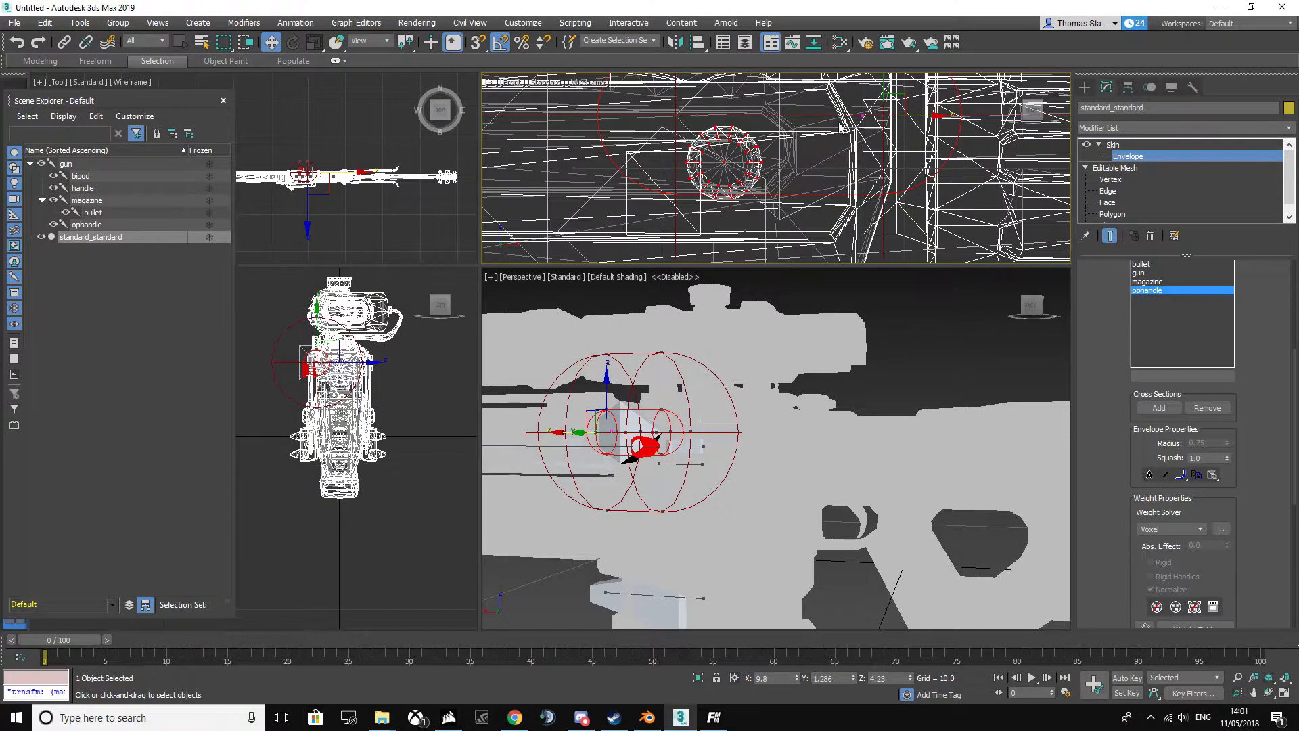
{"action": "left_click", "coordinate": [784, 129]}
{"action": "left_click", "coordinate": [775, 129]}
{"action": "left_click", "coordinate": [762, 113]}
{"action": "left_click", "coordinate": [751, 116]}
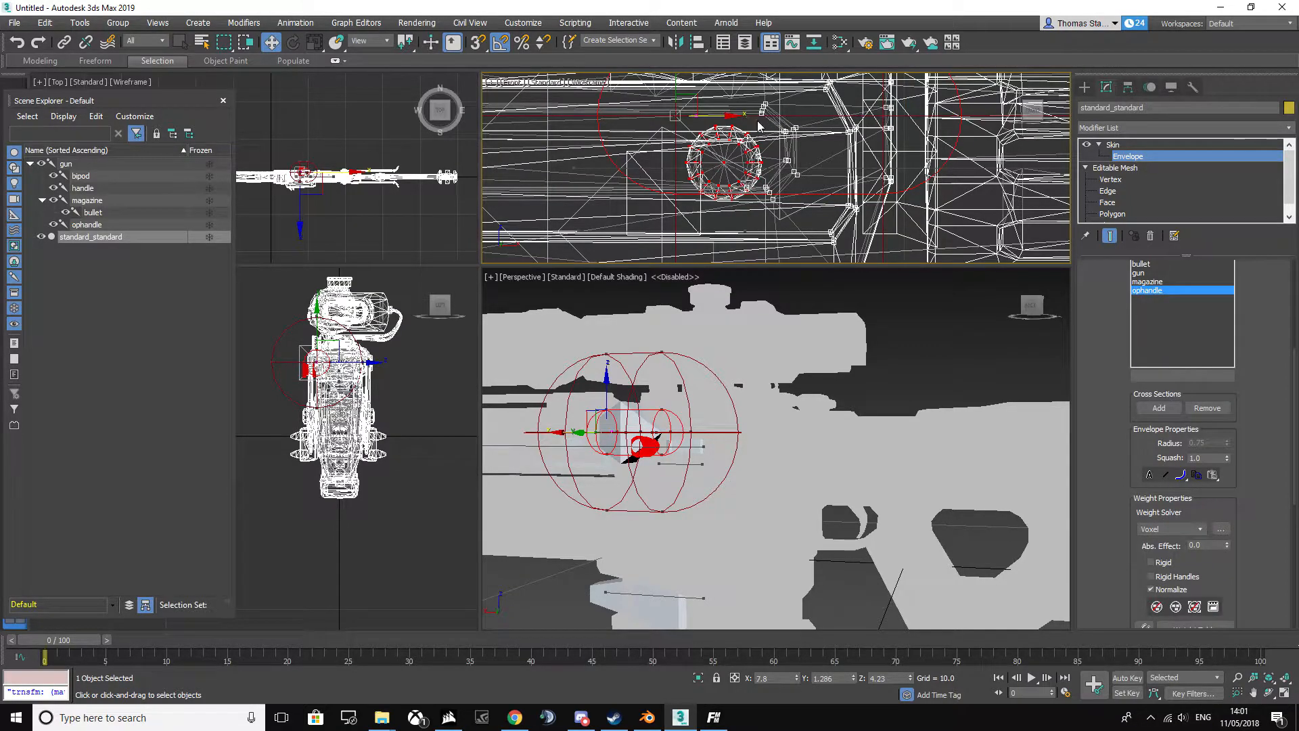
{"action": "left_click", "coordinate": [759, 125]}
{"action": "left_click", "coordinate": [779, 161]}
{"action": "scroll", "coordinate": [772, 150], "scroll_direction": "up", "scroll_amount": 5}
{"action": "middle_click_drag", "start_coordinate": [774, 149], "coordinate": [928, 119]}
{"action": "middle_click_drag", "start_coordinate": [630, 193], "coordinate": [765, 183]}
{"action": "scroll", "coordinate": [744, 178], "scroll_direction": "down", "scroll_amount": 3}
{"action": "left_click", "coordinate": [701, 164]}
{"action": "left_click", "coordinate": [700, 161]}
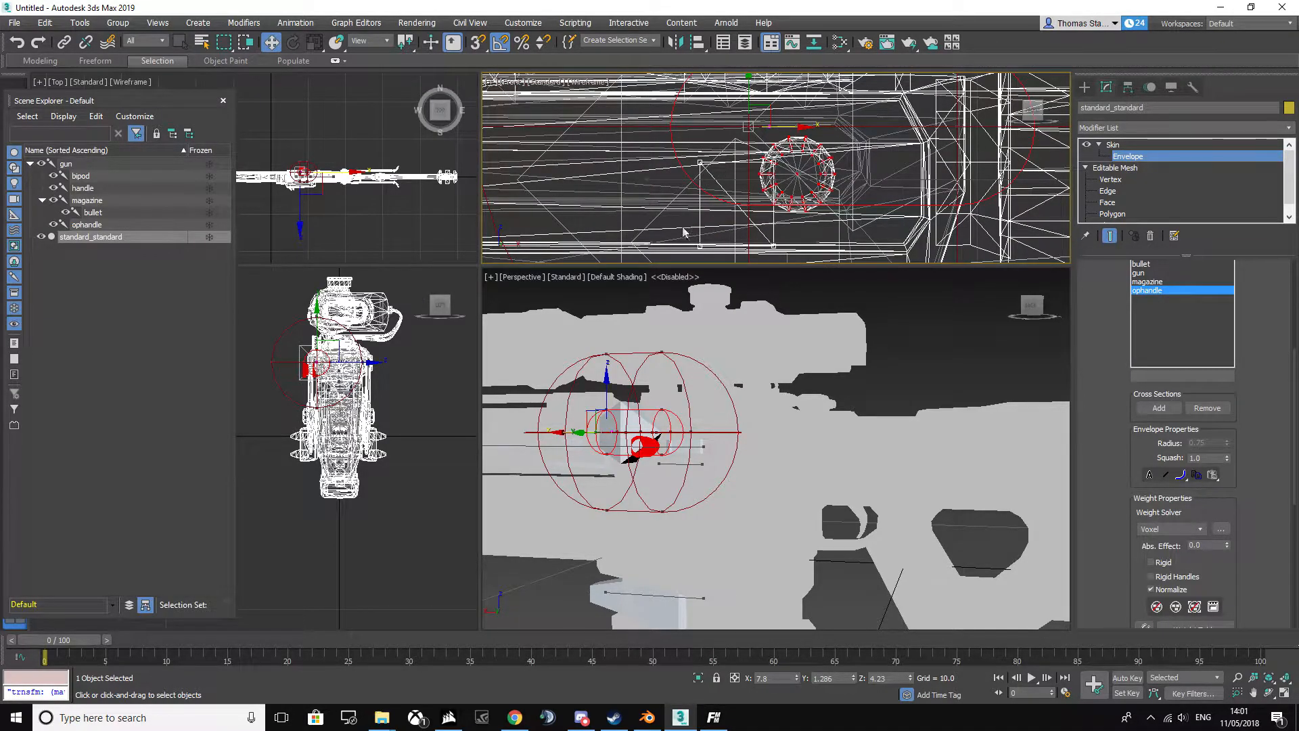
{"action": "middle_click_drag", "start_coordinate": [609, 190], "coordinate": [727, 151]}
{"action": "scroll", "coordinate": [702, 162], "scroll_direction": "down", "scroll_amount": 4}
{"action": "middle_click_drag", "start_coordinate": [648, 191], "coordinate": [757, 202]}
{"action": "scroll", "coordinate": [672, 170], "scroll_direction": "up", "scroll_amount": 2}
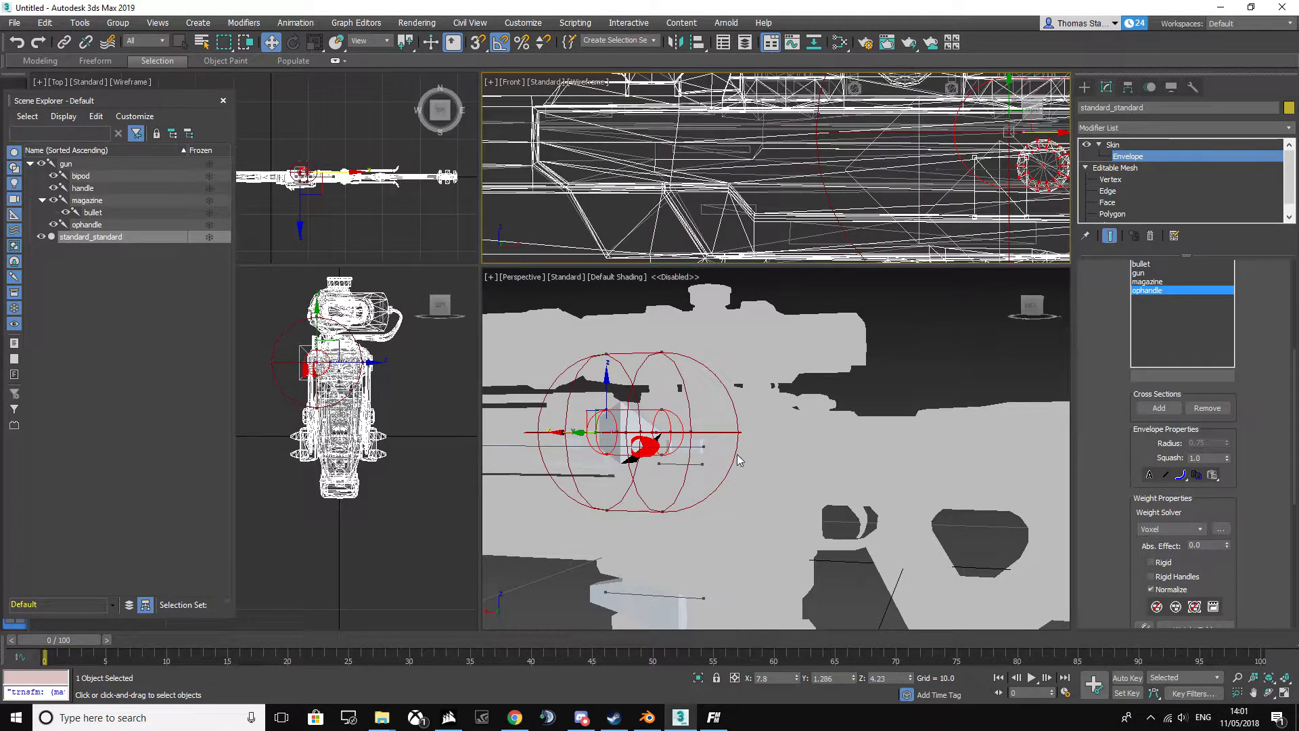
- Clear the vertex selection and leave envelope editing on the standard_standard mesh's Skin modifier
{"action": "left_click_drag", "start_coordinate": [1025, 313], "coordinate": [787, 392]}
{"action": "scroll", "coordinate": [841, 405], "scroll_direction": "down", "scroll_amount": 8}
{"action": "scroll", "coordinate": [892, 405], "scroll_direction": "up", "scroll_amount": 3}
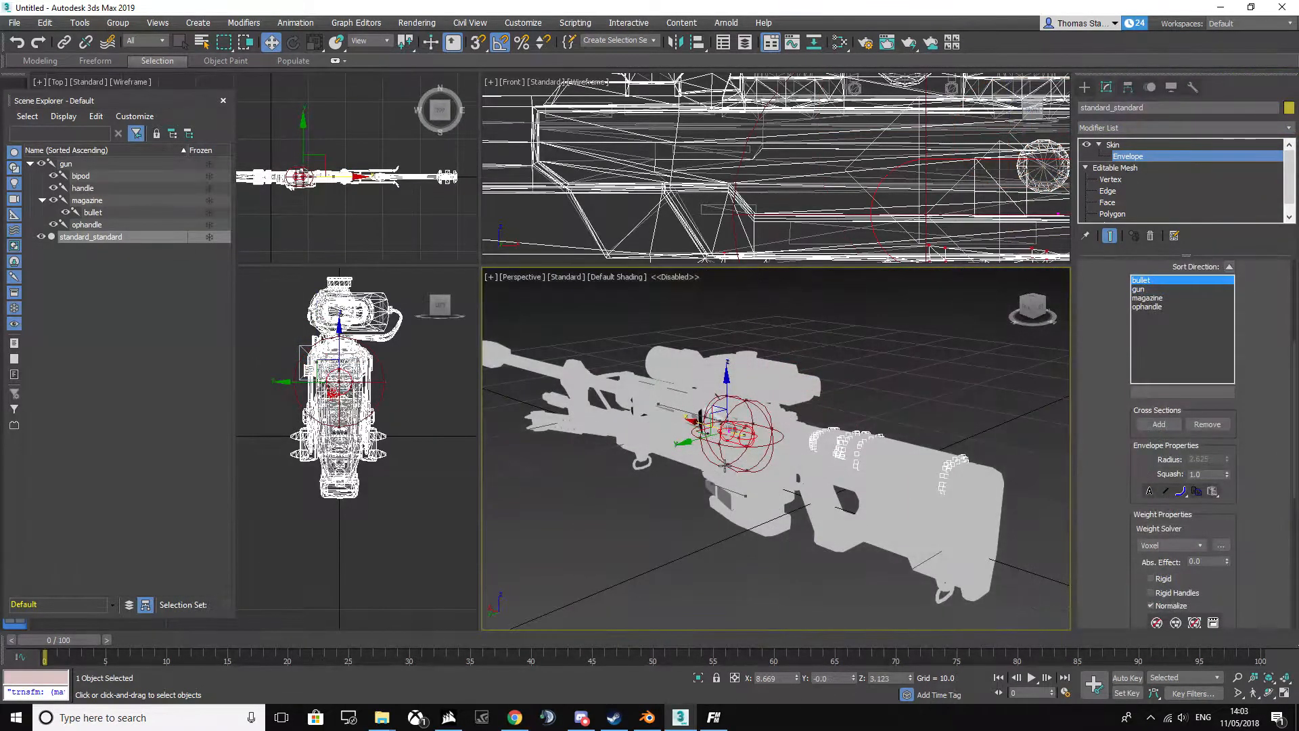
{"action": "left_click", "coordinate": [840, 501]}
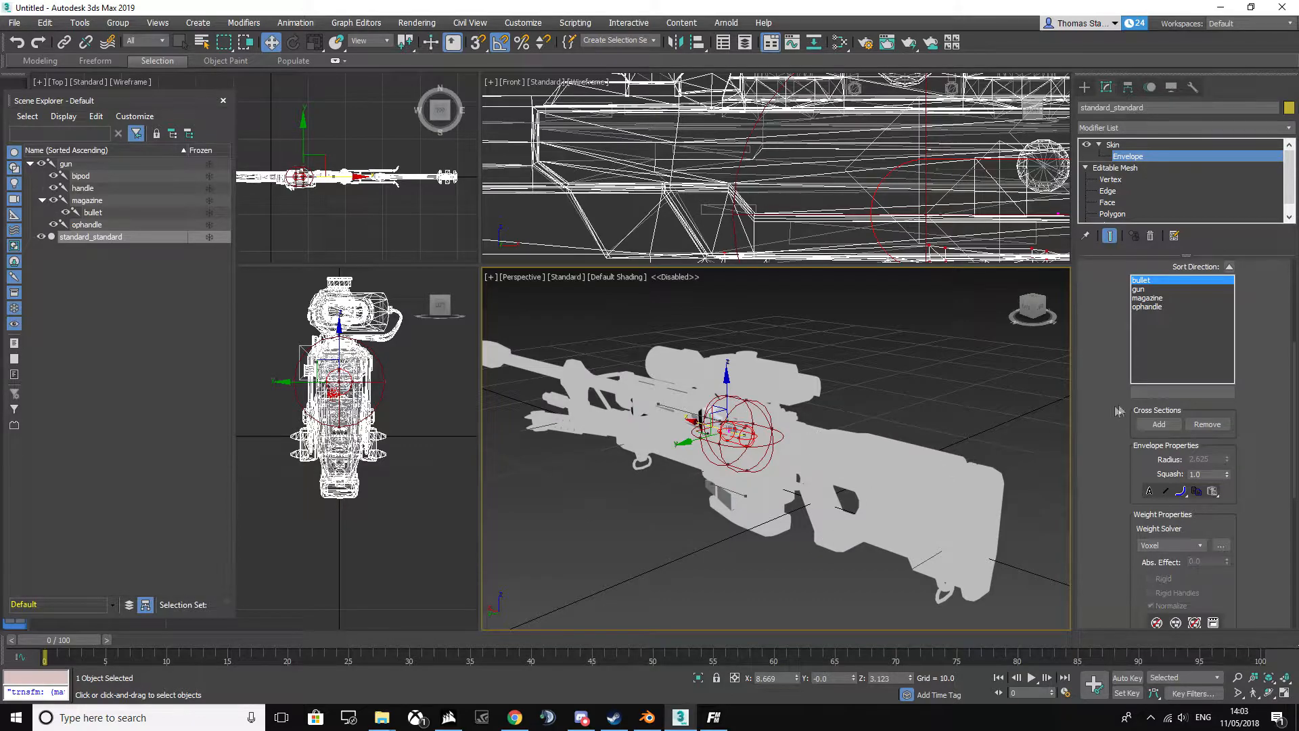
{"action": "left_click", "coordinate": [1123, 156]}
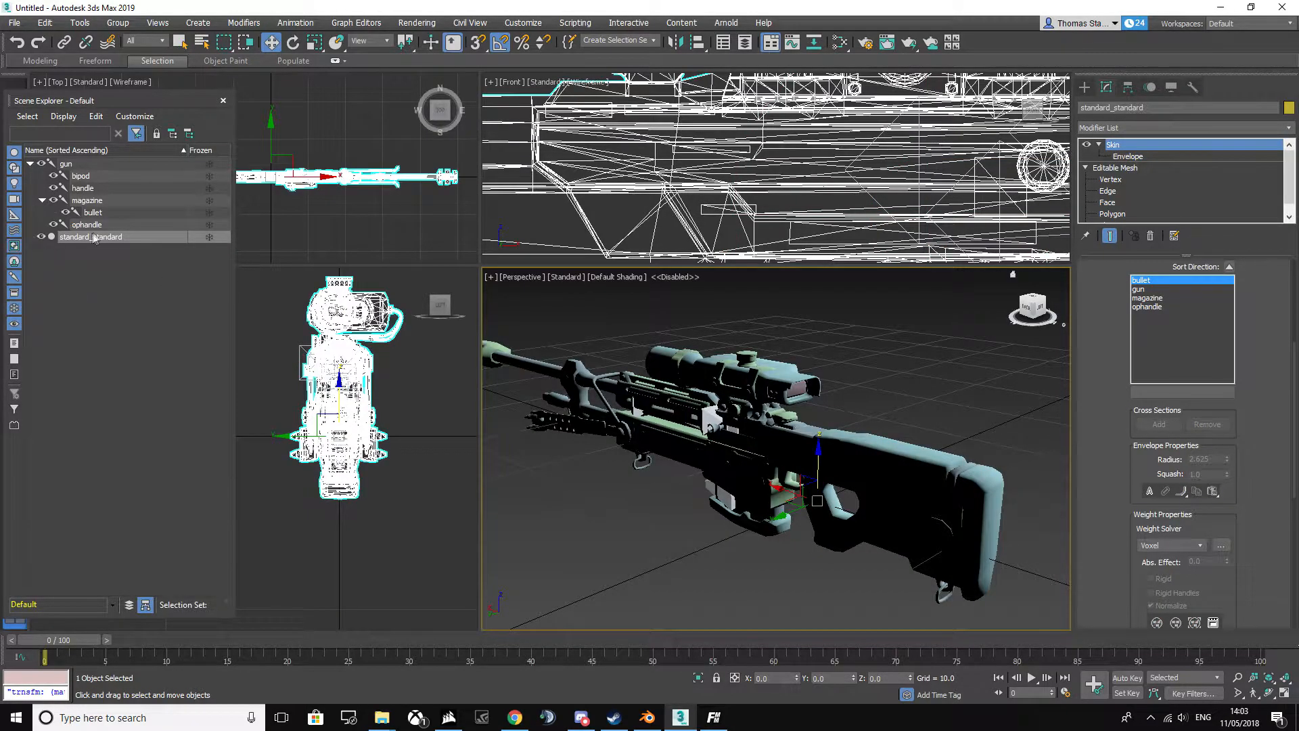
- Collapse the gun bone hierarchy and save the scene as reach_snip.max in the Custom folder of Halo Online Stuff
{"action": "left_click", "coordinate": [43, 201]}
{"action": "left_click", "coordinate": [30, 163]}
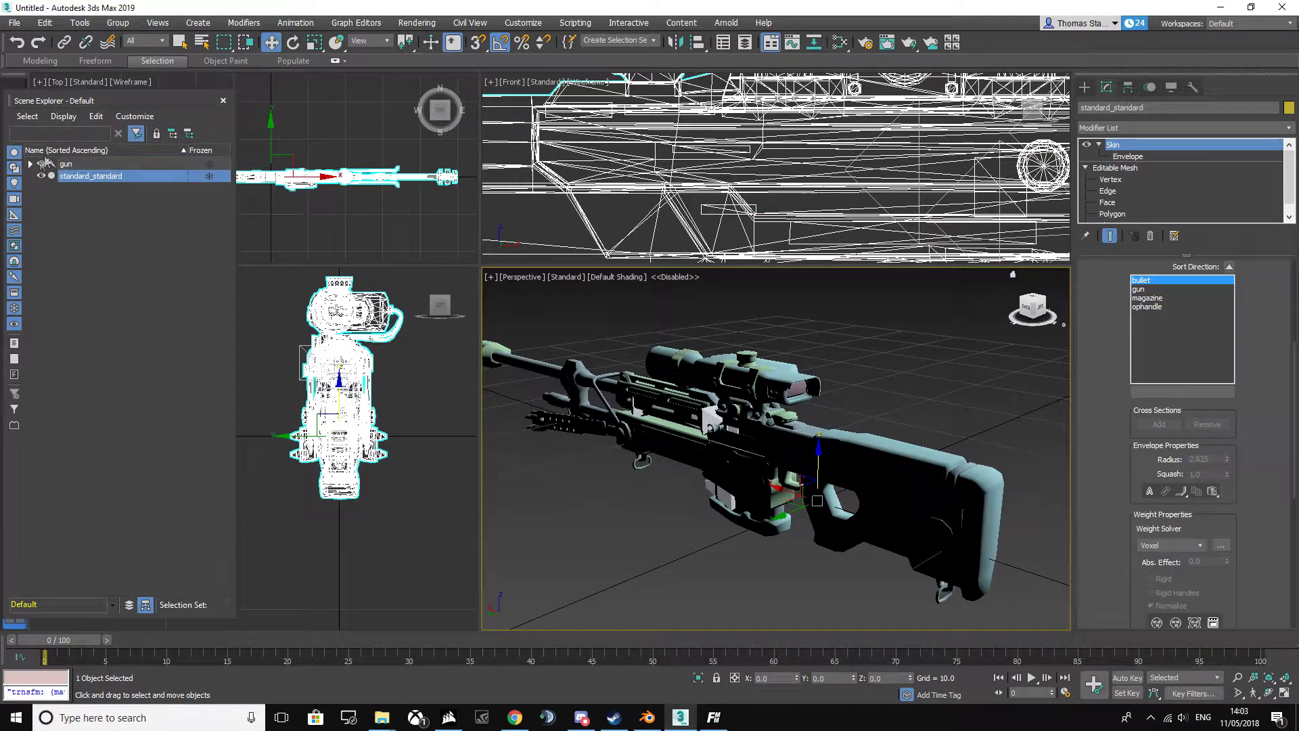
{"action": "left_click", "coordinate": [14, 25]}
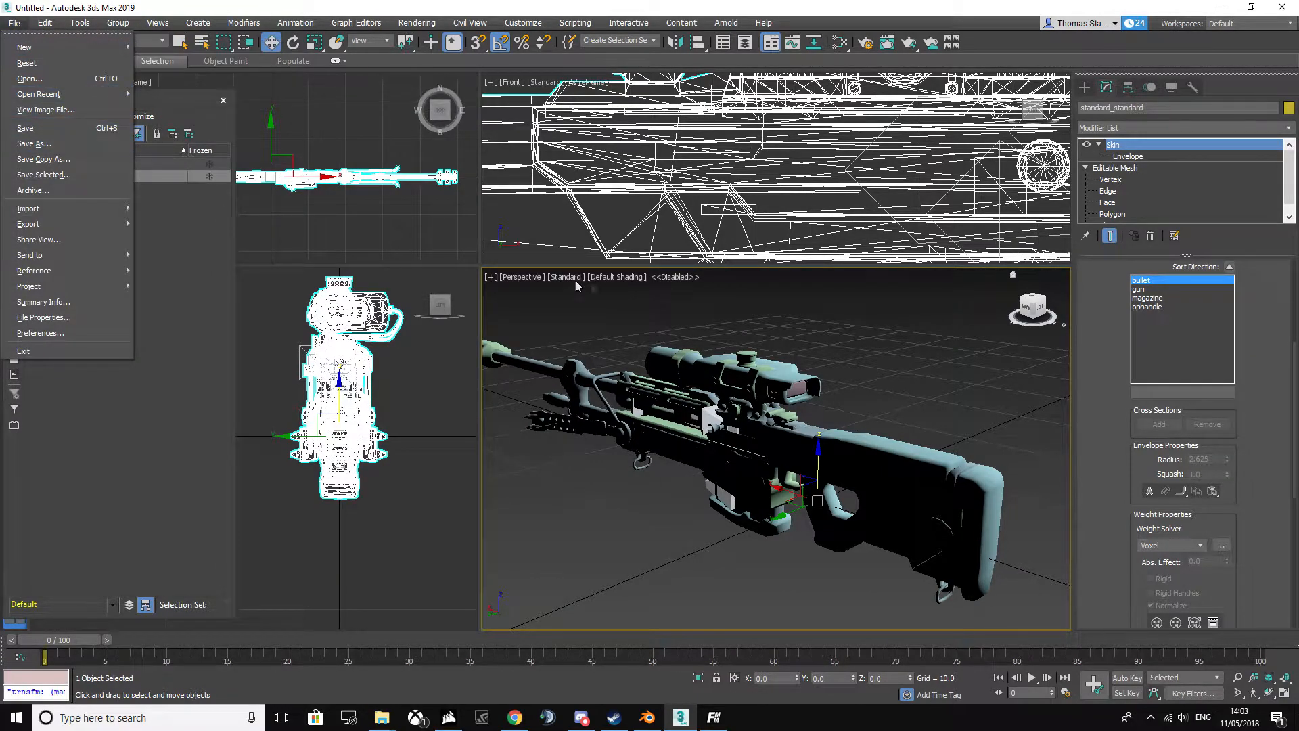
{"action": "left_click", "coordinate": [36, 143]}
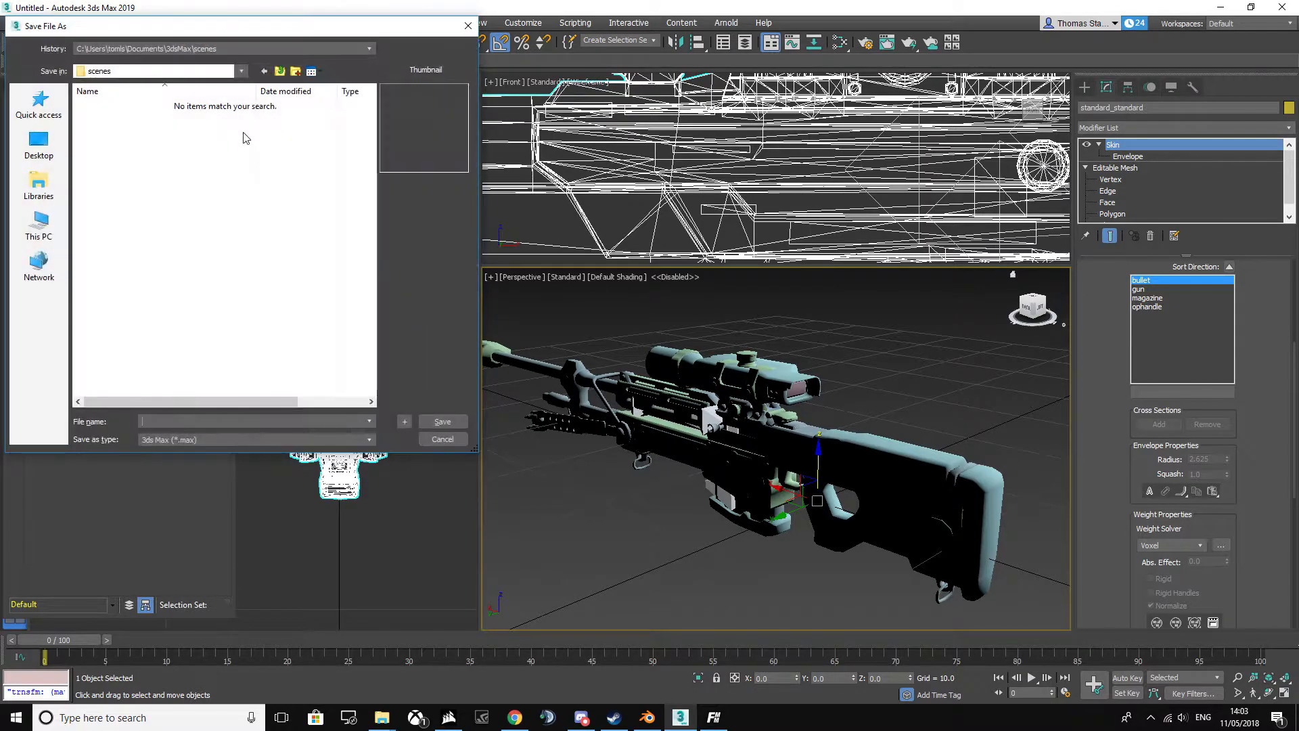
{"action": "left_click", "coordinate": [38, 190]}
{"action": "double_click", "coordinate": [267, 109]}
{"action": "double_click", "coordinate": [281, 123]}
{"action": "double_click", "coordinate": [237, 145]}
{"action": "double_click", "coordinate": [174, 132]}
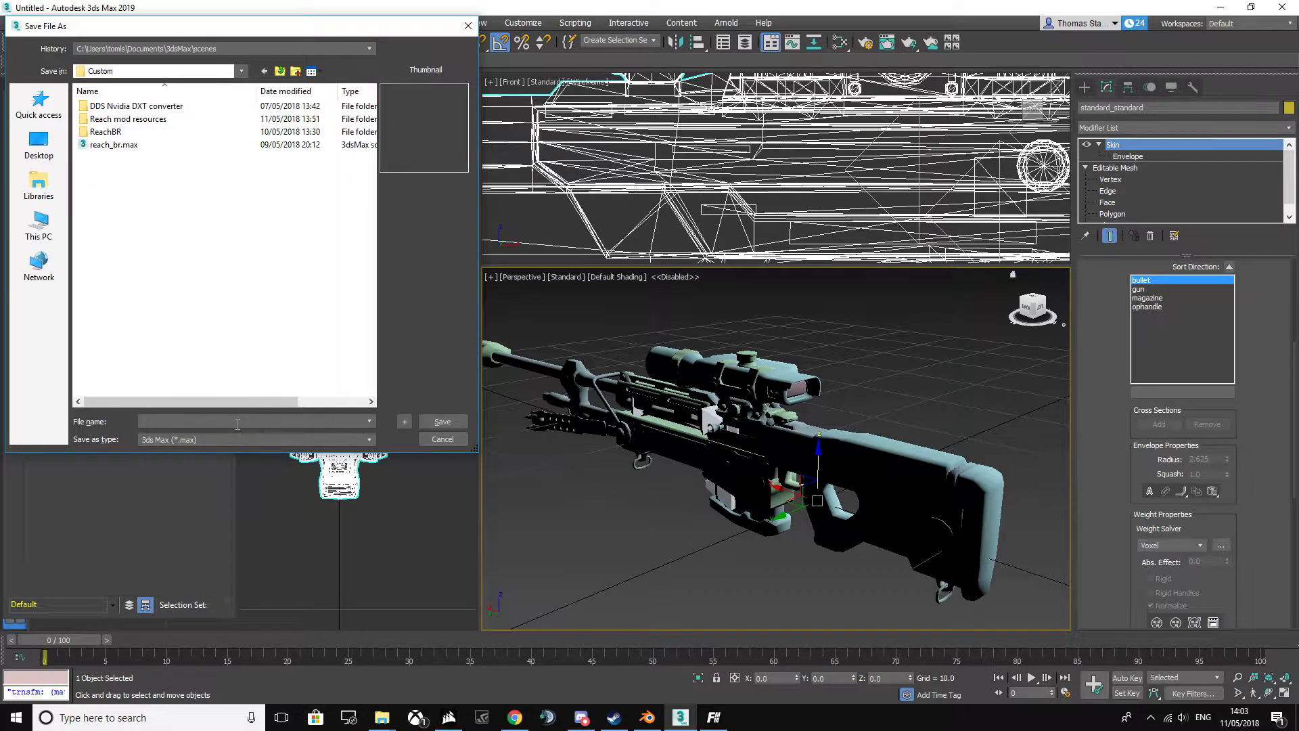
{"action": "type", "text": "reach_sni"}
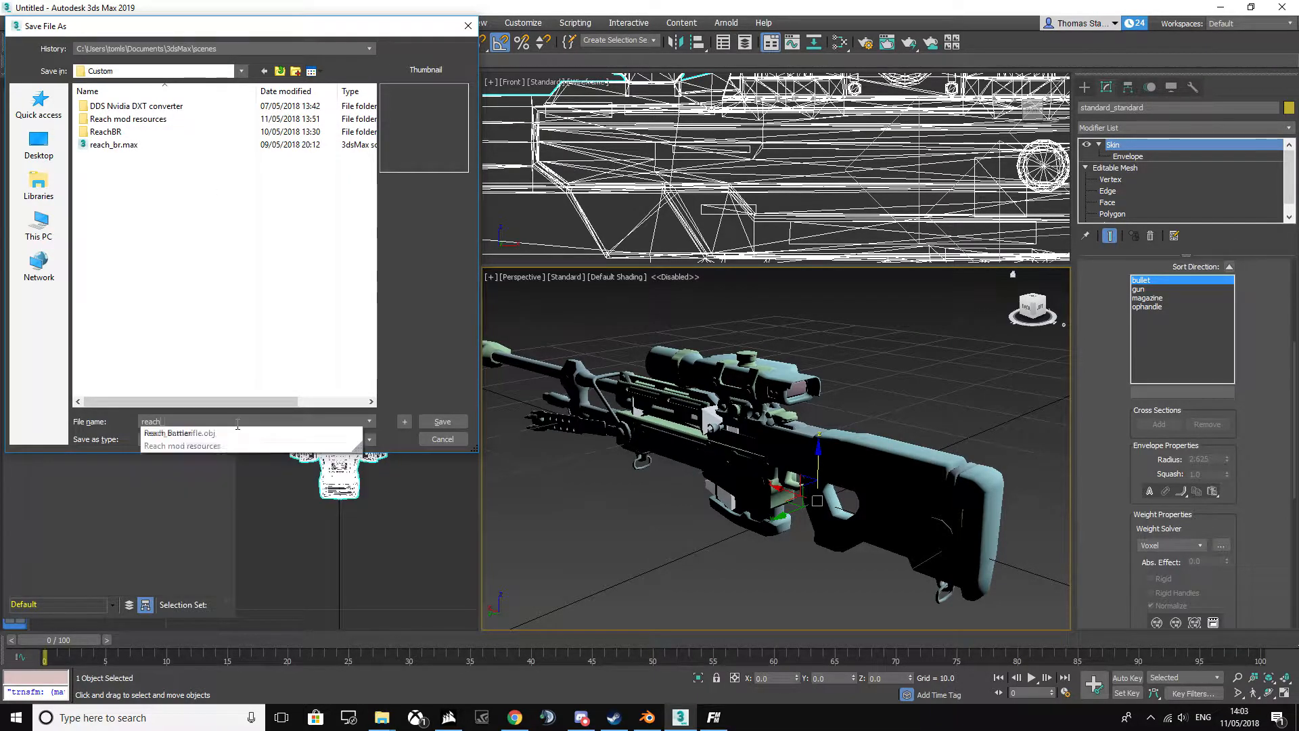
{"action": "key", "text": "Return"}
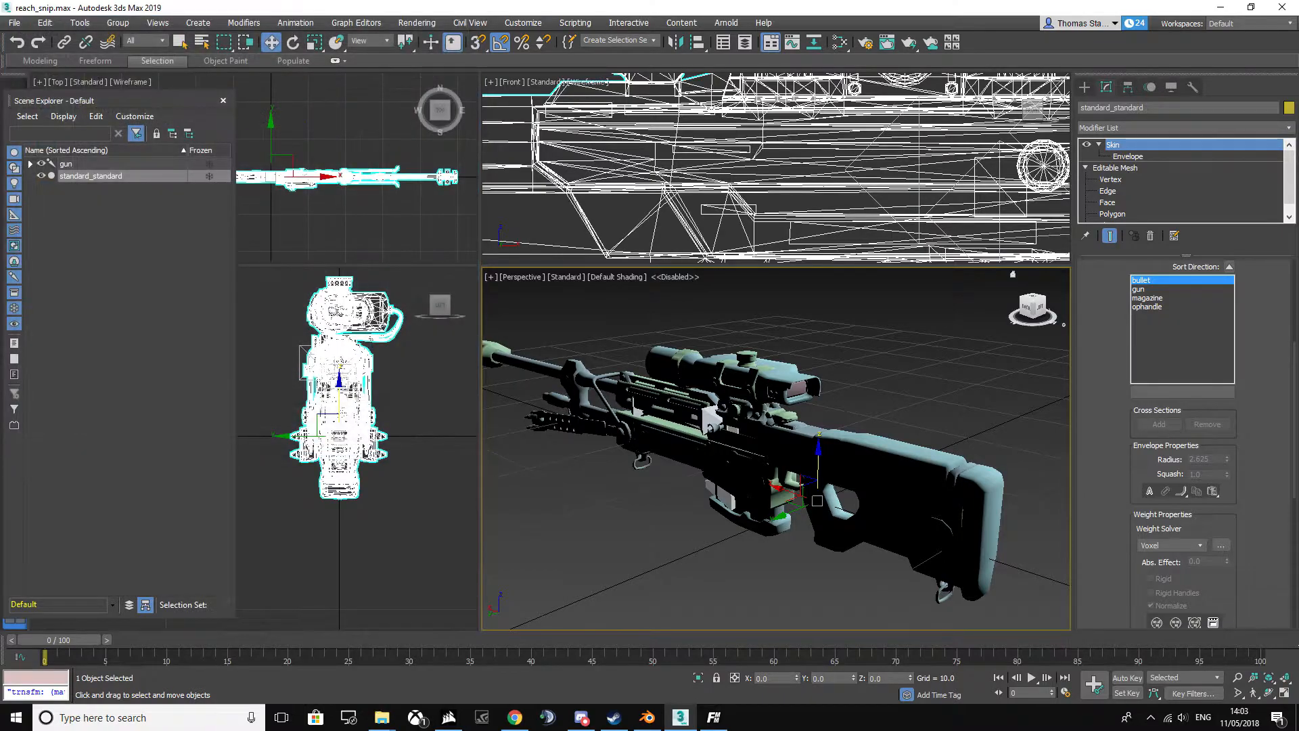
- Set up a scene export to the Custom folder of Halo Online Stuff in Autodesk Collada (.DAE) format
{"action": "left_click", "coordinate": [14, 22]}
{"action": "mouse_move", "coordinate": [67, 224]}
{"action": "left_click", "coordinate": [166, 232]}
{"action": "left_click", "coordinate": [38, 184]}
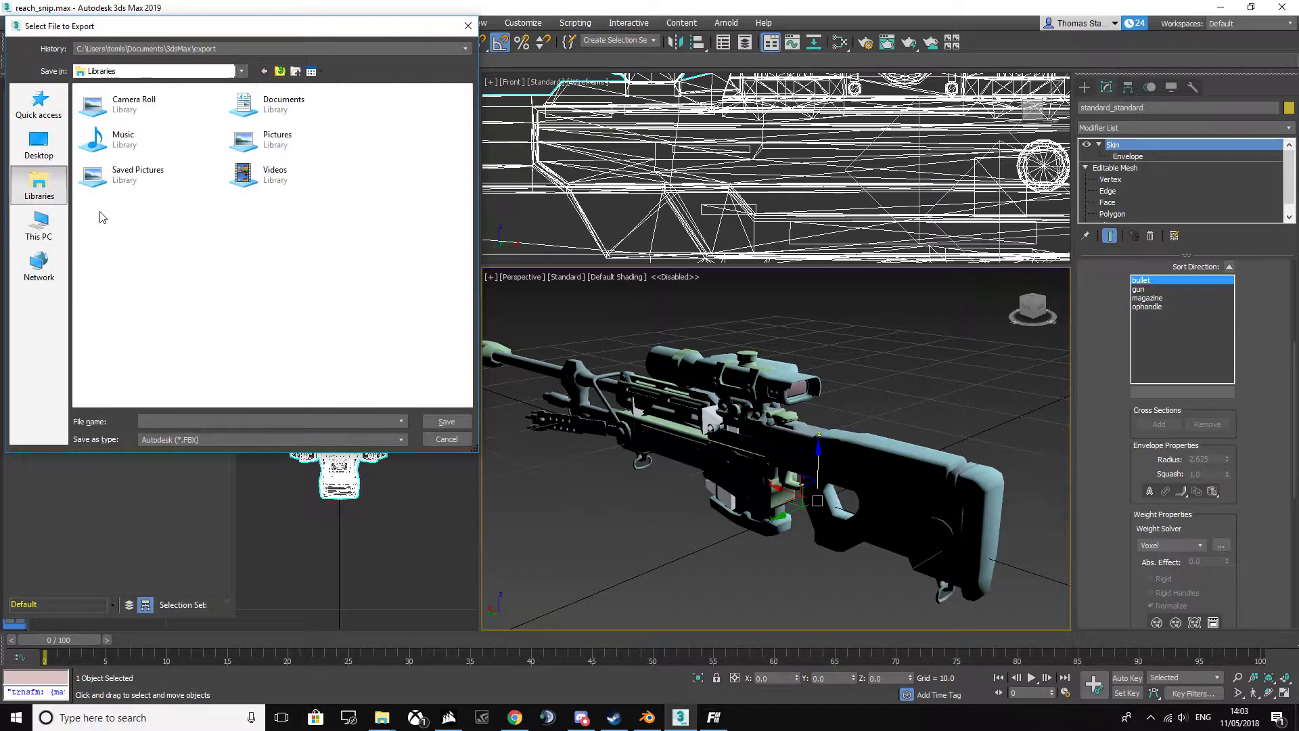
{"action": "double_click", "coordinate": [281, 109]}
{"action": "scroll", "coordinate": [282, 115], "scroll_direction": "down", "scroll_amount": 5}
{"action": "double_click", "coordinate": [271, 261]}
{"action": "double_click", "coordinate": [281, 144]}
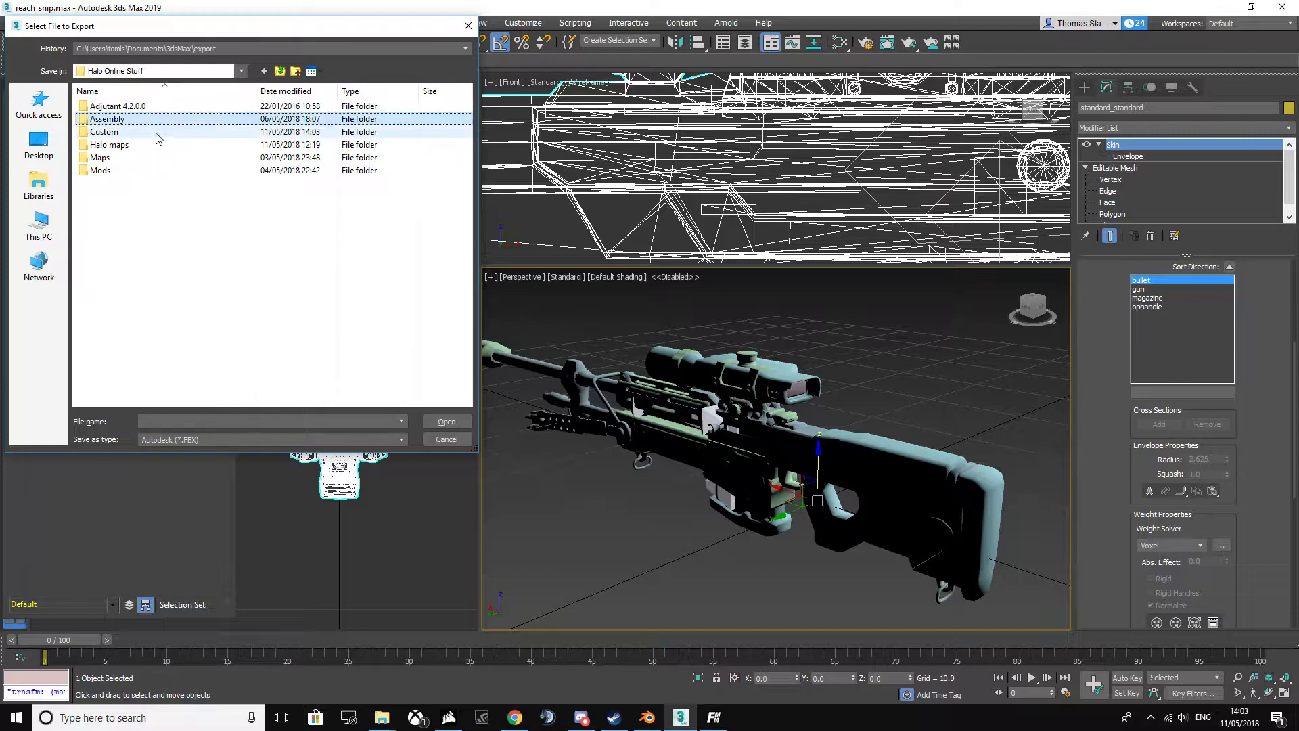
{"action": "double_click", "coordinate": [270, 132]}
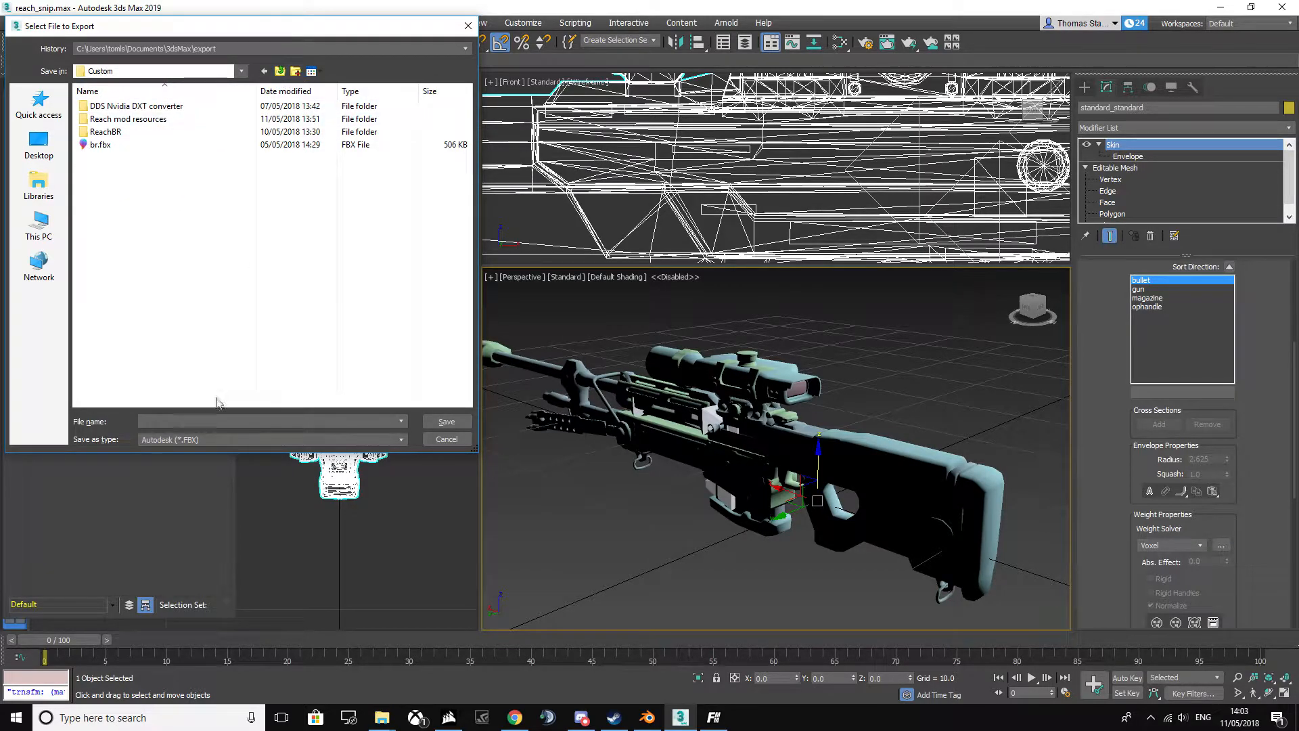
{"action": "left_click", "coordinate": [184, 441]}
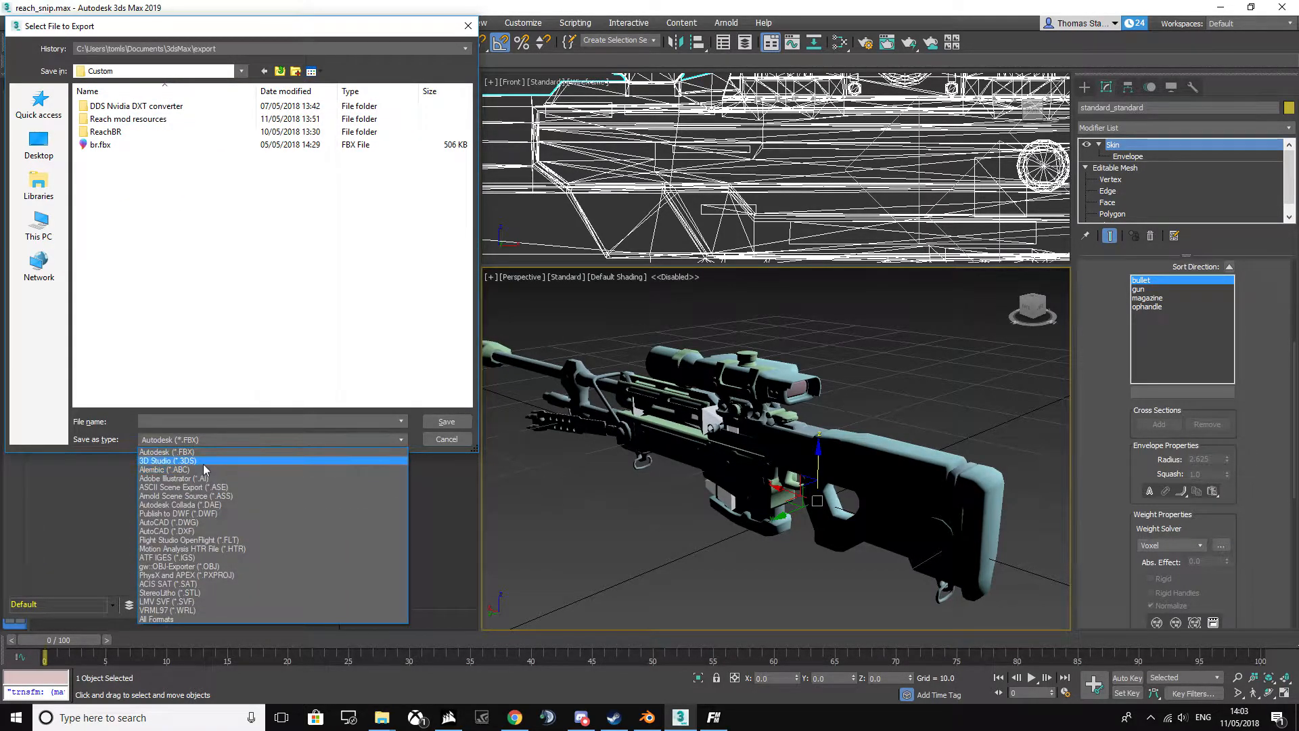
{"action": "left_click", "coordinate": [226, 505]}
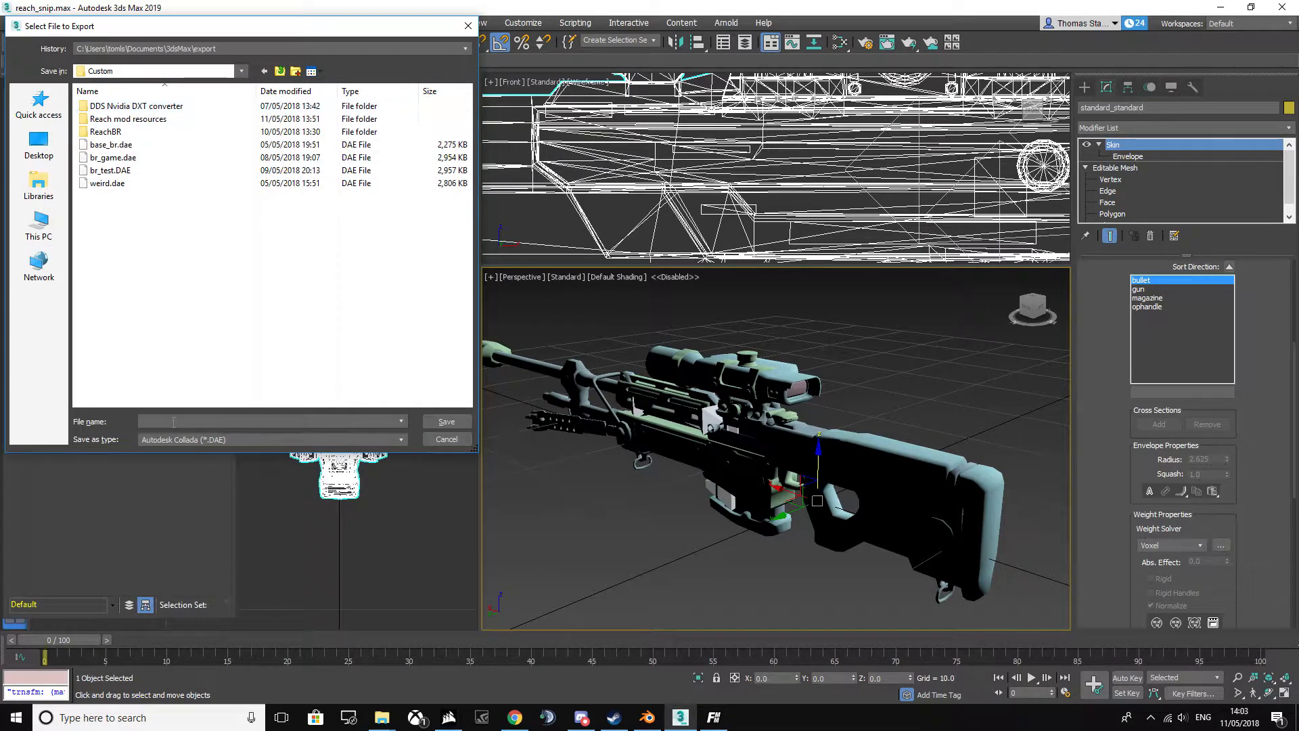
- Delete the old weird.dae file and export the scene as sniper.dae, then collapse the Skin modifier
{"action": "left_click", "coordinate": [112, 184]}
{"action": "key", "text": "Delete"}
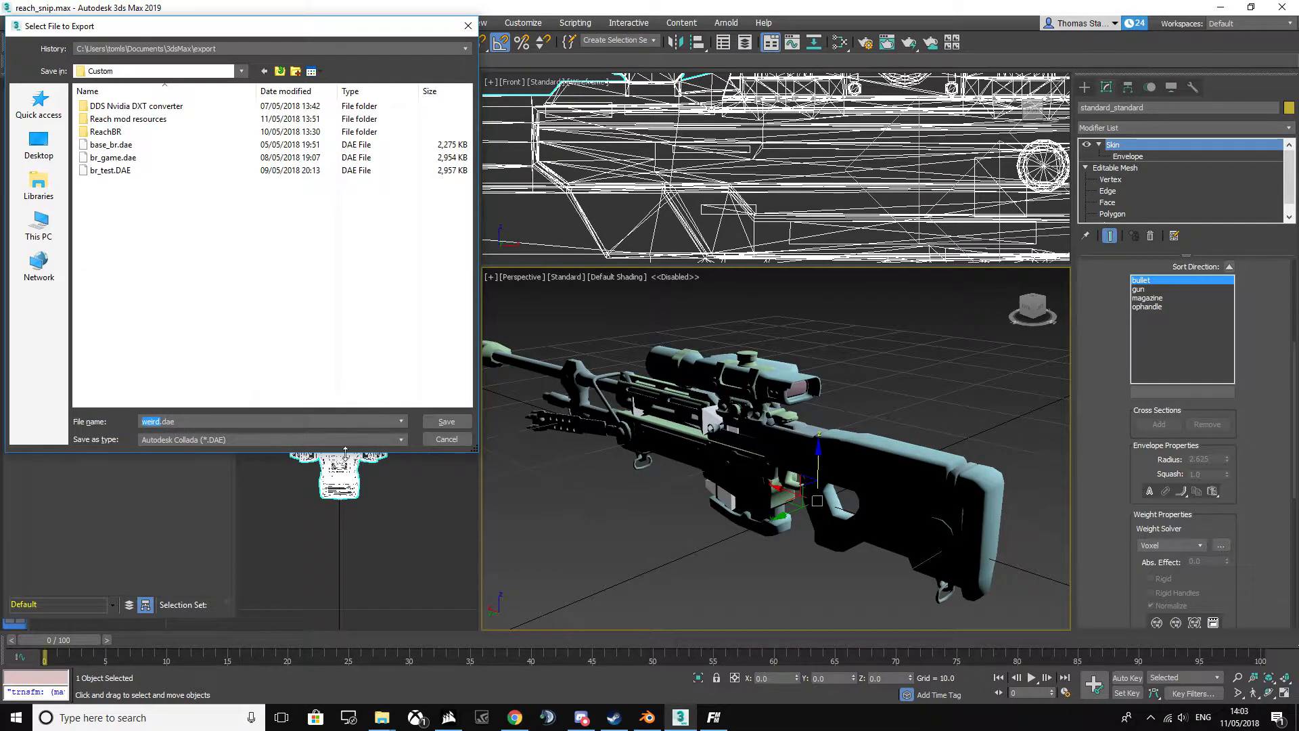
{"action": "key", "text": "Return"}
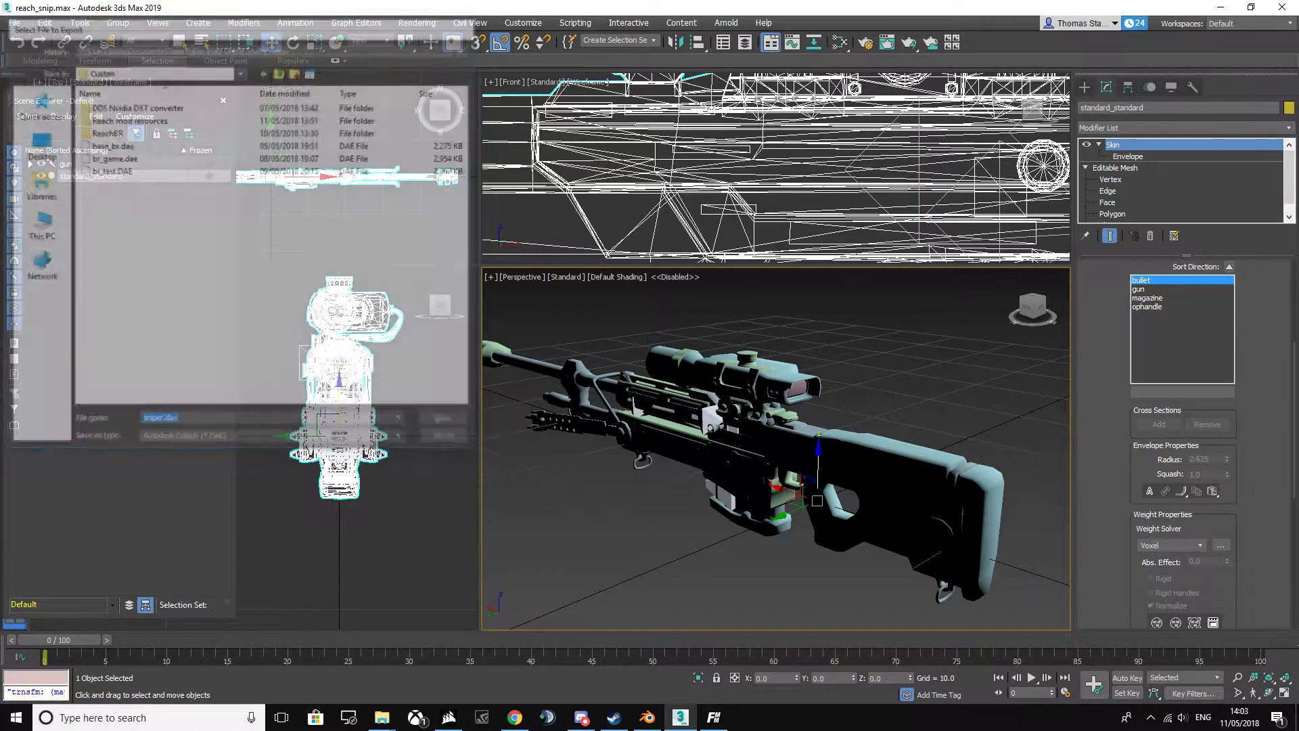
{"action": "left_click", "coordinate": [748, 536]}
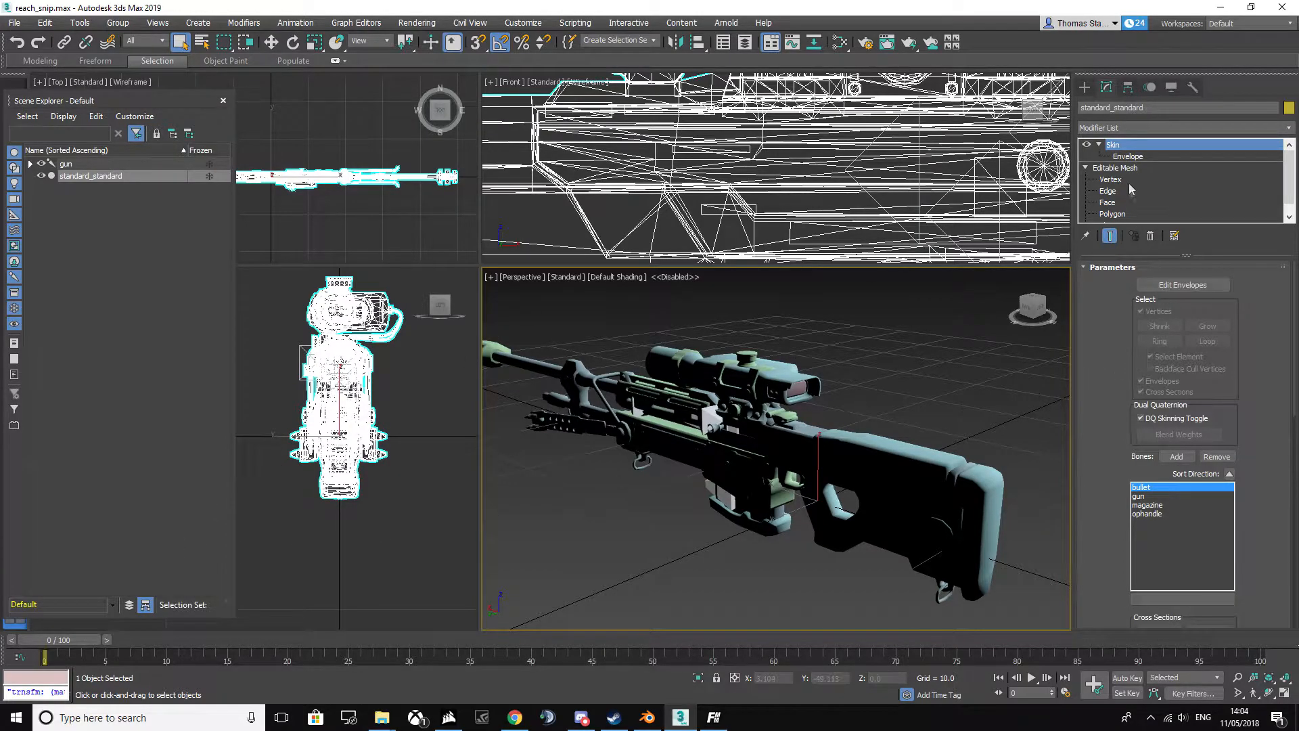
{"action": "left_click", "coordinate": [1099, 145]}
- Switch to File Explorer, open the Custom folder and select the exported sniper.dae file
{"action": "mouse_move", "coordinate": [383, 718]}
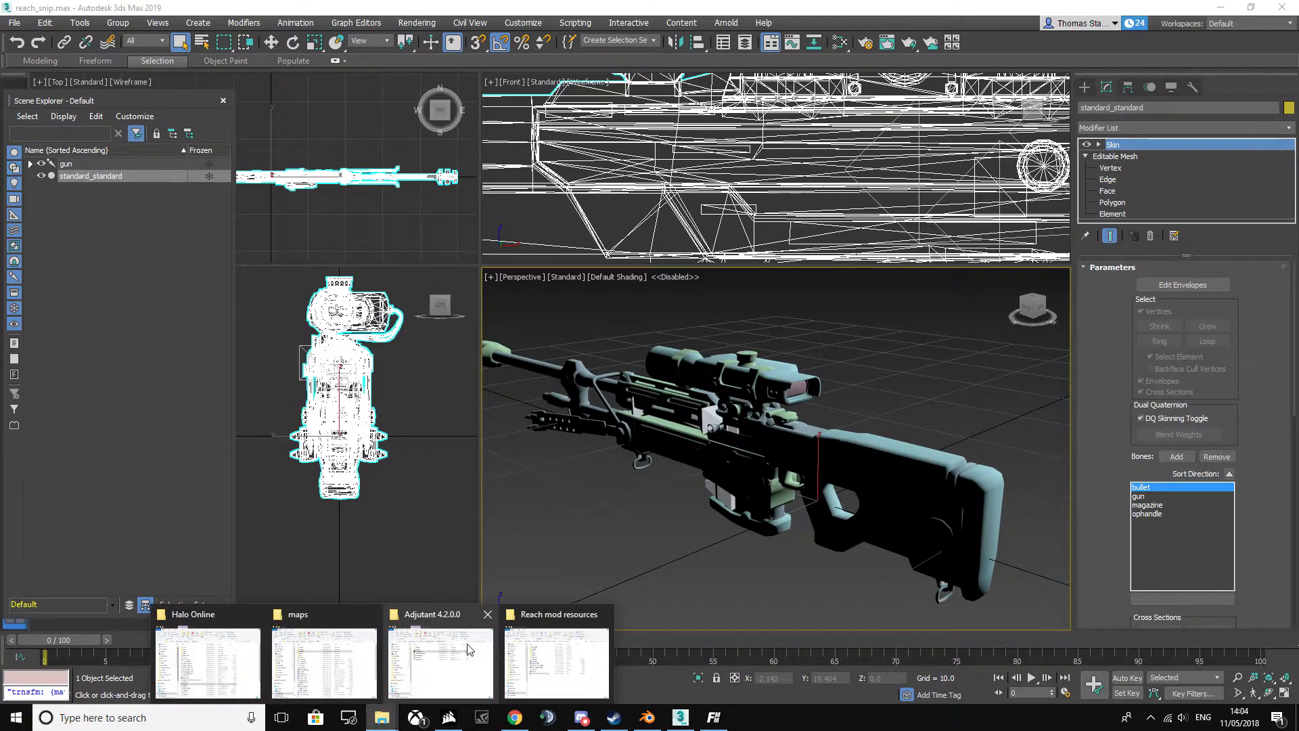
{"action": "mouse_move", "coordinate": [583, 659]}
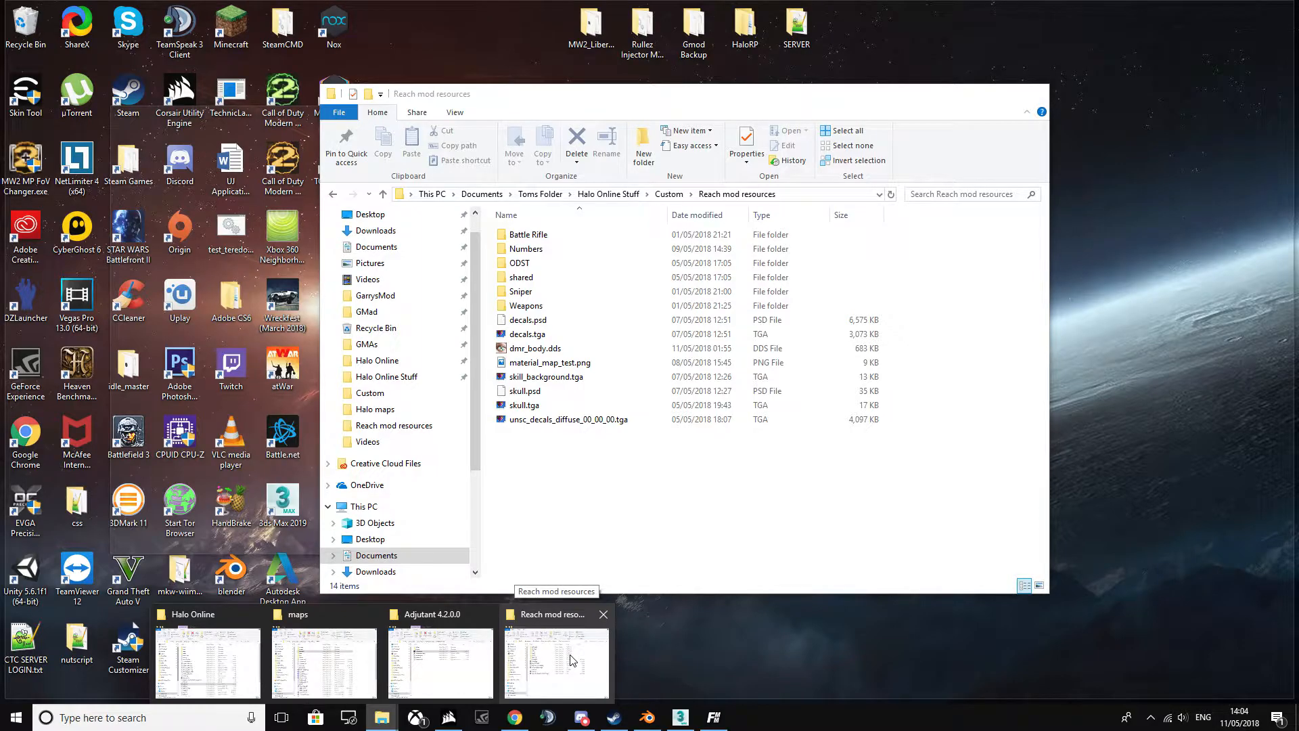
{"action": "left_click", "coordinate": [575, 660]}
{"action": "key", "text": "alt+Up"}
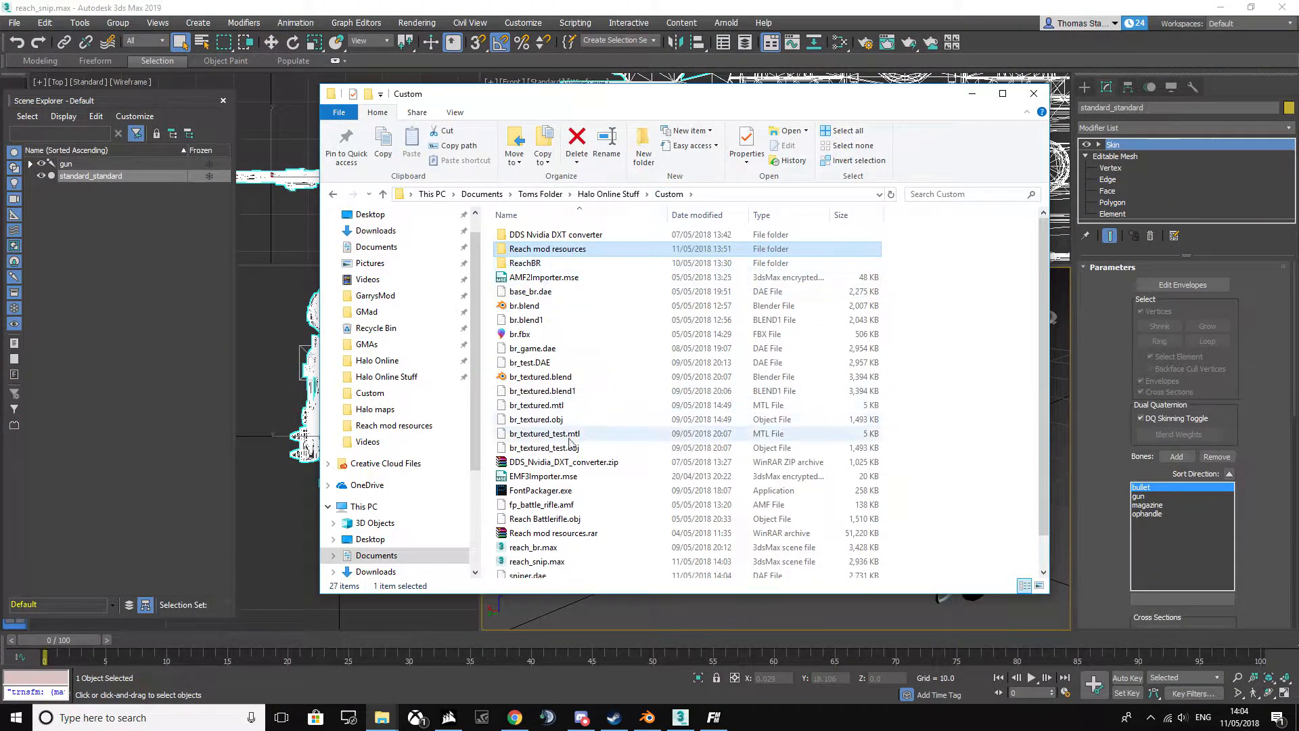
{"action": "scroll", "coordinate": [556, 335], "scroll_direction": "down", "scroll_amount": 1}
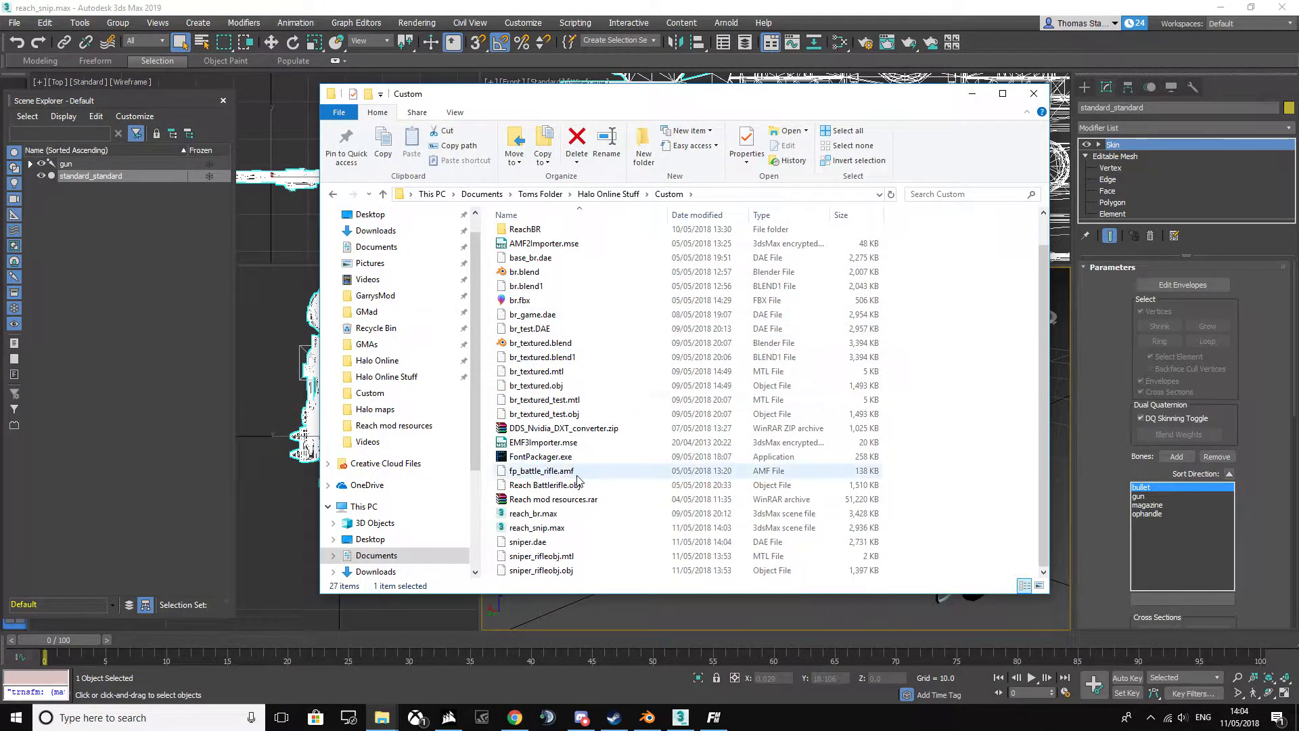
{"action": "left_click", "coordinate": [599, 541]}
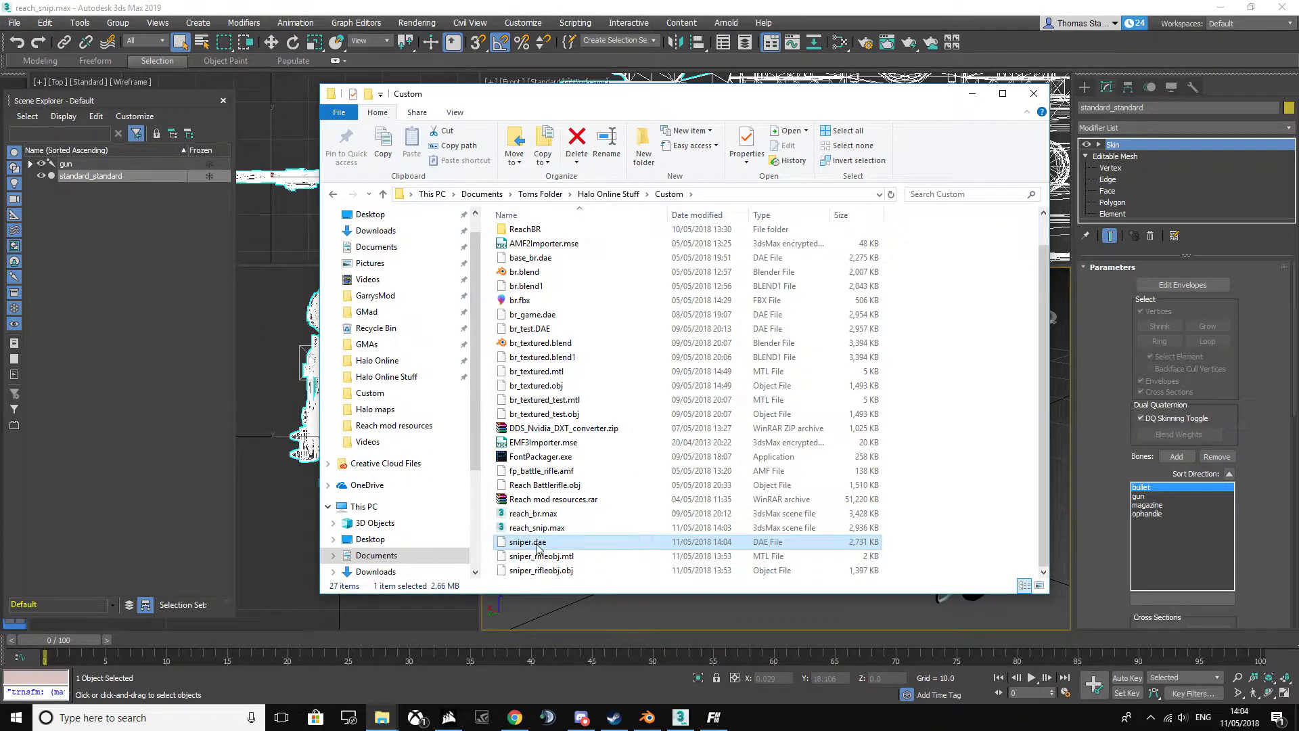
- Remove the obj ending from the base name of sniper_rifleobj.mtl
{"action": "double_click", "coordinate": [562, 557]}
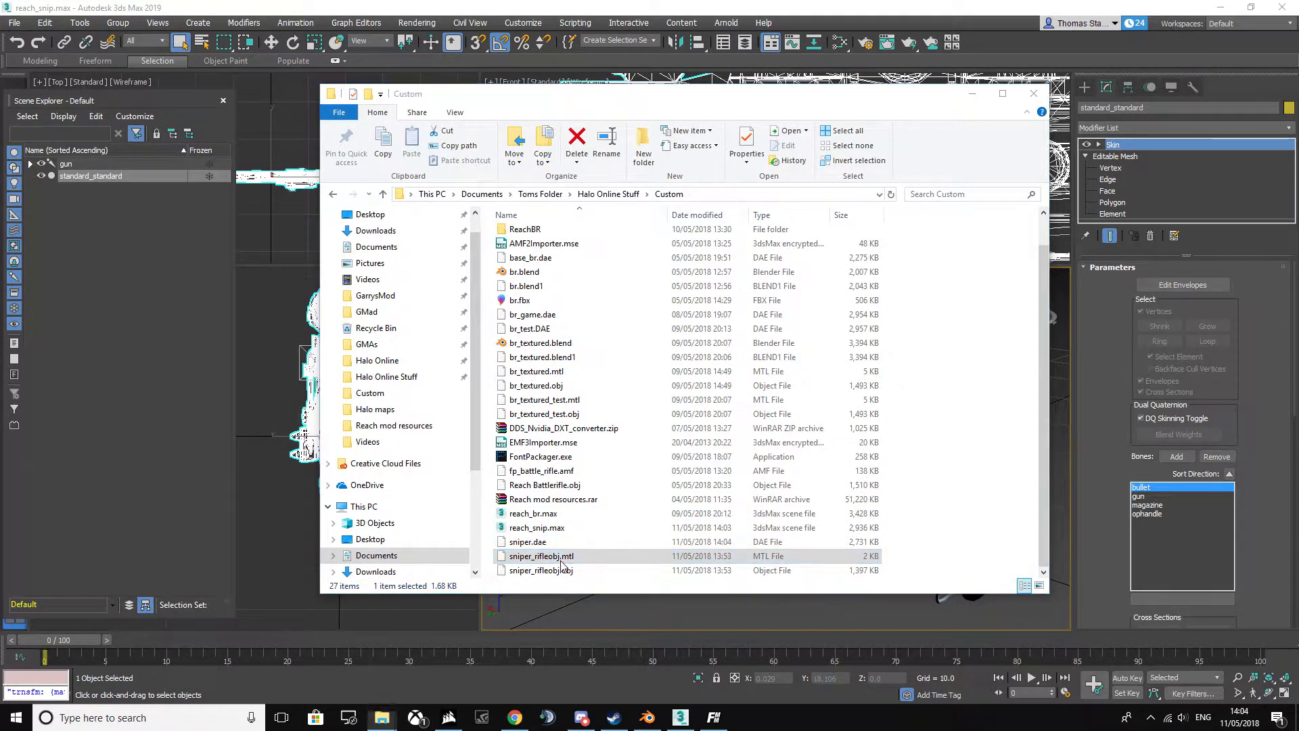
{"action": "left_click", "coordinate": [562, 556]}
{"action": "left_click", "coordinate": [563, 557]}
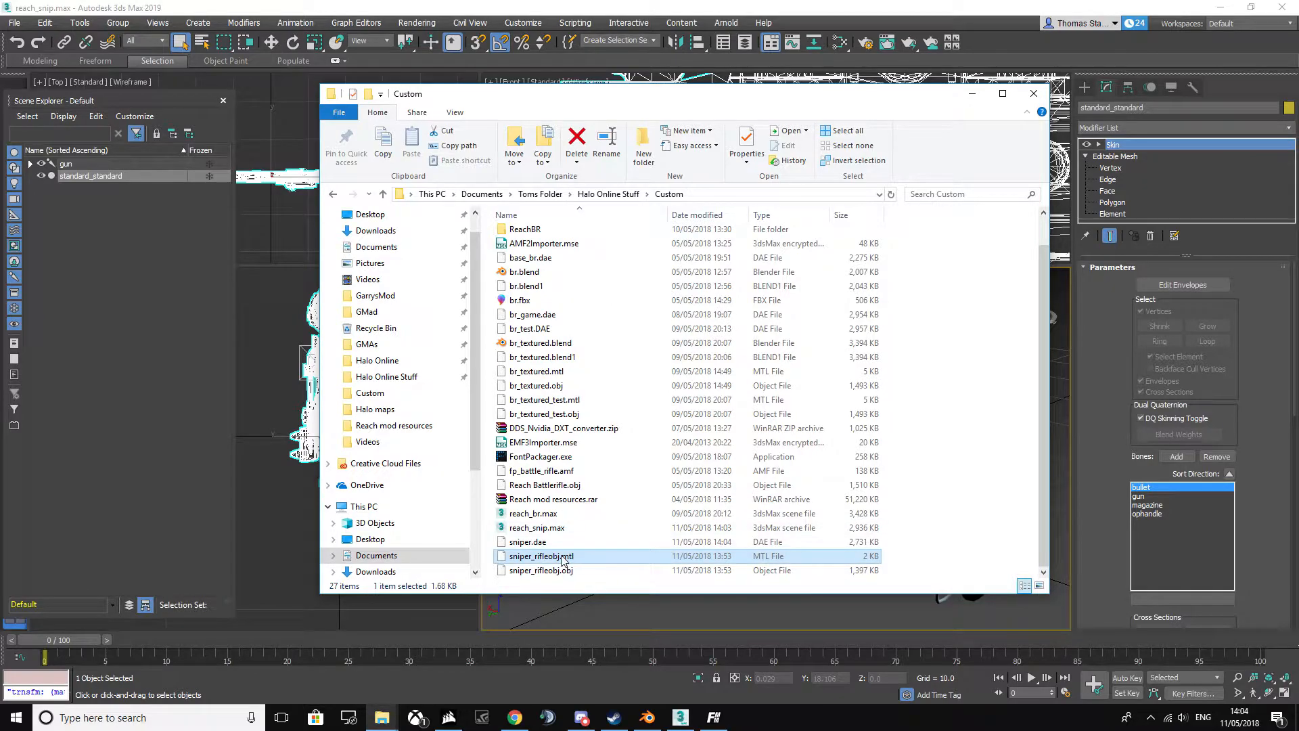
{"action": "left_click", "coordinate": [562, 557]}
{"action": "key", "text": "BackSpace"}
{"action": "key", "text": "BackSpace"}
{"action": "key", "text": "BackSpace"}
{"action": "key", "text": "BackSpace"}
- Rename sniper_rifleobj.obj as sniper_rifle.obj
{"action": "left_click", "coordinate": [557, 572]}
{"action": "left_click", "coordinate": [558, 572]}
{"action": "left_click", "coordinate": [564, 572]}
{"action": "key", "text": "BackSpace"}
{"action": "key", "text": "BackSpace"}
{"action": "key", "text": "BackSpace"}
{"action": "key", "text": "BackSpace"}
{"action": "key", "text": "Return"}
- Correct the material file's name to sniper_rifle.mtl and select sniper.dae again
{"action": "left_click", "coordinate": [547, 556]}
{"action": "key", "text": "F2"}
{"action": "key", "text": "Right"}
{"action": "type", "text": "e"}
{"action": "key", "text": "Return"}
{"action": "key", "text": "Up"}
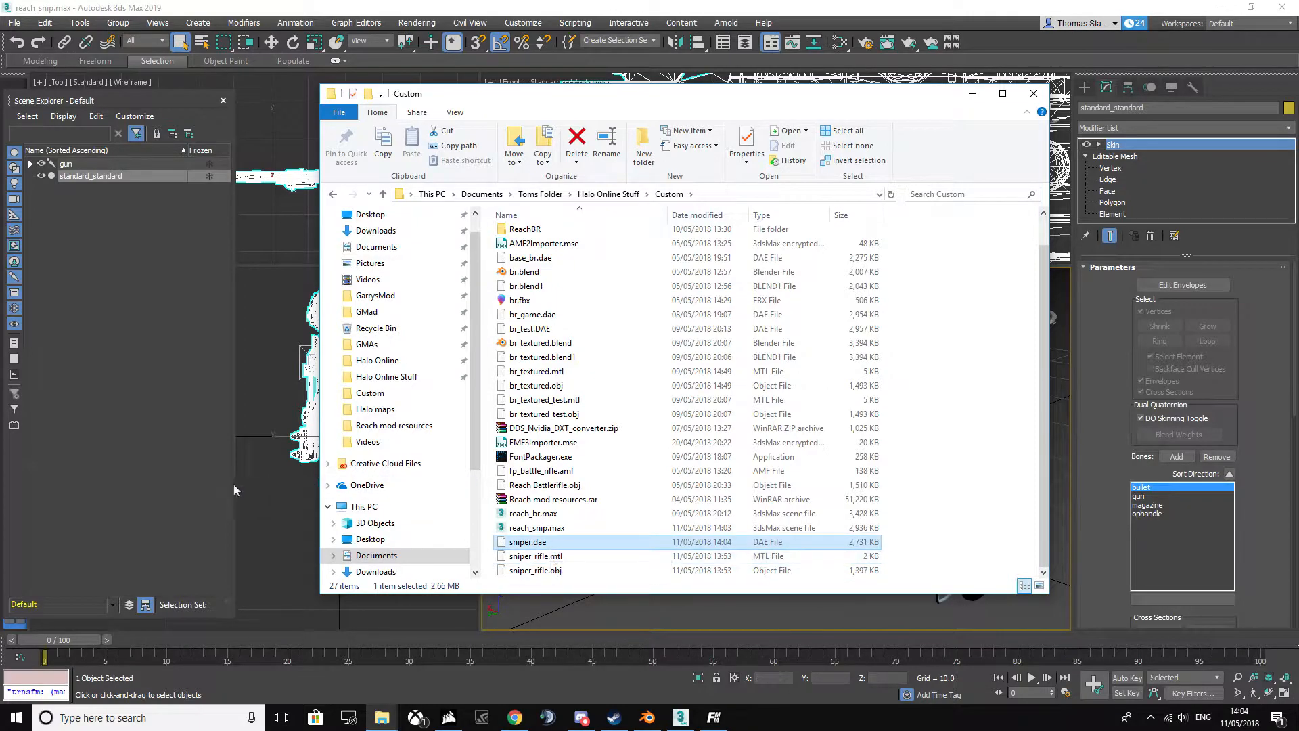
- Launch Assembly from its folder inside Halo Online Stuff
{"action": "left_click", "coordinate": [266, 501]}
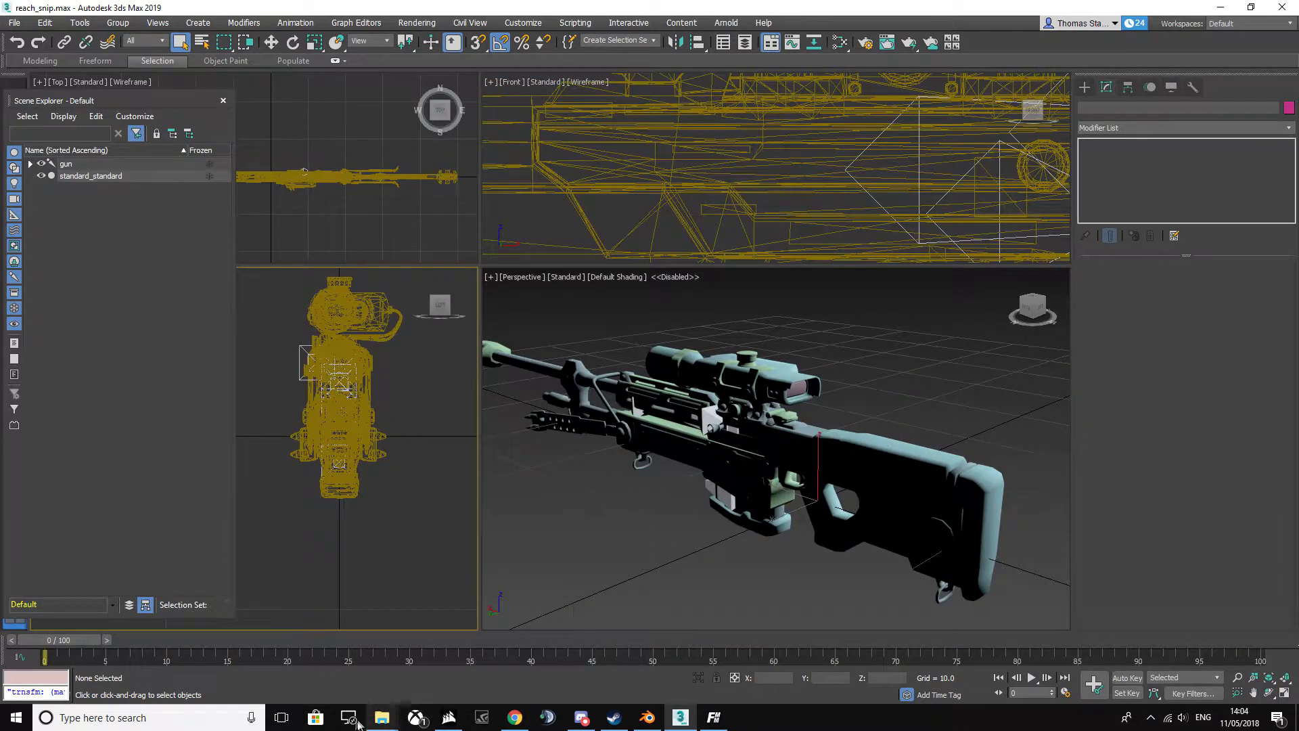
{"action": "mouse_move", "coordinate": [382, 718]}
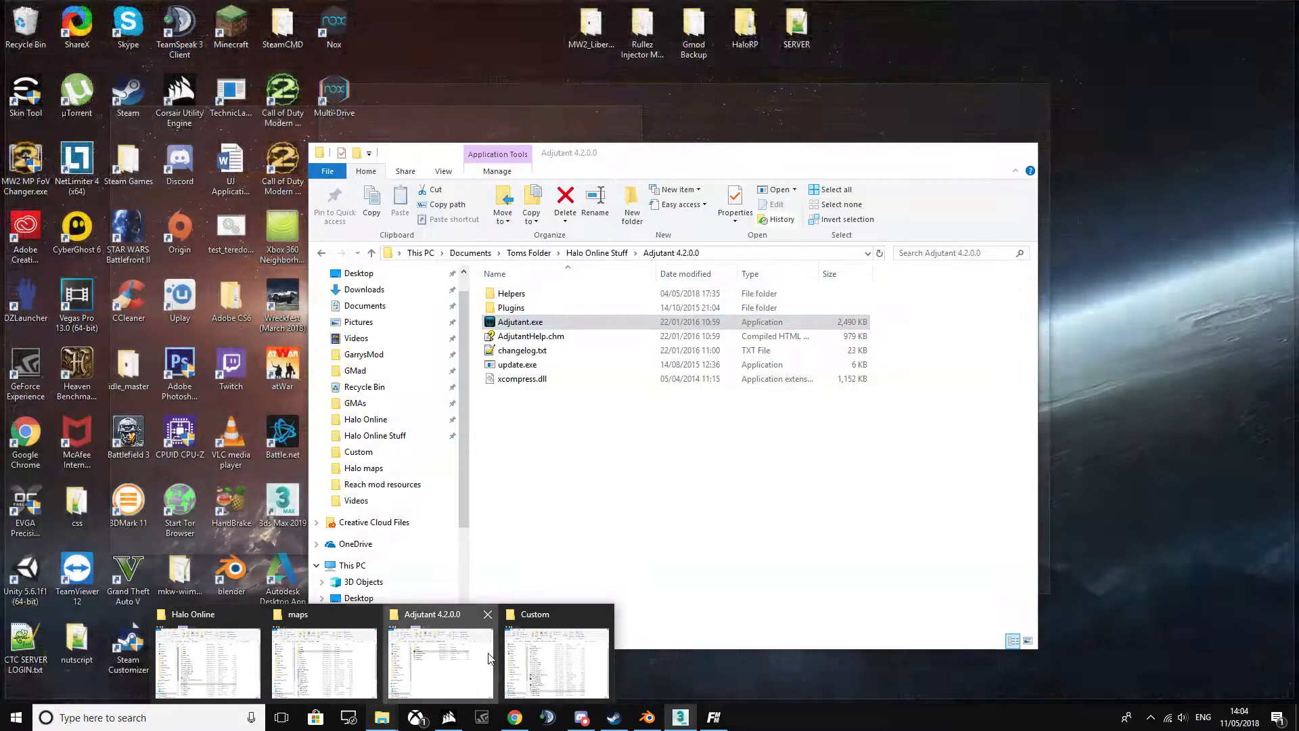
{"action": "left_click", "coordinate": [490, 658]}
{"action": "left_click", "coordinate": [597, 252]}
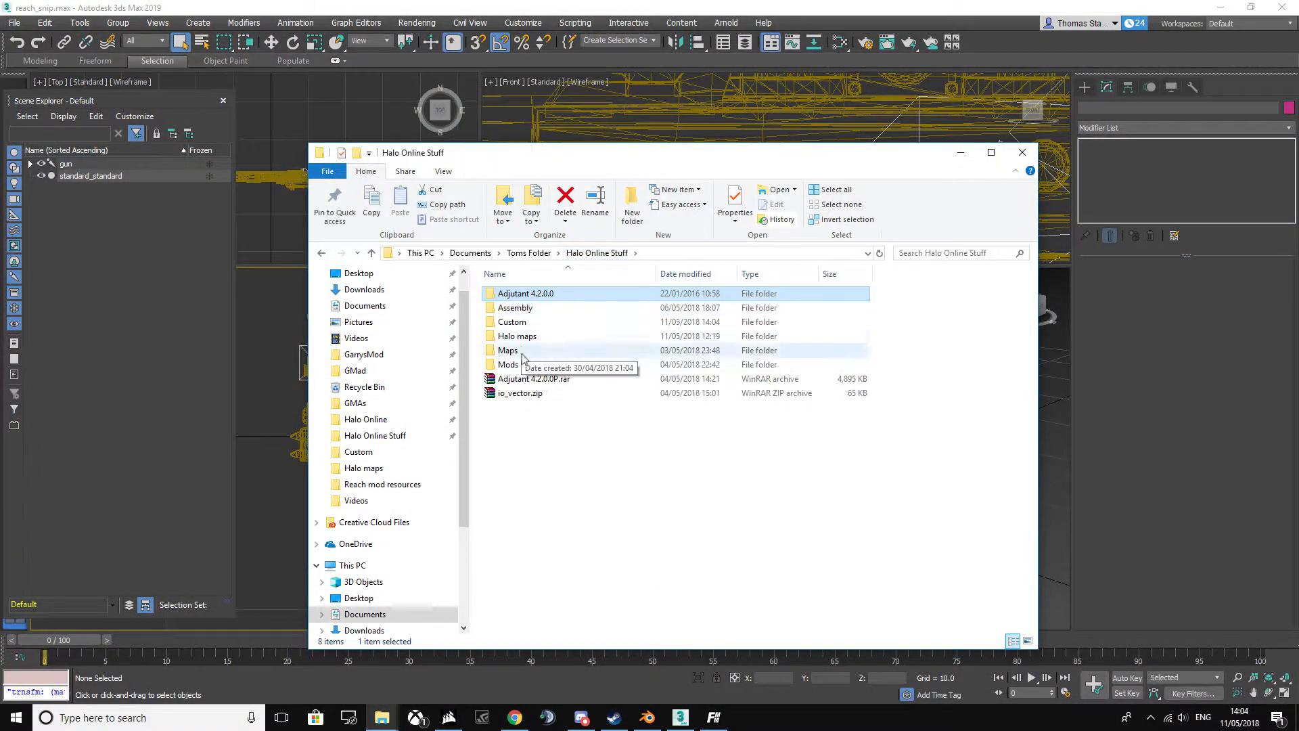
{"action": "double_click", "coordinate": [514, 308]}
{"action": "double_click", "coordinate": [526, 551]}
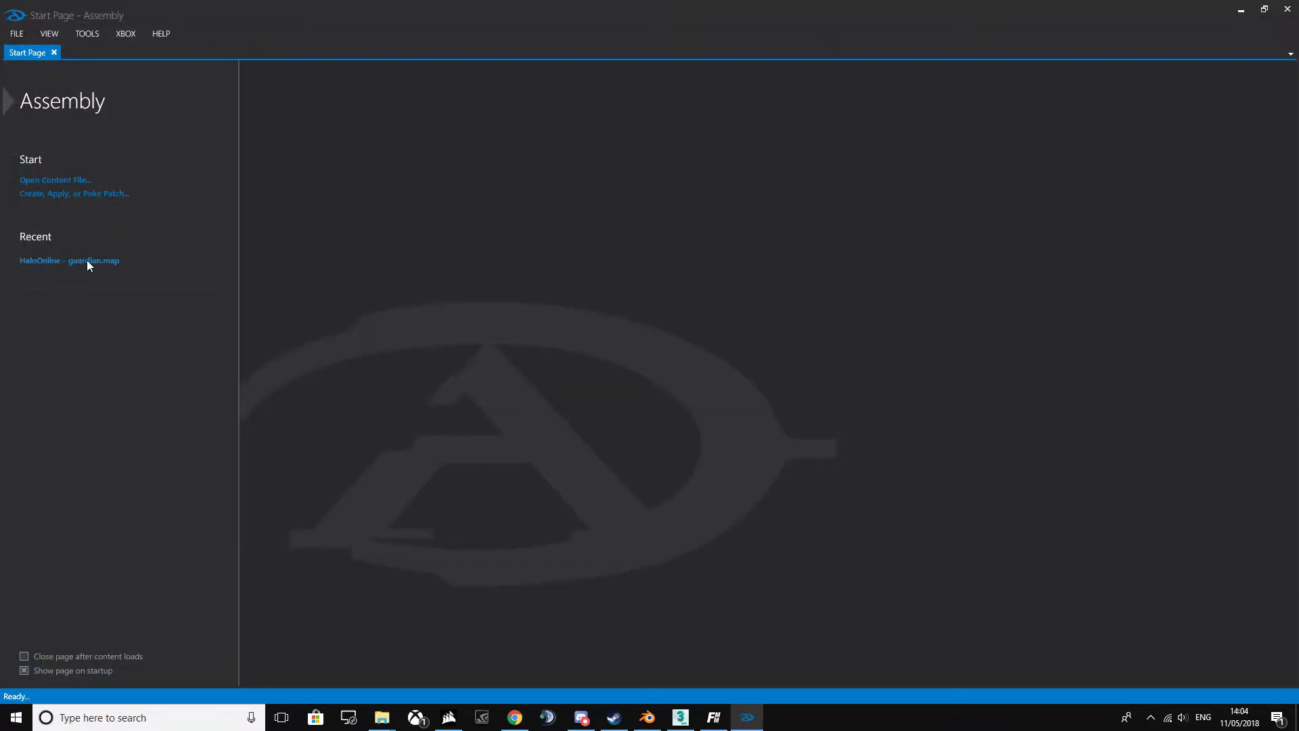
- Open guardian.map from the Halo Online maps folder in Assembly
{"action": "left_click", "coordinate": [17, 36]}
{"action": "left_click", "coordinate": [31, 50]}
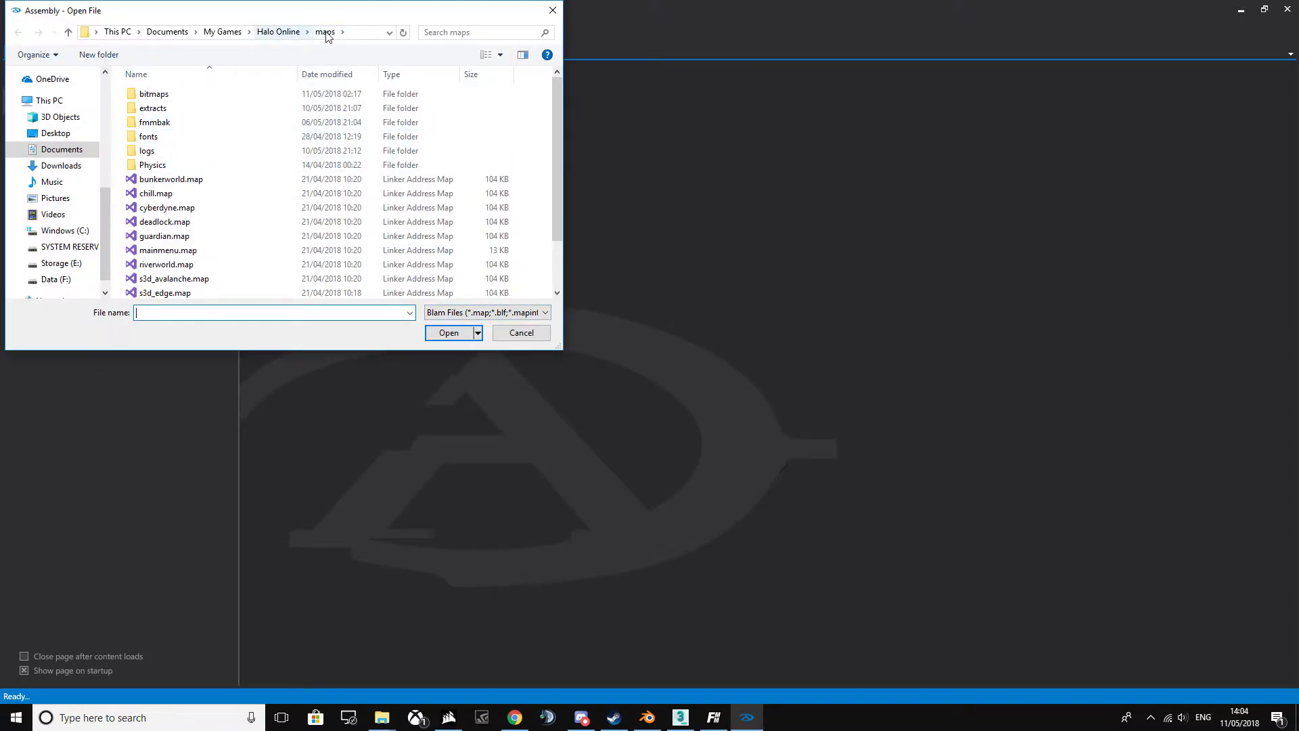
{"action": "scroll", "coordinate": [283, 223], "scroll_direction": "down", "scroll_amount": 2}
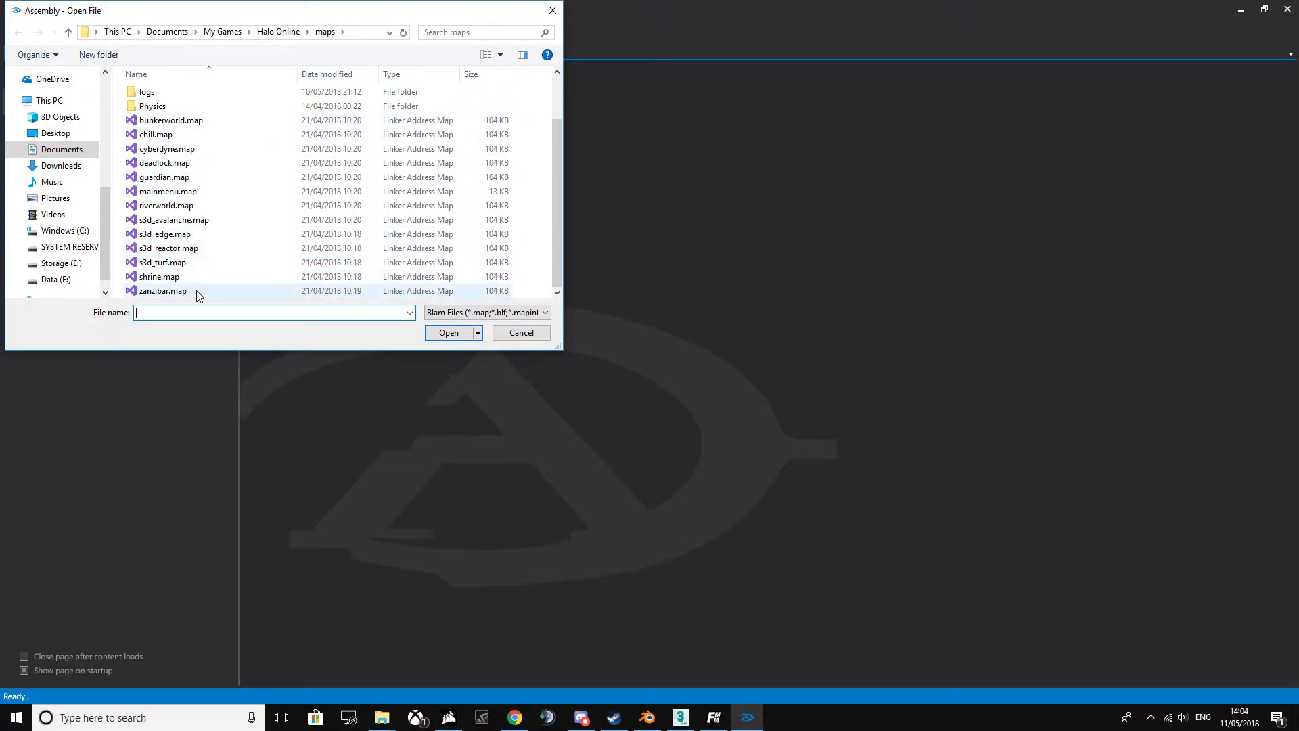
{"action": "double_click", "coordinate": [178, 179]}
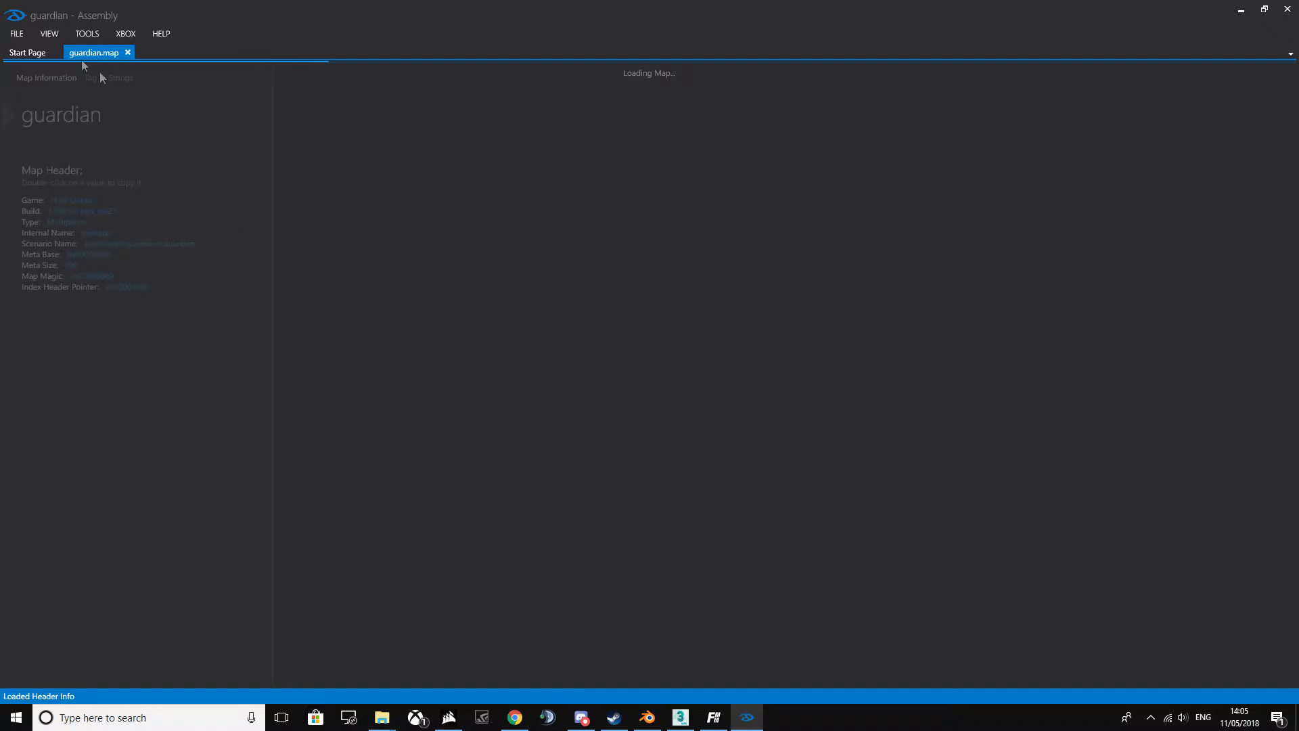
{"action": "left_click", "coordinate": [34, 54]}
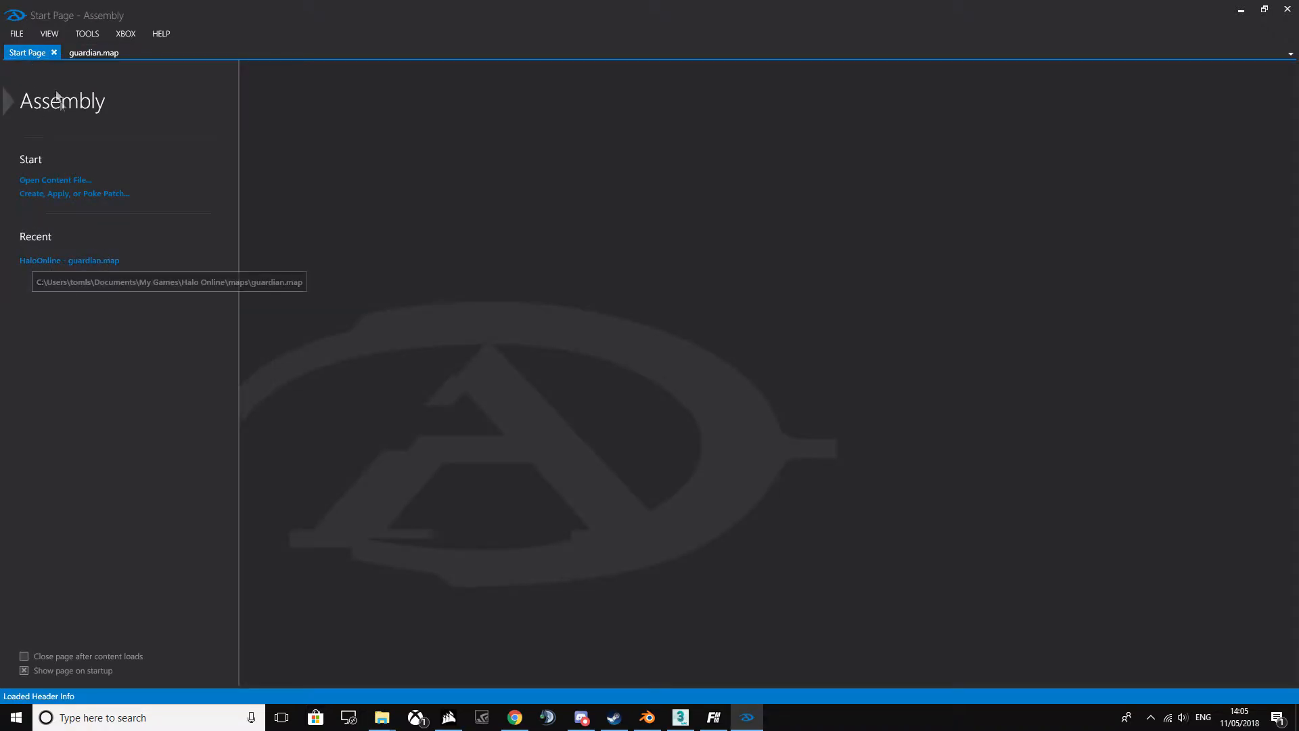
{"action": "left_click", "coordinate": [87, 52]}
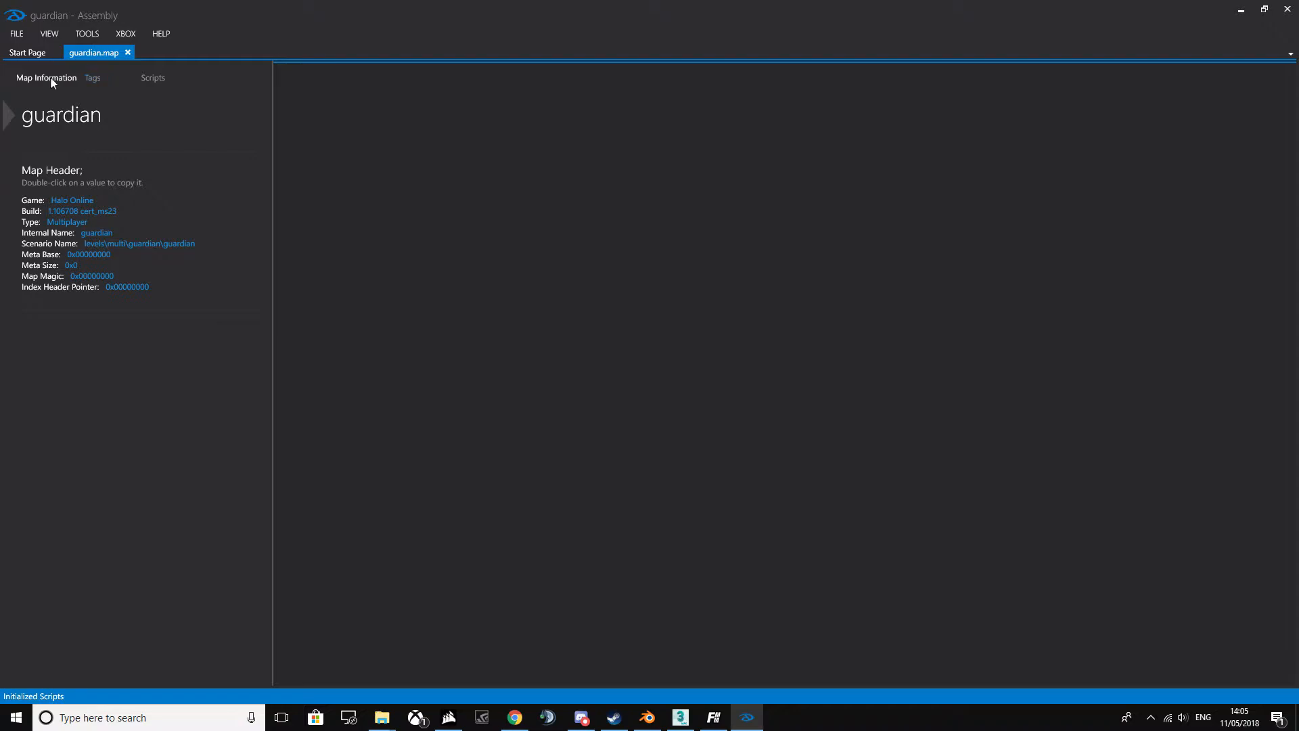
- Search the map's tags for sniper_rifle and open the fp_sniper_rifle render_model tag
{"action": "left_click", "coordinate": [93, 79]}
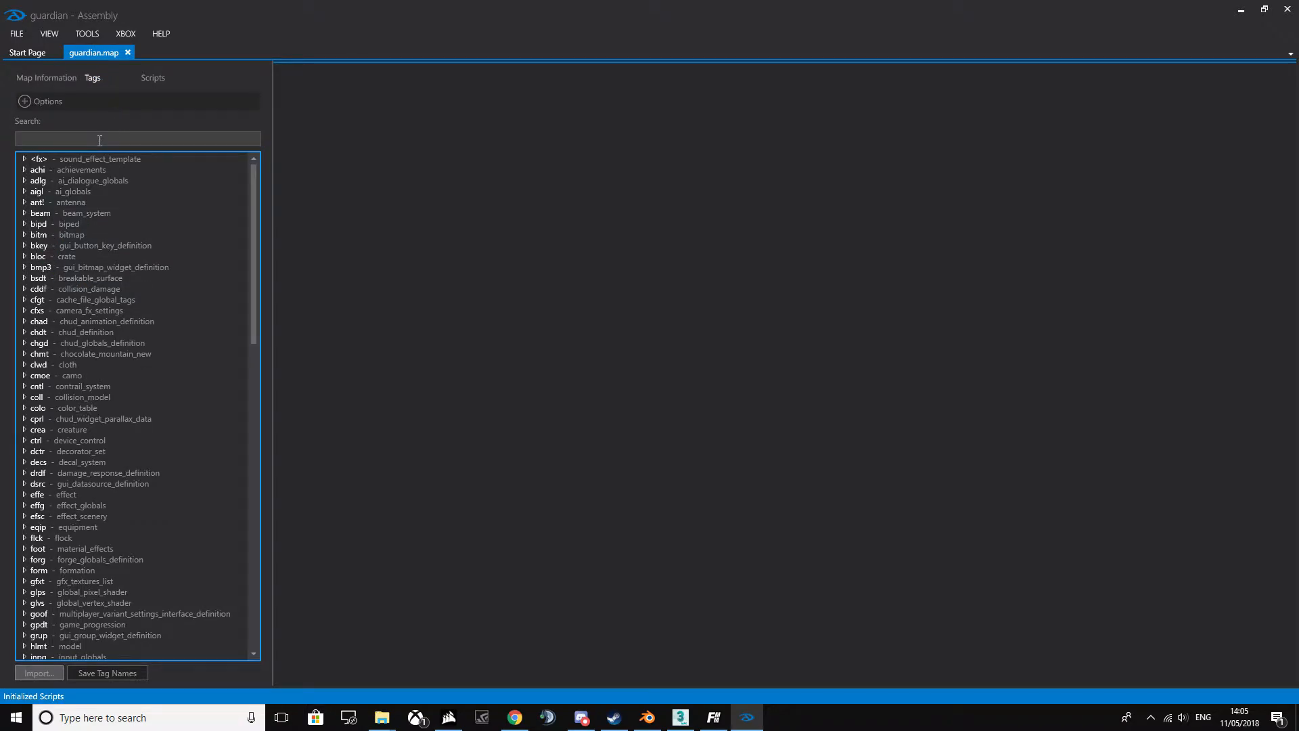
{"action": "type", "text": "sniper_rifle"}
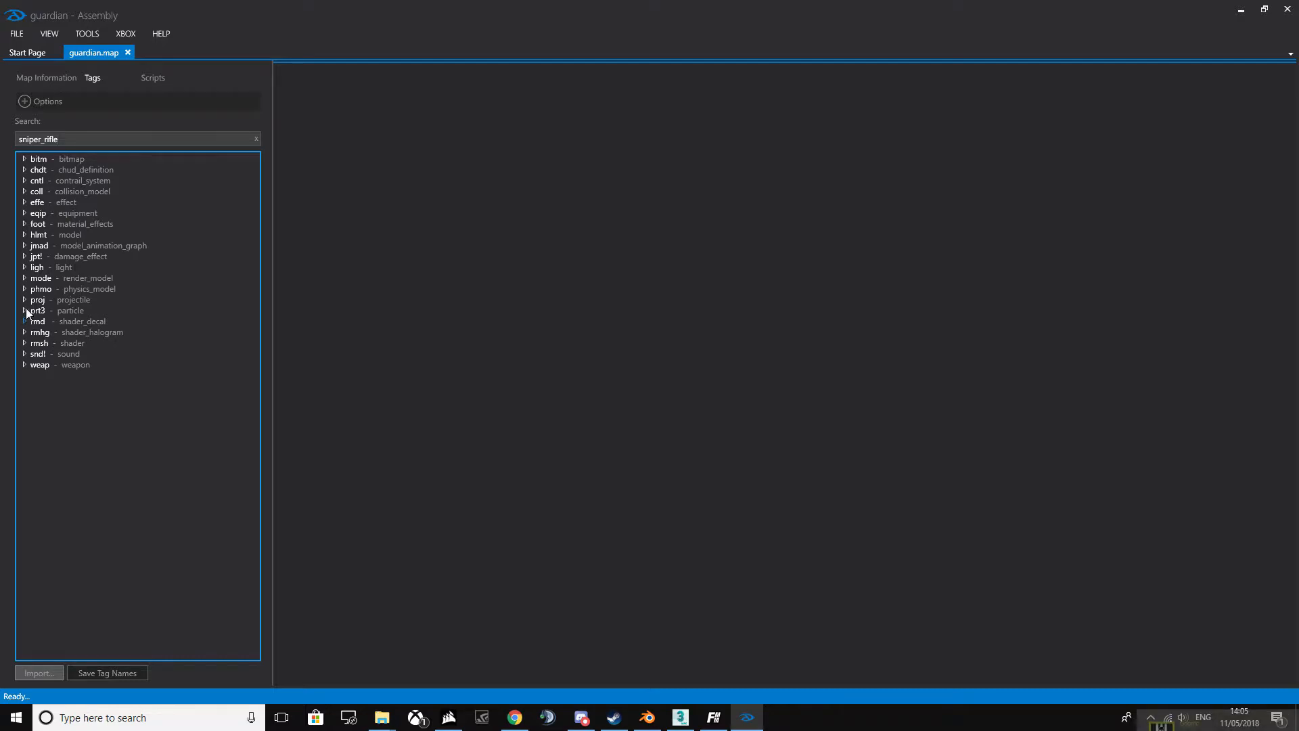
{"action": "left_click", "coordinate": [24, 278]}
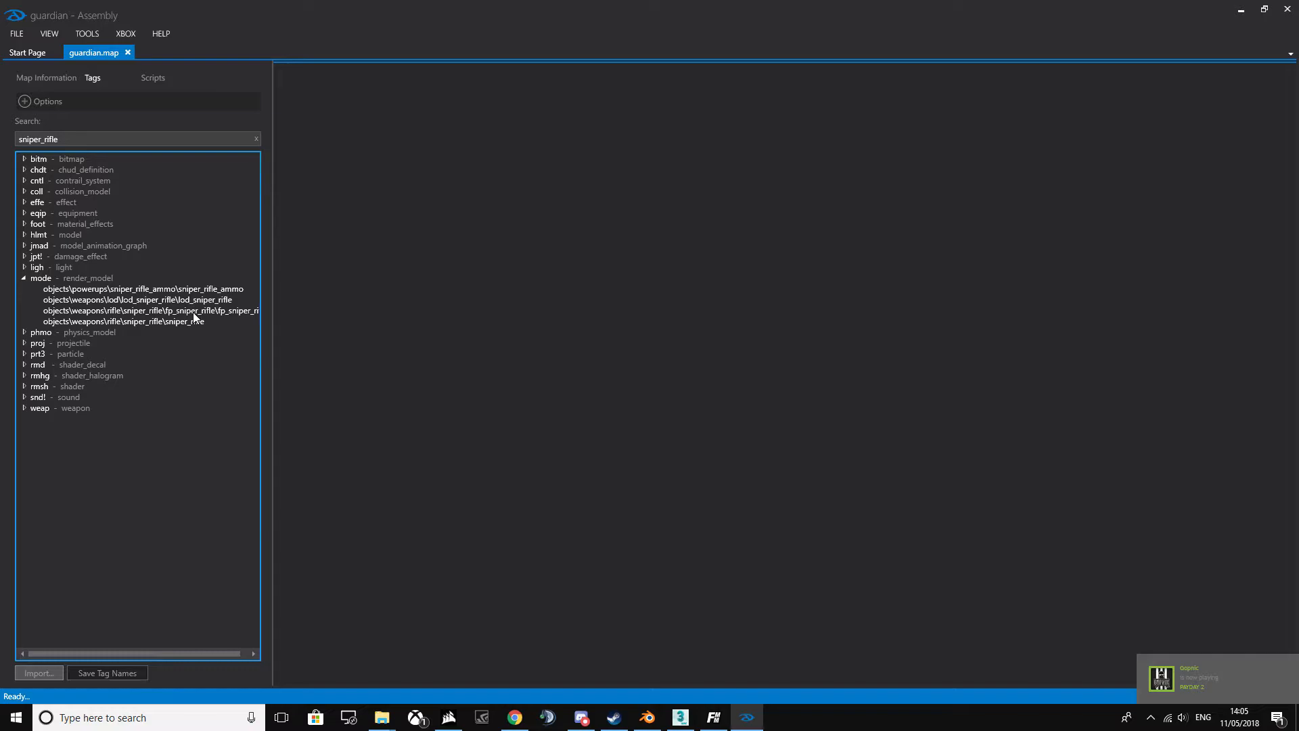
{"action": "double_click", "coordinate": [218, 311]}
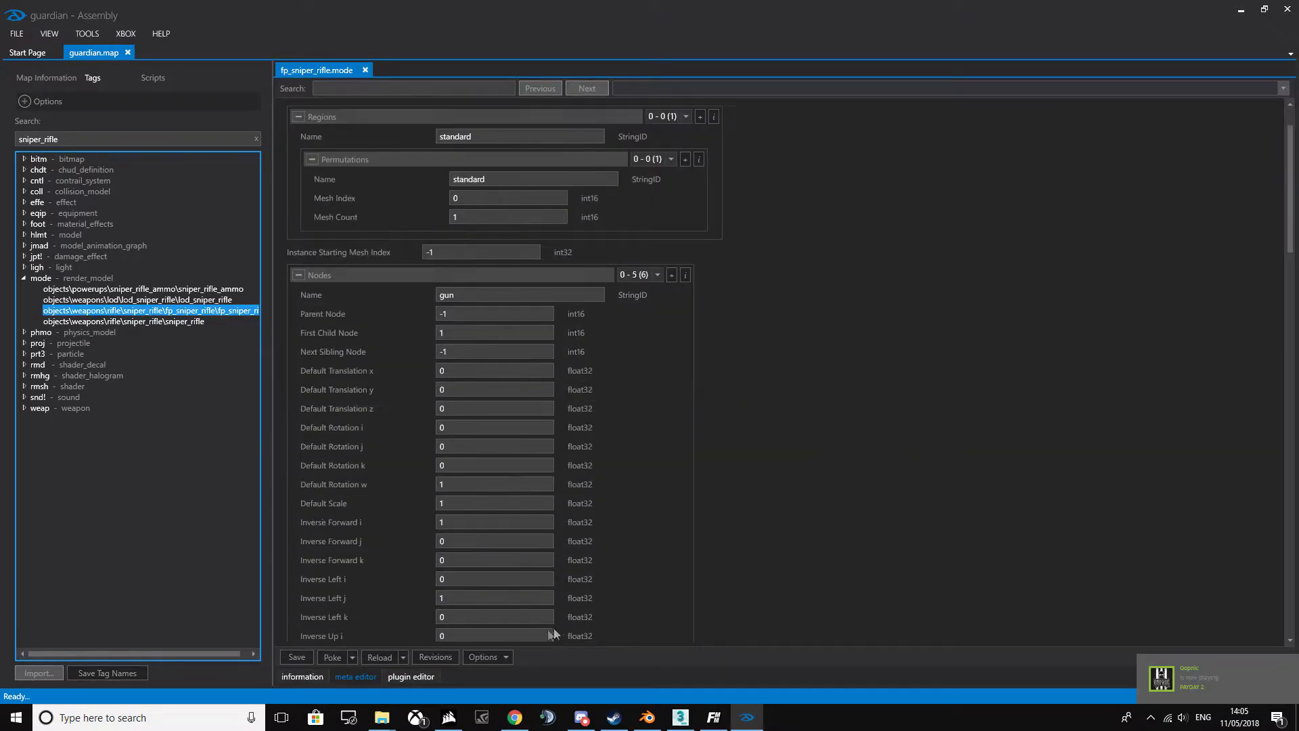
- Show the fp_sniper_rifle tag's datum index and launch TagTool.exe from the Halo Online maps folder
{"action": "left_click", "coordinate": [308, 677]}
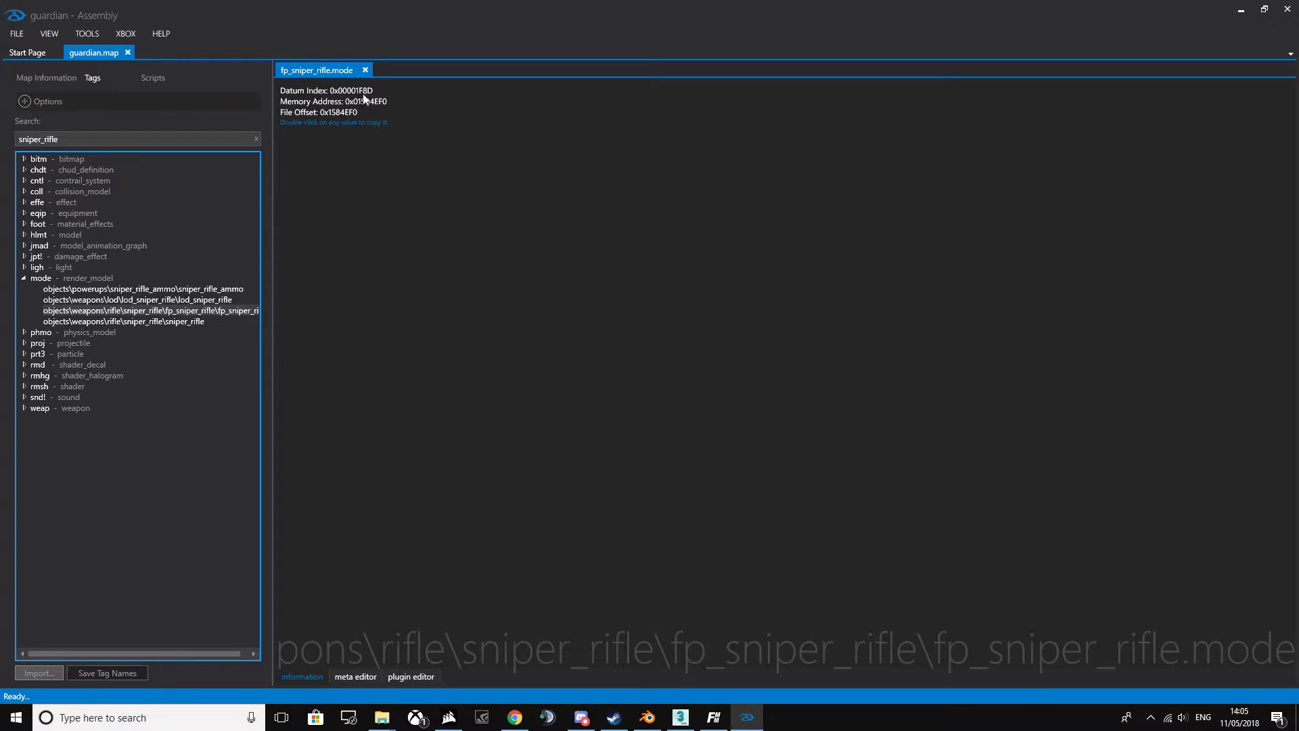
{"action": "left_click", "coordinate": [383, 718]}
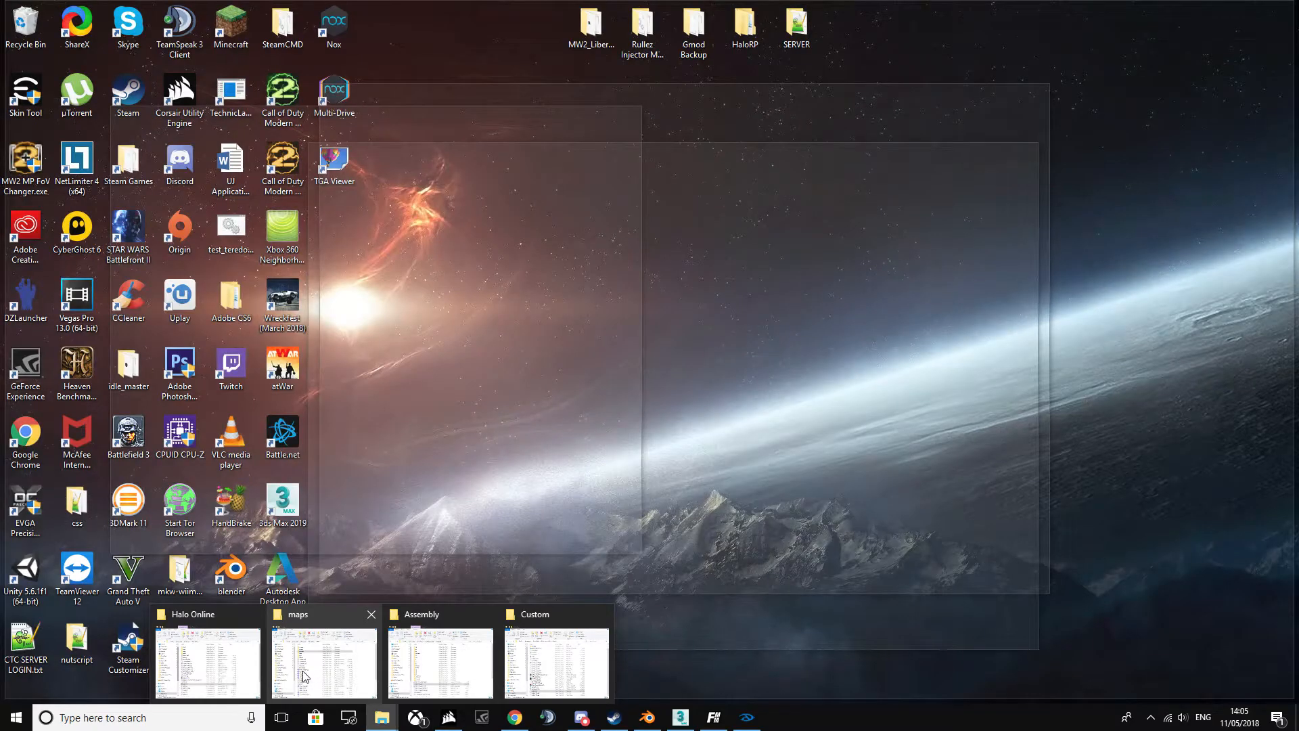
{"action": "left_click", "coordinate": [305, 677]}
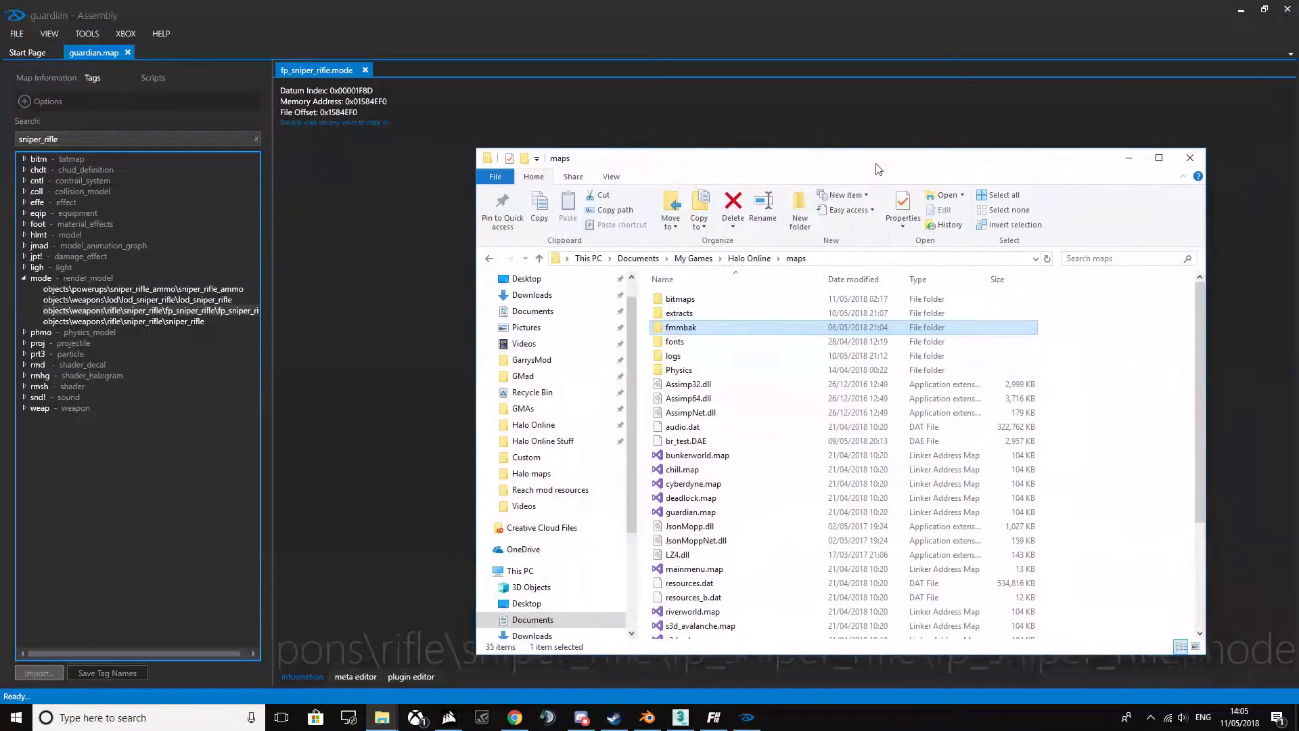
{"action": "scroll", "coordinate": [778, 406], "scroll_direction": "down", "scroll_amount": 4}
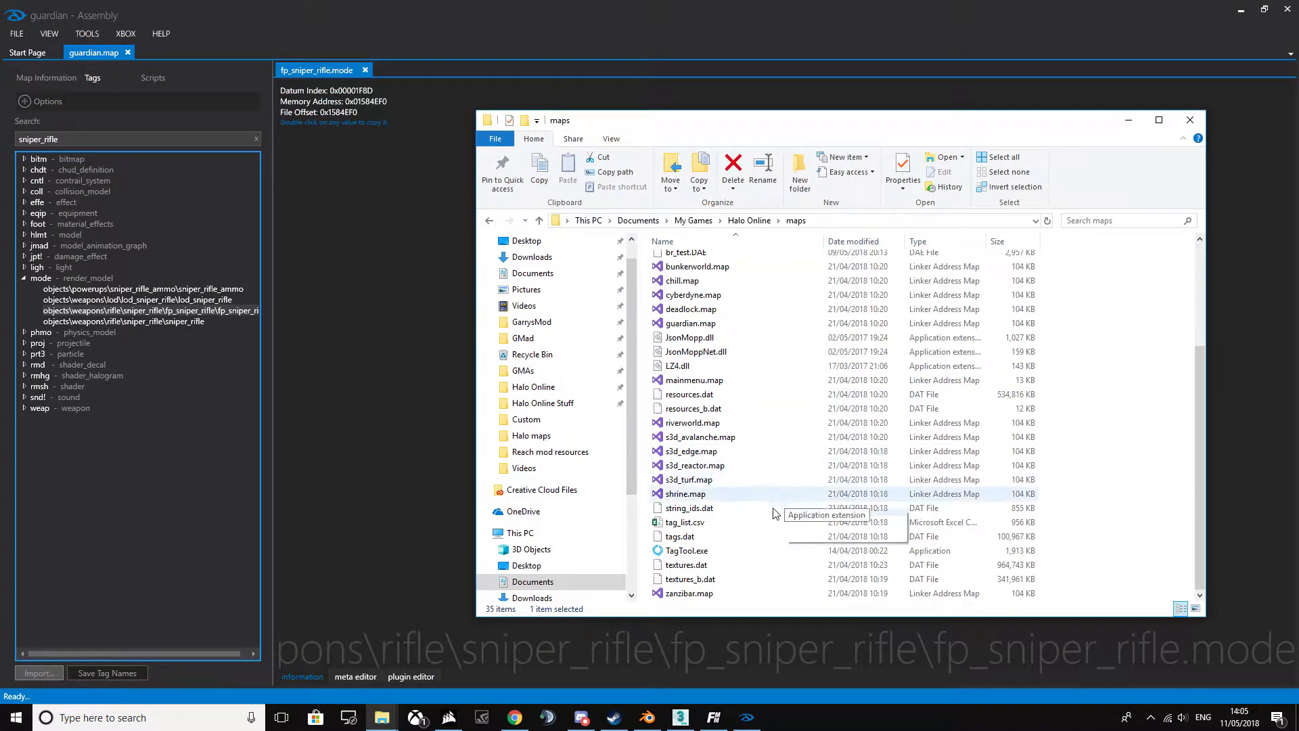
{"action": "double_click", "coordinate": [687, 550]}
{"action": "left_click_drag", "start_coordinate": [499, 125], "coordinate": [717, 176]}
- Open tag 0x1f8d for editing in TagTool with the edittag command
{"action": "type", "text": "edittag"}
{"action": "key", "text": "BackSpace"}
{"action": "type", "text": "ag 0x1f"}
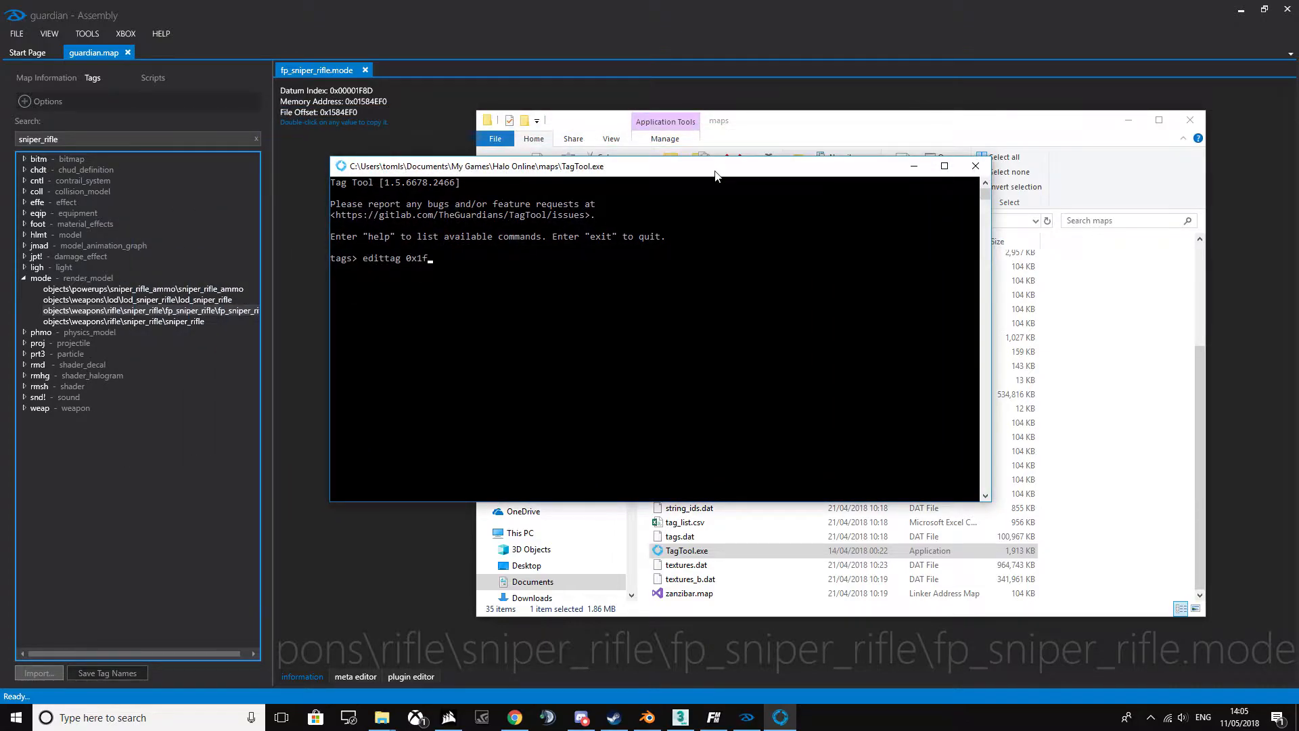
{"action": "type", "text": "8d"}
{"action": "key", "text": "Return"}
- Start a render geometry replacement command and copy sniper.dae from the Custom folder into the Halo Online maps folder
{"action": "type", "text": "replacerendergeomeotry"}
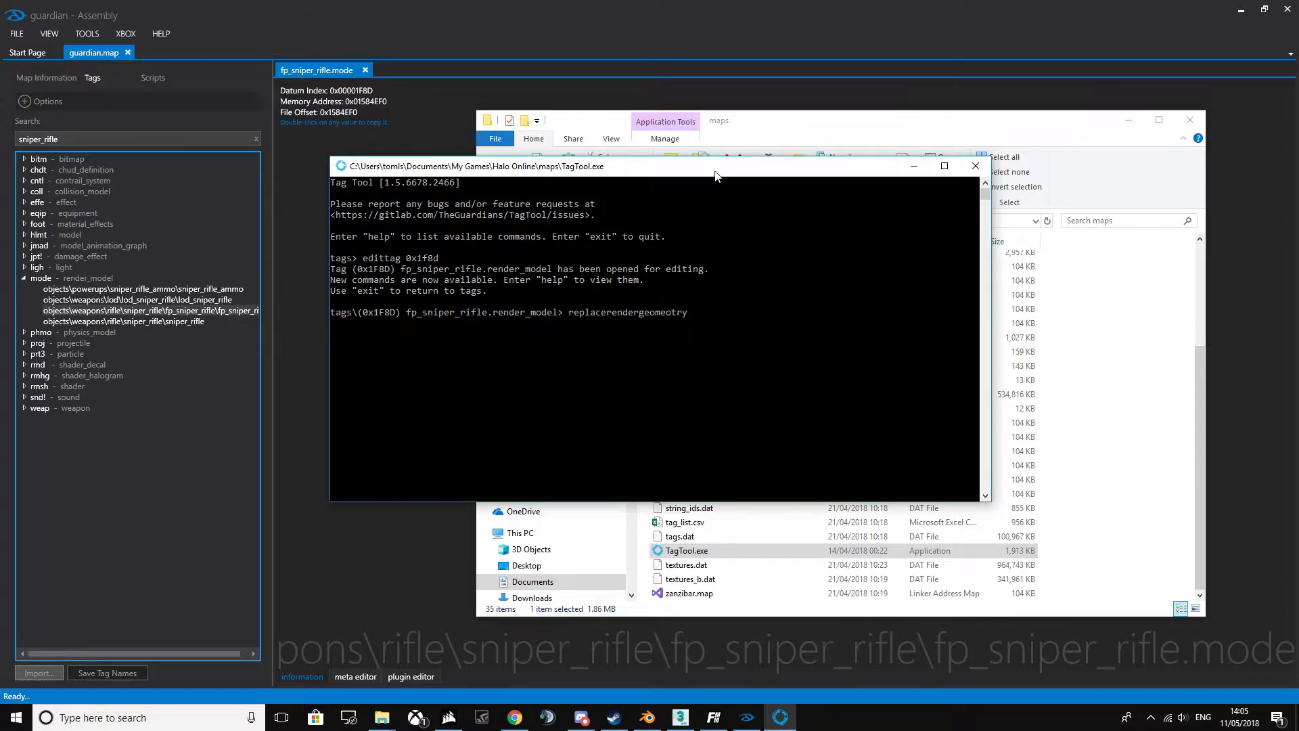
{"action": "left_click", "coordinate": [384, 718]}
{"action": "left_click", "coordinate": [526, 635]}
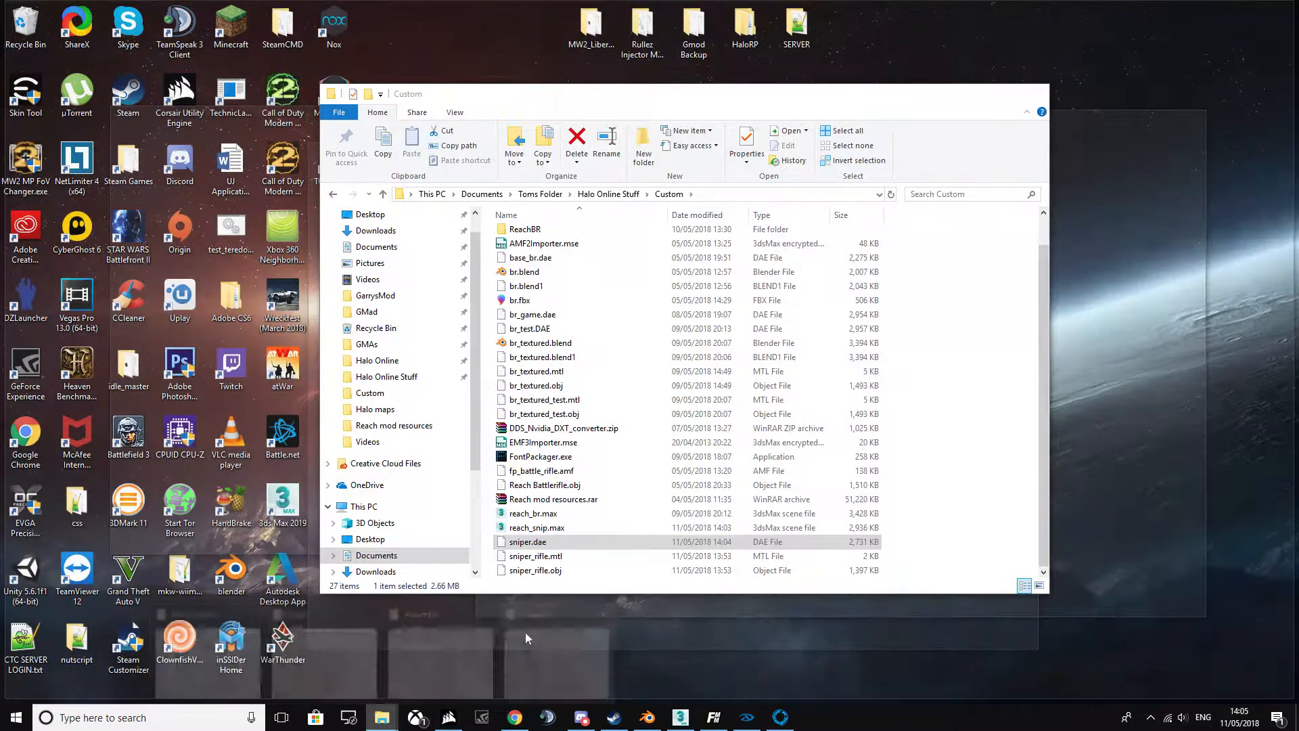
{"action": "left_click", "coordinate": [561, 531]}
{"action": "left_click", "coordinate": [560, 542]}
{"action": "key", "text": "ctrl+c"}
{"action": "left_click", "coordinate": [1116, 469]}
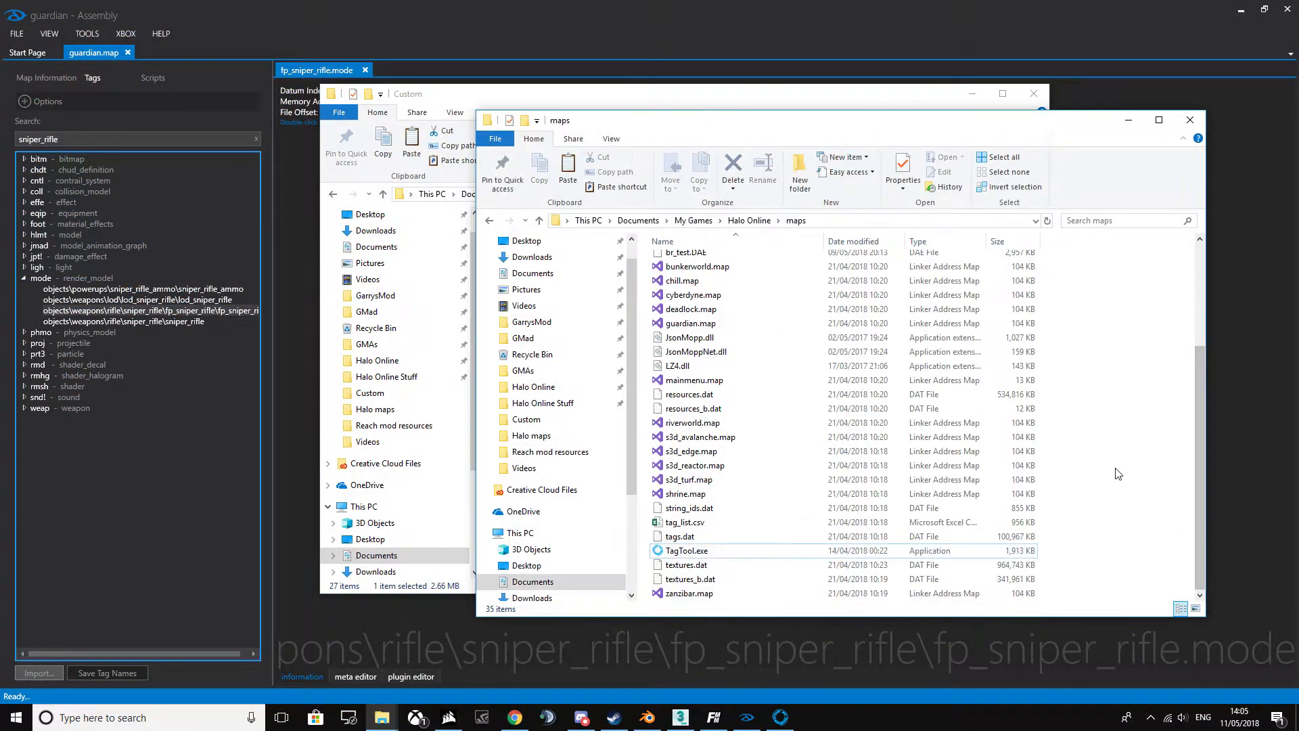
{"action": "key", "text": "ctrl+v"}
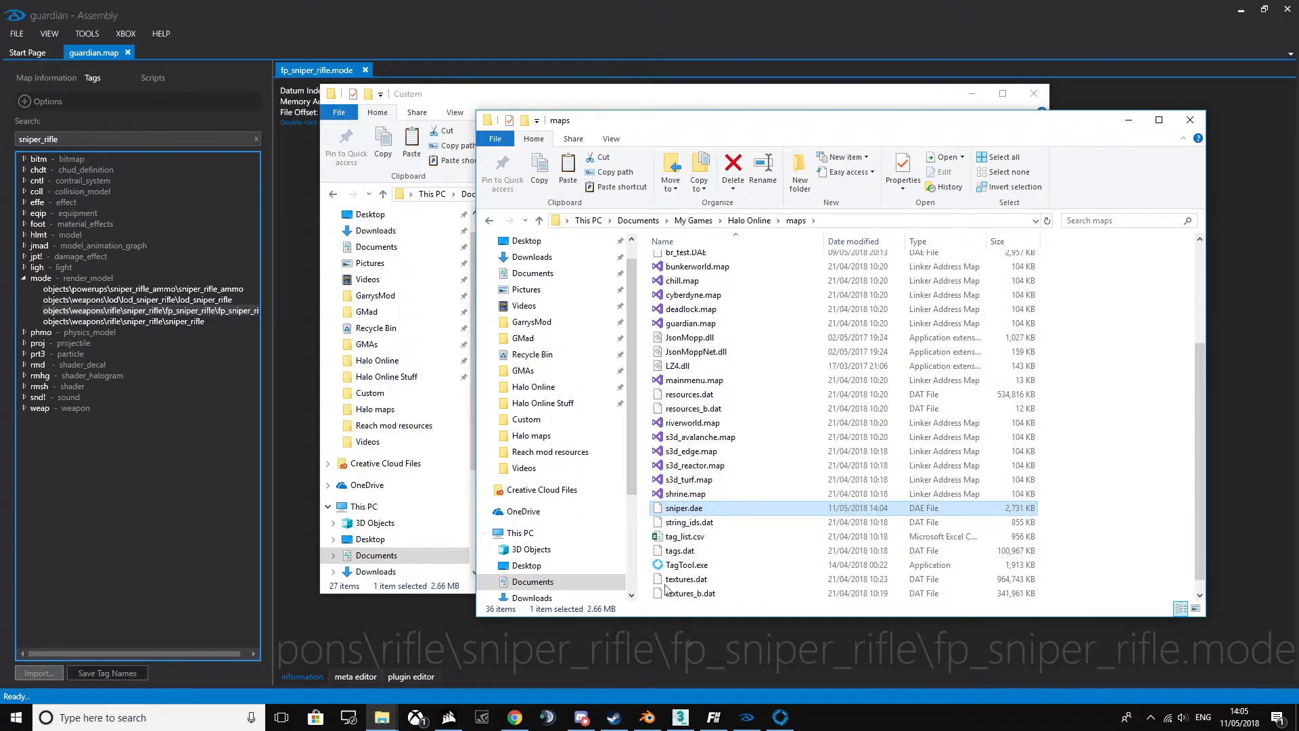
- Try to replace the tag's geometry in TagTool by running replacerendergeomeotry sniper.dae
{"action": "left_click", "coordinate": [780, 718]}
{"action": "left_click", "coordinate": [766, 325]}
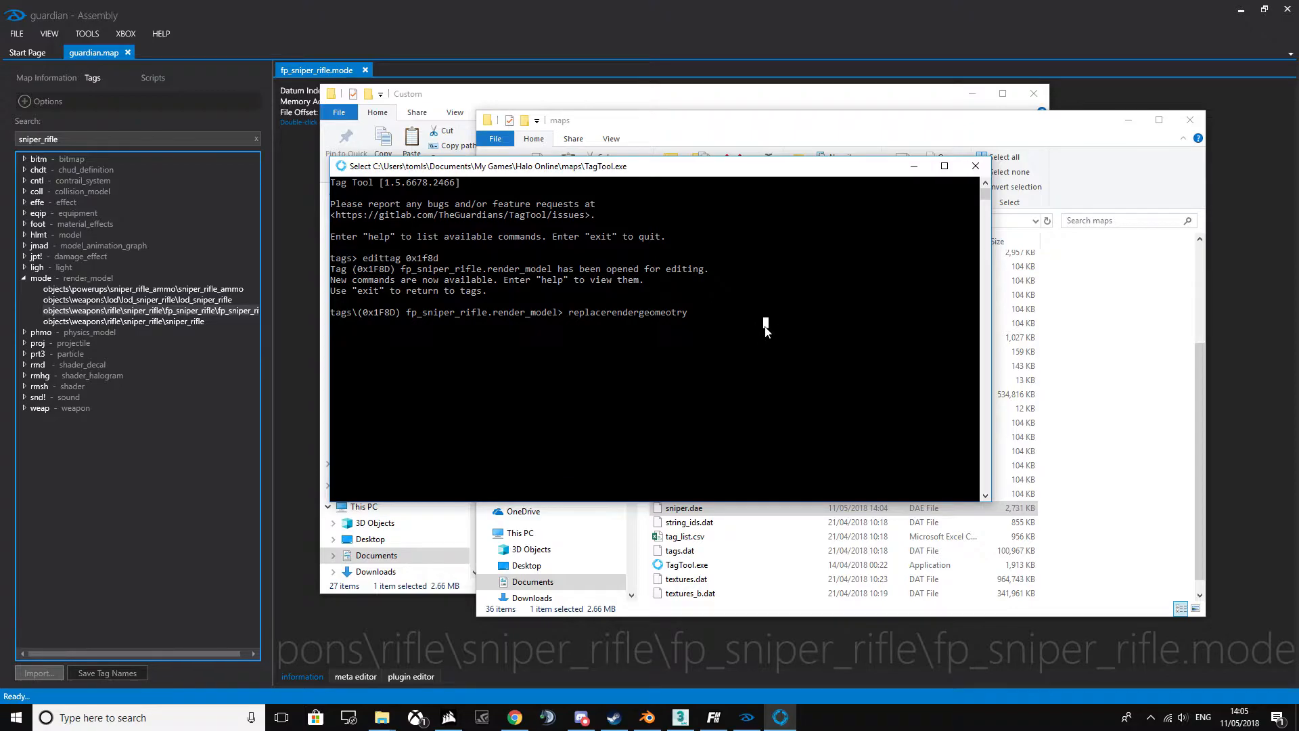
{"action": "key", "text": "Escape"}
{"action": "type", "text": "snpier."}
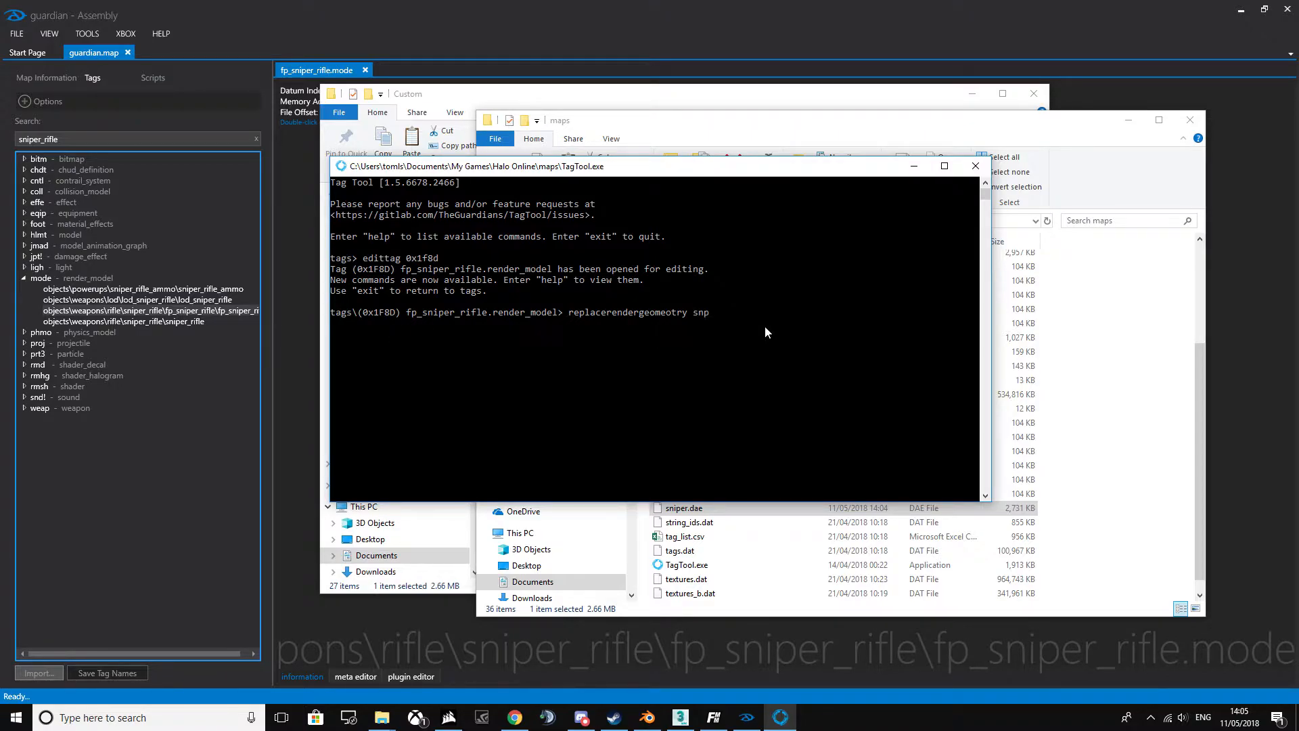
{"action": "key", "text": "BackSpace"}
{"action": "key", "text": "BackSpace"}
{"action": "key", "text": "BackSpace"}
{"action": "key", "text": "BackSpace"}
{"action": "key", "text": "BackSpace"}
{"action": "type", "text": "iper.dae"}
{"action": "key", "text": "Return"}
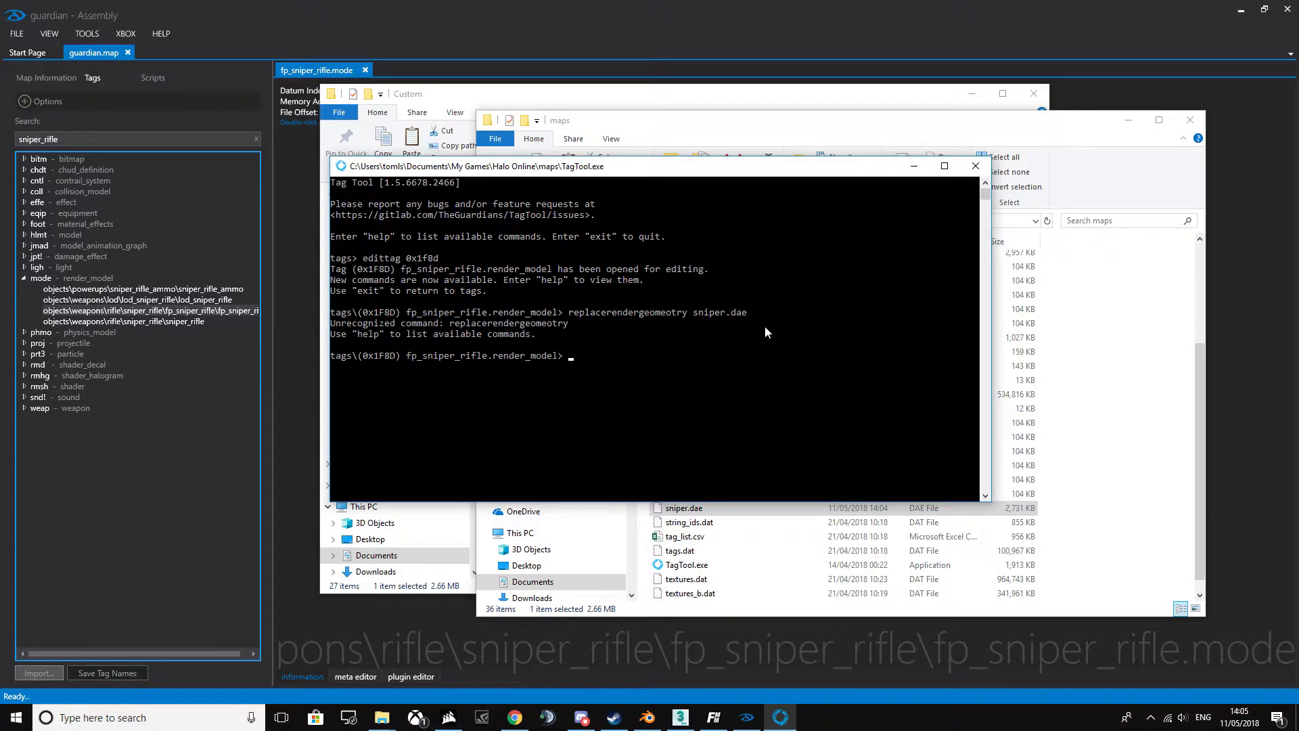
- Try the replacement command again, spelled replacerendergeomotry, with sniper.dar and with sniper.dae
{"action": "type", "text": "replacerendergeomotry sniper.dae"}
{"action": "key", "text": "BackSpace"}
{"action": "key", "text": "BackSpace"}
{"action": "key", "text": "BackSpace"}
{"action": "type", "text": "sniper.dar"}
{"action": "key", "text": "Return"}
{"action": "key", "text": "Up"}
{"action": "key", "text": "BackSpace"}
{"action": "type", "text": "e"}
{"action": "key", "text": "Return"}
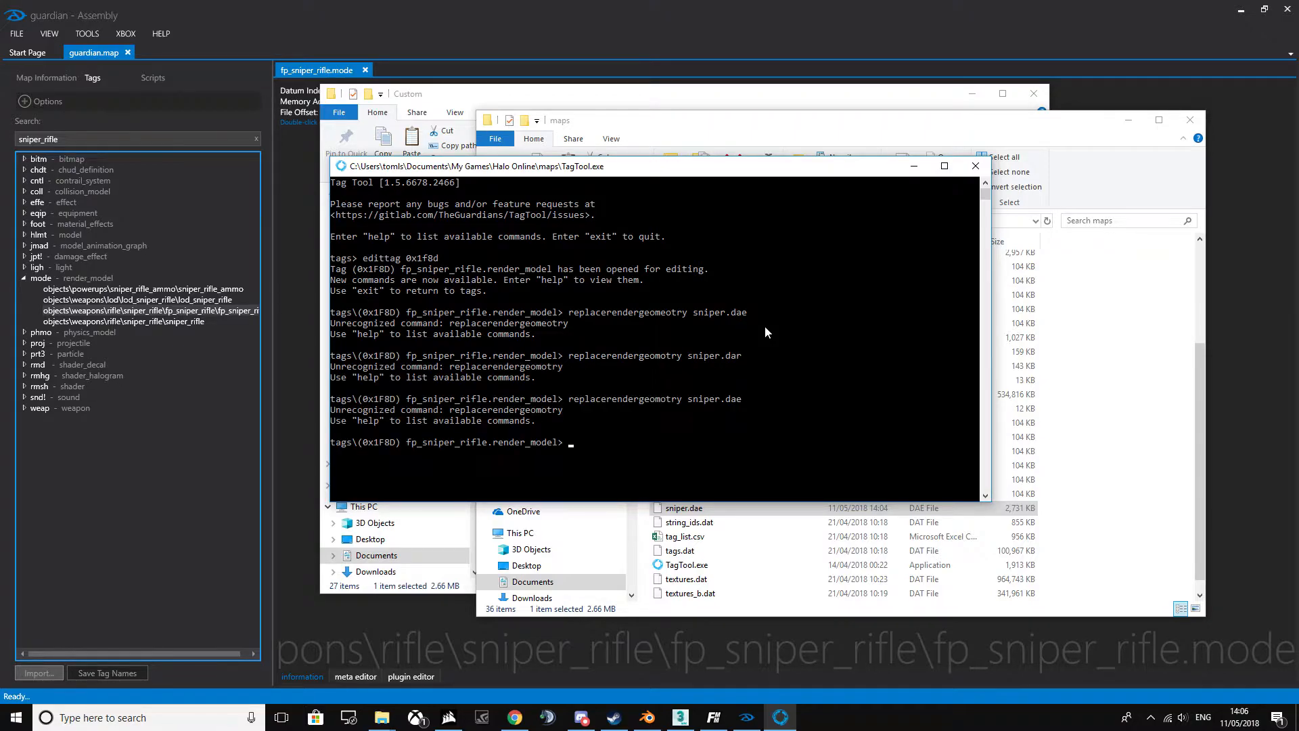
- Replace the fp_sniper_rifle render geometry by running replacerendergeometry sniper.dae
{"action": "type", "text": "replacerendergeometry sniper.dare"}
{"action": "key", "text": "BackSpace"}
{"action": "key", "text": "BackSpace"}
{"action": "type", "text": "e"}
{"action": "key", "text": "Return"}
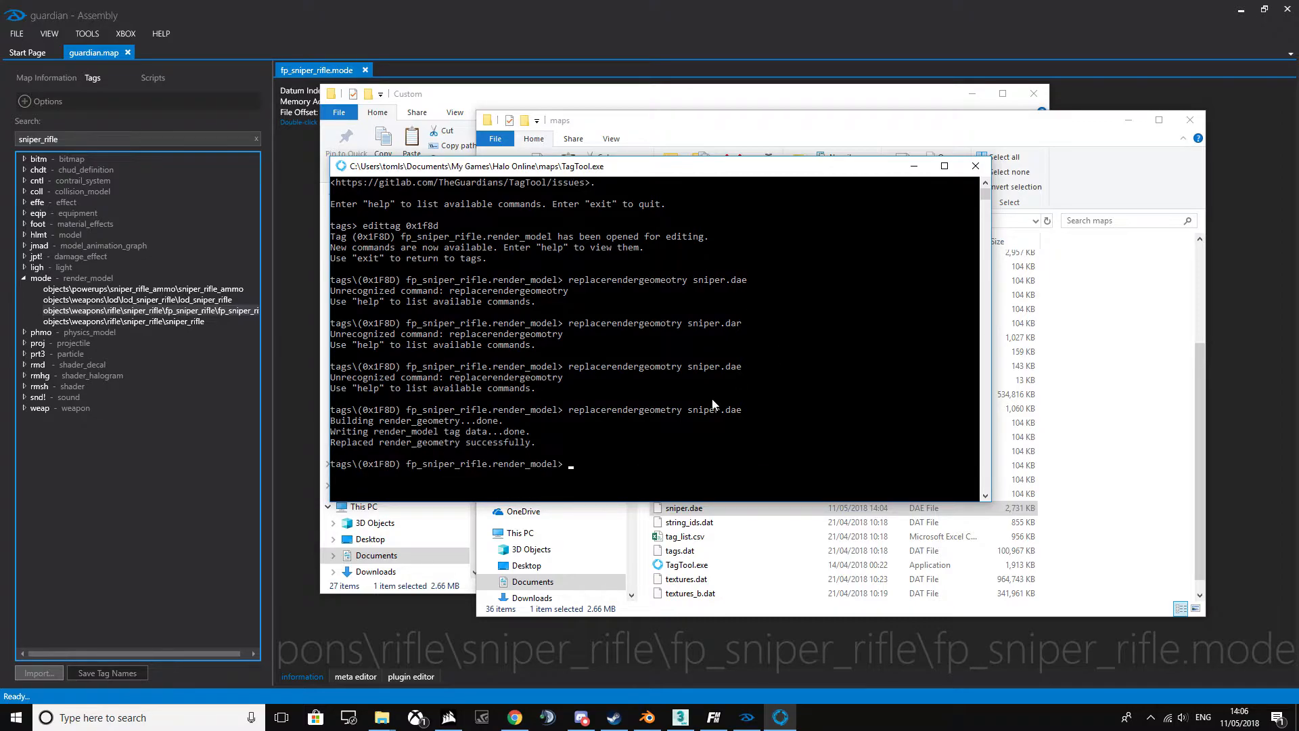
- Launch Halo Online from the Steam library and allow eldorado.exe to make changes to the device
{"action": "mouse_move", "coordinate": [614, 698]}
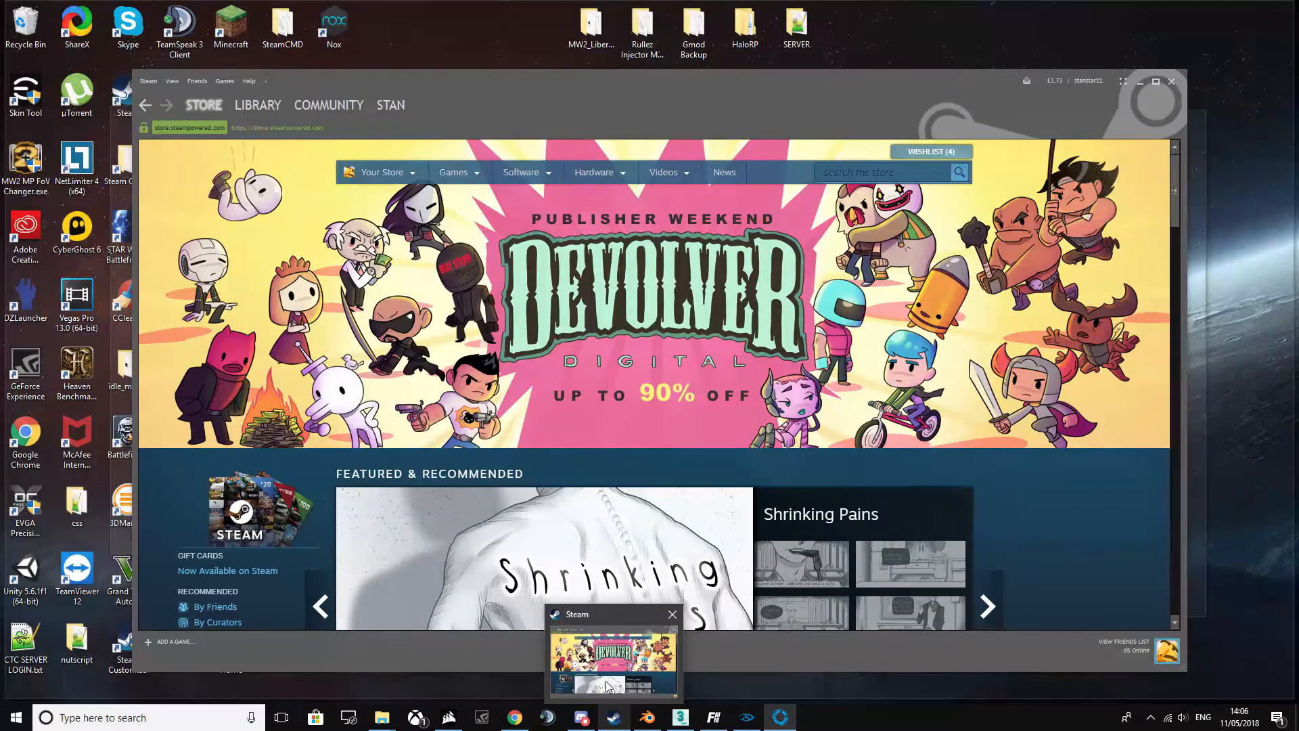
{"action": "left_click", "coordinate": [614, 670]}
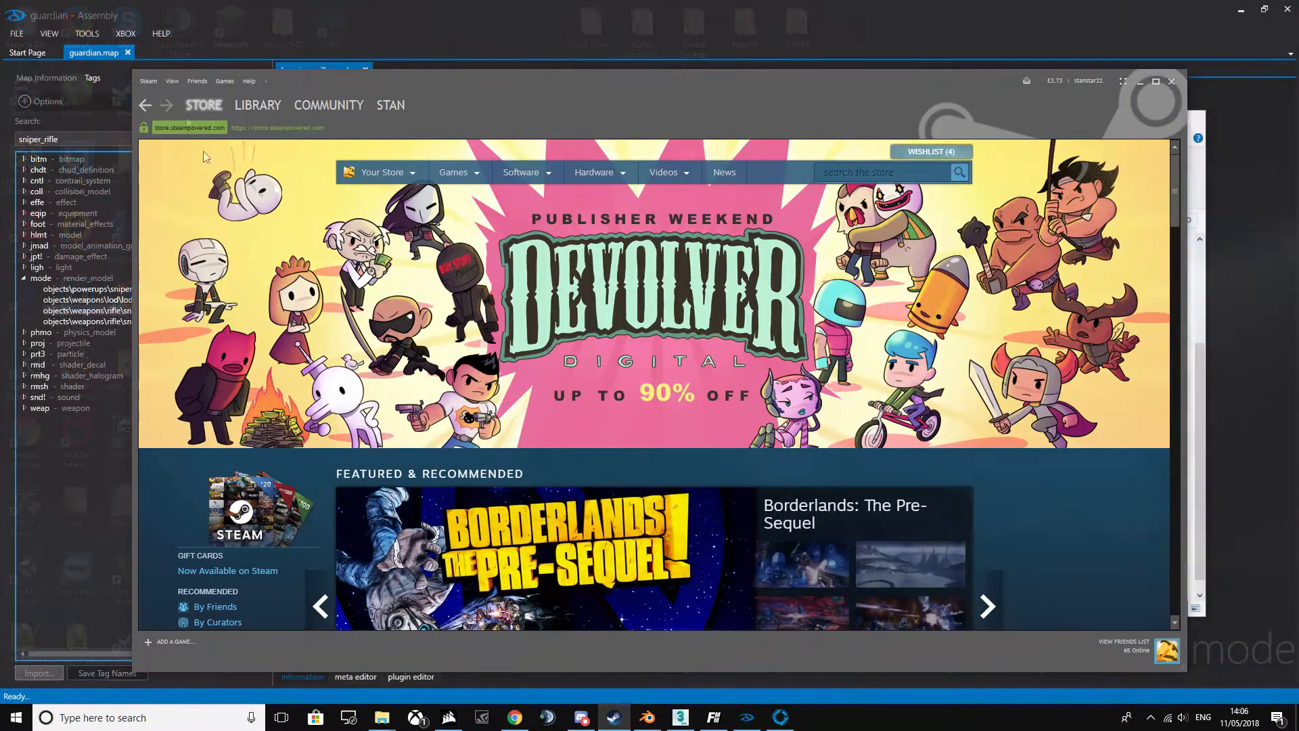
{"action": "left_click", "coordinate": [263, 109]}
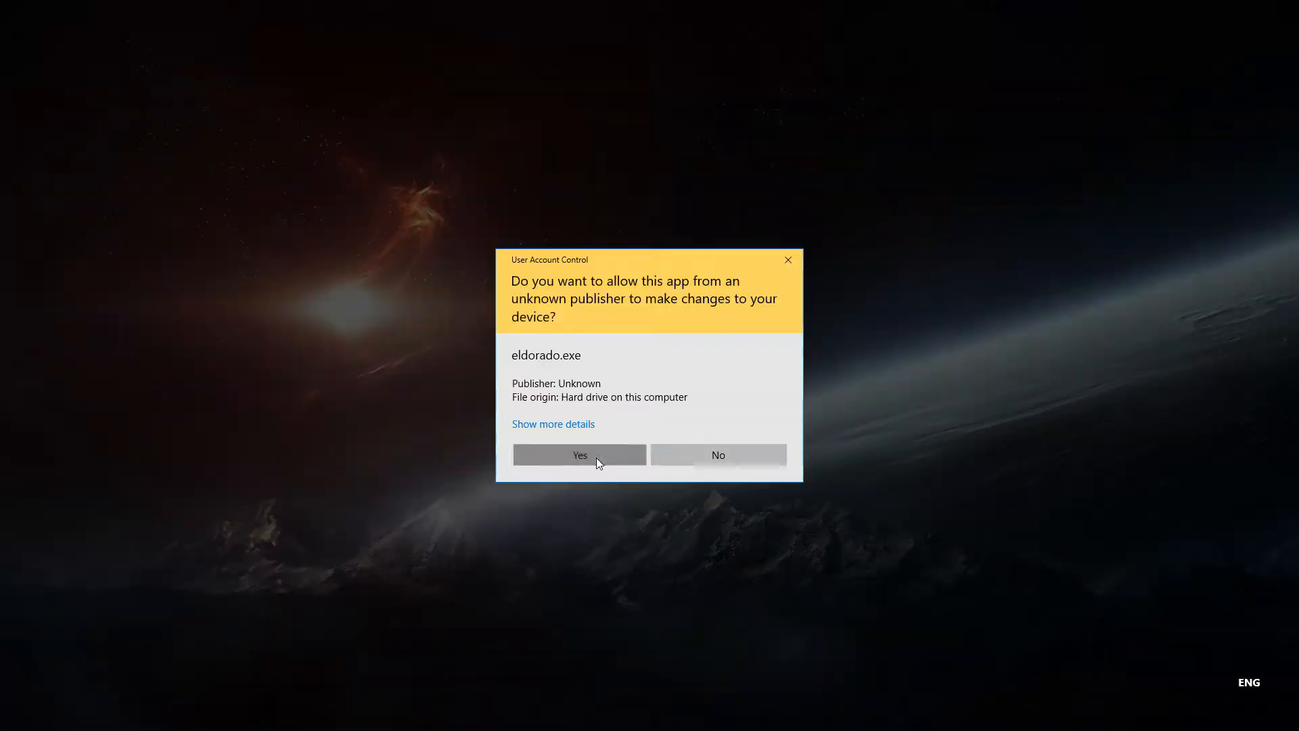
{"action": "left_click", "coordinate": [598, 458]}
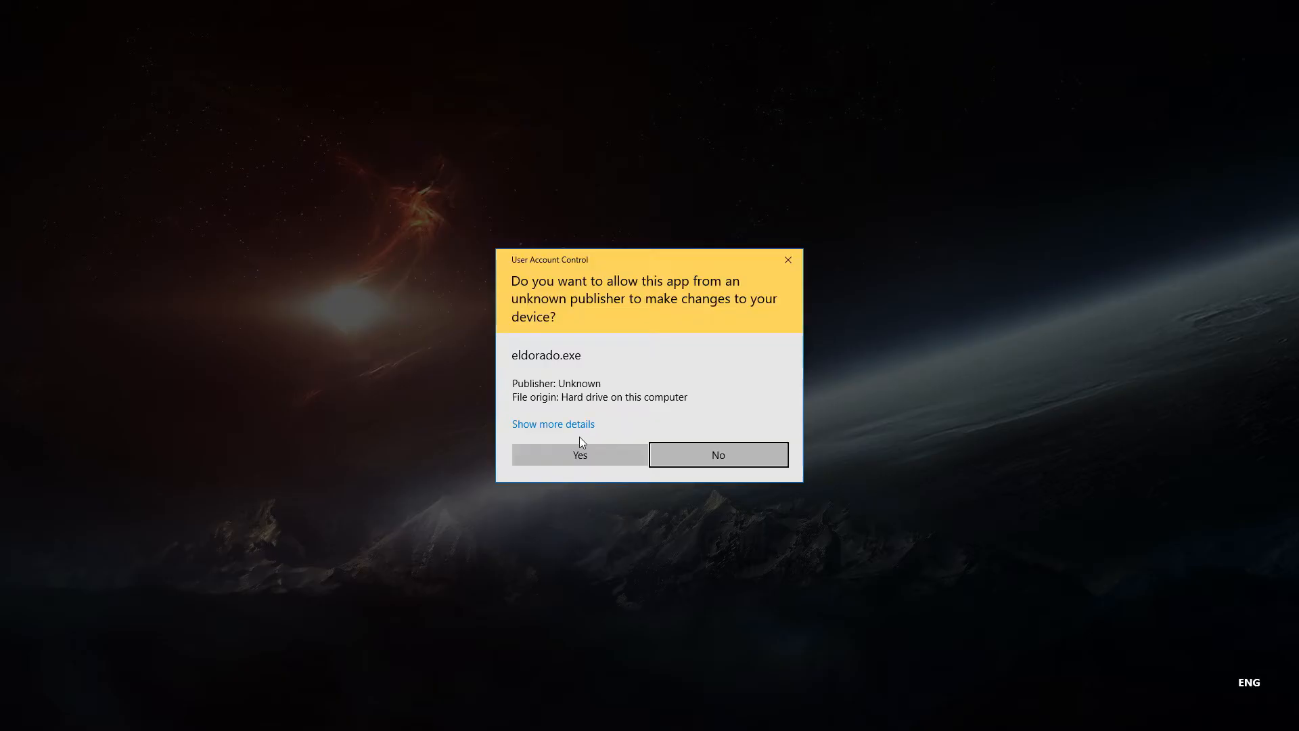
{"action": "left_click", "coordinate": [582, 455]}
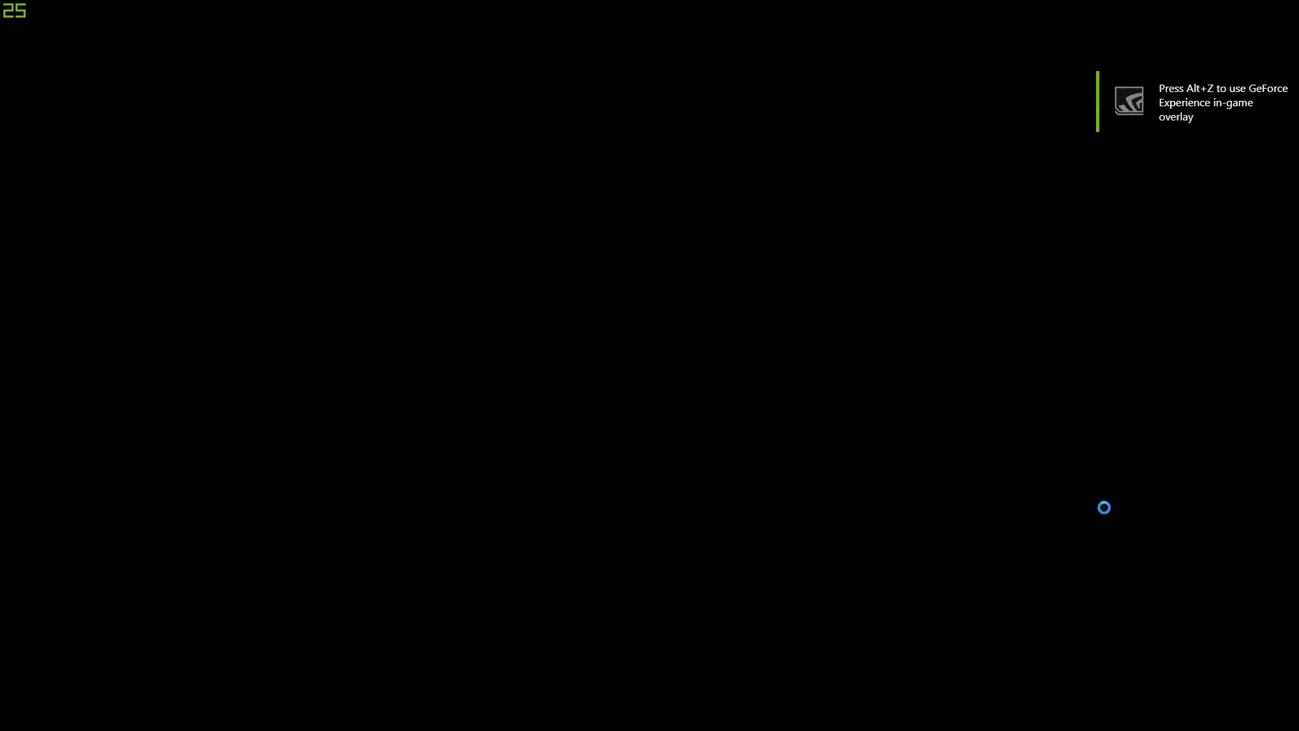
- Host a Forge game from the Halo Online main menu and start the match
{"action": "key", "text": "Return"}
{"action": "key", "text": "Return"}
{"action": "key", "text": "Down"}
{"action": "key", "text": "Down"}
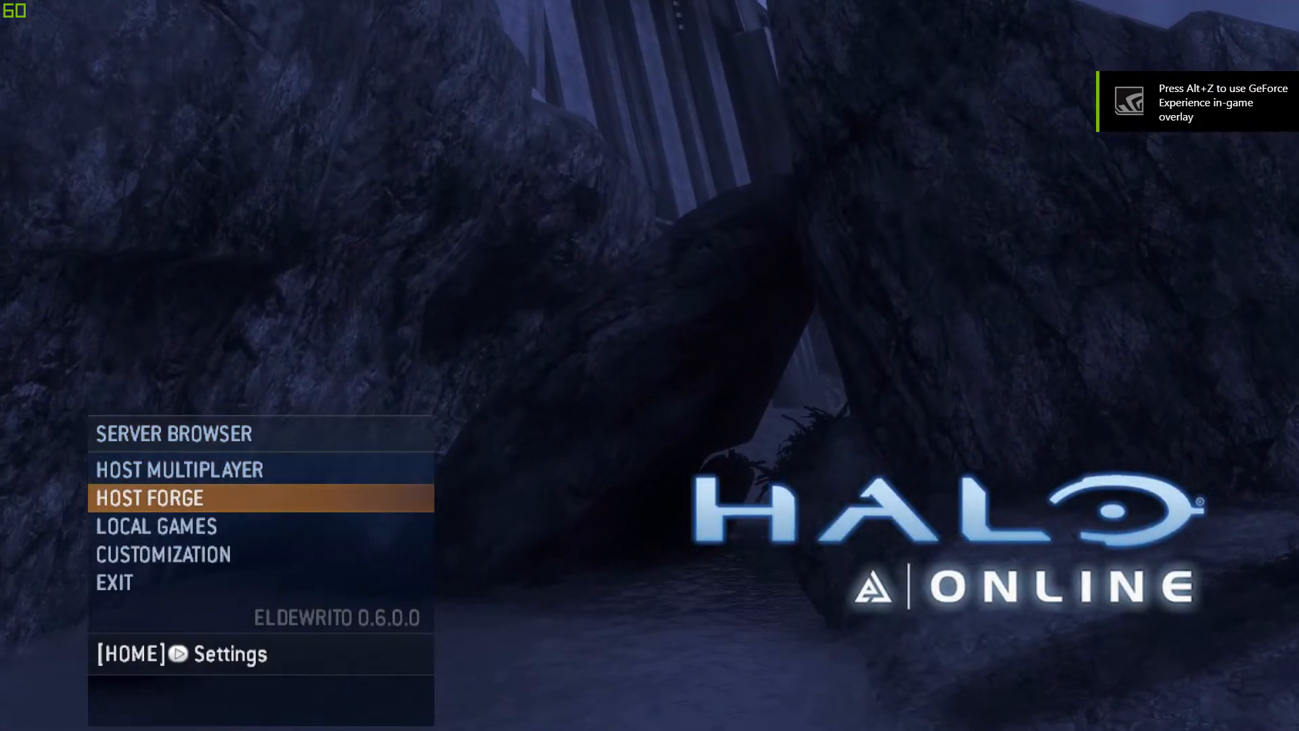
{"action": "key", "text": "Return"}
{"action": "key", "text": "Return"}
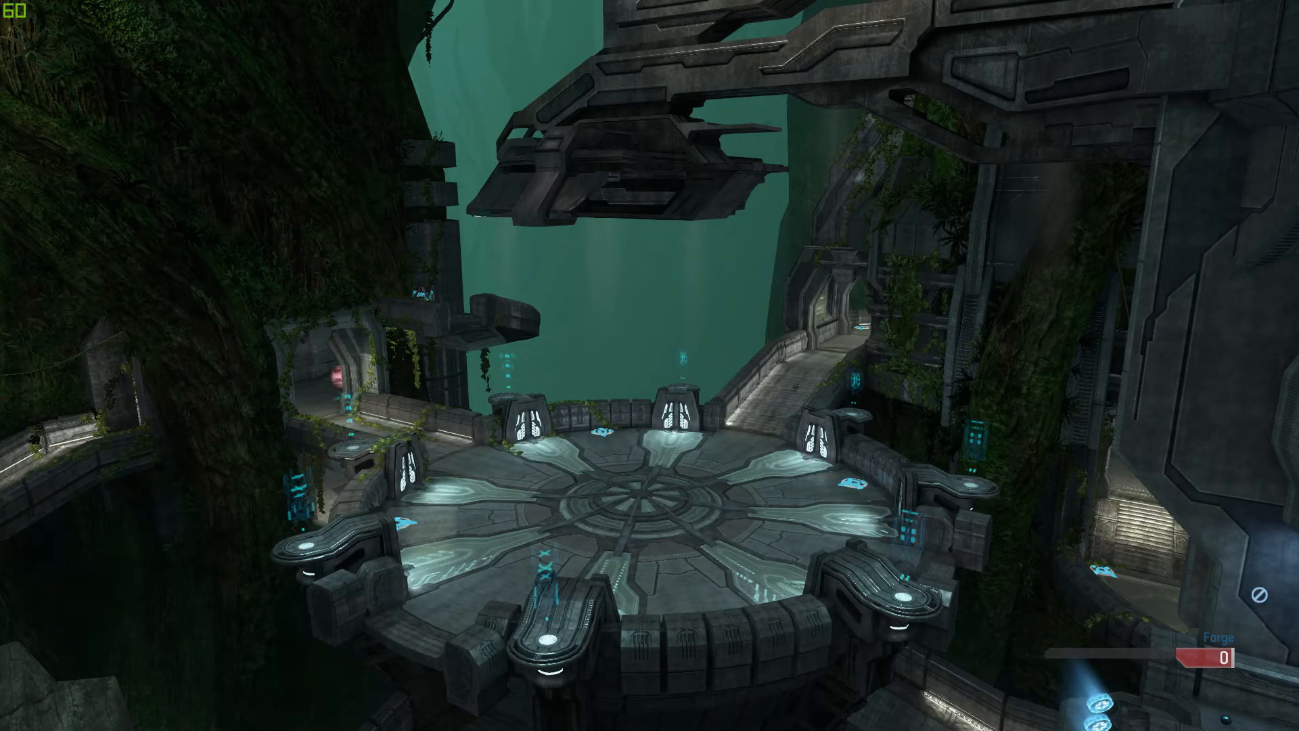
- Move through the map in Forge, leave monitor mode and equip a Sniper Rifle
{"action": "key", "text": "w"}
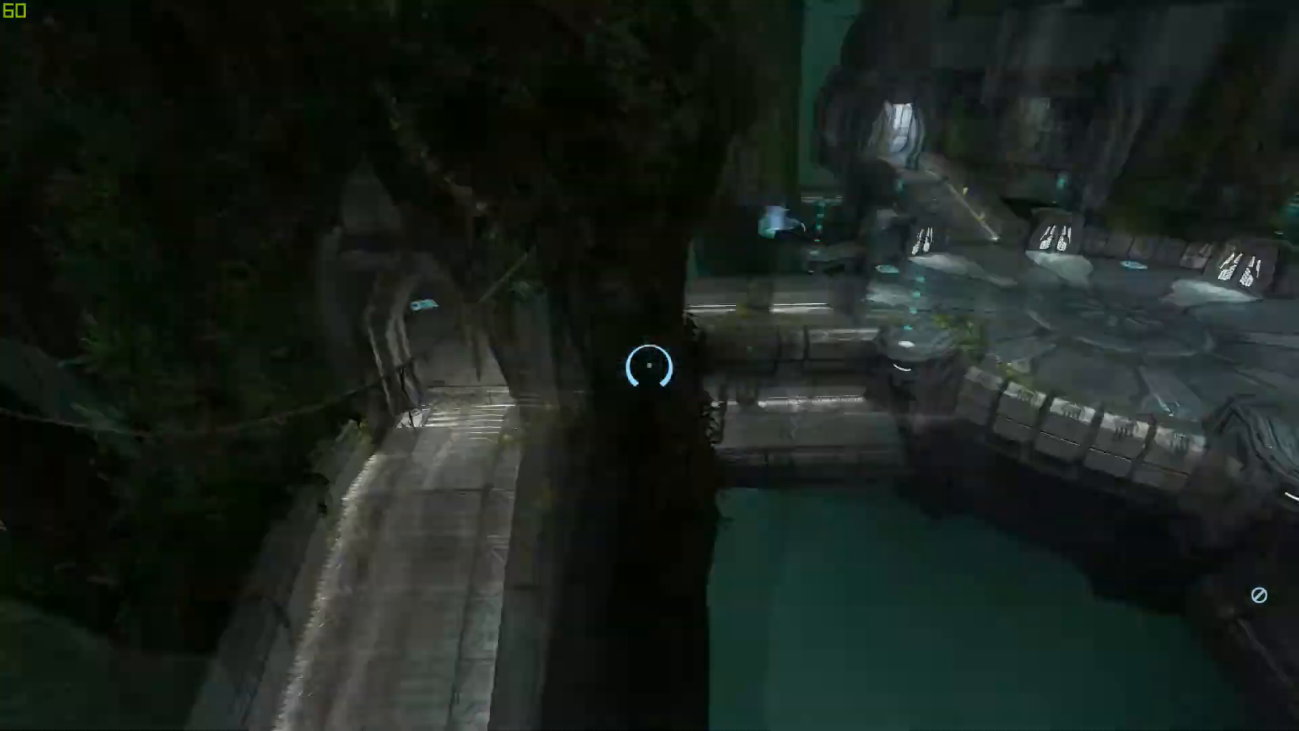
{"action": "key", "text": "w"}
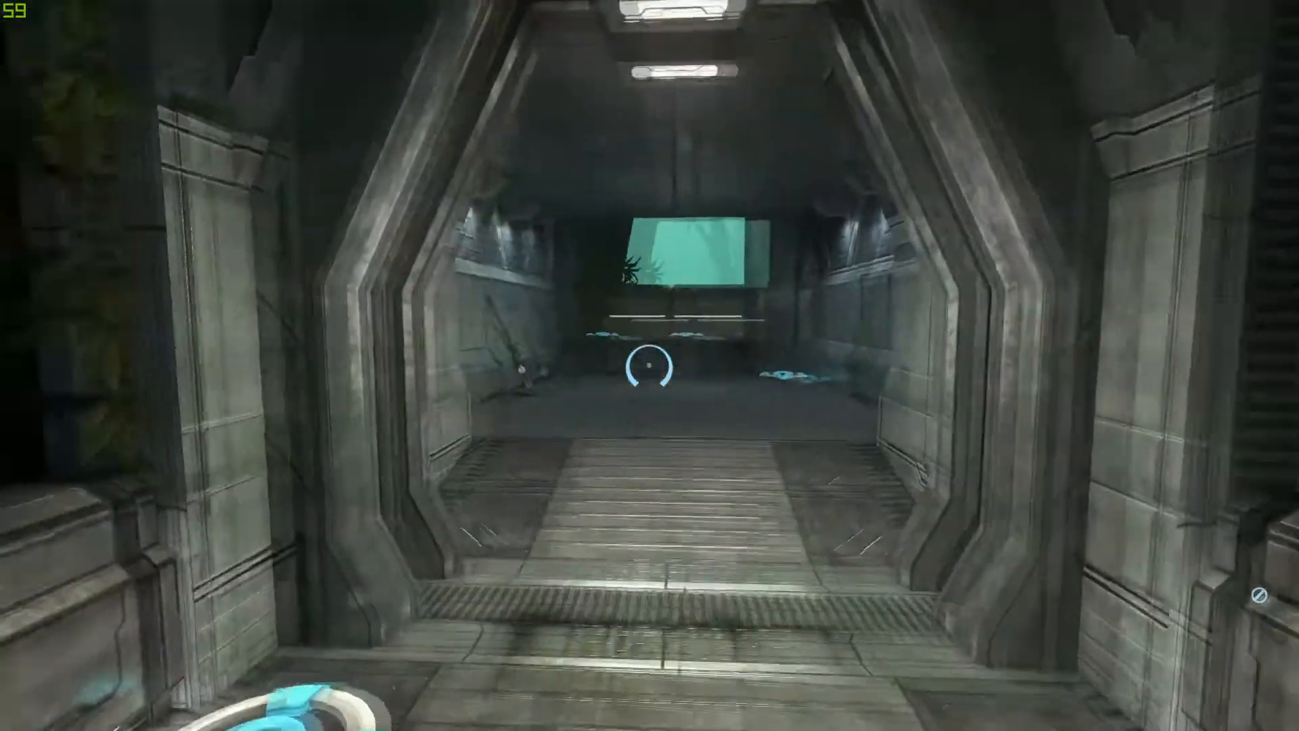
{"action": "key", "text": "w"}
{"action": "key", "text": "Up"}
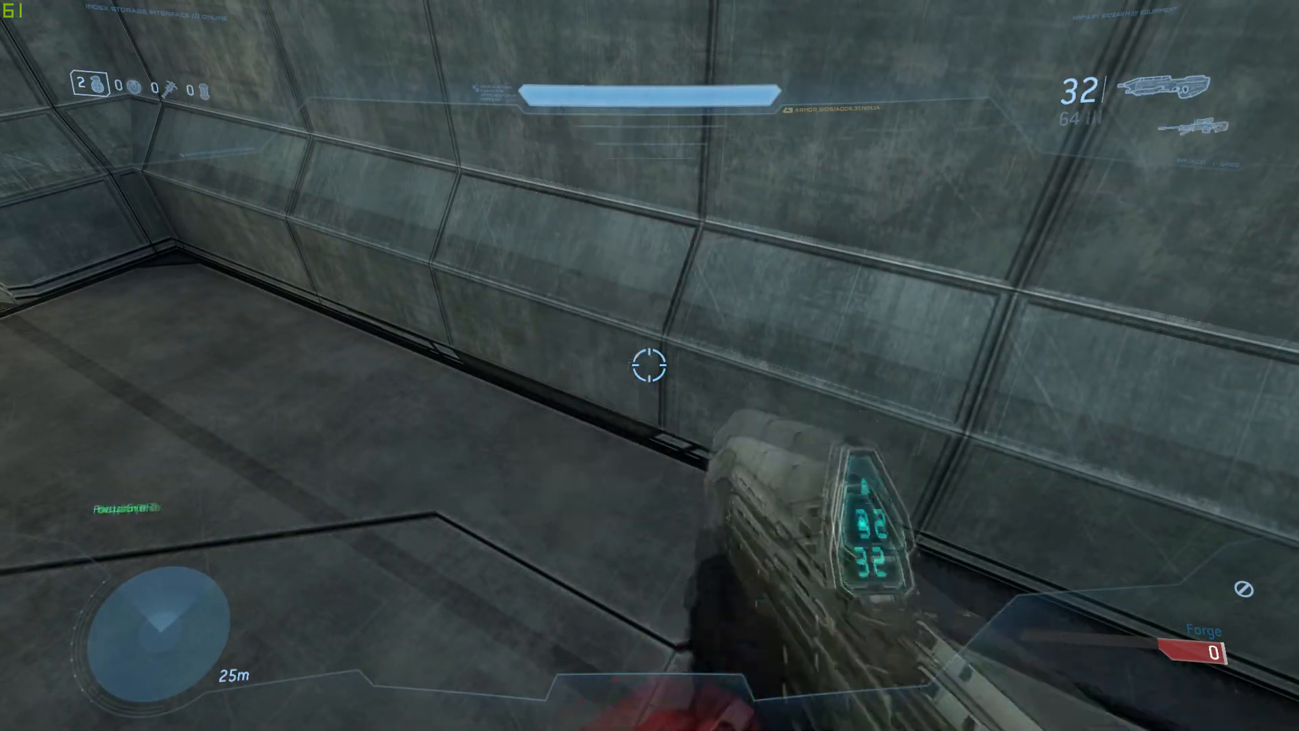
{"action": "key", "text": "e"}
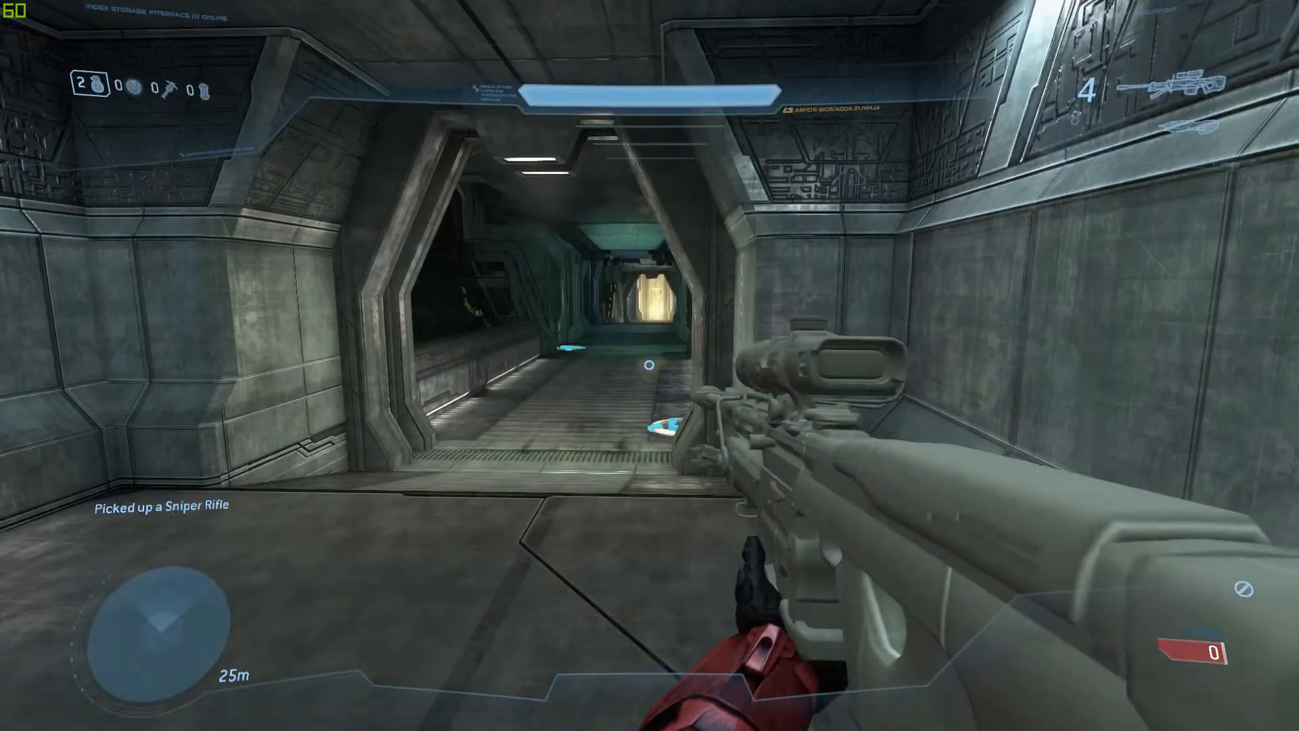
- Walk through the map using melee attacks and reloads to examine the custom sniper rifle's first-person model and animations
{"action": "key", "text": "w"}
{"action": "key", "text": "f"}
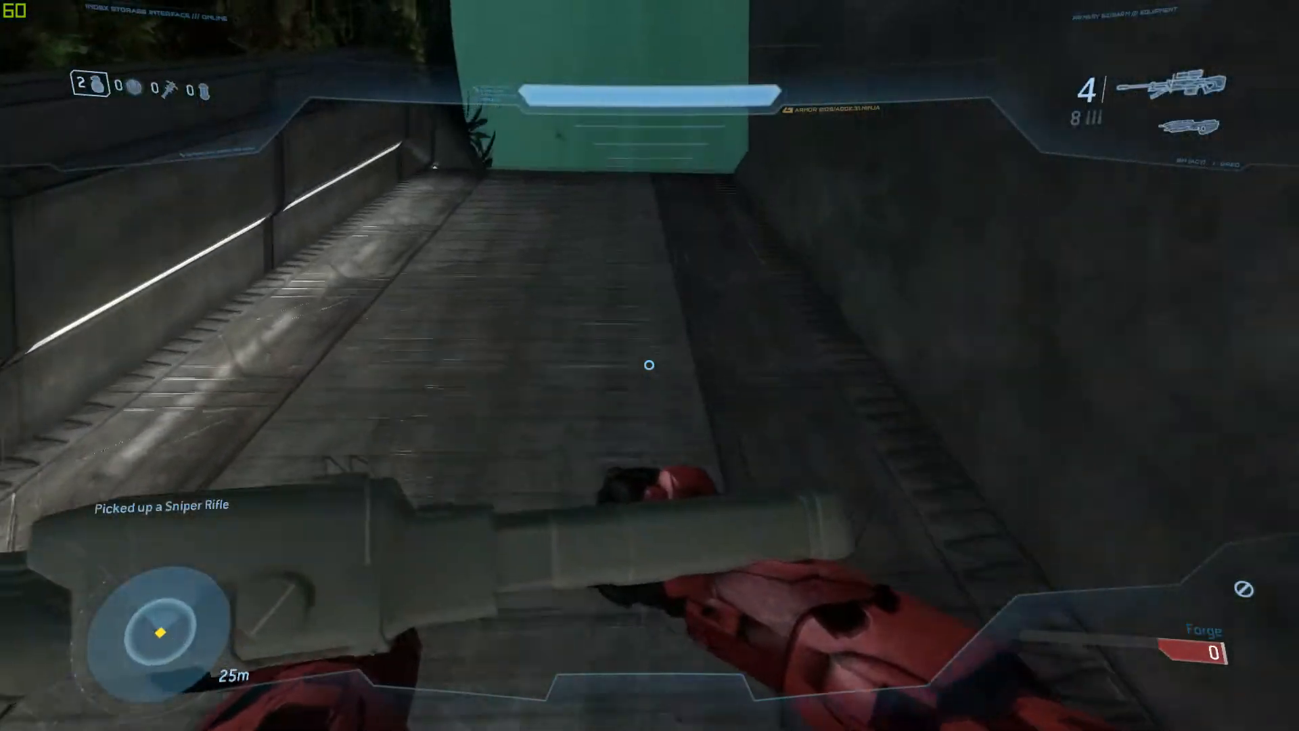
{"action": "key", "text": "w"}
{"action": "key", "text": "f"}
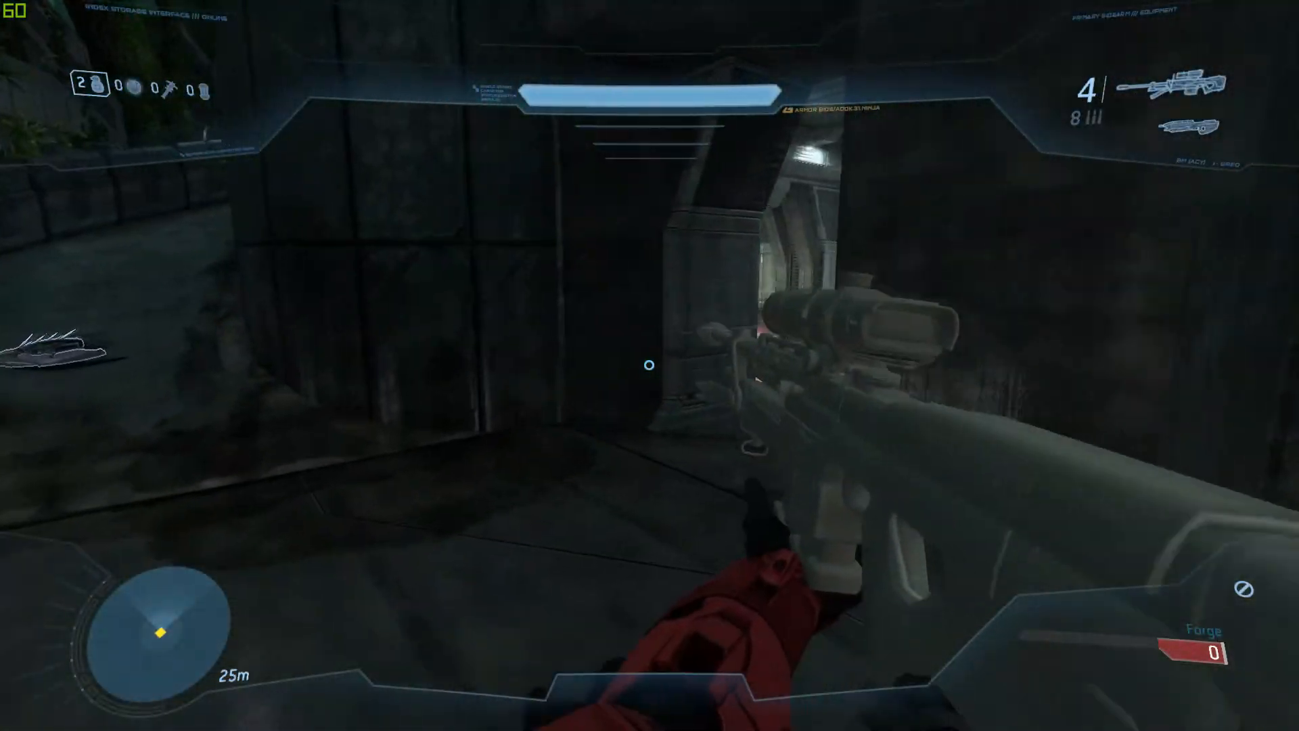
{"action": "key", "text": "w"}
{"action": "key", "text": "f"}
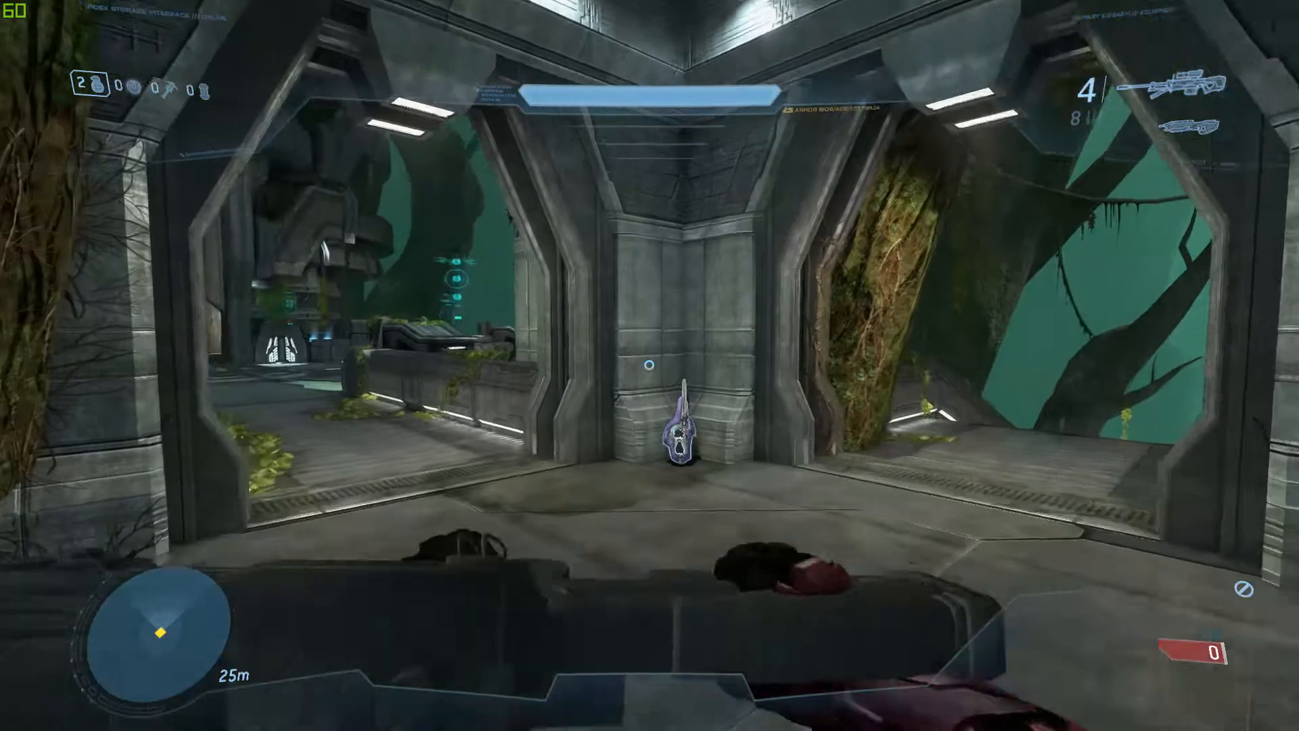
{"action": "key", "text": "w"}
{"action": "key", "text": "f"}
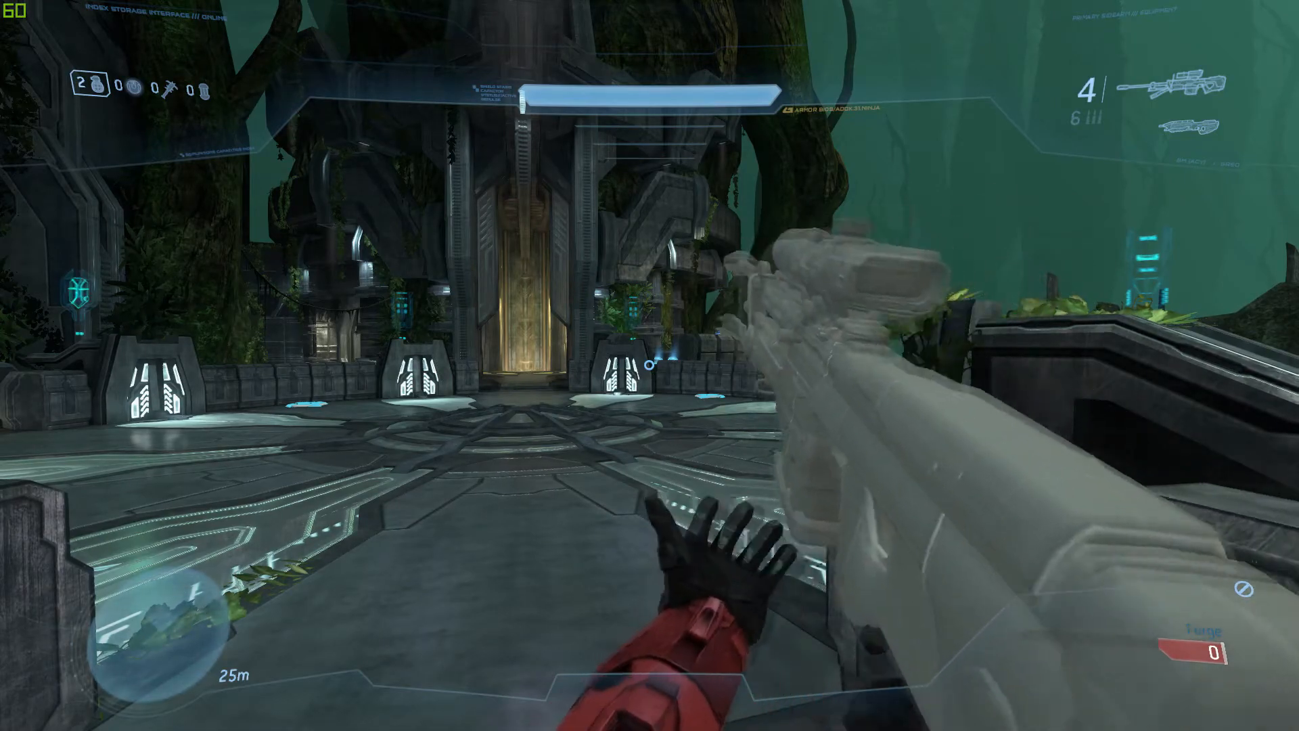
- Zoom with the scope, fire the sniper rifle and move around the central platform to examine the model in use
{"action": "right_click", "coordinate": [649, 365]}
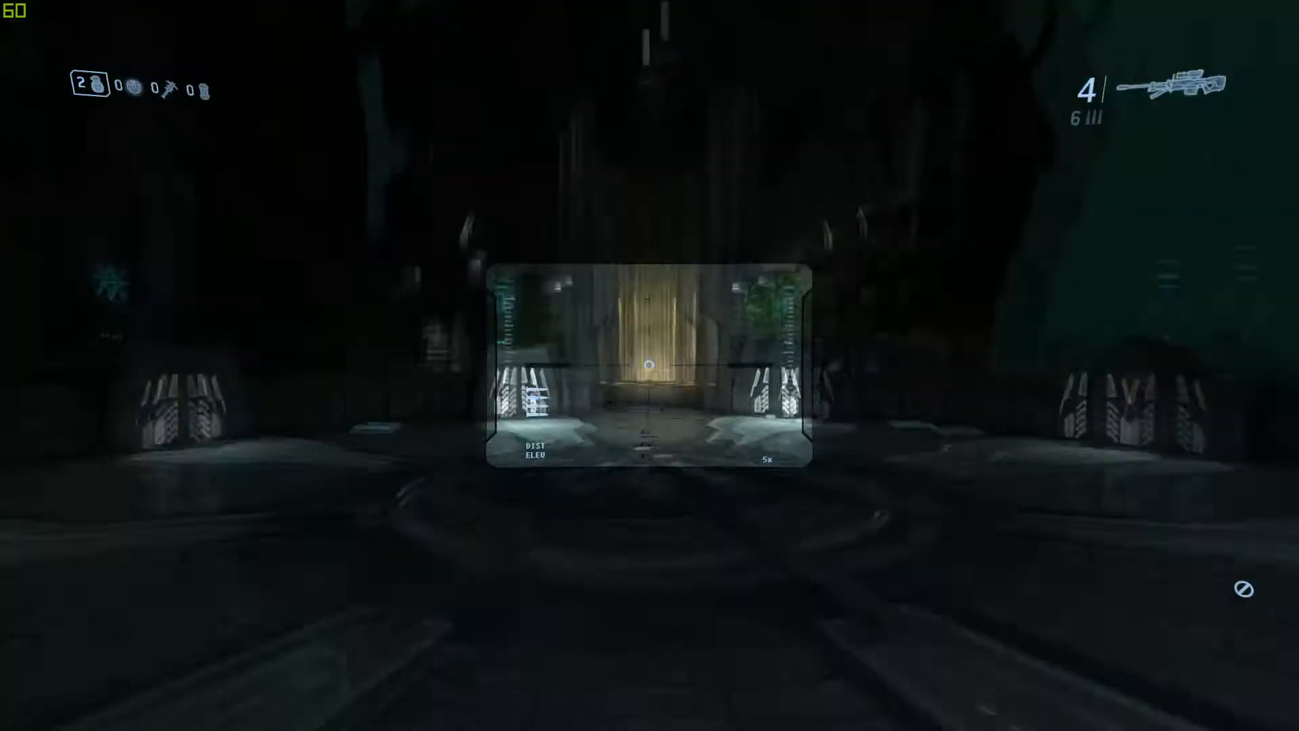
{"action": "right_click", "coordinate": [649, 365]}
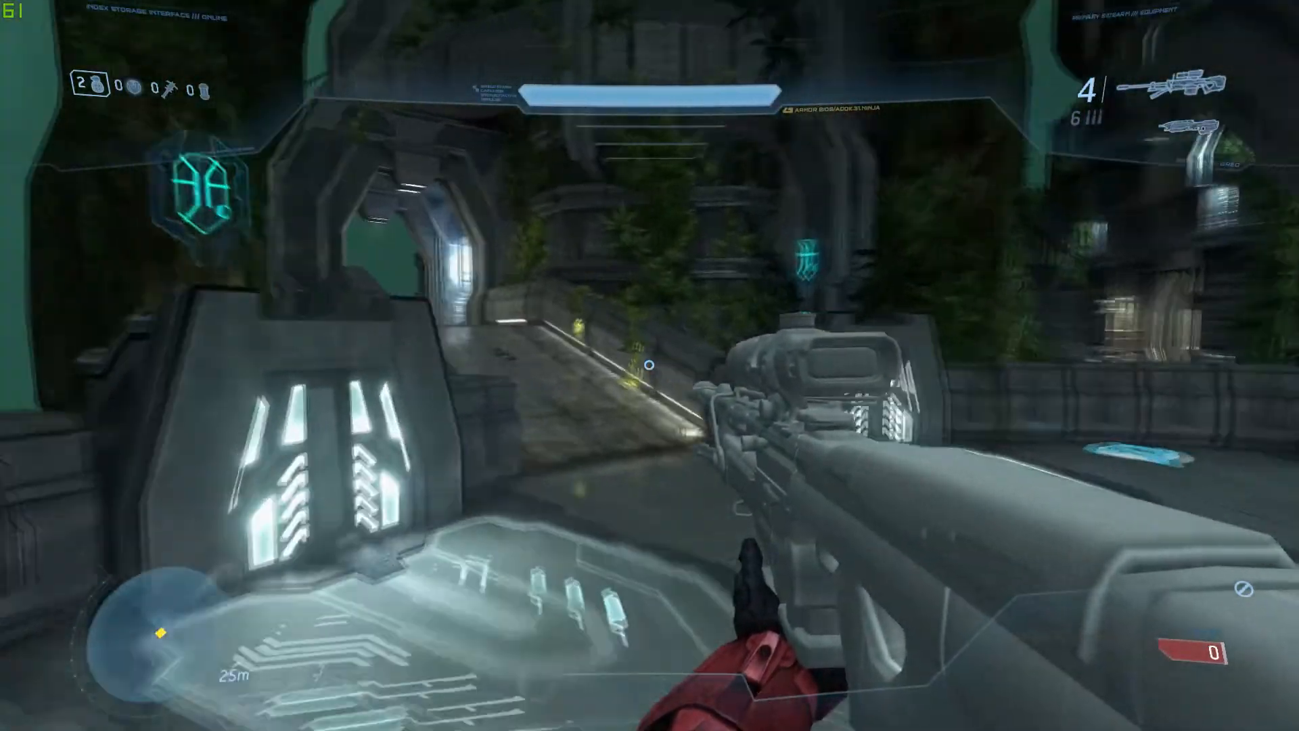
{"action": "key", "text": "w"}
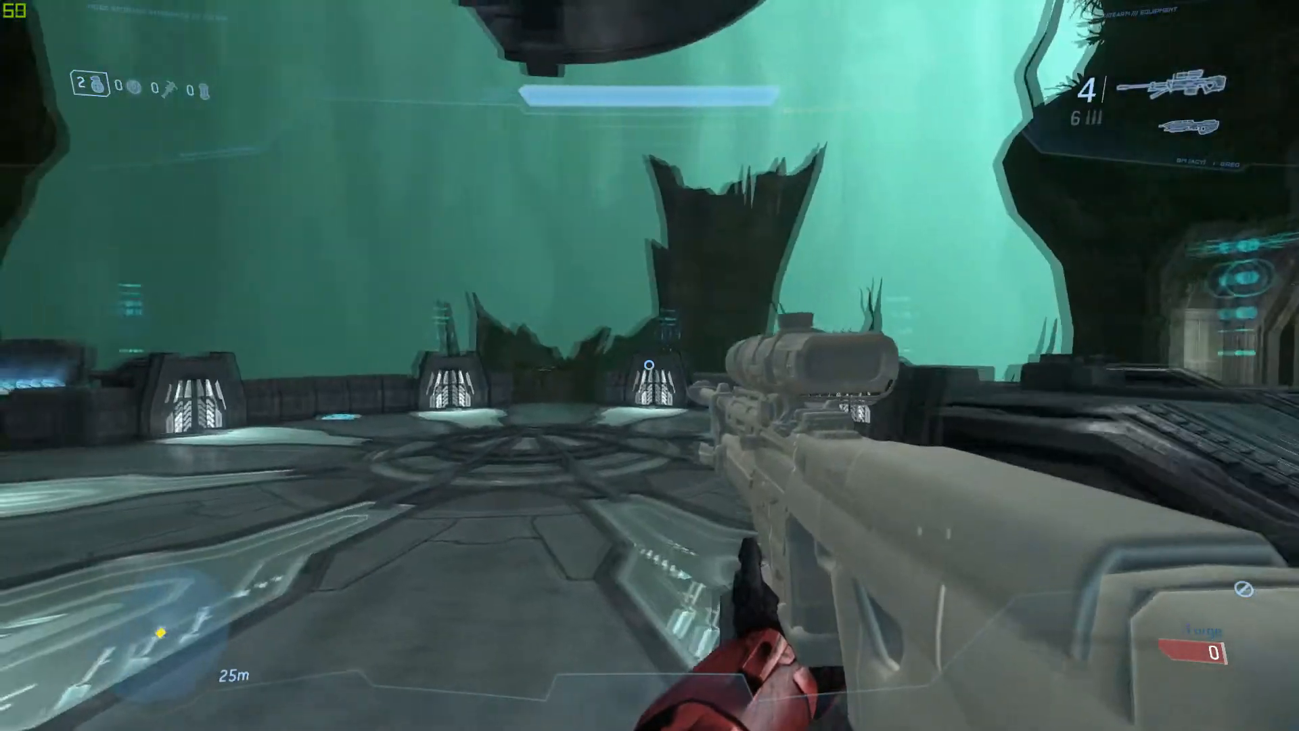
{"action": "key", "text": "w"}
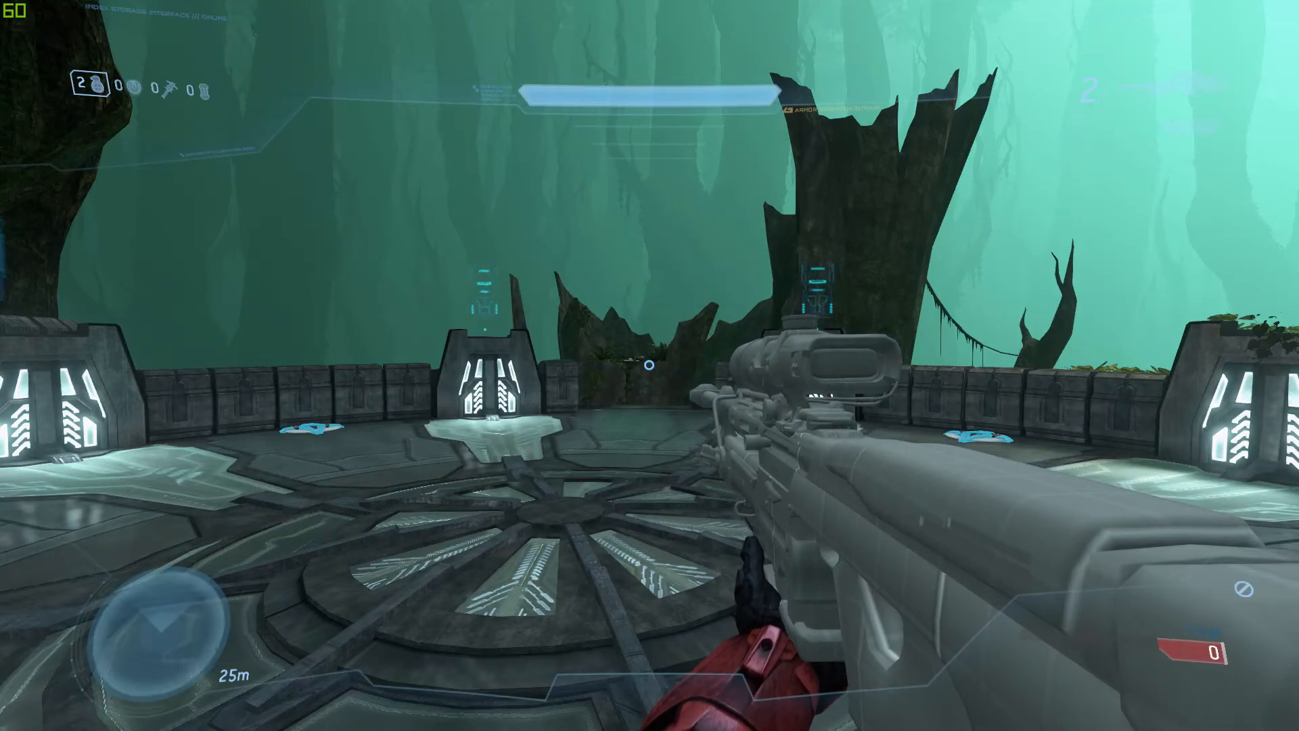
{"action": "left_click", "coordinate": [649, 365]}
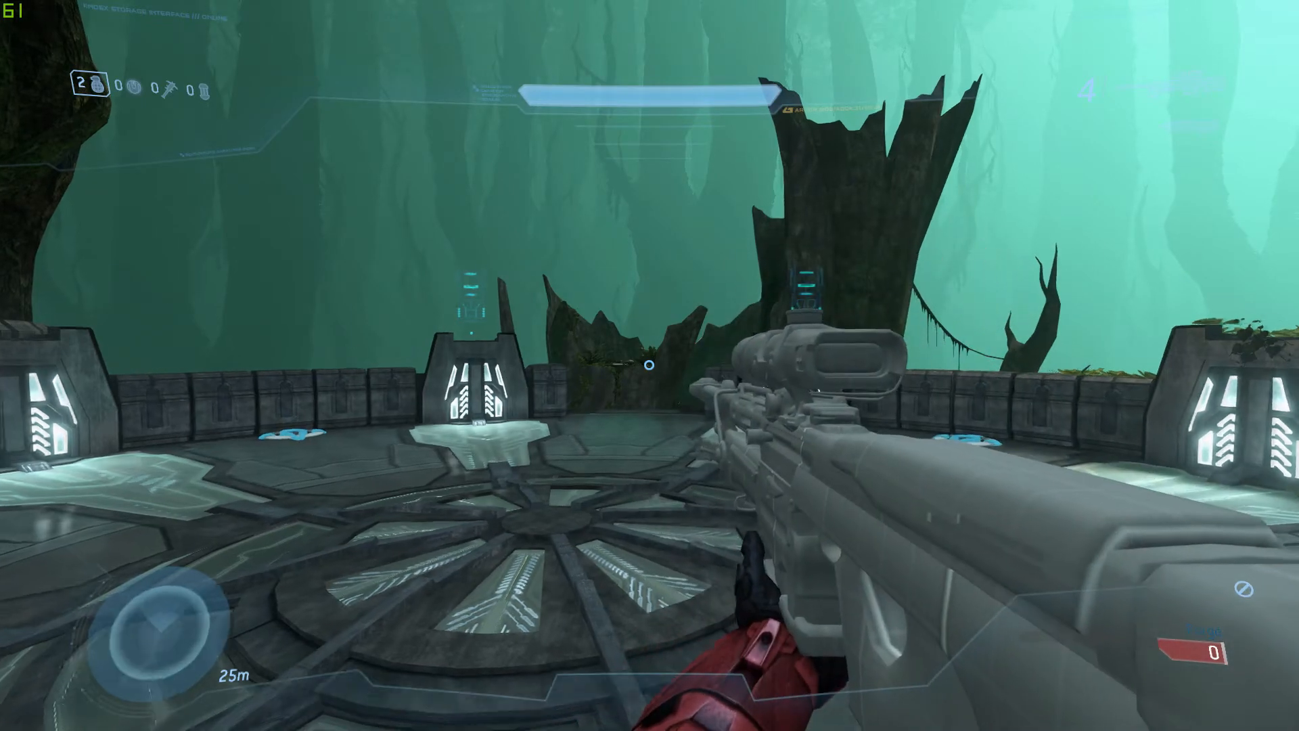
{"action": "key", "text": "s"}
{"action": "key", "text": "w"}
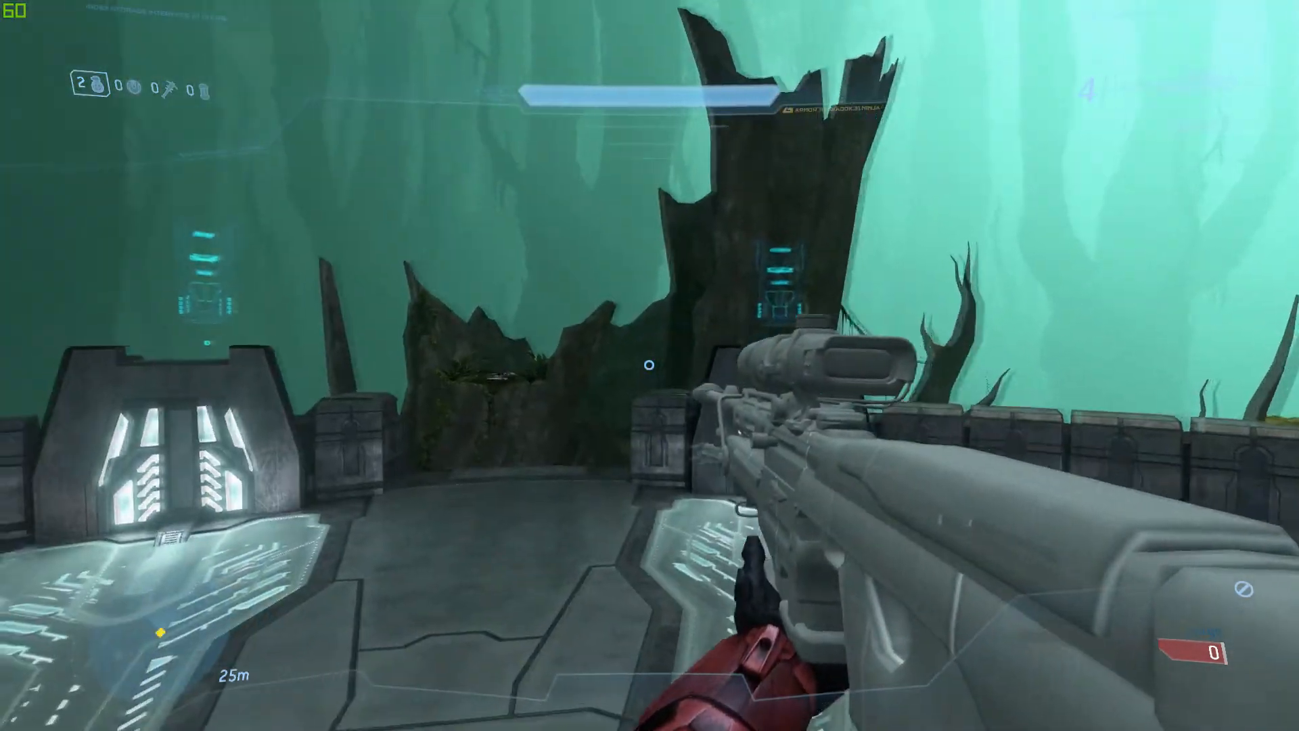
- Examine the custom sniper rifle's first-person model during melee swings and a scope zoom while moving through the doorway and outer walkway
{"action": "key", "text": "f"}
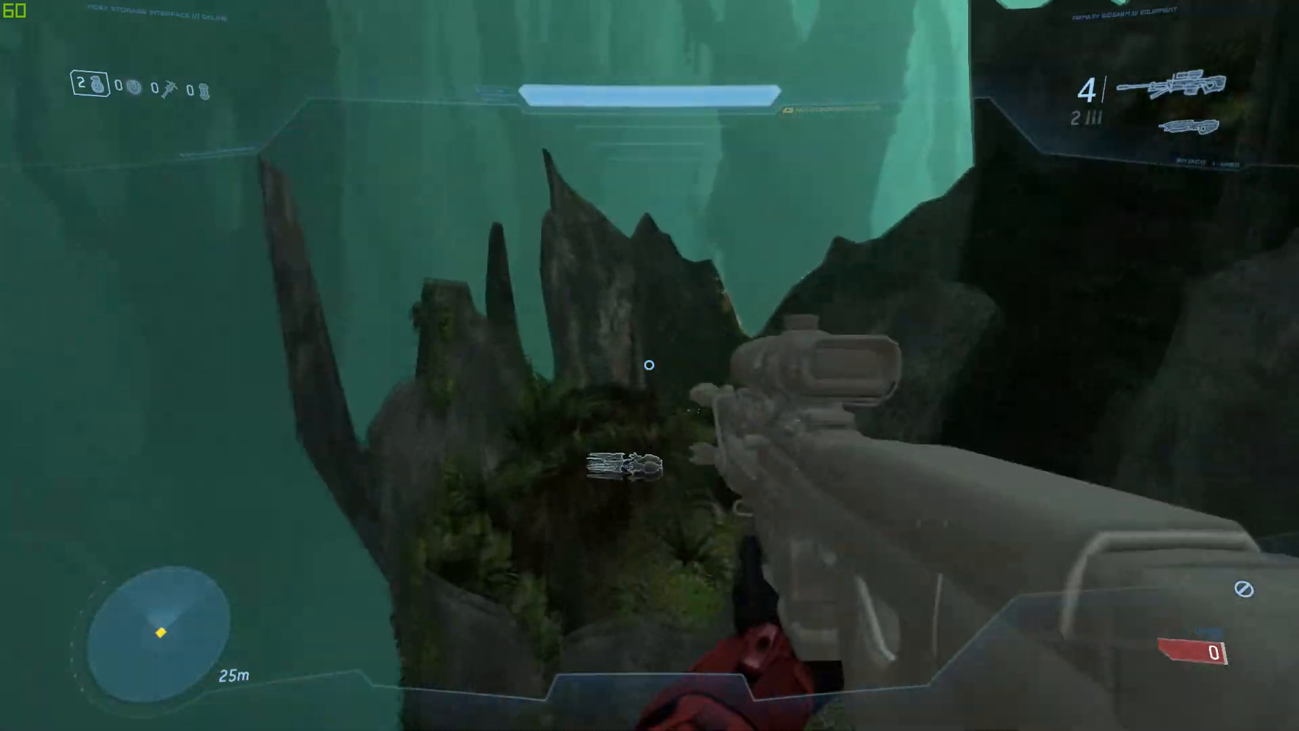
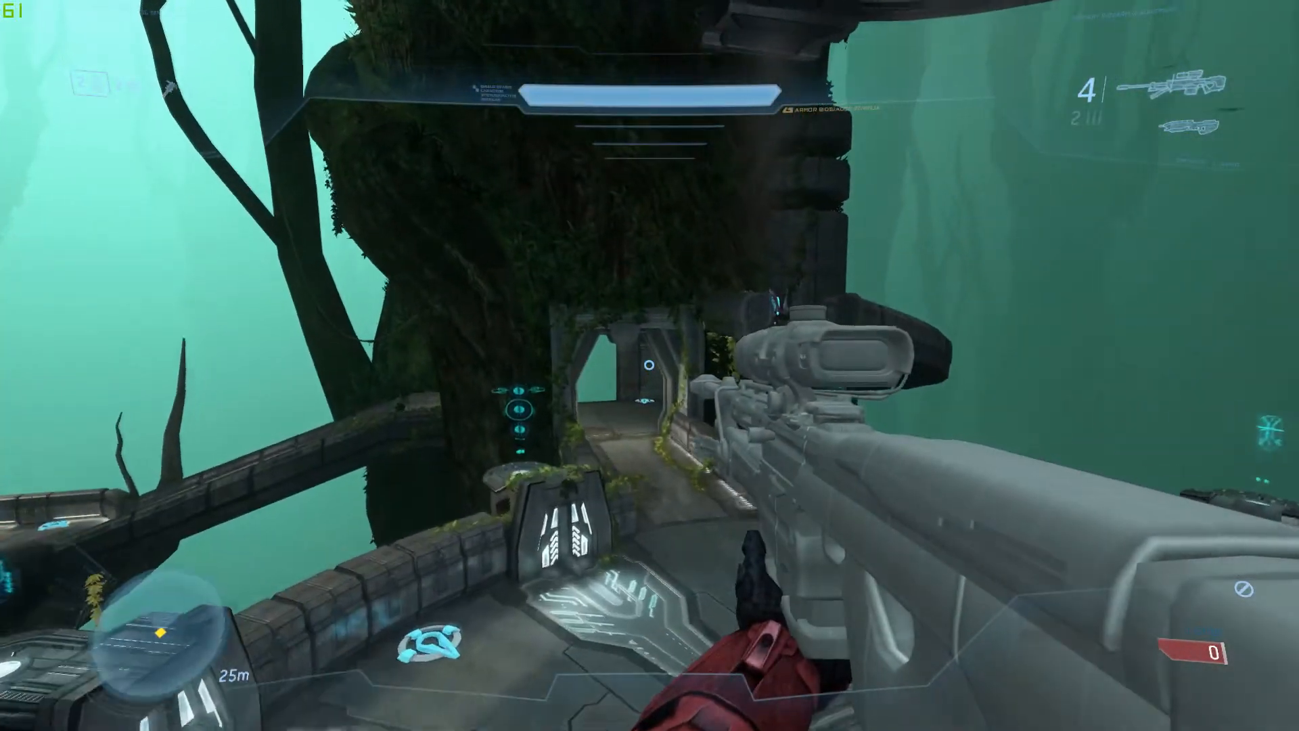
{"action": "right_click", "coordinate": [649, 365]}
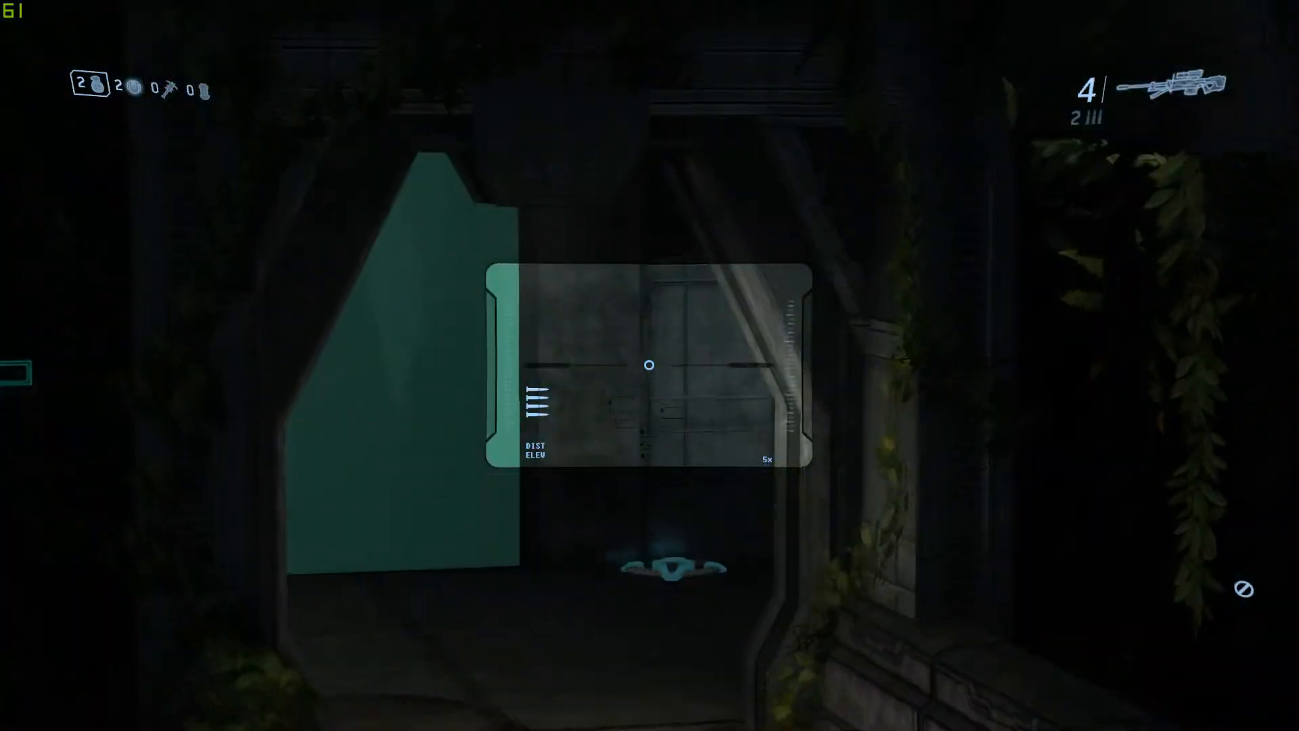
{"action": "right_click", "coordinate": [649, 365]}
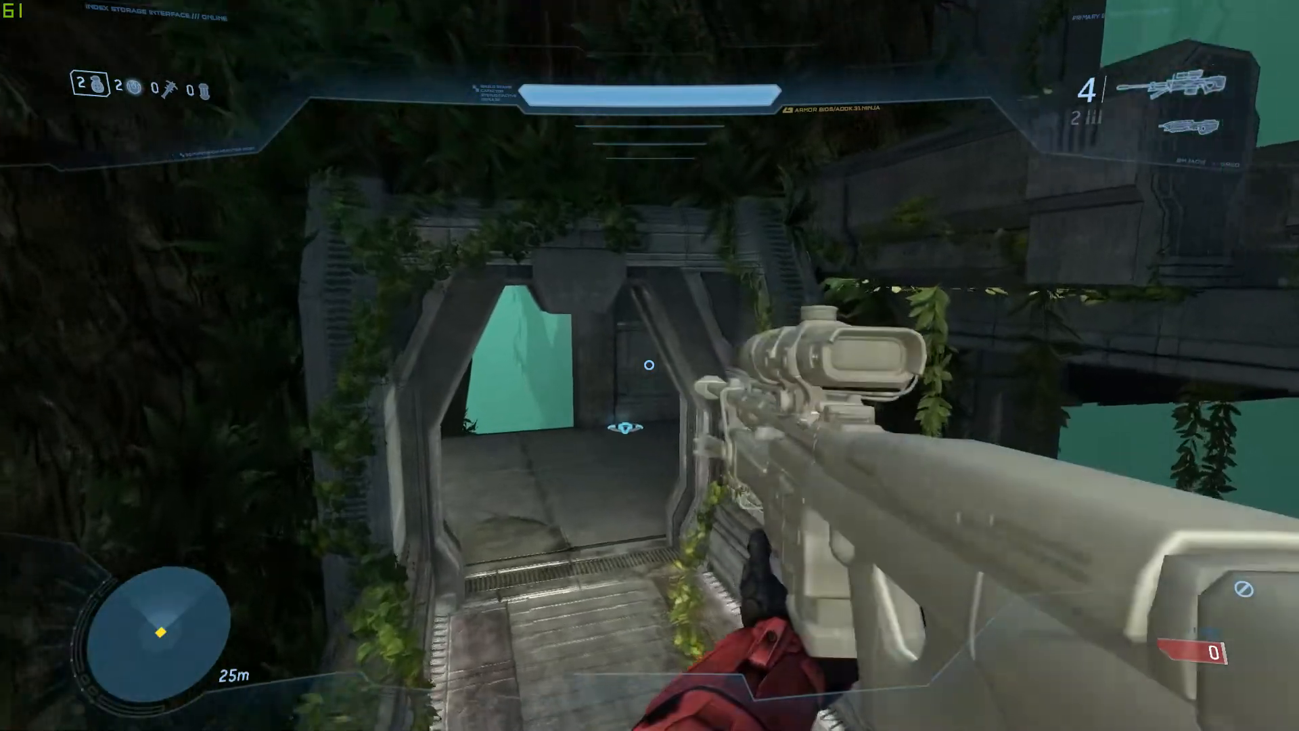
{"action": "key", "text": "f"}
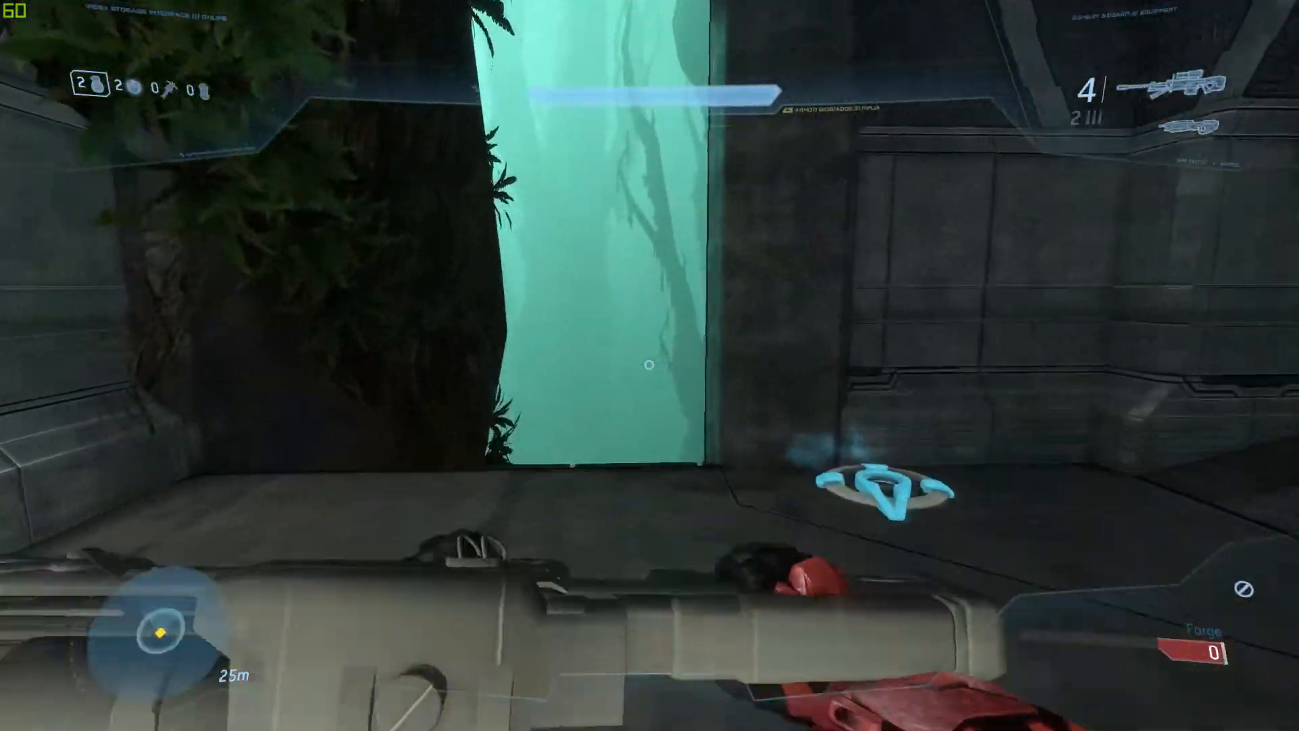
{"action": "key", "text": "f"}
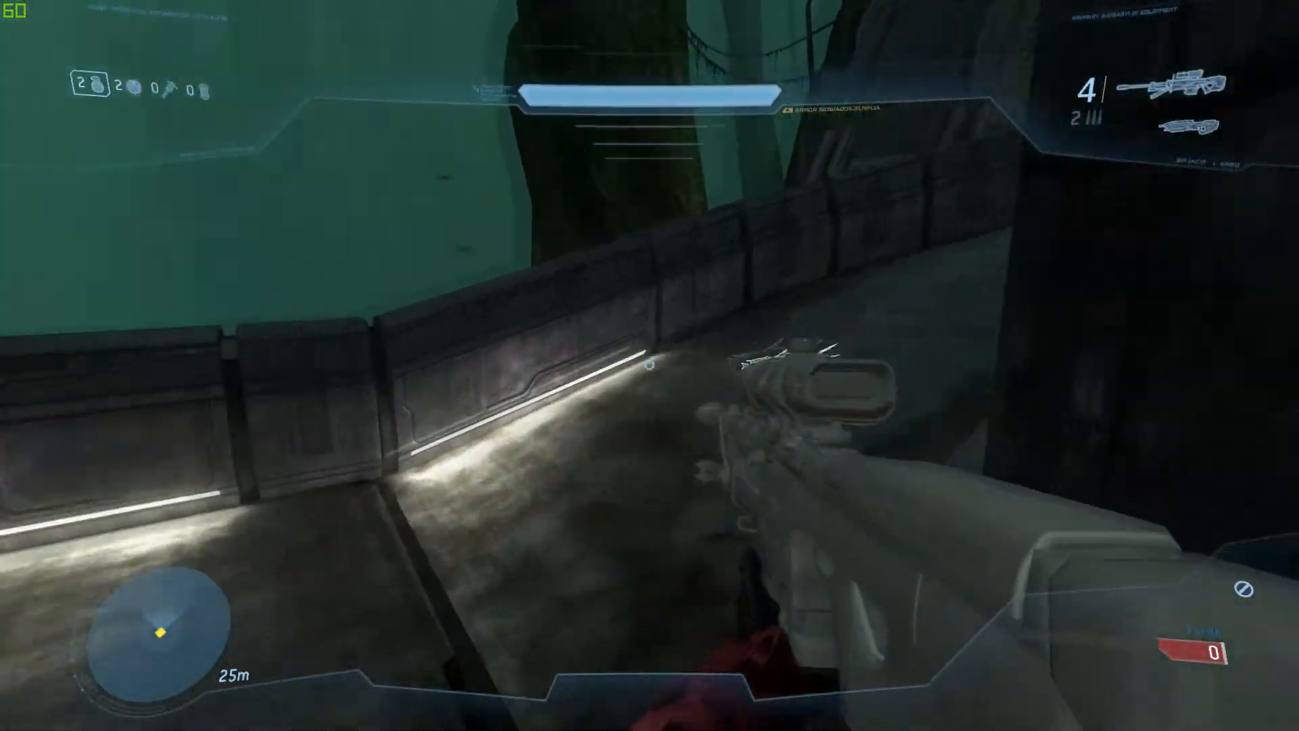
{"action": "key", "text": "1"}
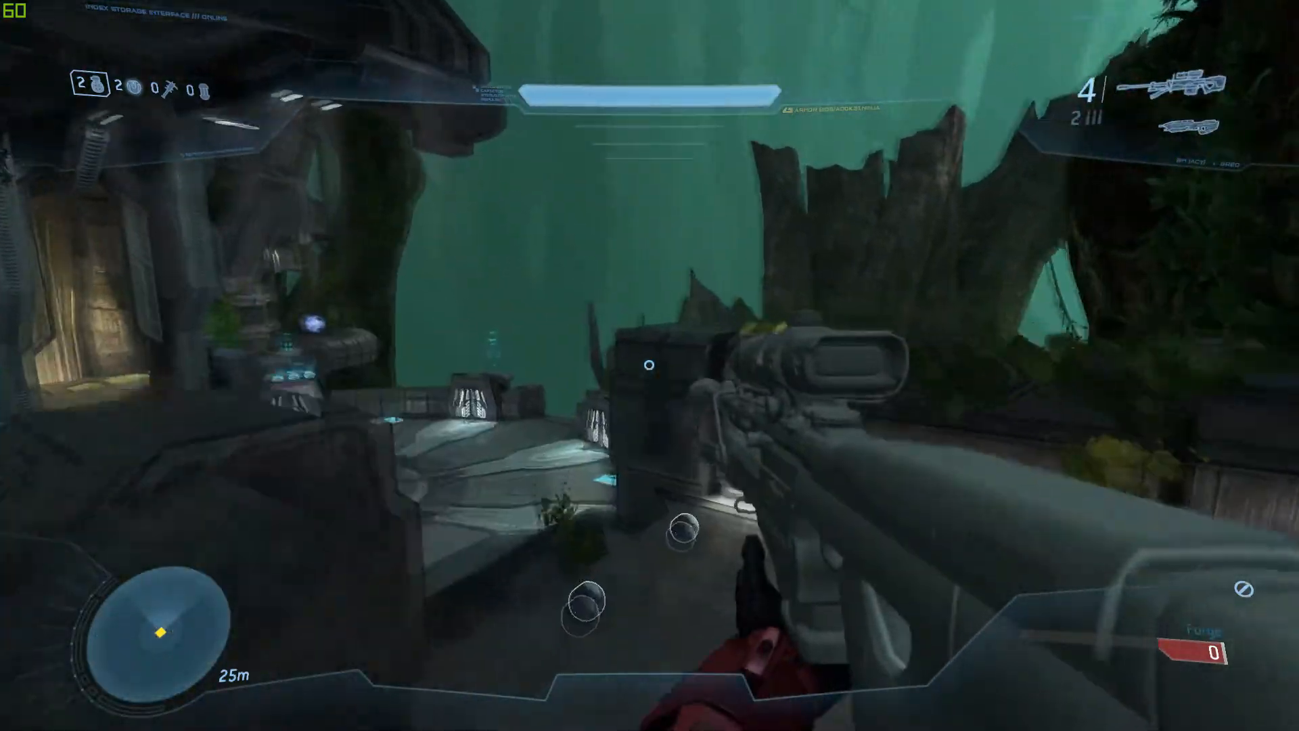
- Switch between grenade types, throw a grenade and melee around the central platform to examine the rifle's animations
{"action": "key", "text": "x"}
{"action": "key", "text": "g"}
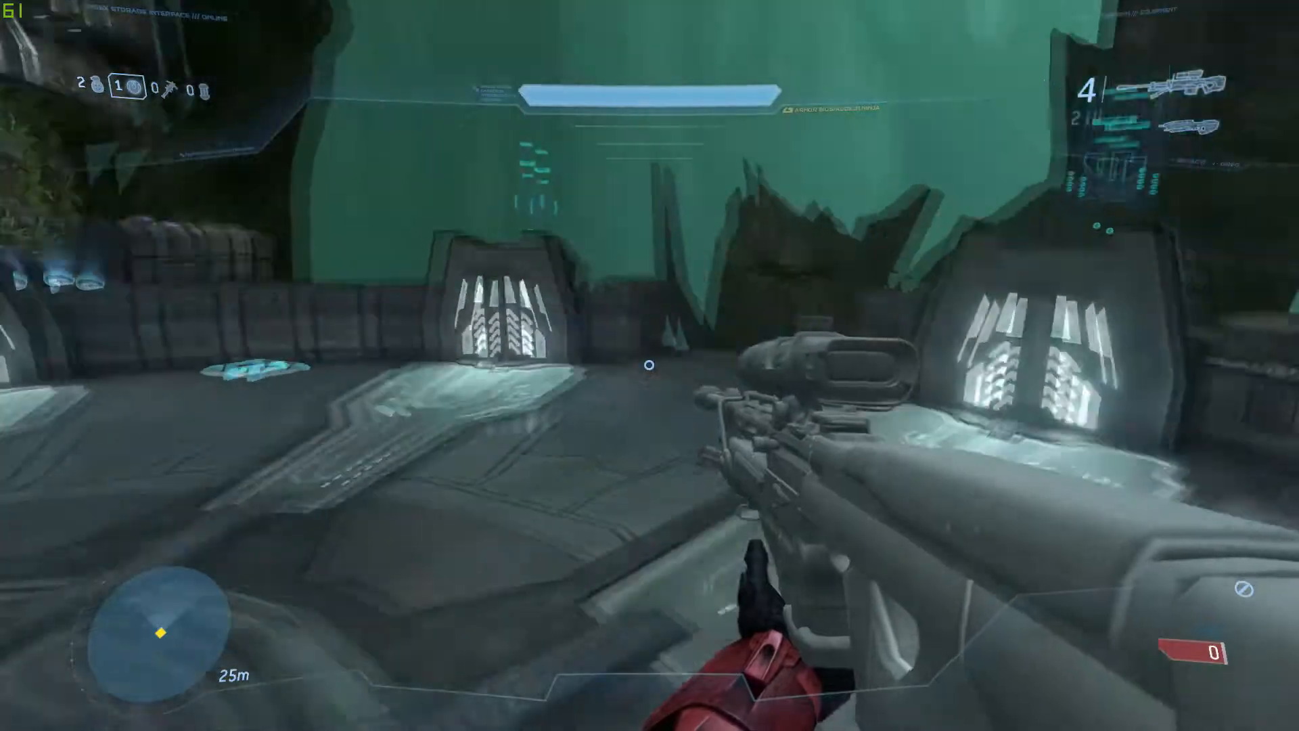
{"action": "key", "text": "f"}
{"action": "key", "text": "w"}
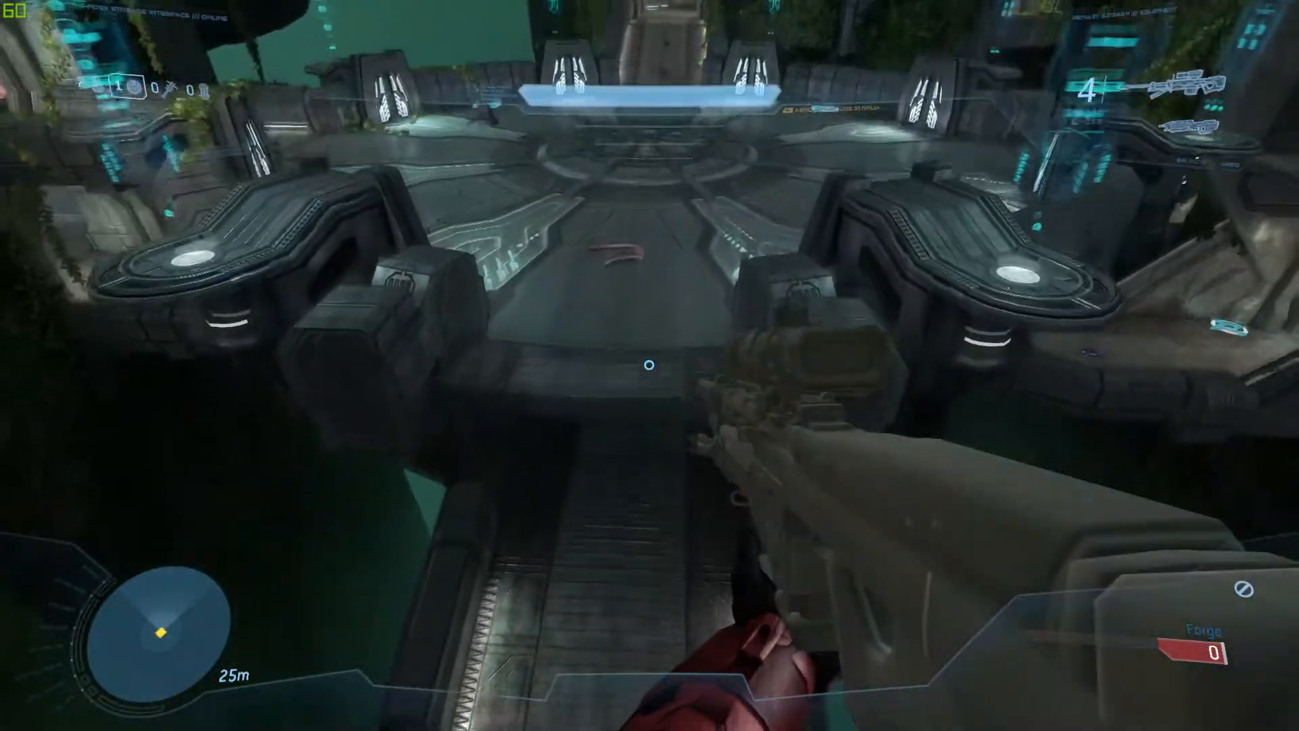
{"action": "right_click", "coordinate": [649, 365]}
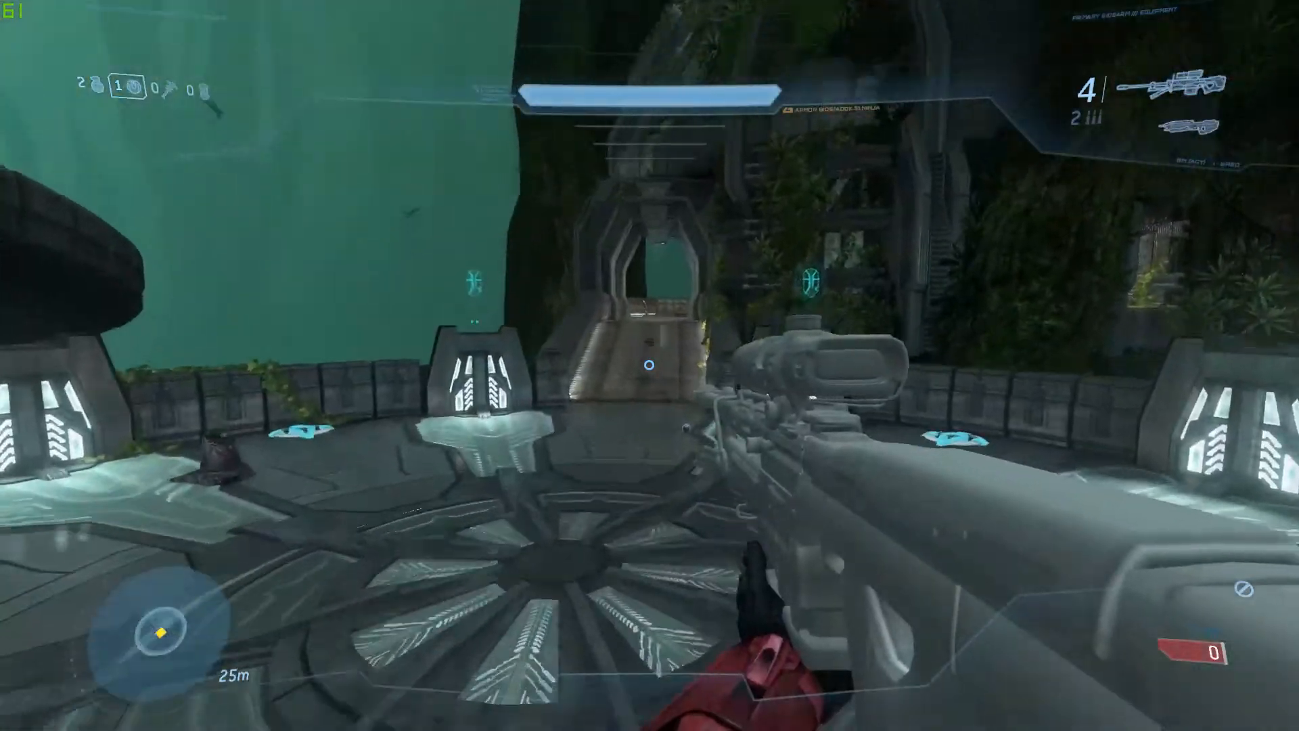
{"action": "key", "text": "f"}
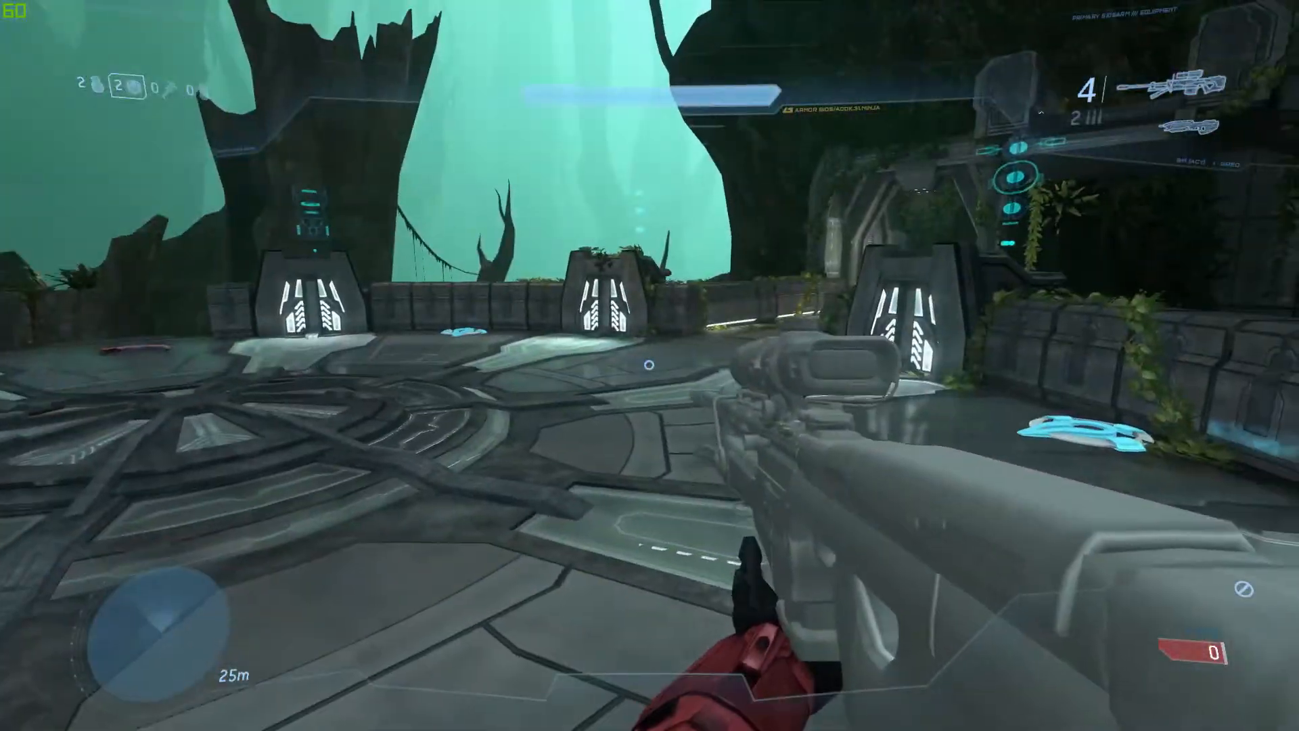
{"action": "key", "text": "g"}
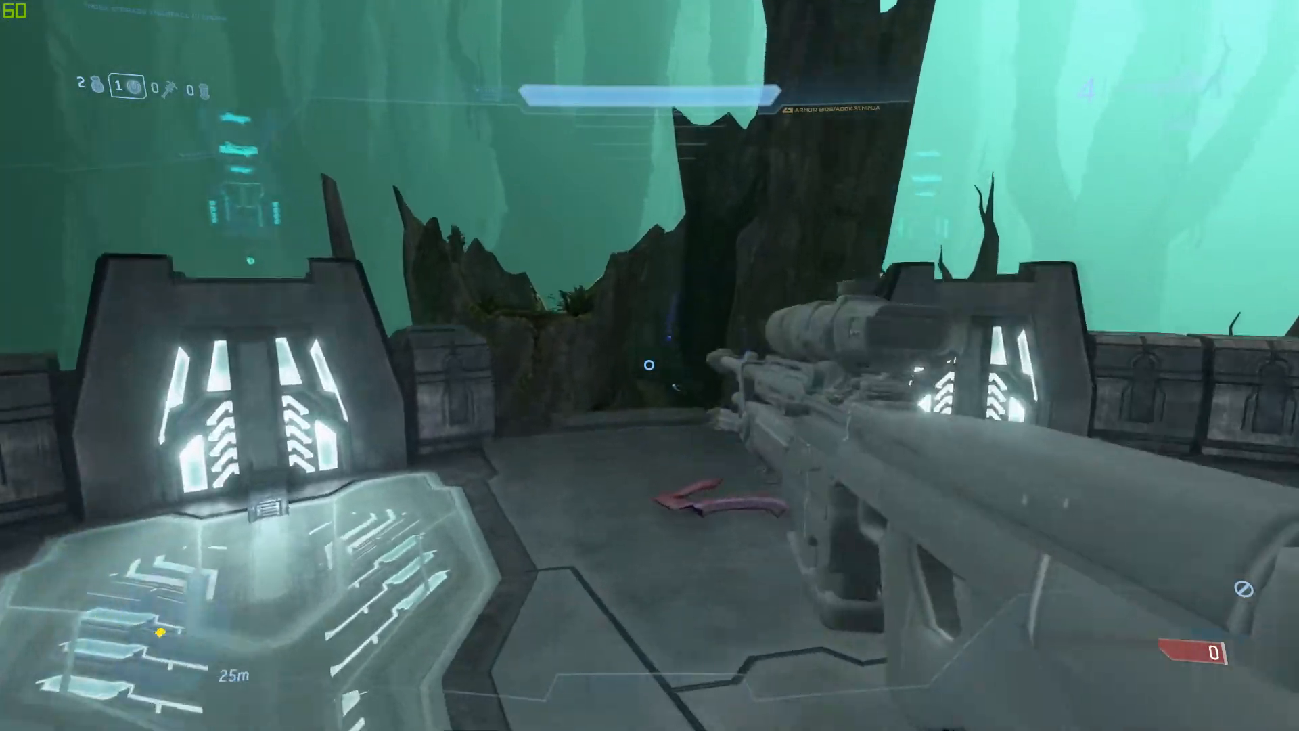
{"action": "key", "text": "g"}
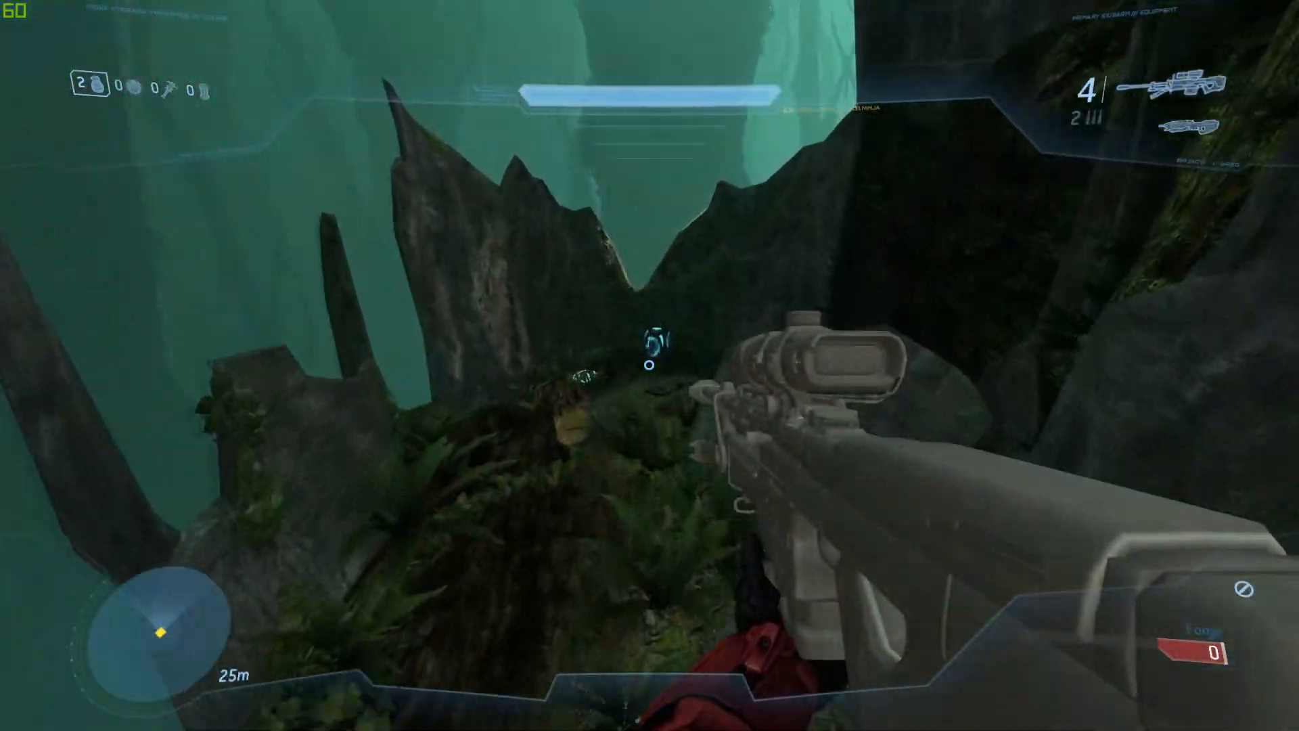
- Fire the sniper rifle towards the cliffs and walk through the gold-lit interior to examine the model under different lighting
{"action": "left_click", "coordinate": [649, 365]}
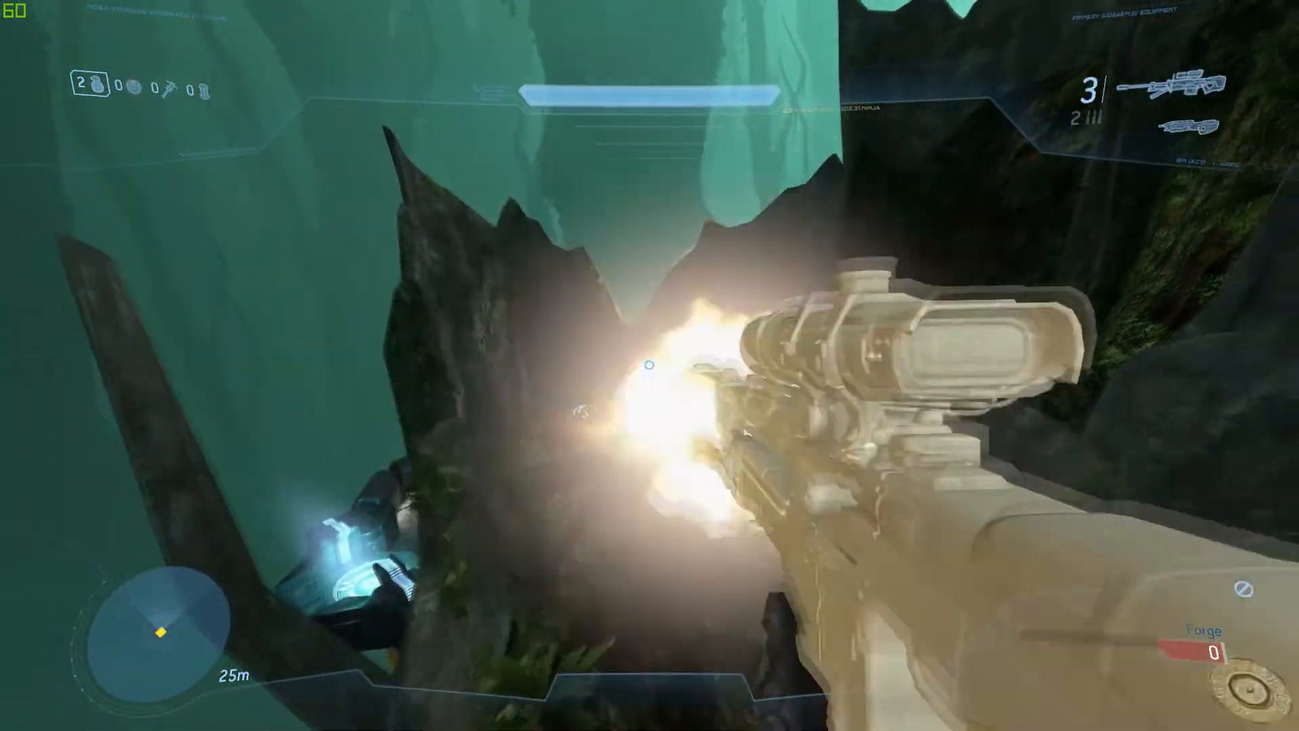
{"action": "key", "text": "w"}
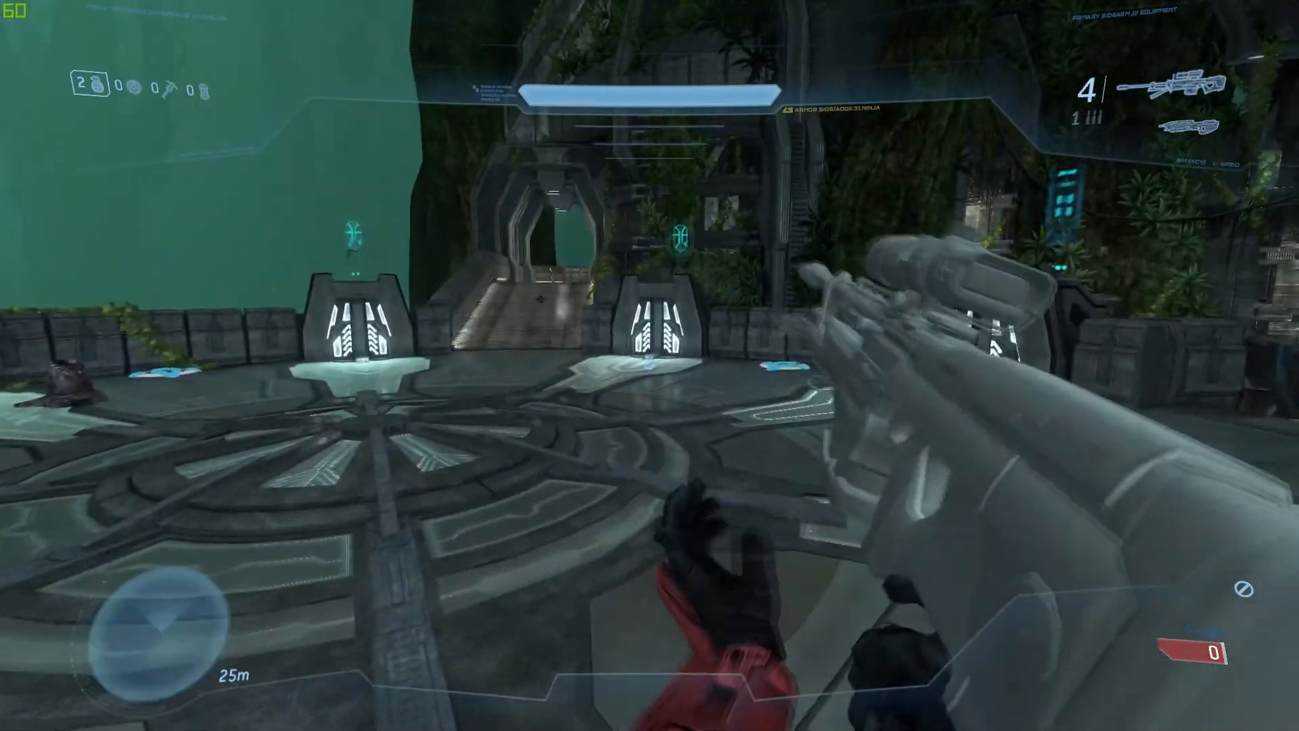
{"action": "key", "text": "w"}
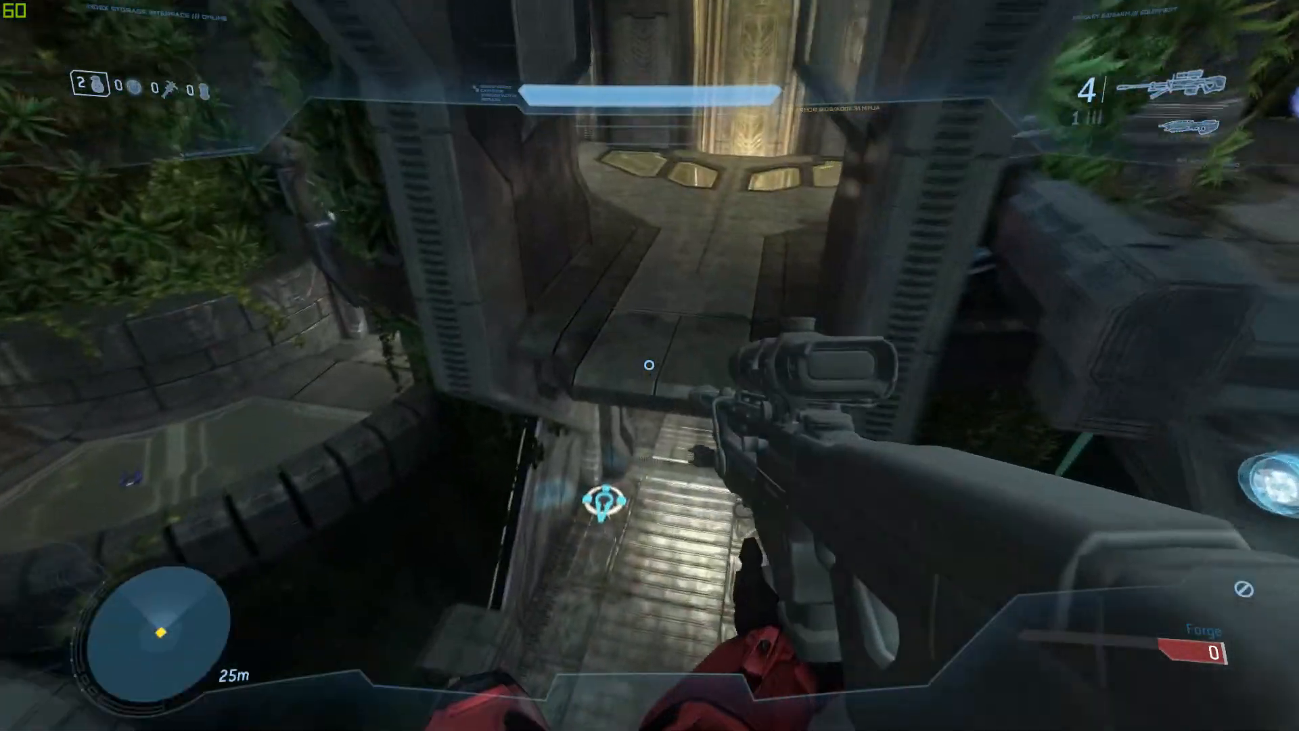
{"action": "key", "text": "w"}
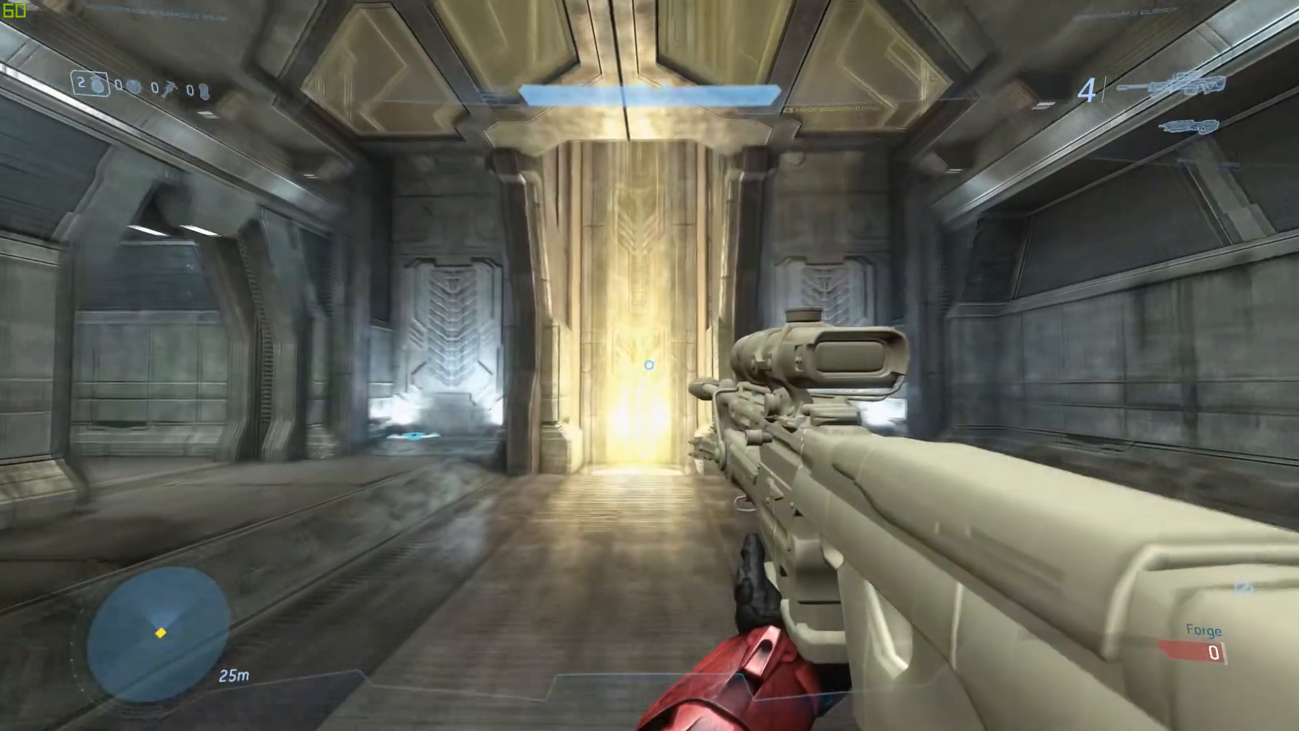
{"action": "key", "text": "w"}
{"action": "key", "text": "1"}
{"action": "key", "text": "1"}
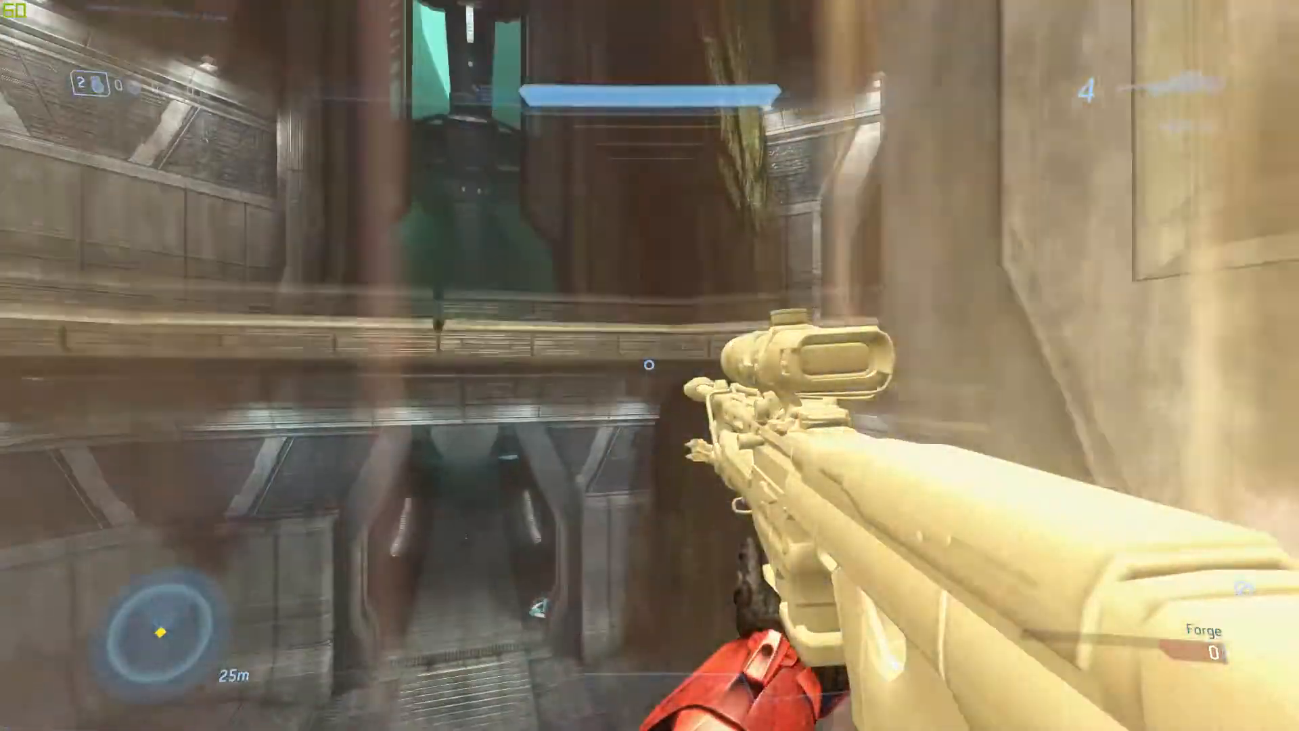
{"action": "key", "text": "w"}
{"action": "key", "text": "w"}
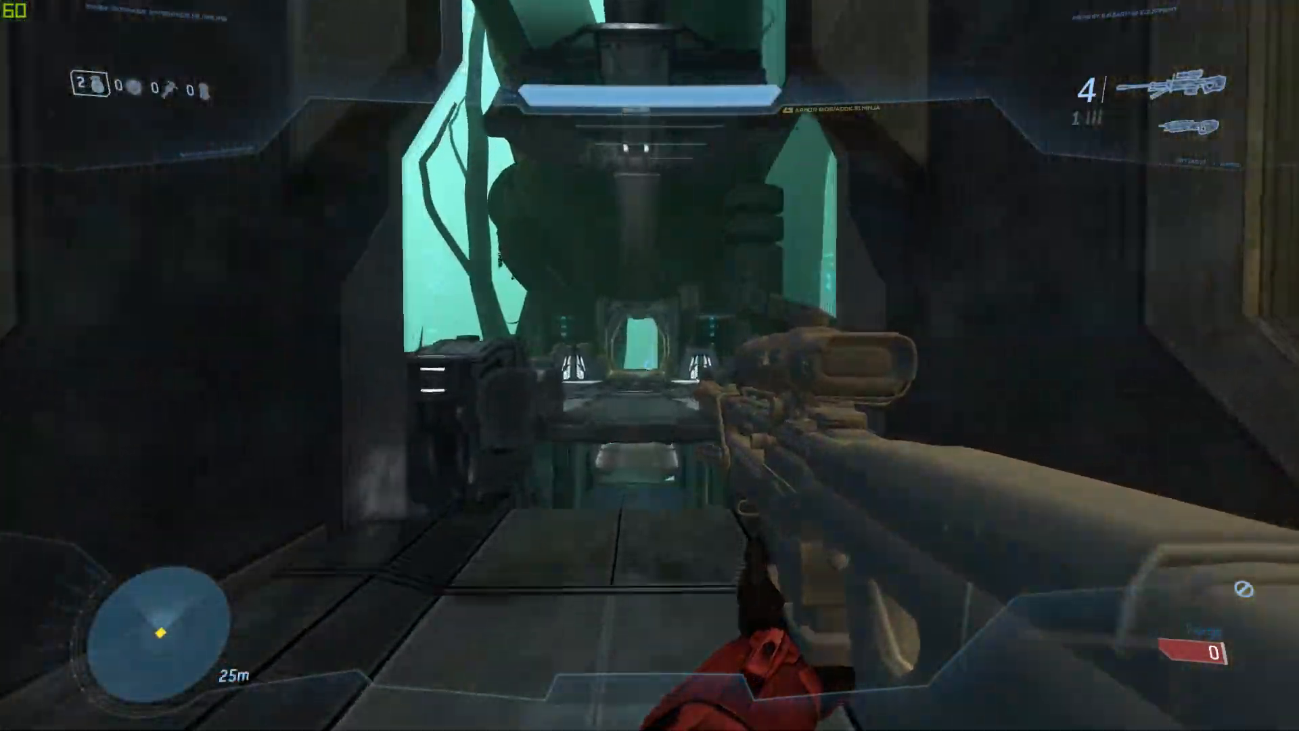
{"action": "key", "text": "w"}
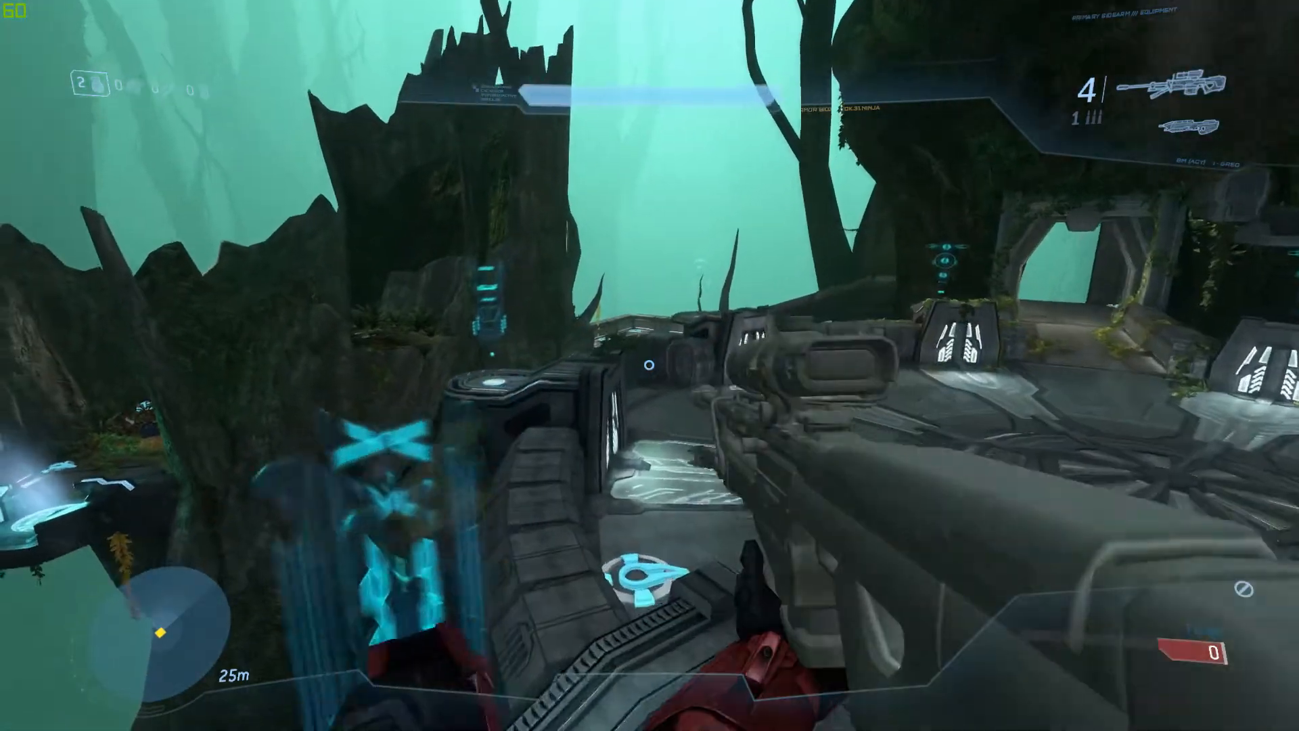
- Jump along the ledges and side walkways around the central platform to examine the rifle model in motion
{"action": "key", "text": "w"}
{"action": "key", "text": "space"}
{"action": "key", "text": "w"}
{"action": "key", "text": "space"}
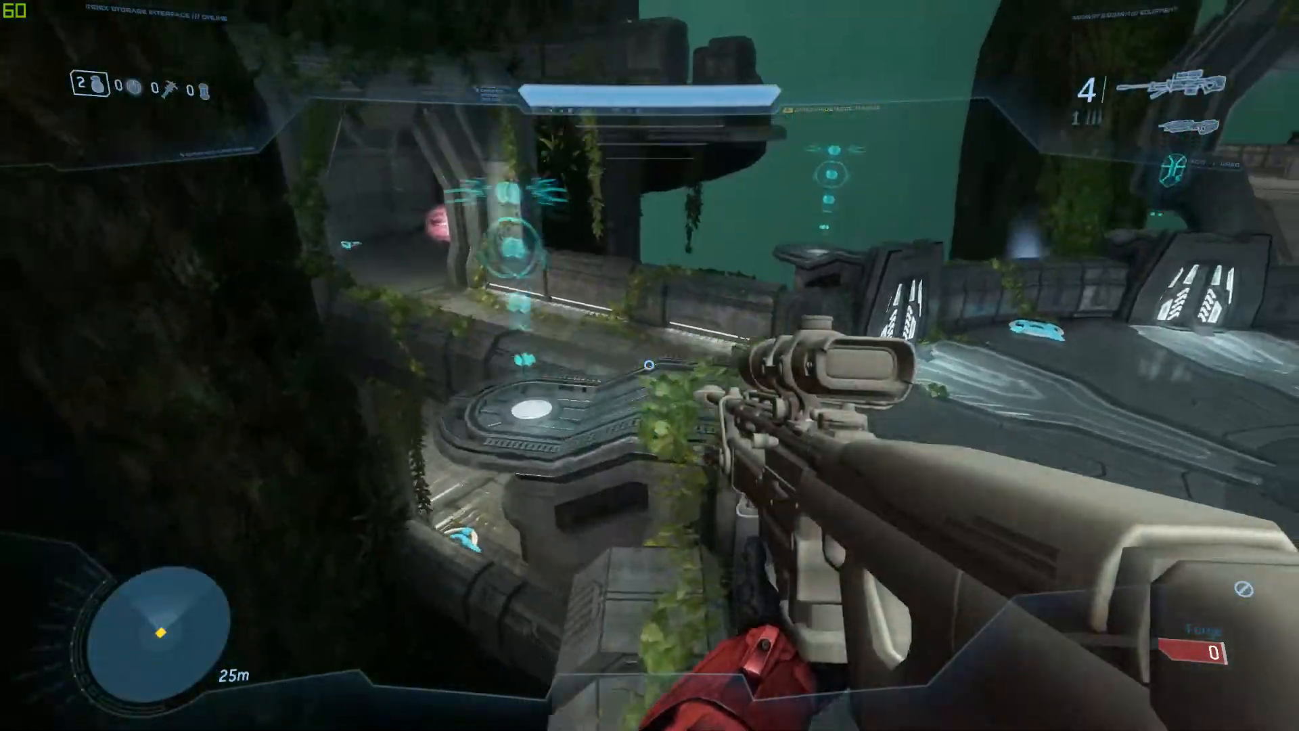
{"action": "key", "text": "w"}
{"action": "key", "text": "space"}
{"action": "key", "text": "w"}
{"action": "key", "text": "space"}
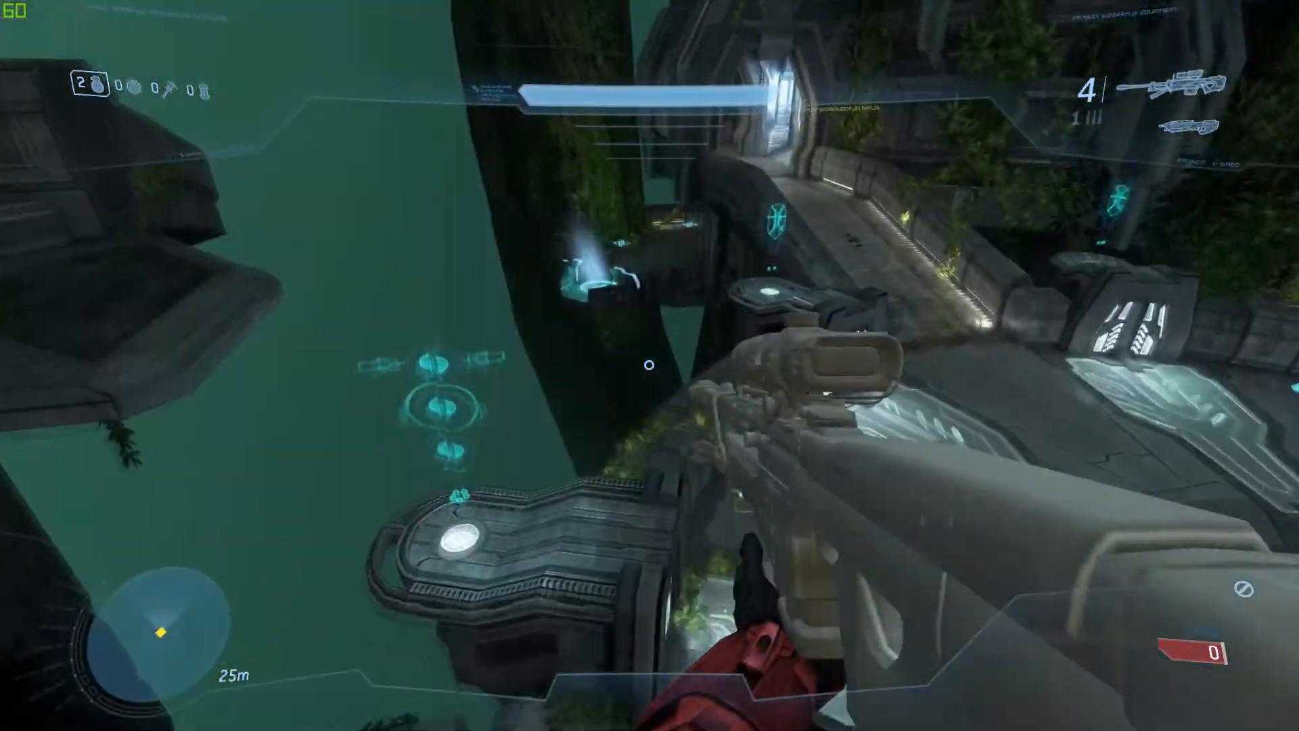
{"action": "key", "text": "w"}
{"action": "key", "text": "space"}
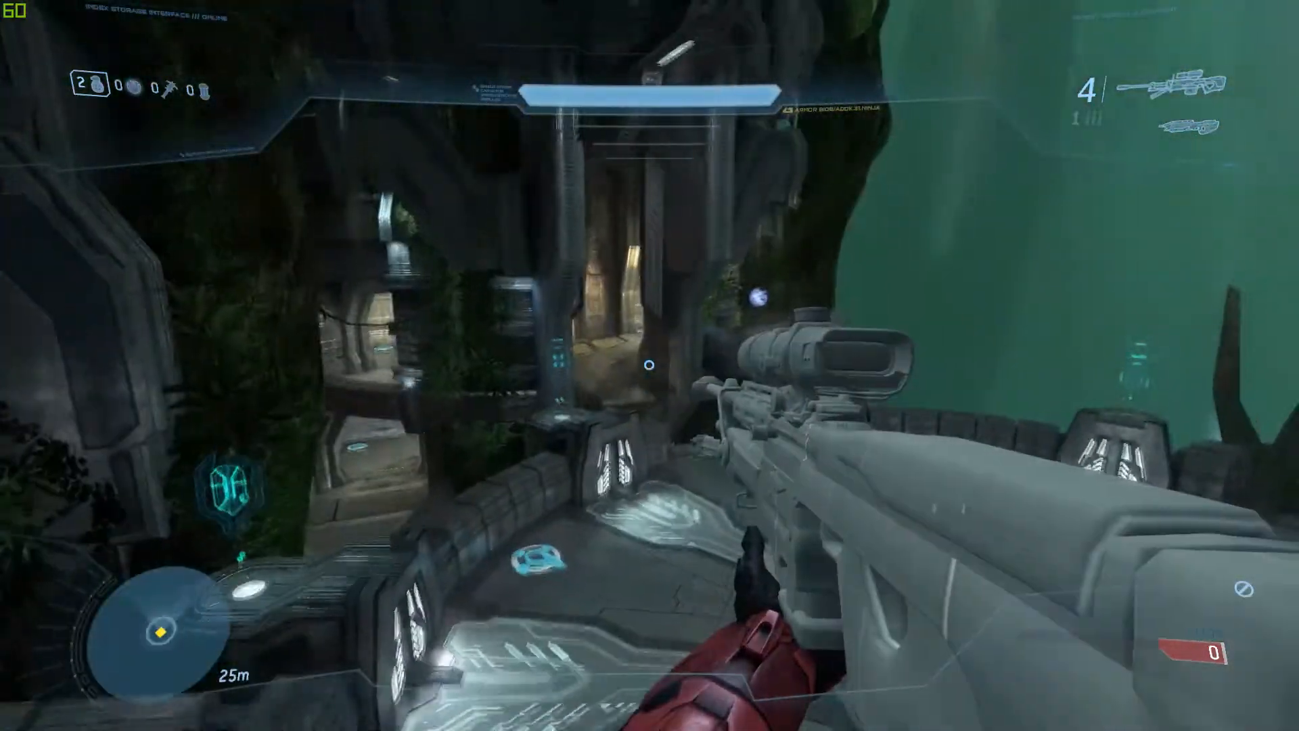
{"action": "key", "text": "w"}
{"action": "key", "text": "space"}
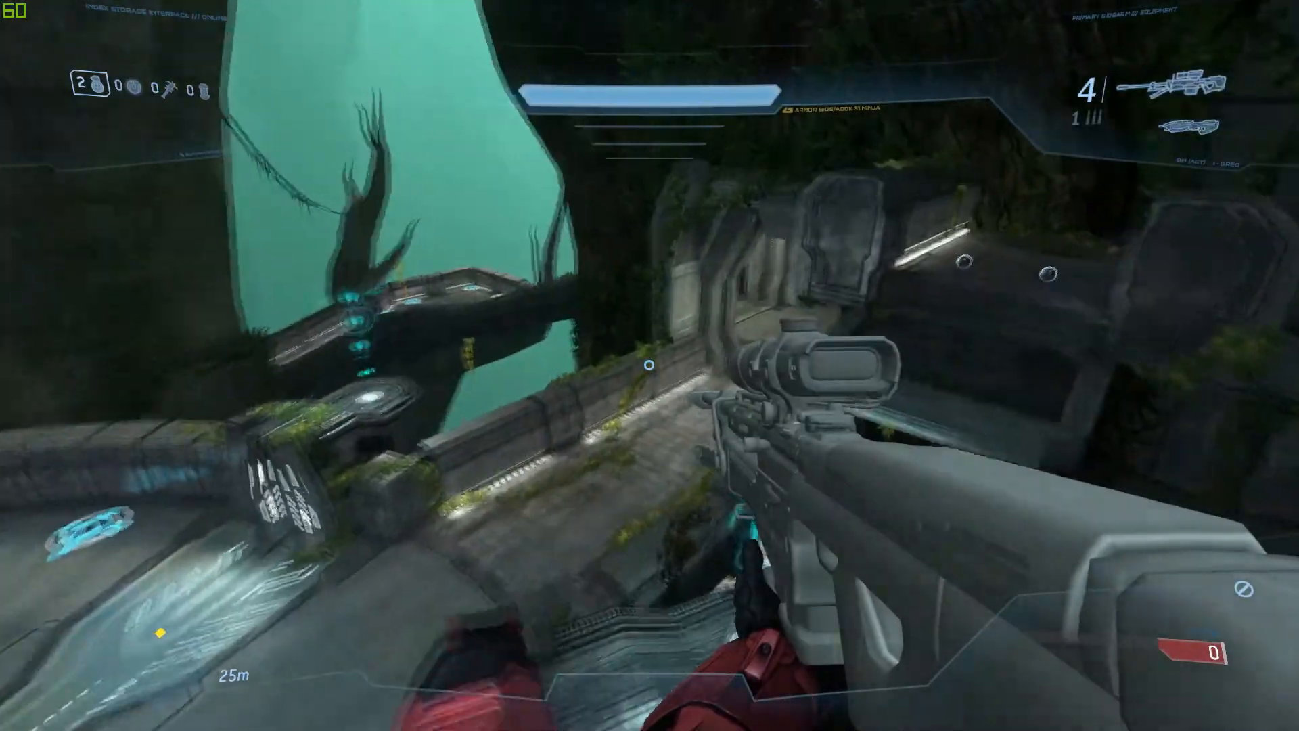
{"action": "key", "text": "w"}
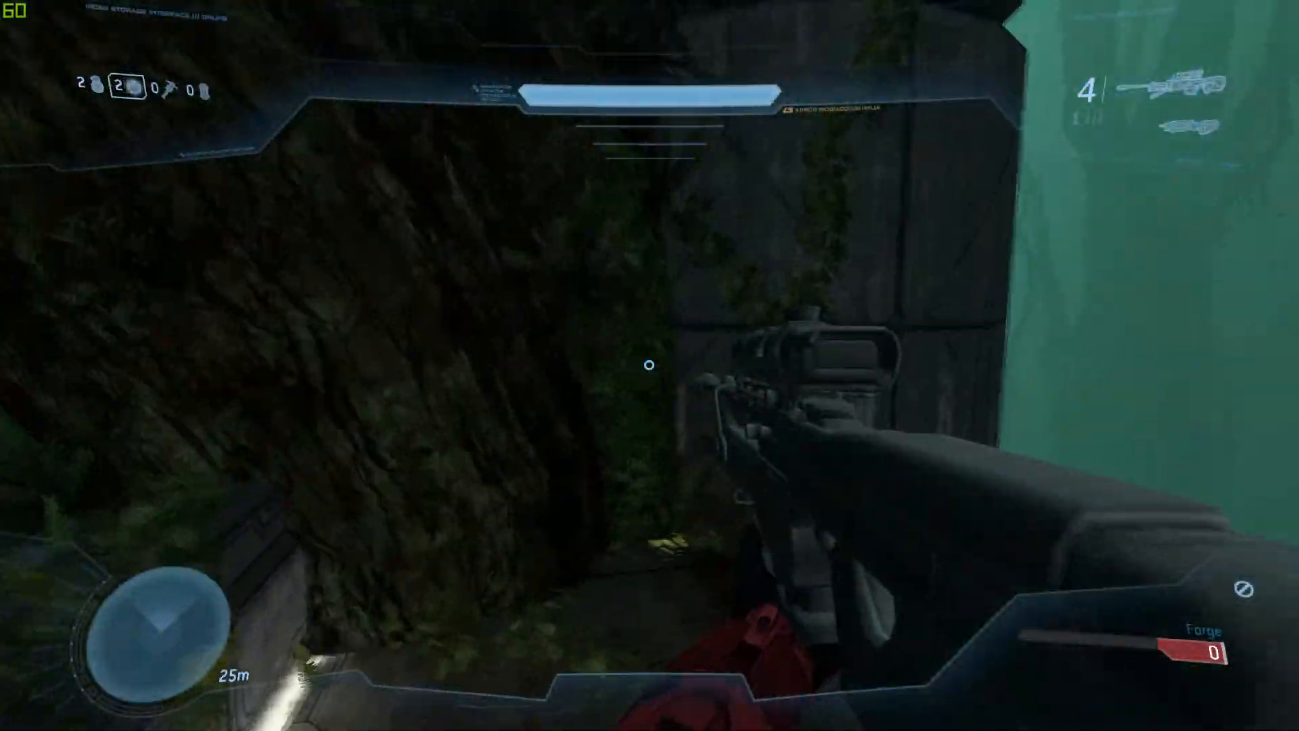
- Switch grenade types, fire the sniper rifle and reload it to examine its firing and reload animations
{"action": "key", "text": "g"}
{"action": "key", "text": "w"}
{"action": "key", "text": "space"}
{"action": "key", "text": "g"}
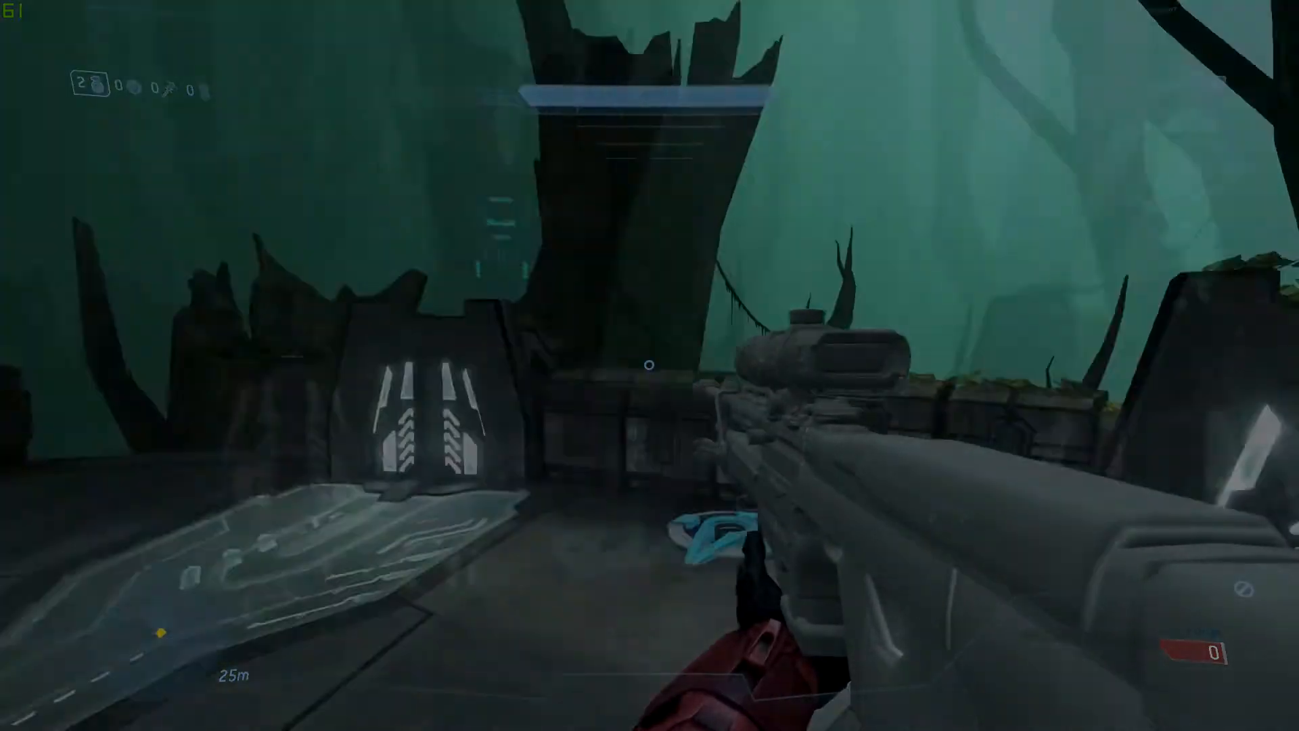
{"action": "left_click", "coordinate": [650, 365]}
{"action": "key", "text": "r"}
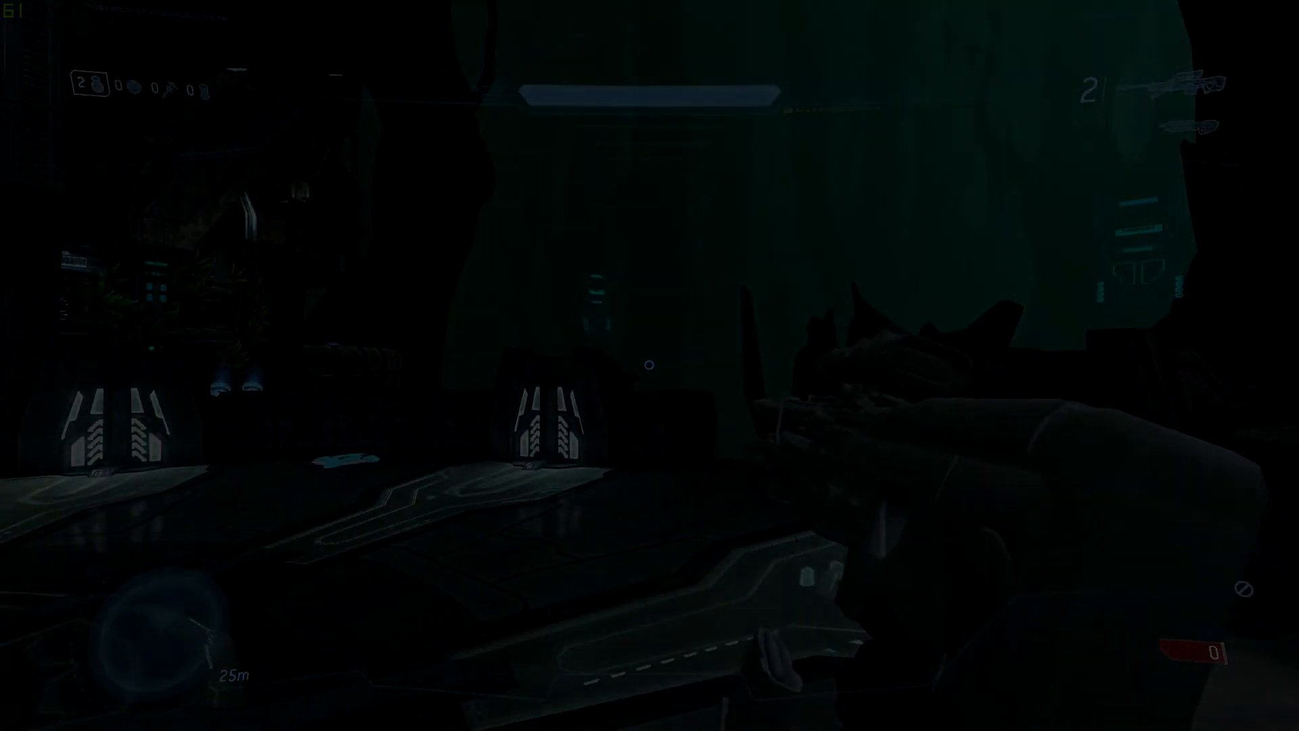